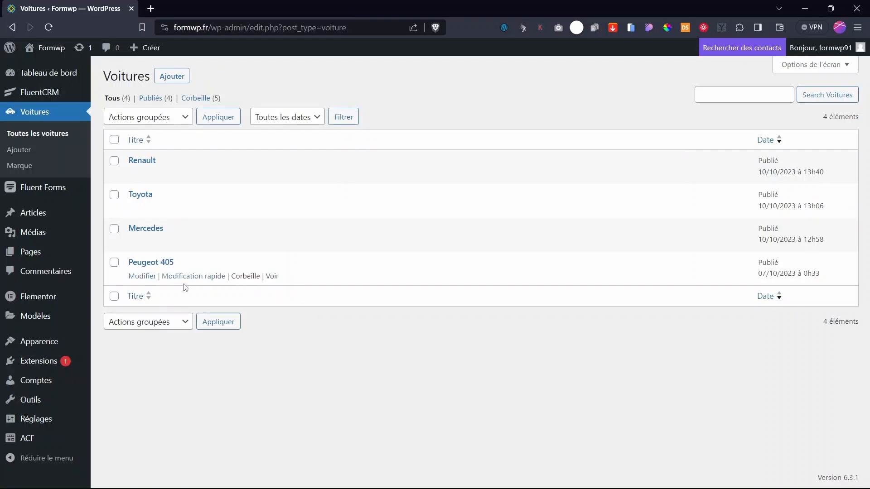
Step: Open the Peugeot 405 car entry, review its custom fields, gallery, description and excerpt, and return to the list of cars
click(142, 276)
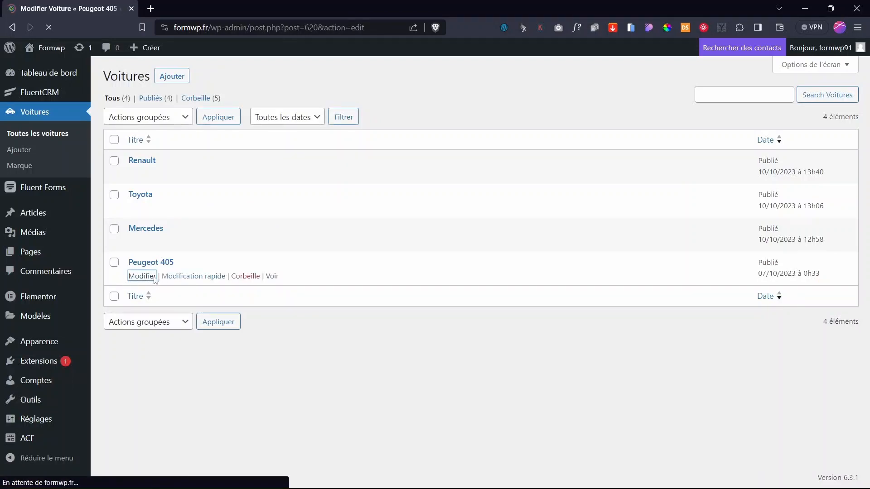
scroll(374, 315, down, 2)
scroll(374, 316, down, 8)
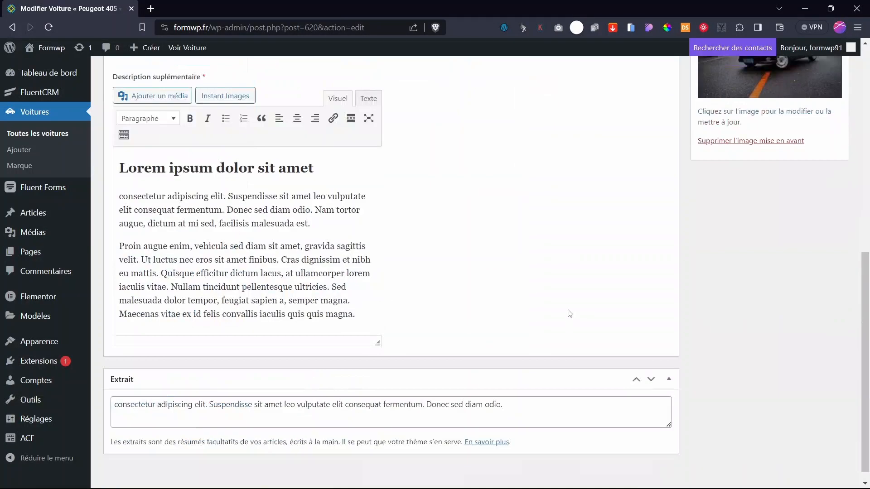
scroll(500, 234, up, 9)
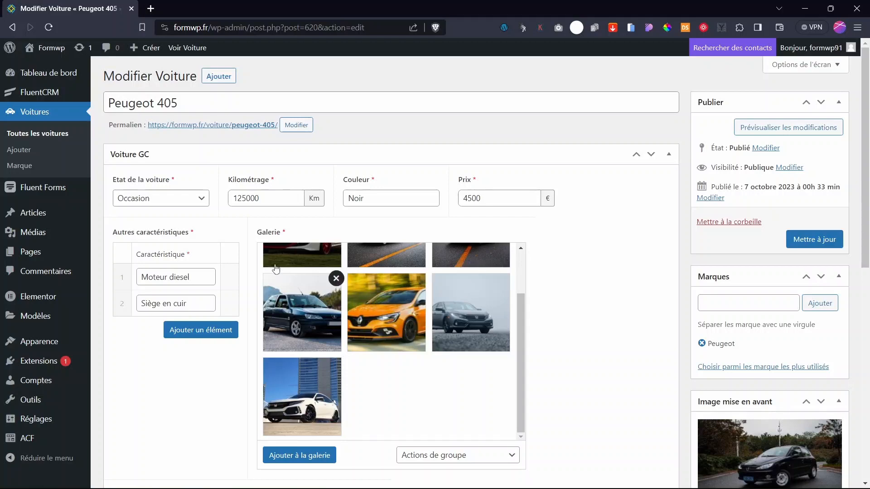
scroll(424, 338, down, 1)
scroll(424, 338, down, 8)
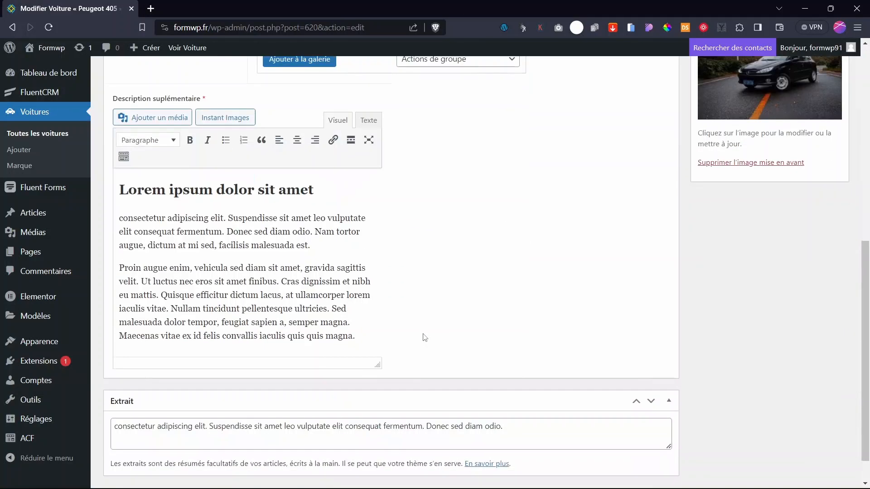
scroll(424, 338, up, 10)
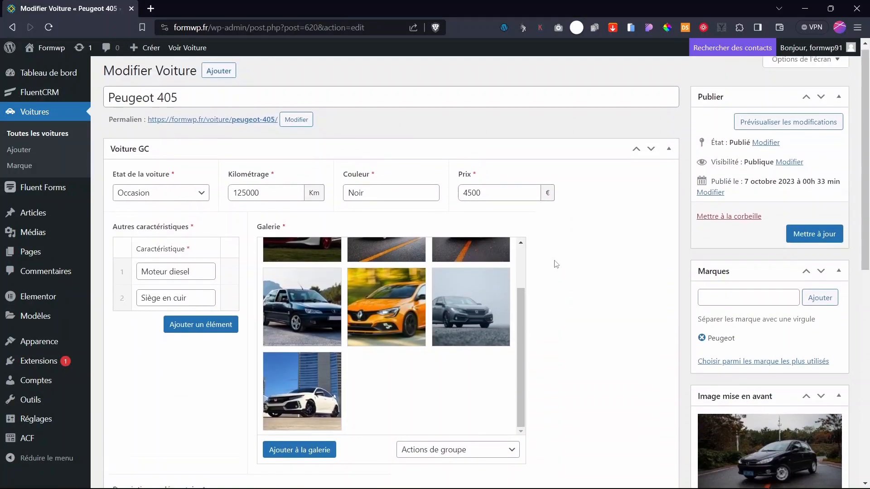
click(59, 134)
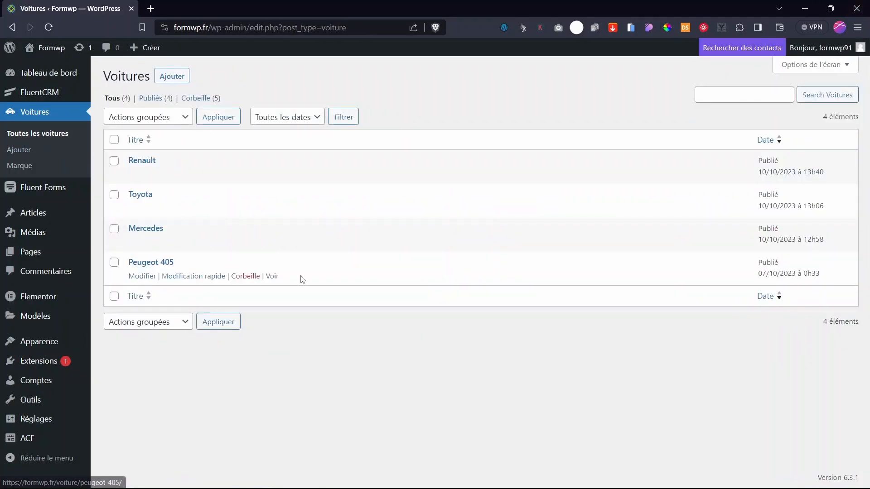
mouse_move(209, 268)
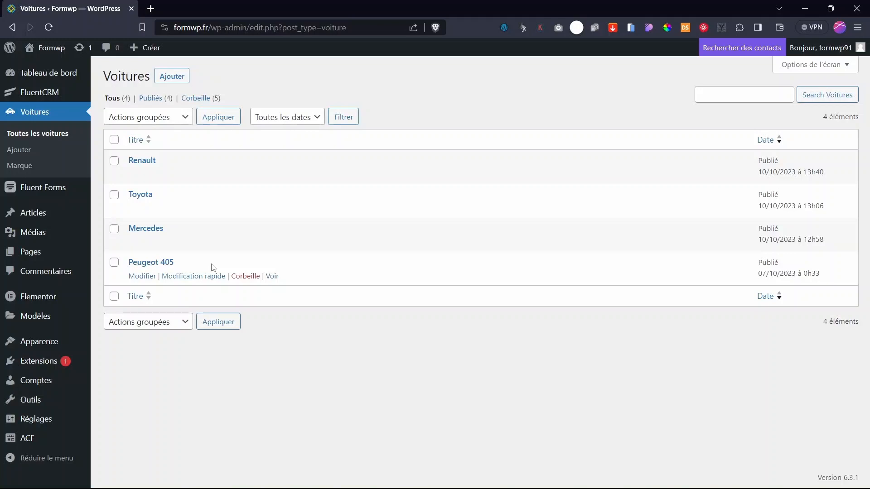
Step: Create a new page titled "loop voitures" and publish it
mouse_move(25, 299)
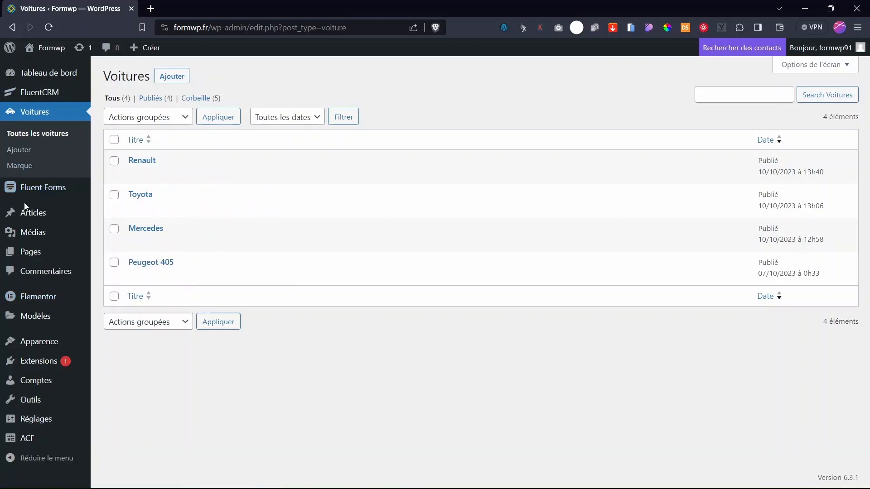
mouse_move(2, 218)
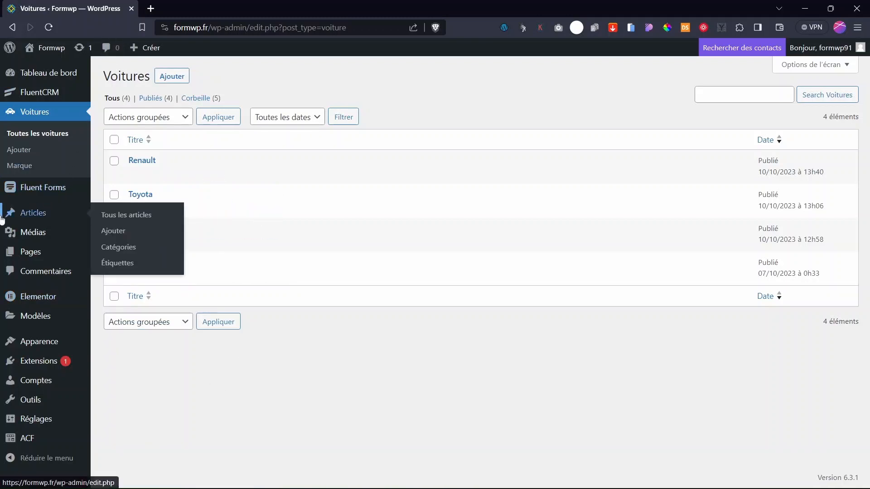
click(35, 259)
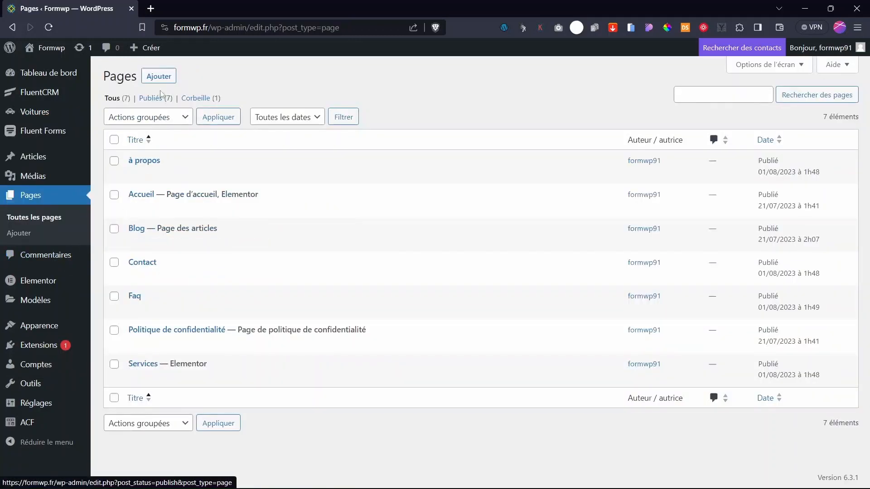
click(158, 76)
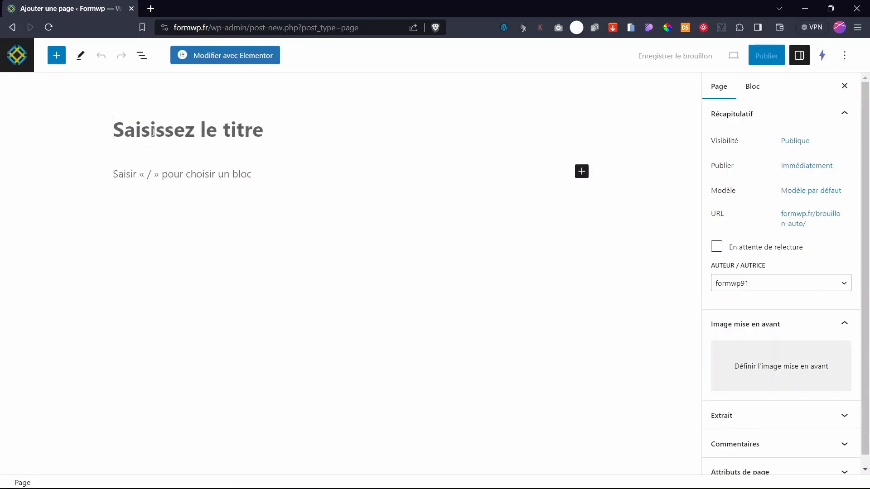
text(l)
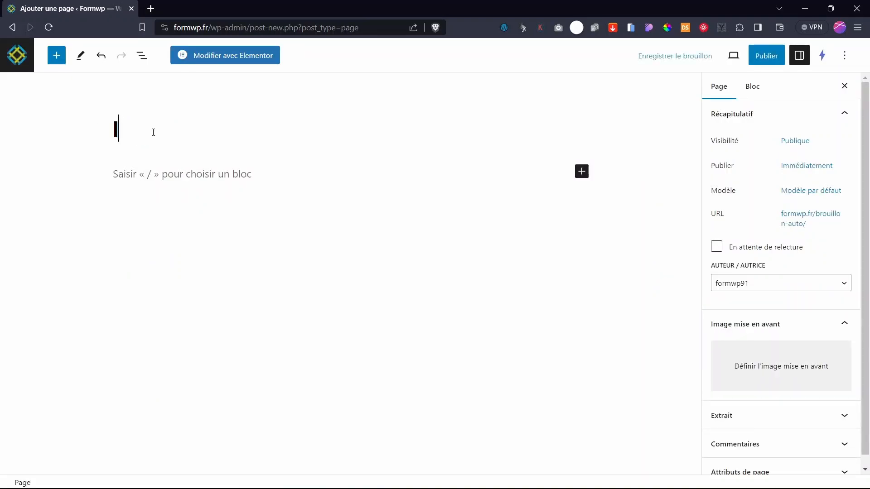
text(oop voit)
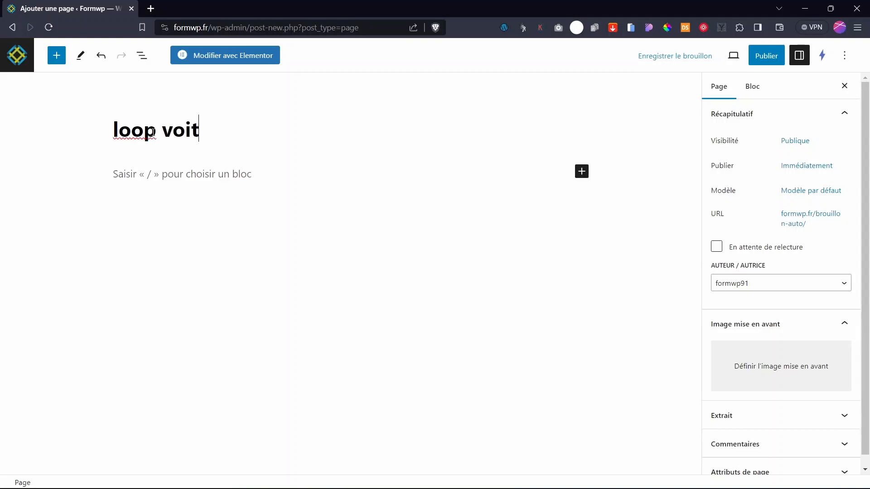
text(ures)
click(757, 60)
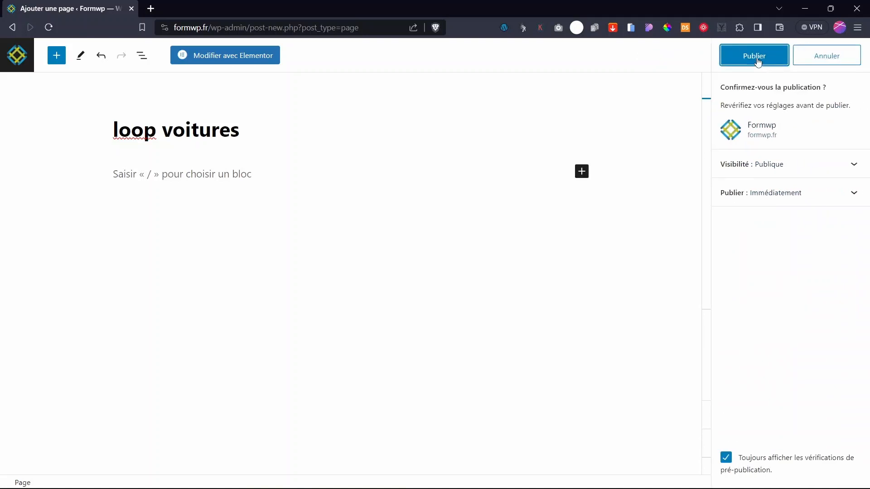
click(757, 60)
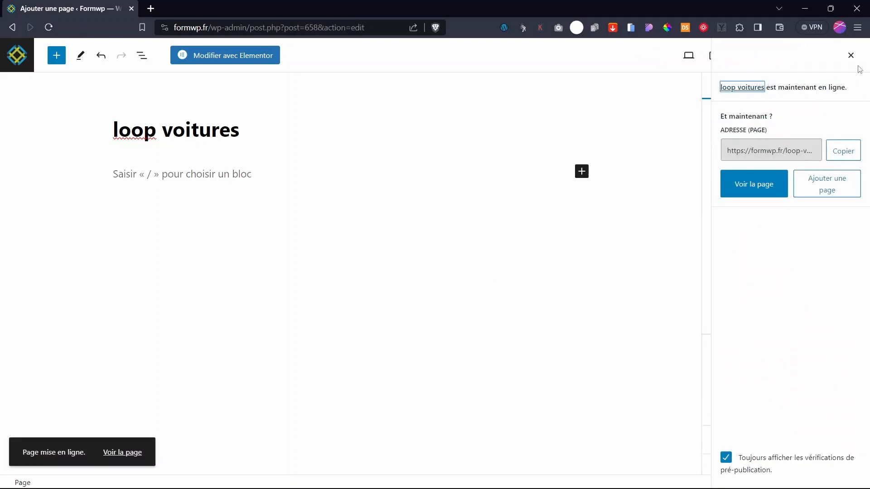
click(850, 55)
Step: Create a new Boucle template in the Elementor theme builder, starting blank without a library template
click(16, 55)
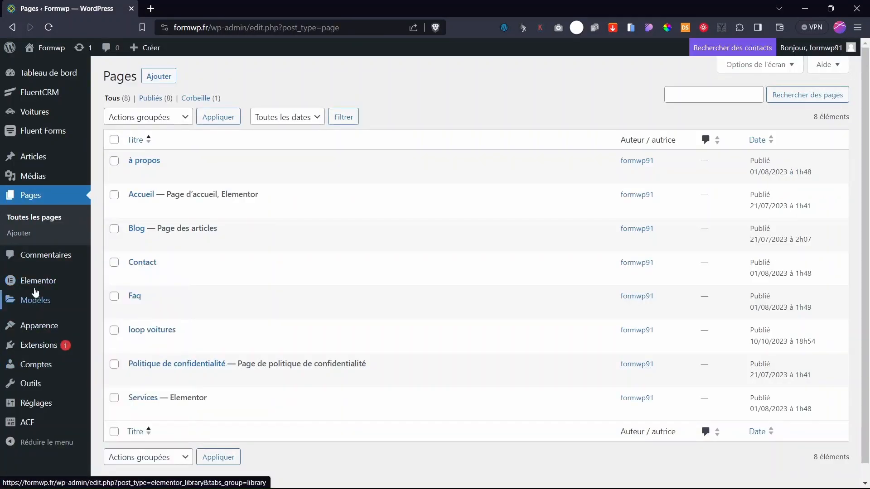
mouse_move(50, 305)
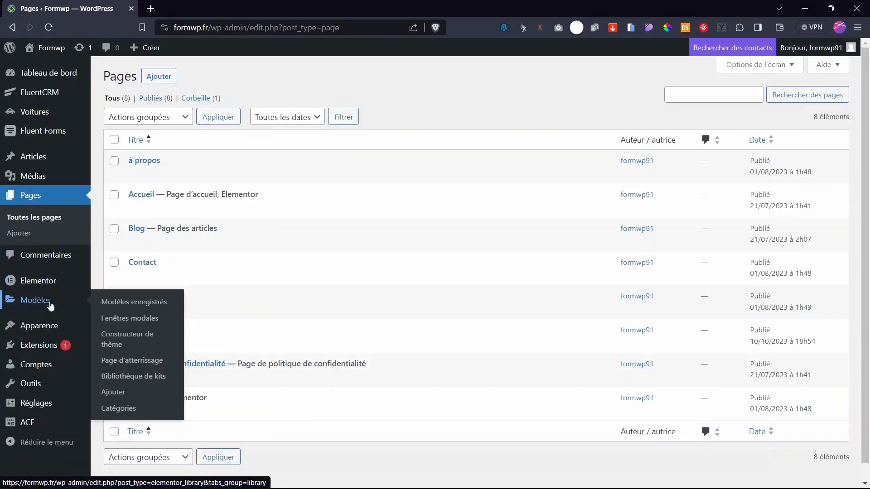
click(119, 341)
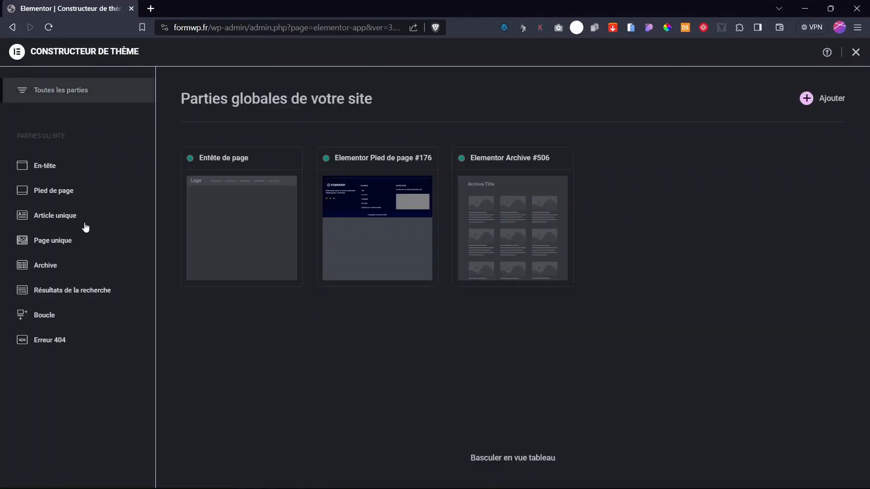
click(51, 318)
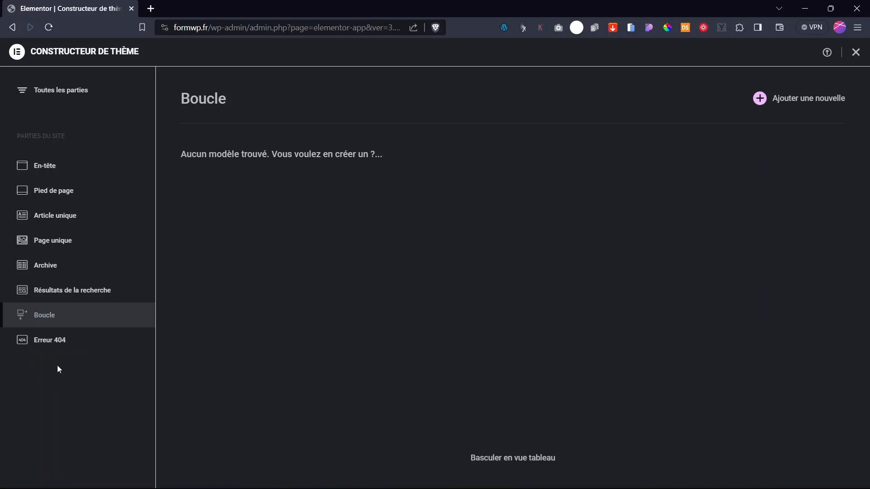
click(760, 99)
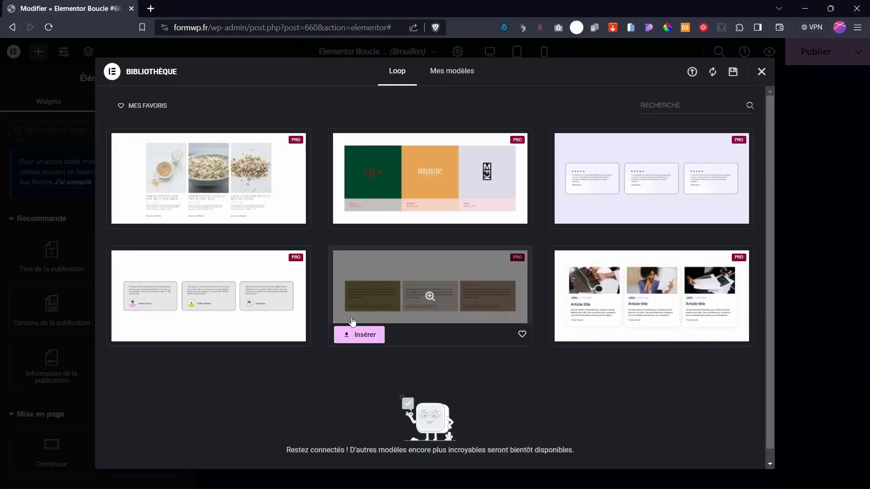
click(761, 73)
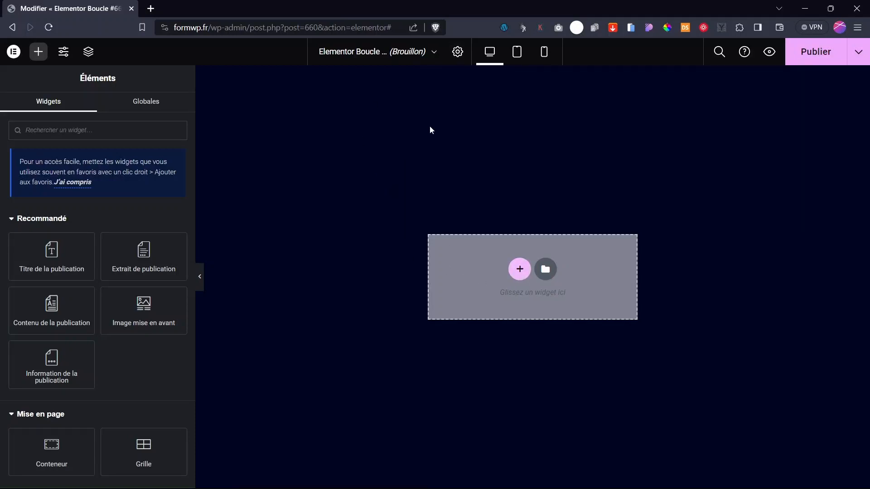
Step: Set the loop template's preview content to the Voiture entry Peugeot 405 and apply it
click(458, 52)
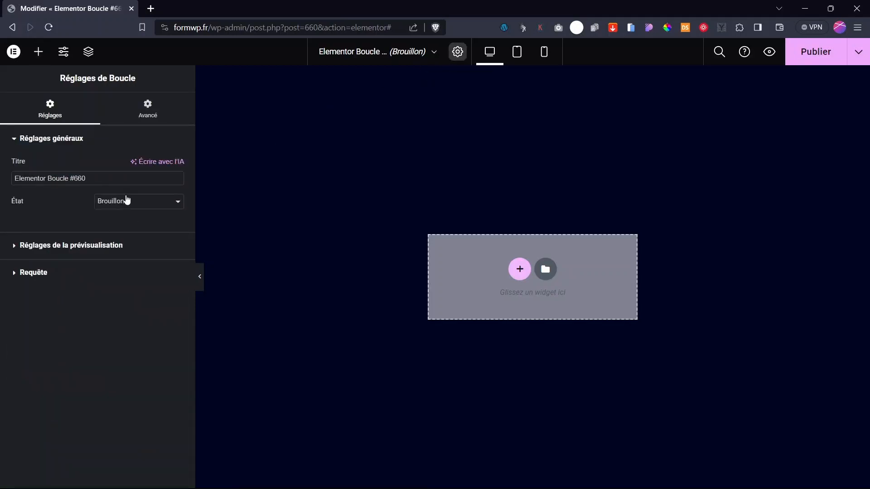
click(47, 179)
triple_click(87, 178)
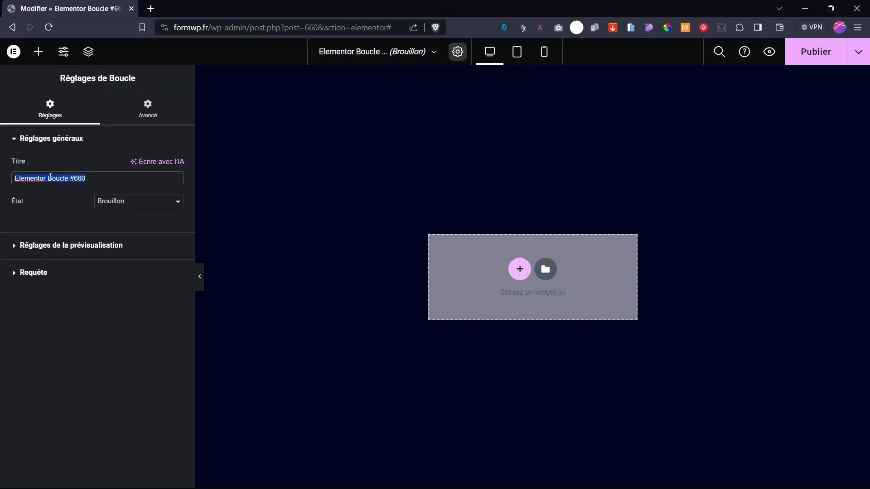
click(46, 246)
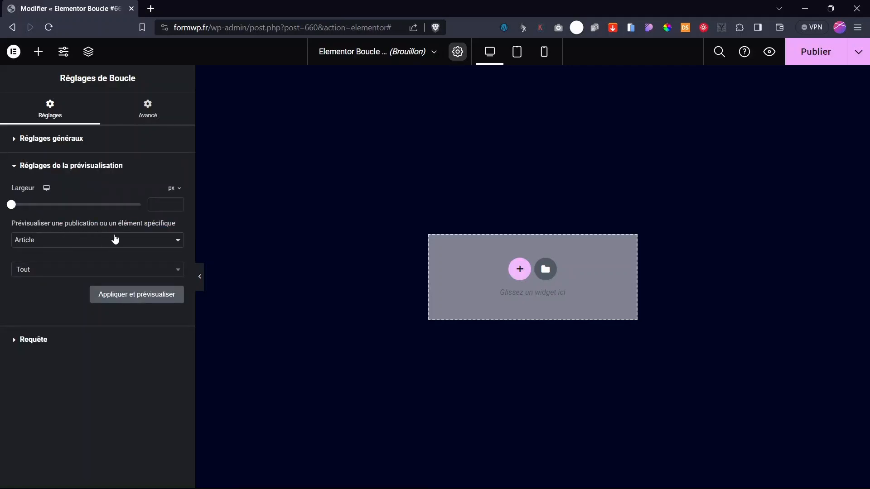
click(66, 244)
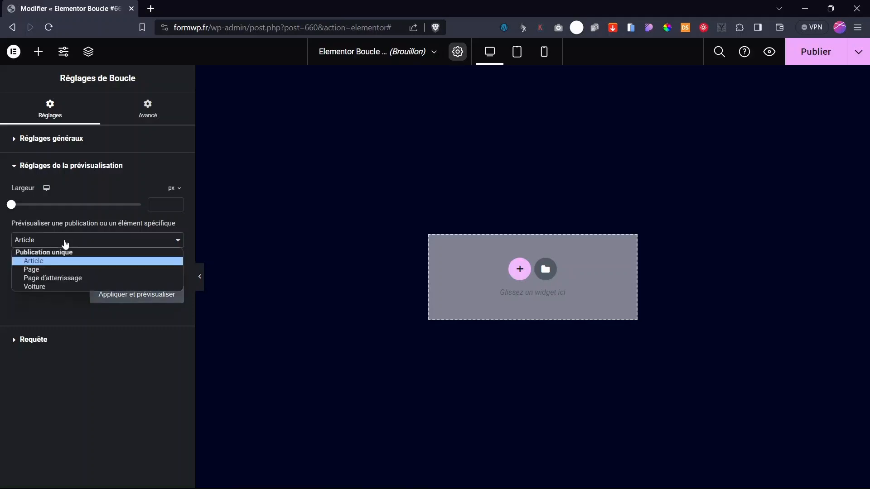
click(41, 287)
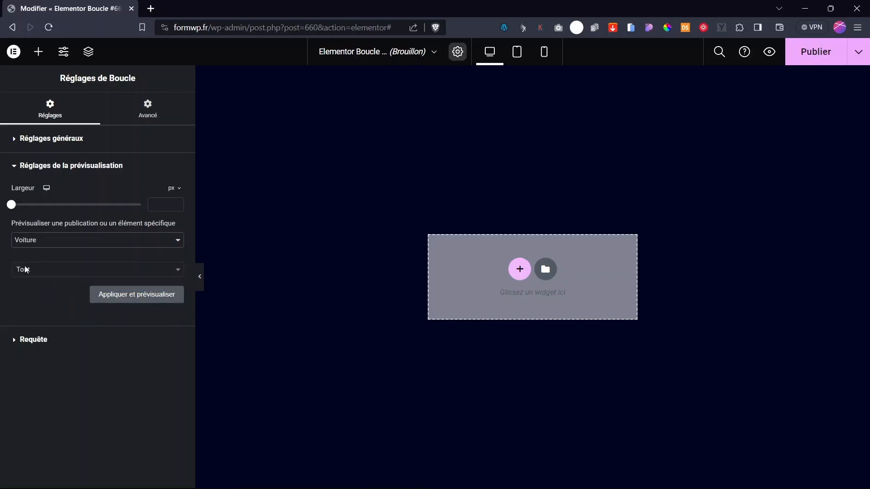
click(37, 274)
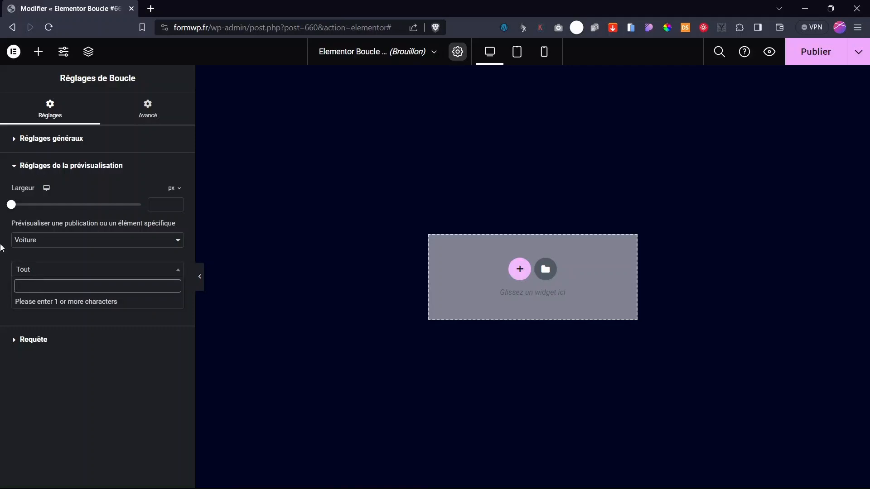
text(p)
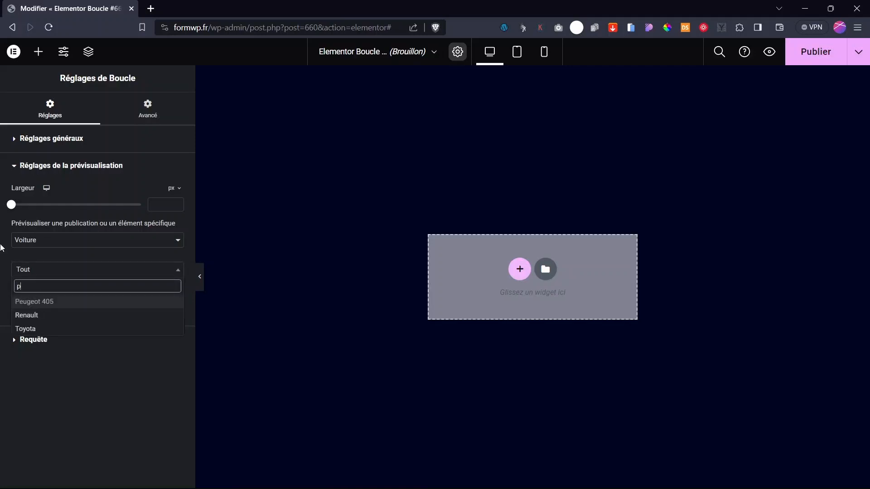
click(40, 303)
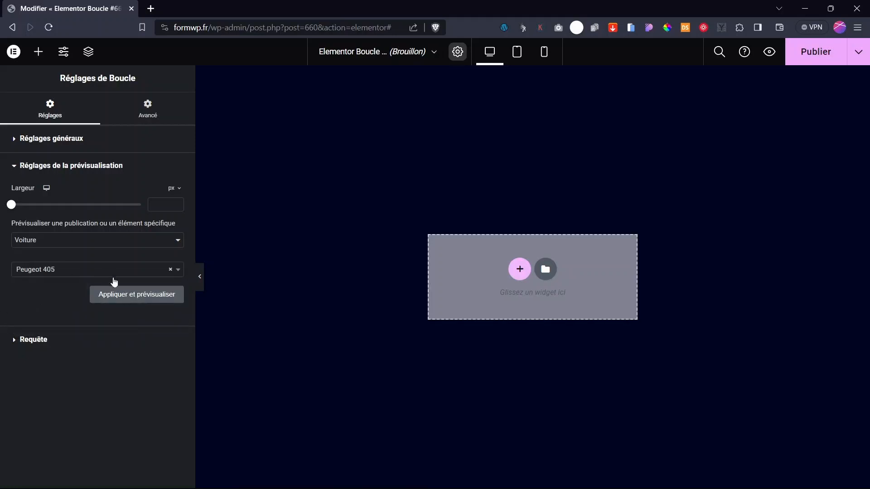
click(114, 296)
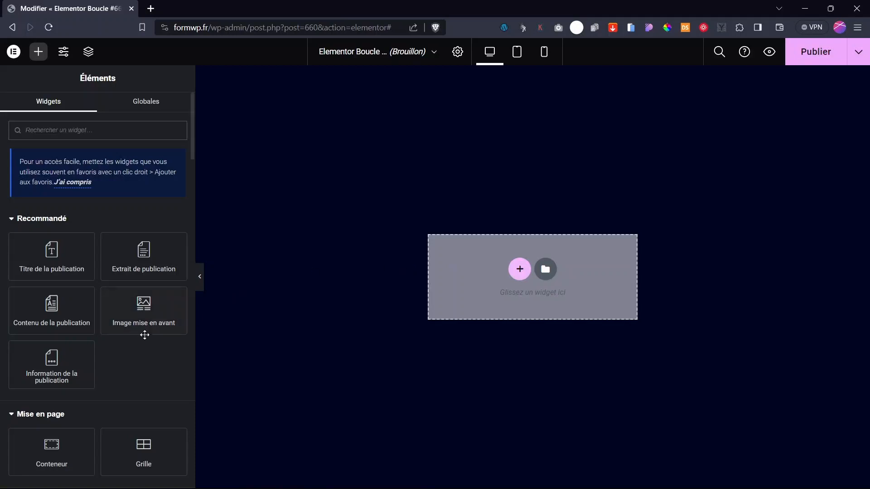
Step: Add the featured image widget to the loop template and place the post title widget beneath it
mouse_move(135, 313)
mouse_down()
mouse_move(356, 295)
mouse_move(136, 317)
mouse_up()
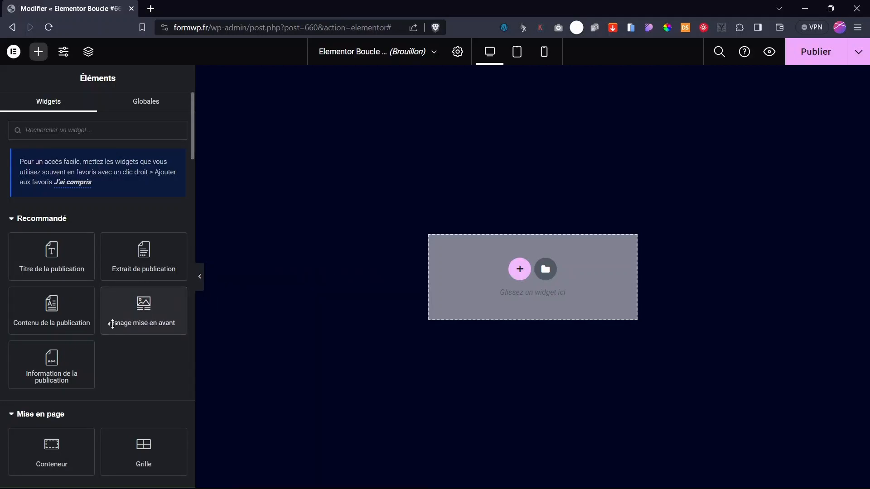
click(118, 317)
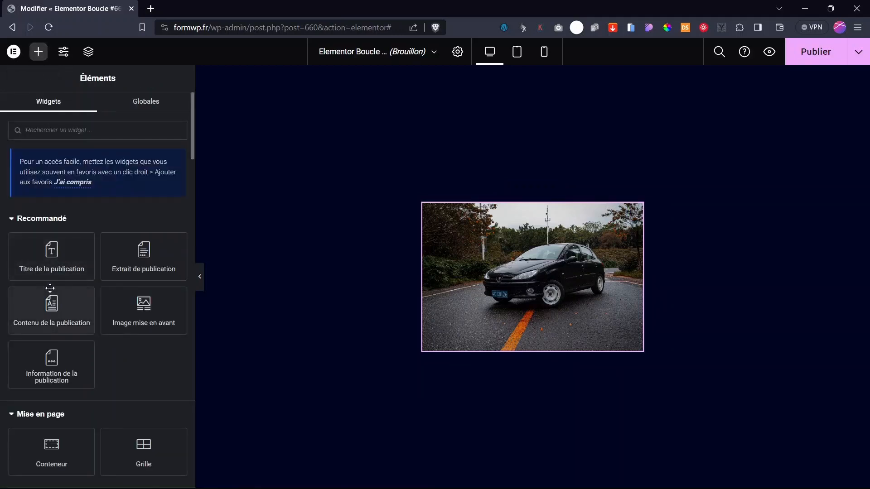
drag(48, 255, 78, 259)
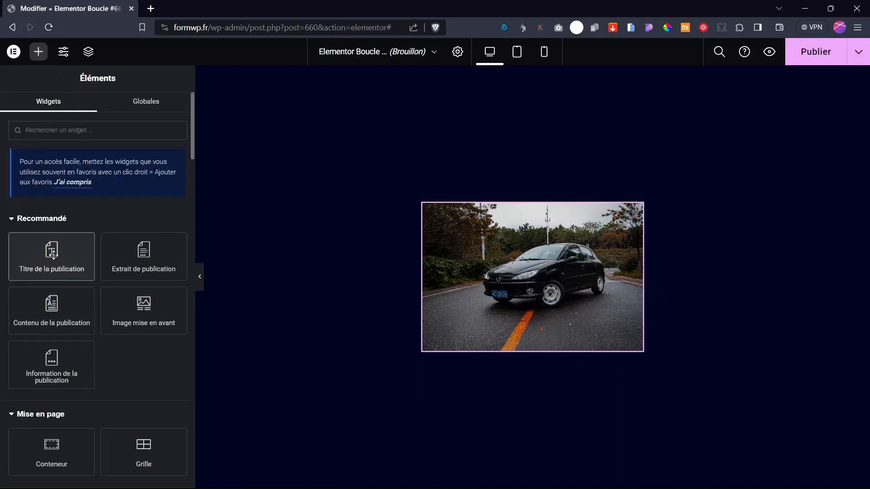
click(54, 272)
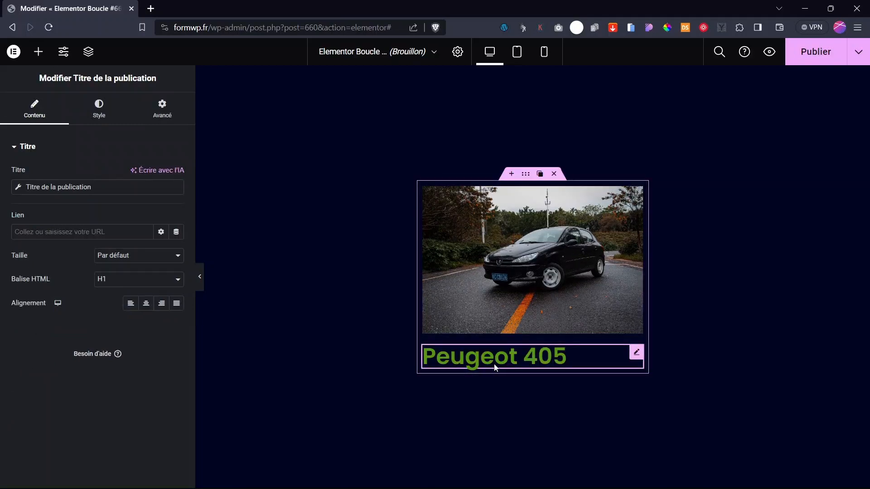
Step: Add a text editor widget beneath the post title in the loop template
click(38, 52)
scroll(84, 375, down, 3)
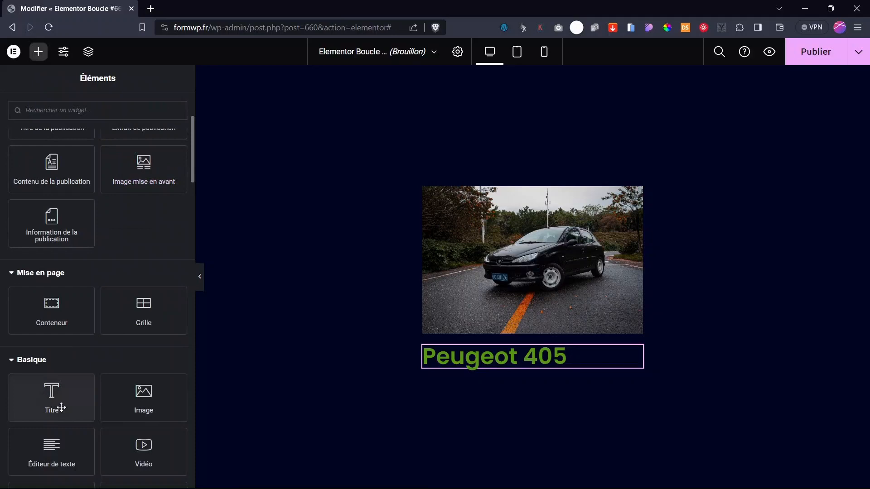
scroll(65, 412, down, 2)
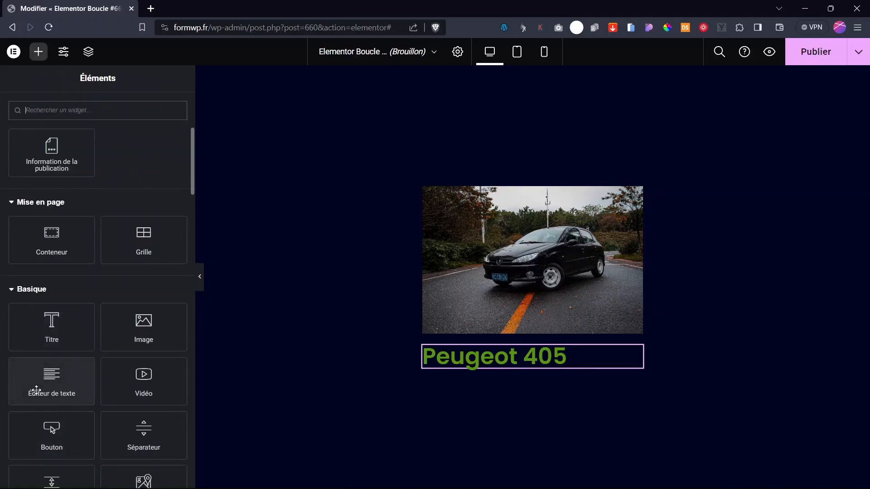
drag(45, 388, 533, 362)
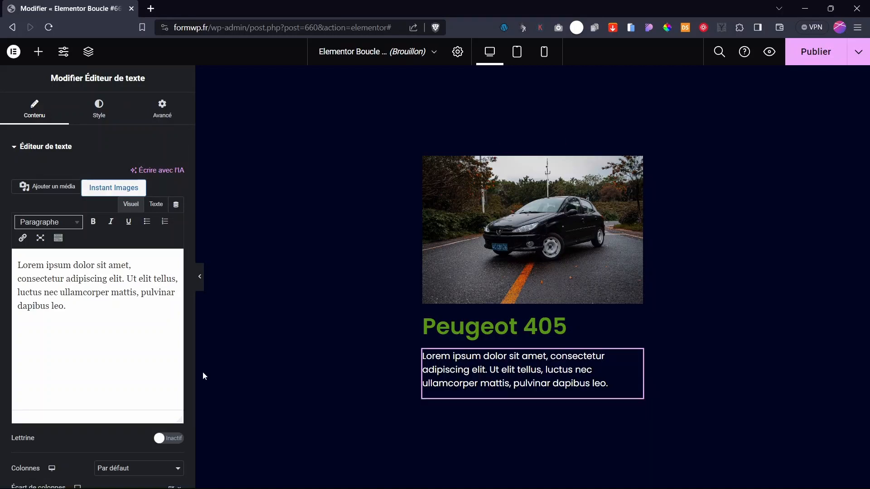
Step: Link the text editor's content dynamically to an ACF Champ with the key Prix
click(176, 206)
scroll(99, 338, down, 5)
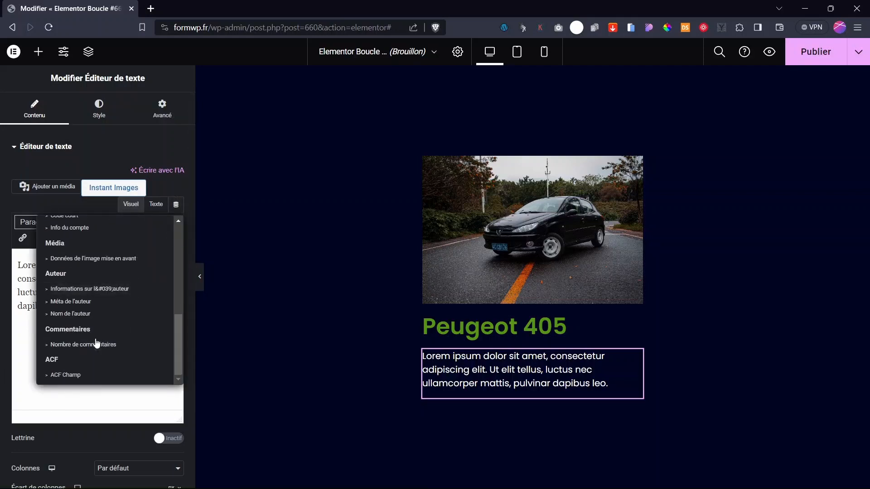
click(69, 375)
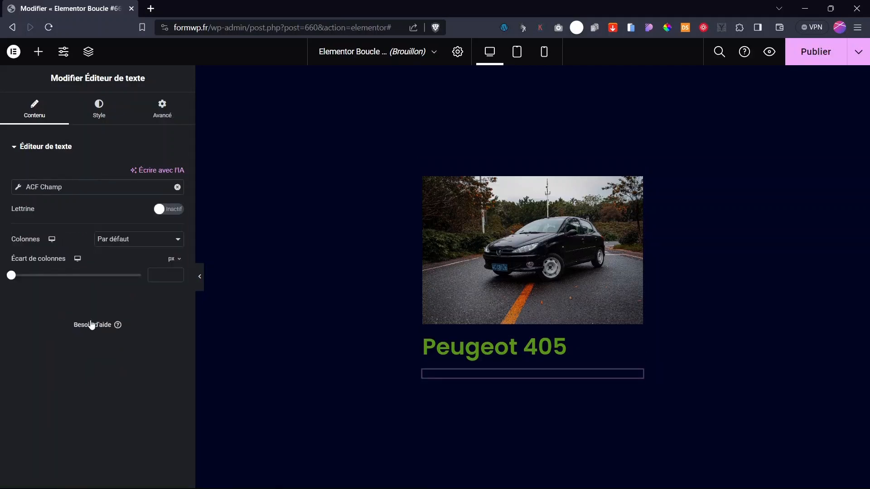
click(19, 190)
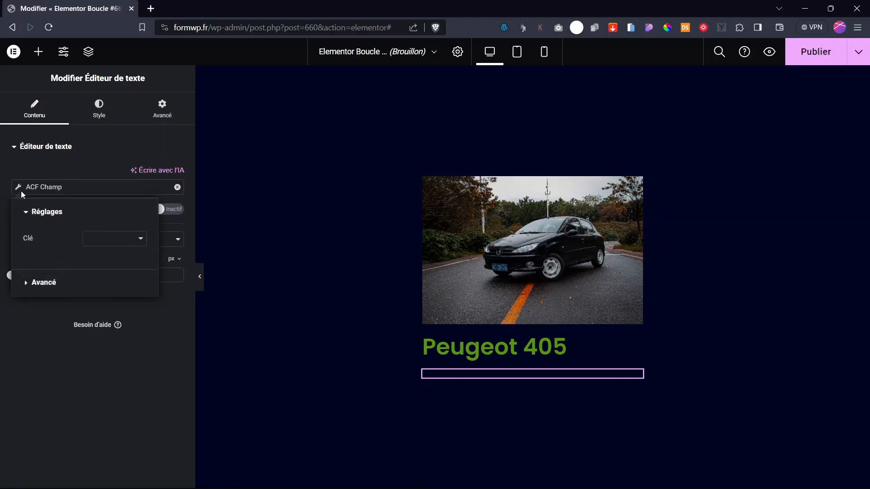
click(88, 241)
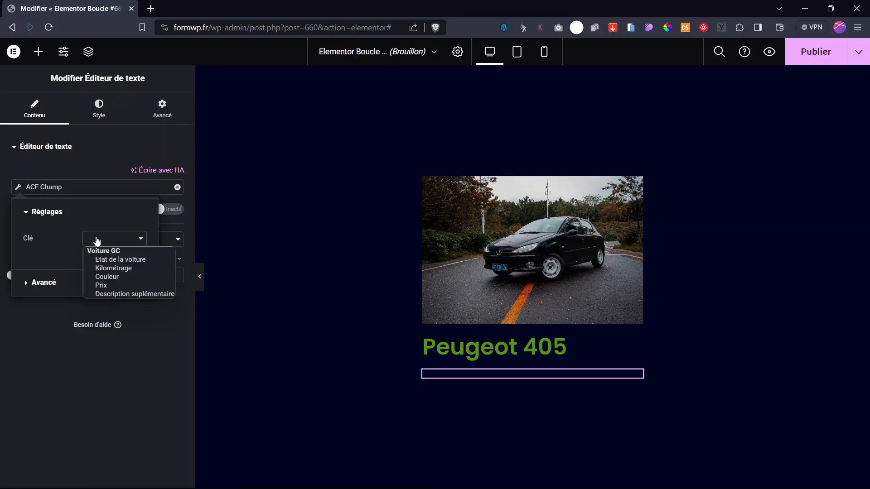
click(107, 285)
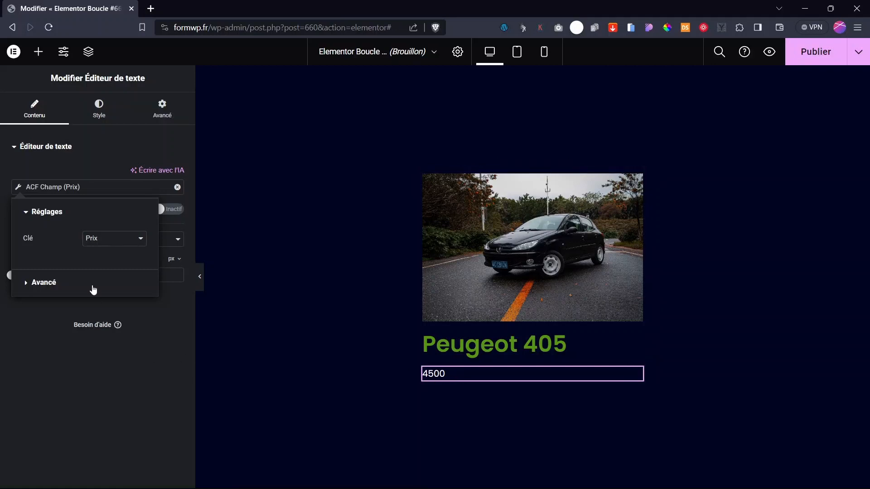
Step: Add a € suffix after the dynamic Prix value
click(42, 283)
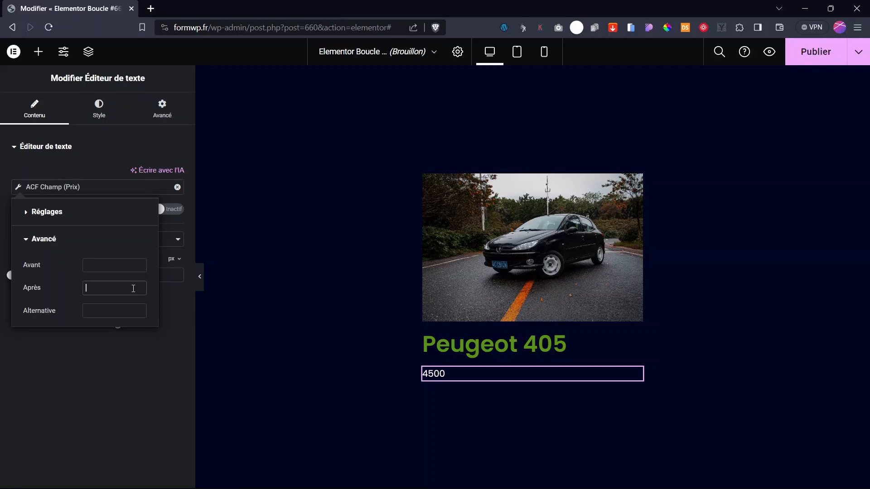
text(€)
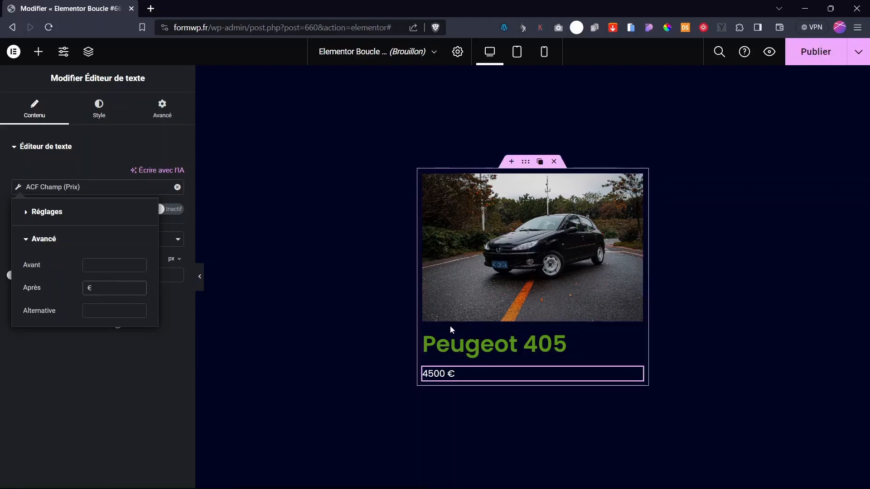
click(78, 347)
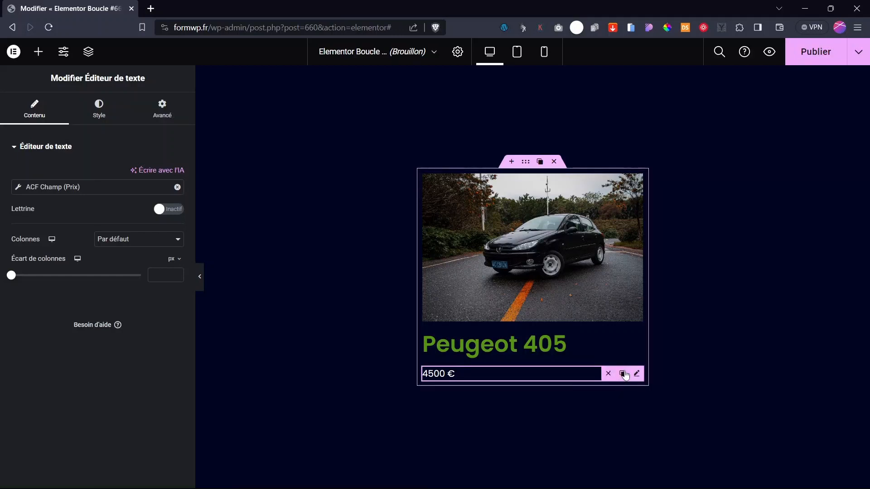
Step: Duplicate the price text, link the copy to the Etat de la voiture field and remove its € suffix
click(623, 373)
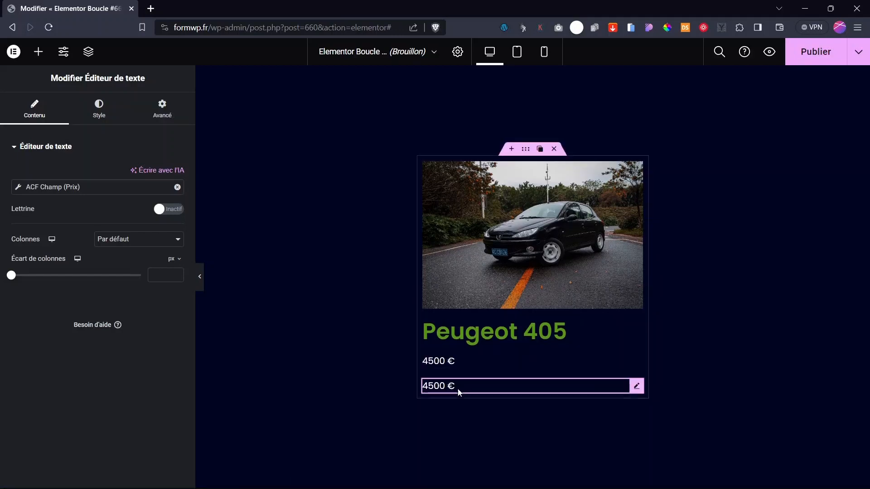
click(38, 188)
click(102, 238)
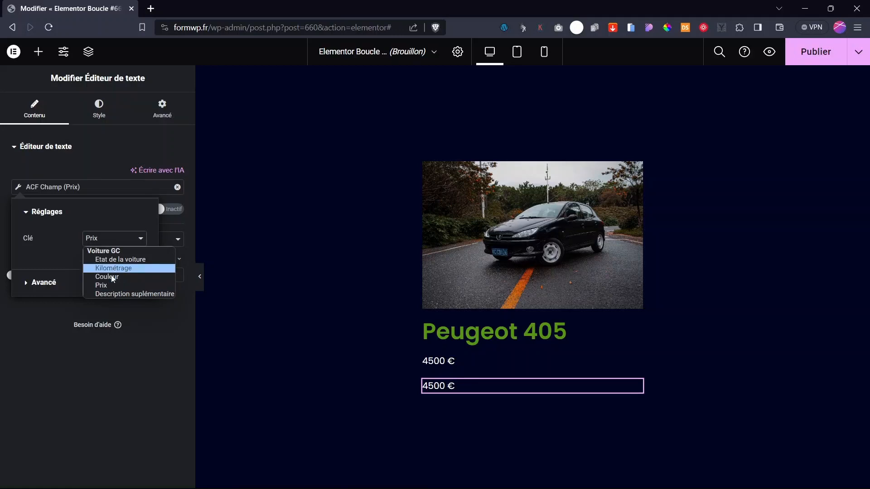
click(122, 260)
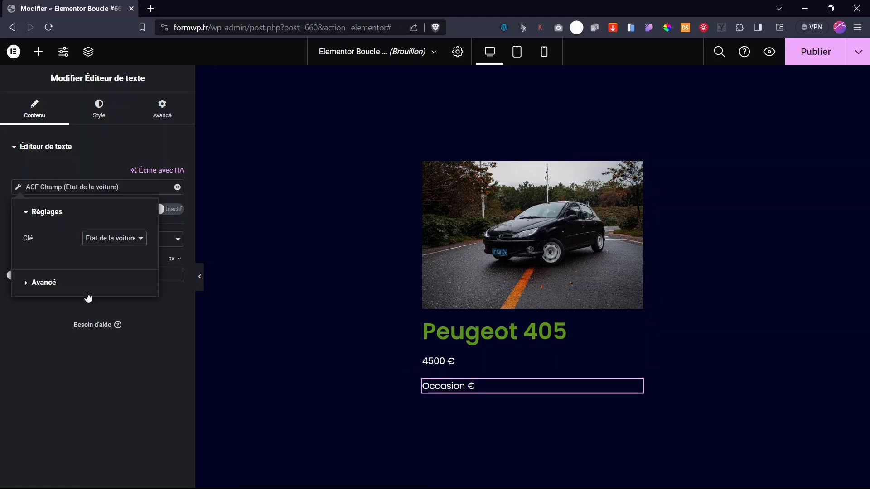
click(49, 283)
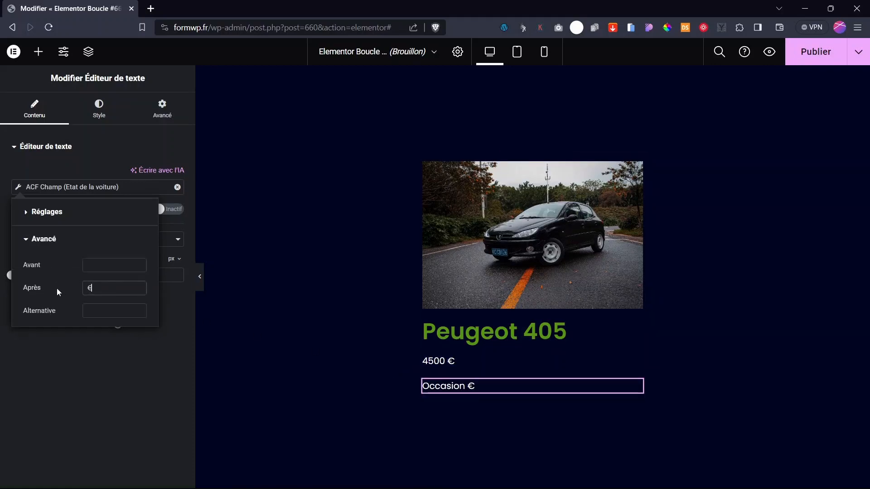
key(BackSpace)
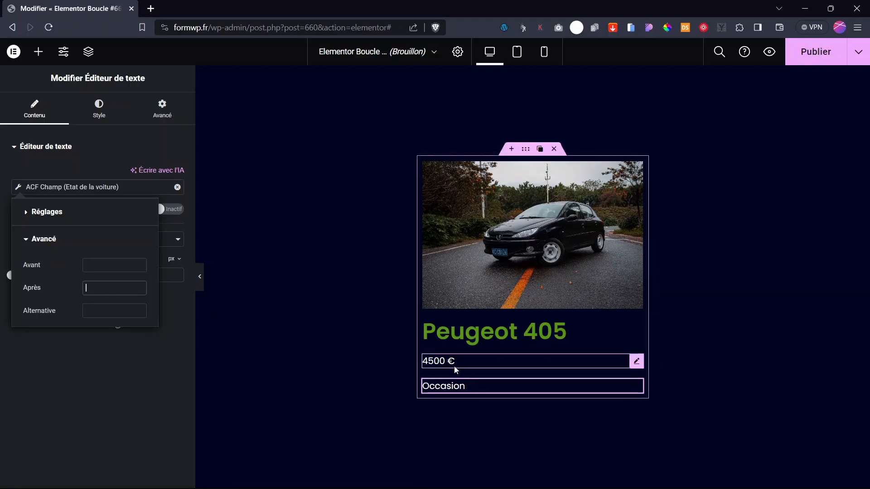
Step: Duplicate the Etat de la voiture text and link the copy to the Kilométrage field
click(623, 387)
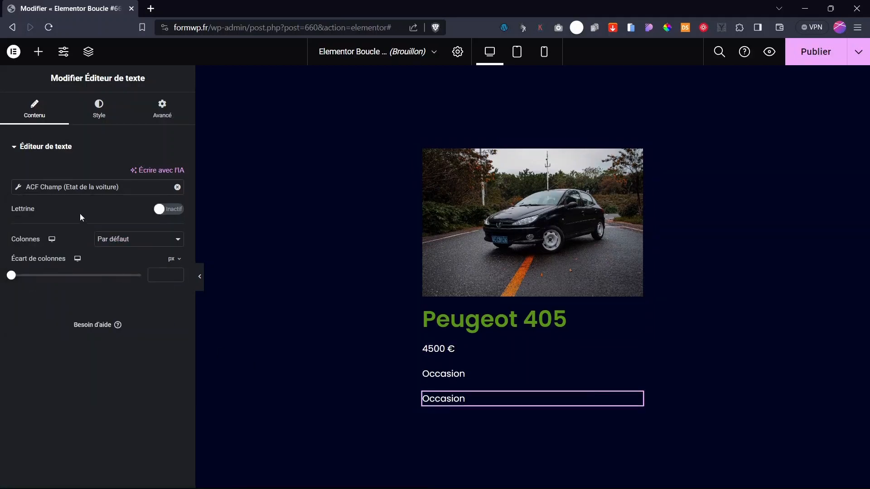
click(31, 188)
click(21, 187)
click(20, 187)
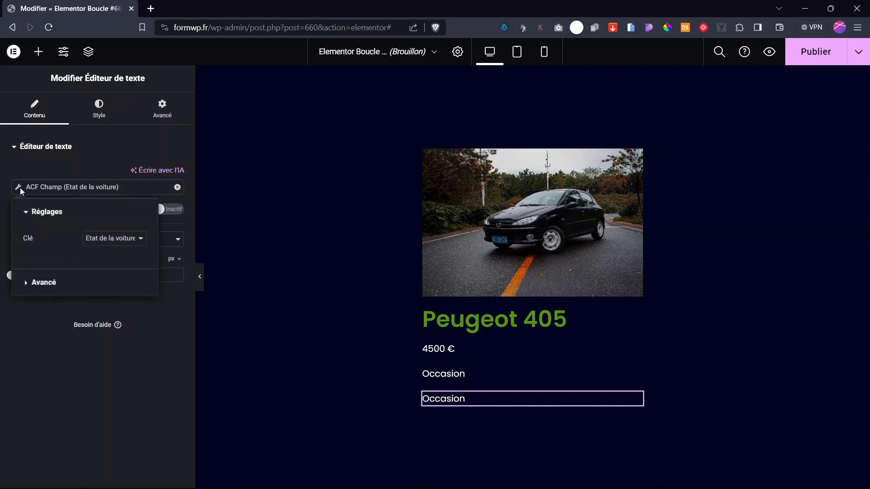
click(105, 244)
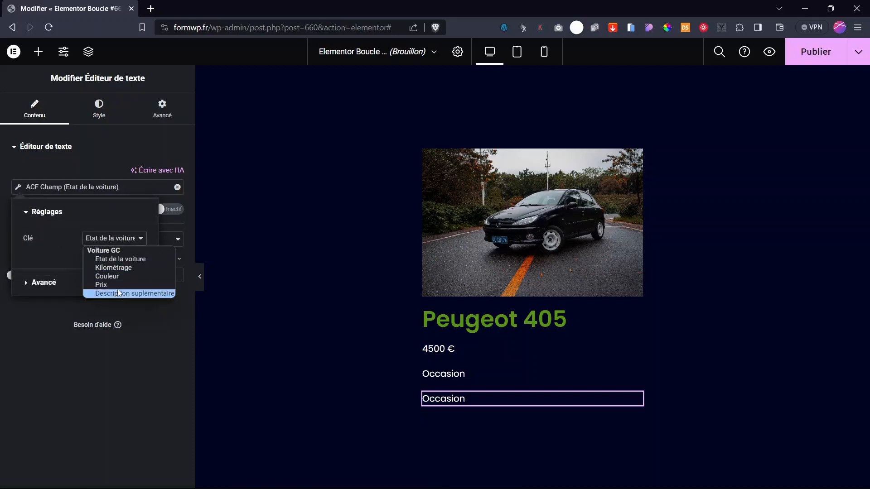
click(118, 268)
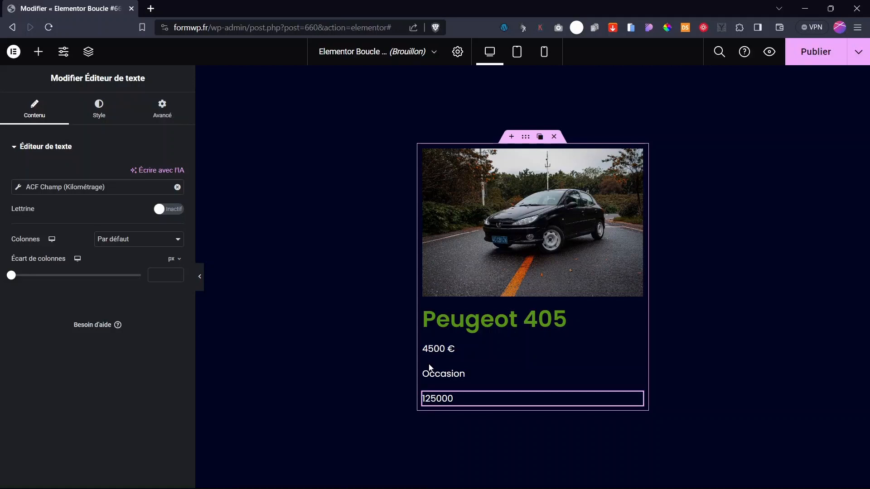
Step: Change the text colour of the post title to white
click(577, 316)
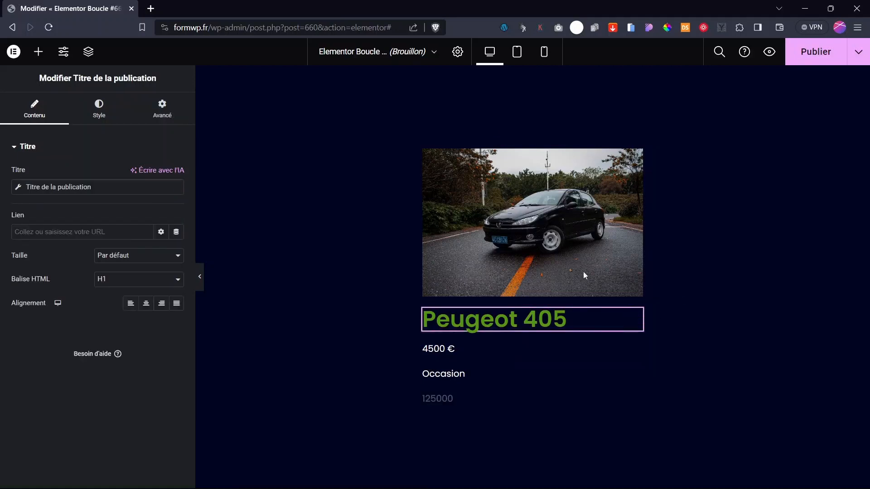
click(99, 111)
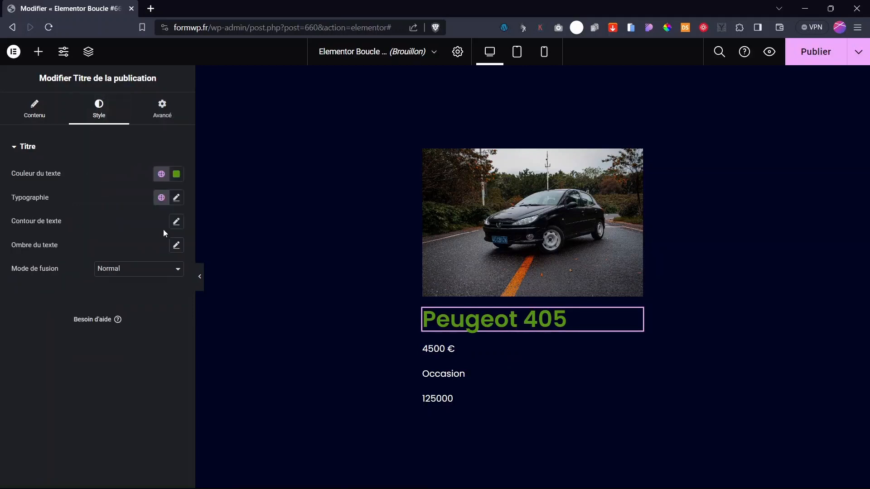
click(179, 176)
drag(141, 234, 84, 208)
click(79, 216)
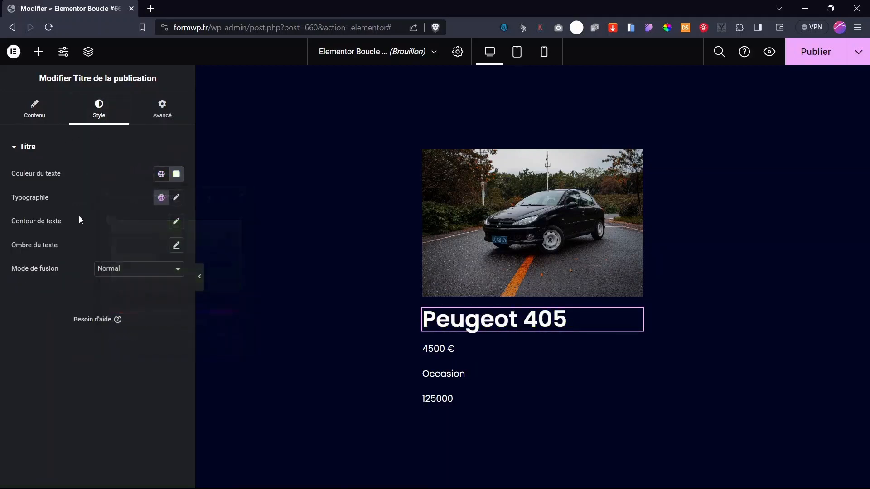
Step: Set the post title's typography to a size of 16 px and a weight of 500 (Moyen)
click(176, 197)
click(121, 309)
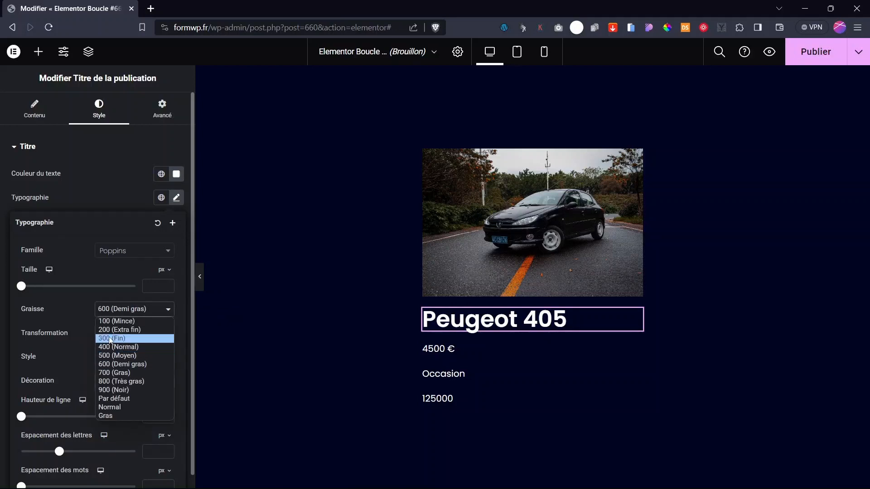
click(110, 341)
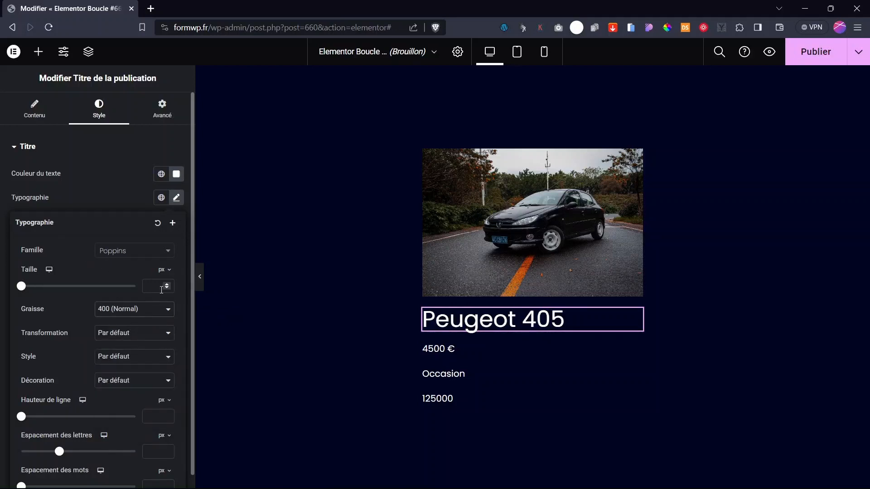
drag(167, 289, 167, 289)
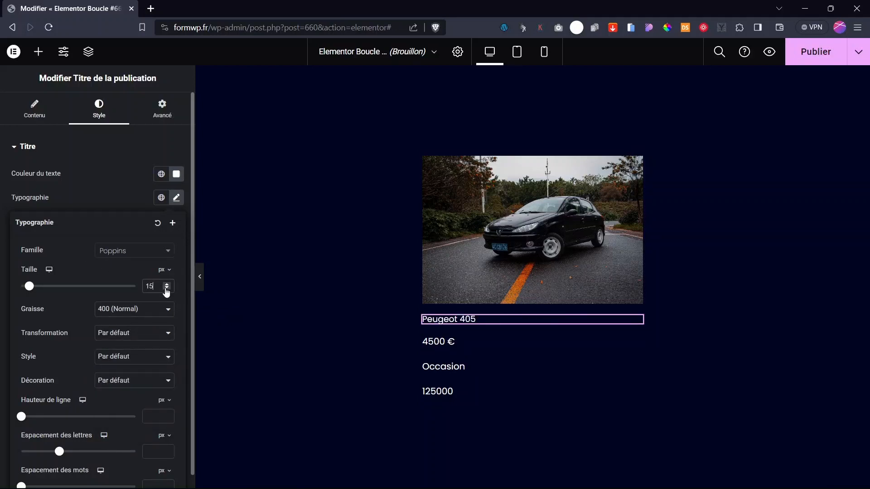
scroll(185, 291, down, 1)
click(167, 271)
click(166, 271)
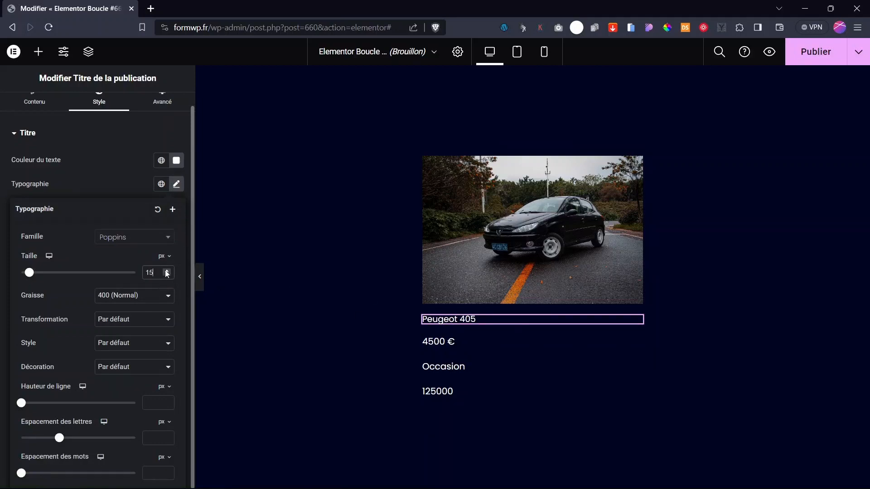
click(167, 272)
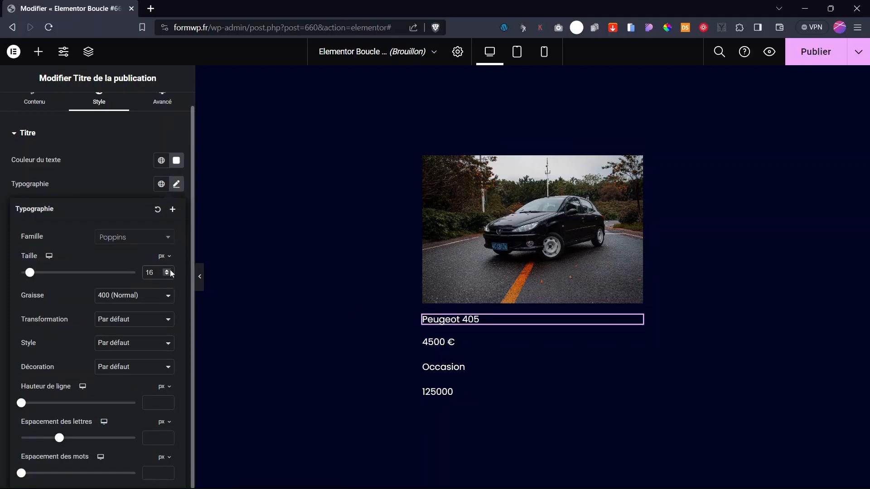
click(167, 276)
click(105, 297)
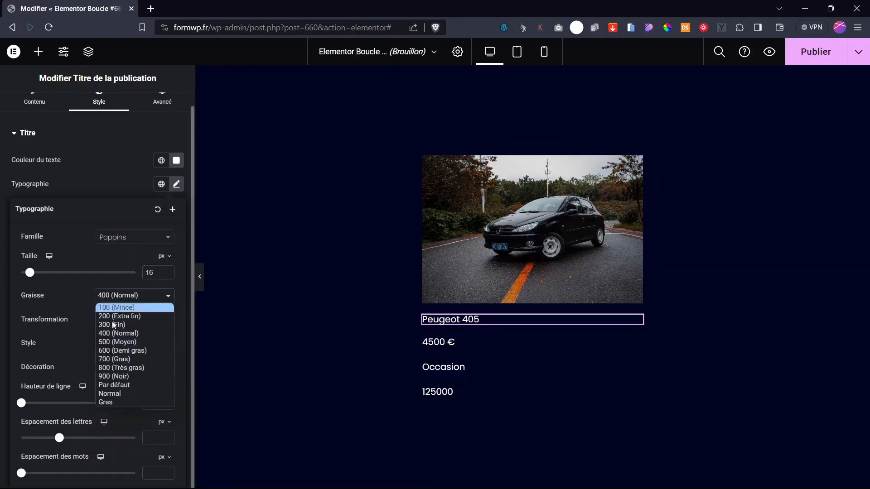
click(112, 343)
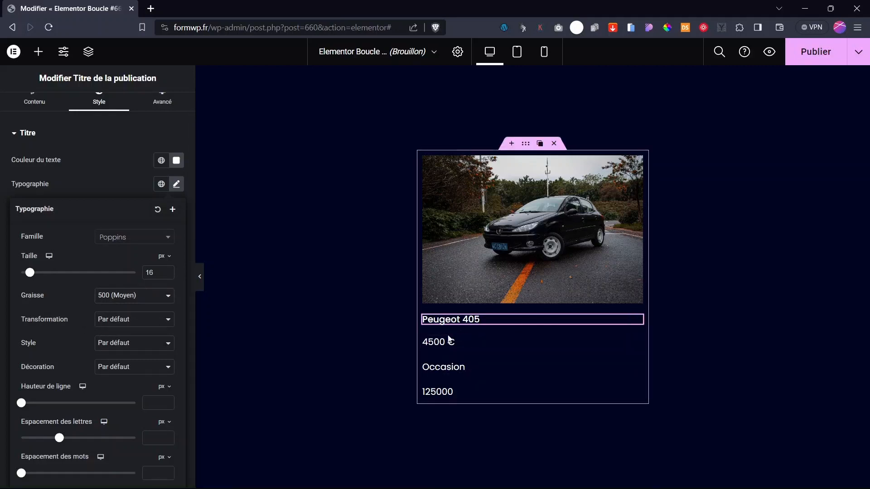
Step: Add the prefix "Prix :" before the dynamic value of the price text
click(516, 345)
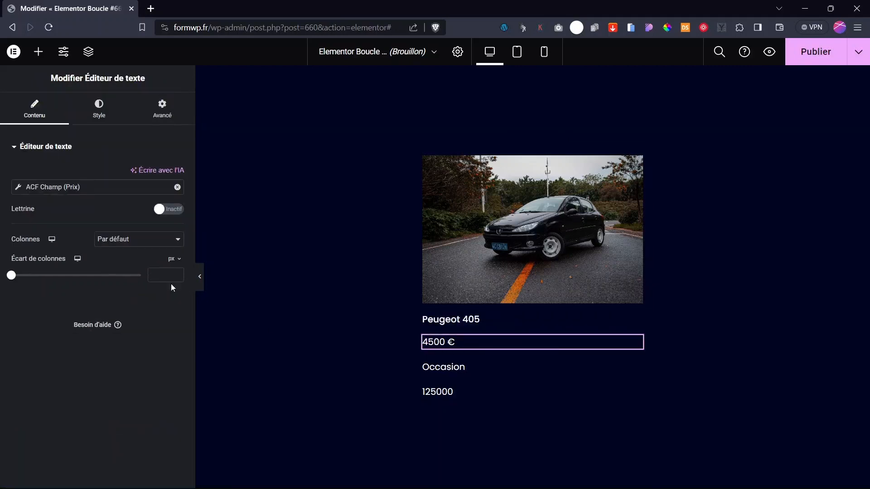
click(19, 187)
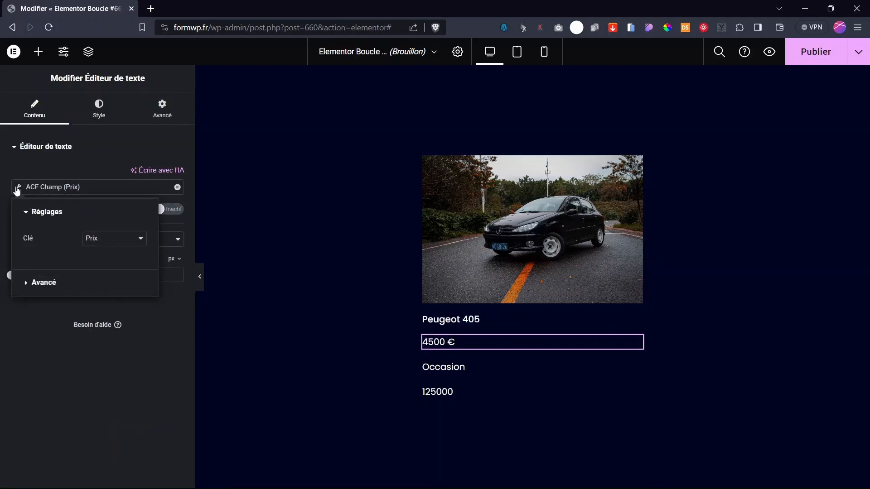
click(40, 281)
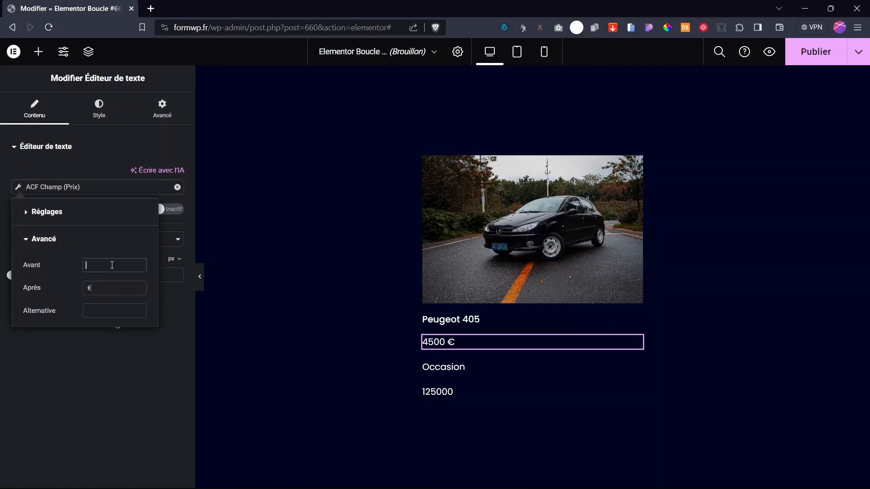
text(Pr)
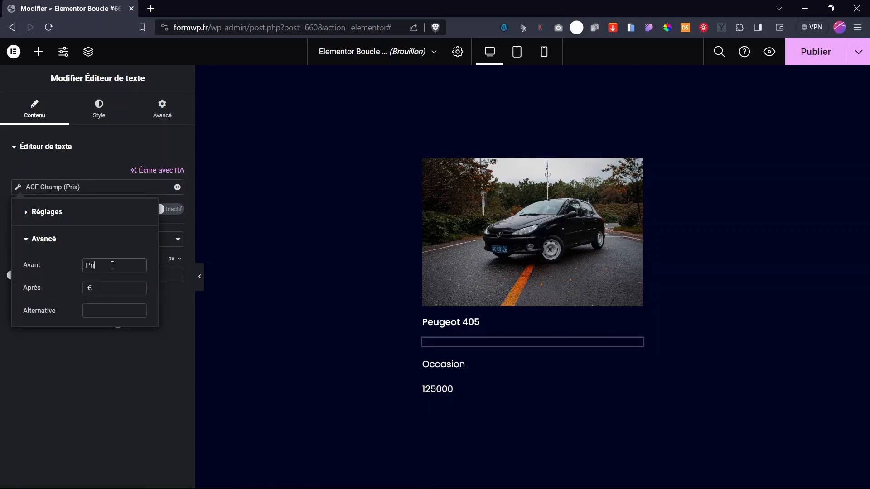
text(ix :)
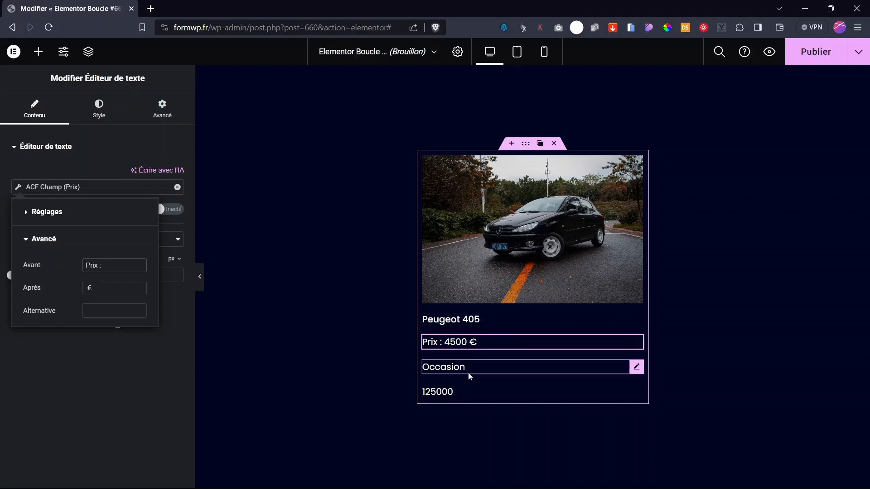
click(551, 369)
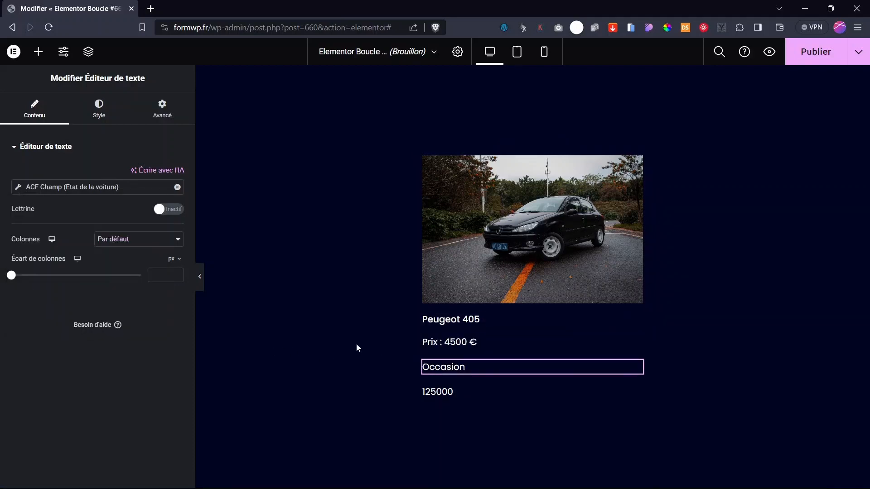
click(20, 186)
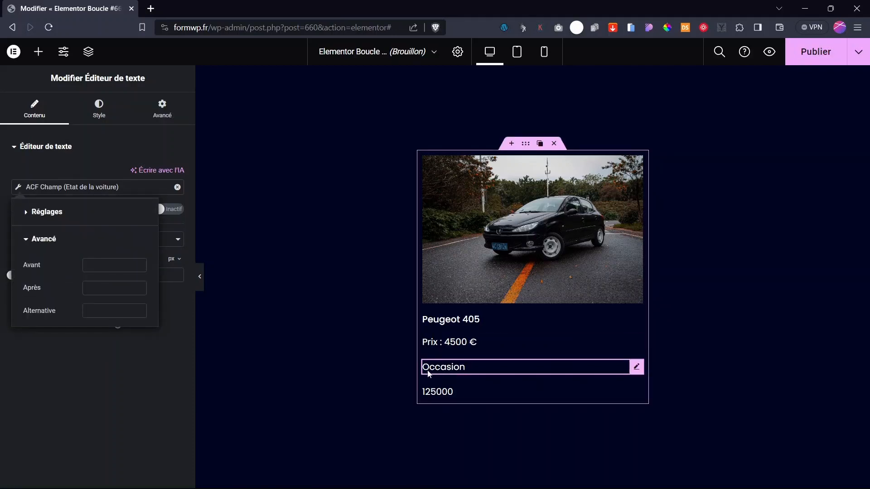
click(108, 357)
Step: Add the suffix " Km", with a leading space, after the dynamic Kilométrage value
click(488, 392)
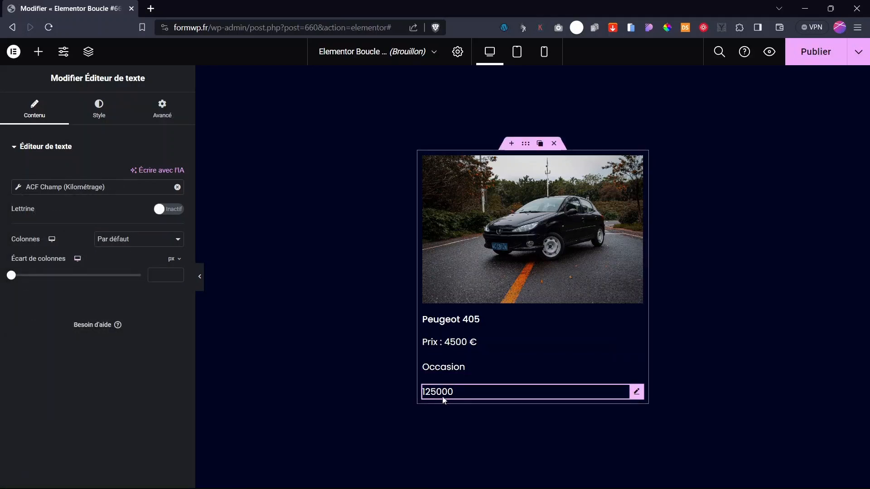
click(18, 187)
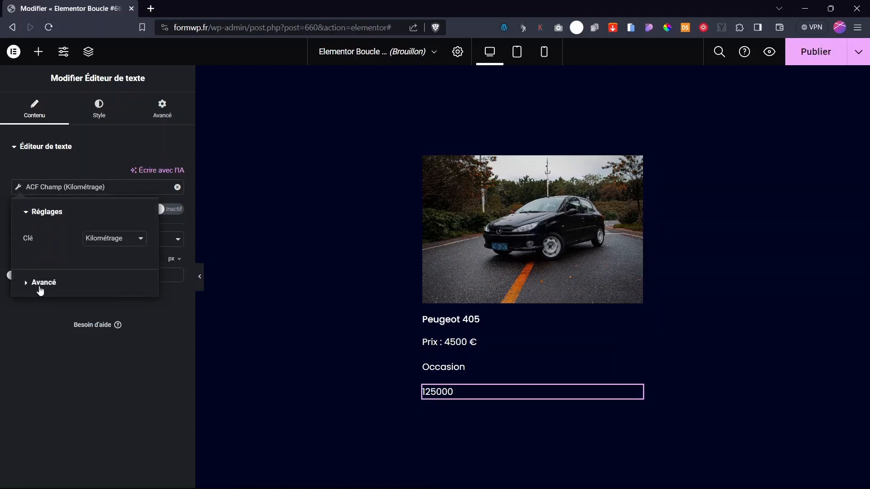
click(41, 282)
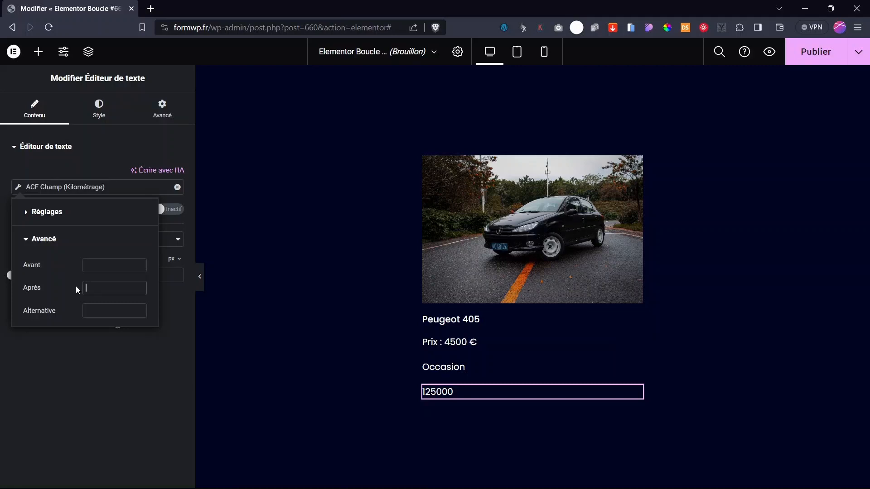
text(Km)
click(108, 385)
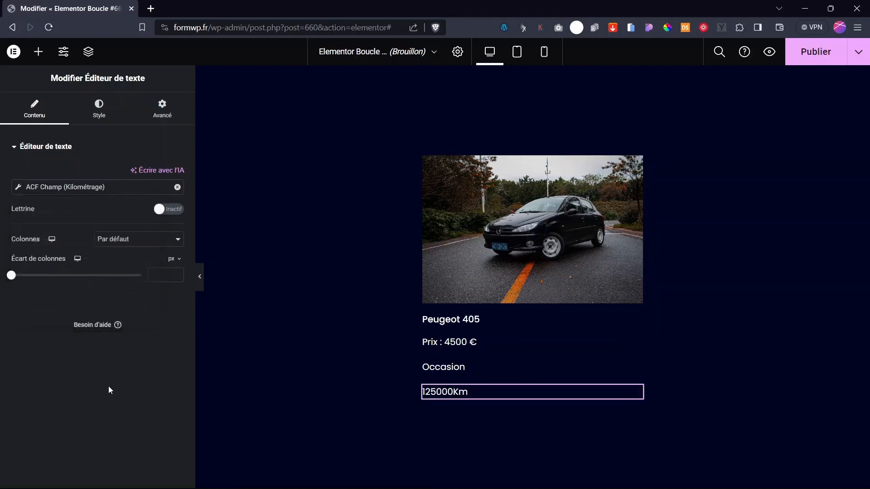
click(18, 187)
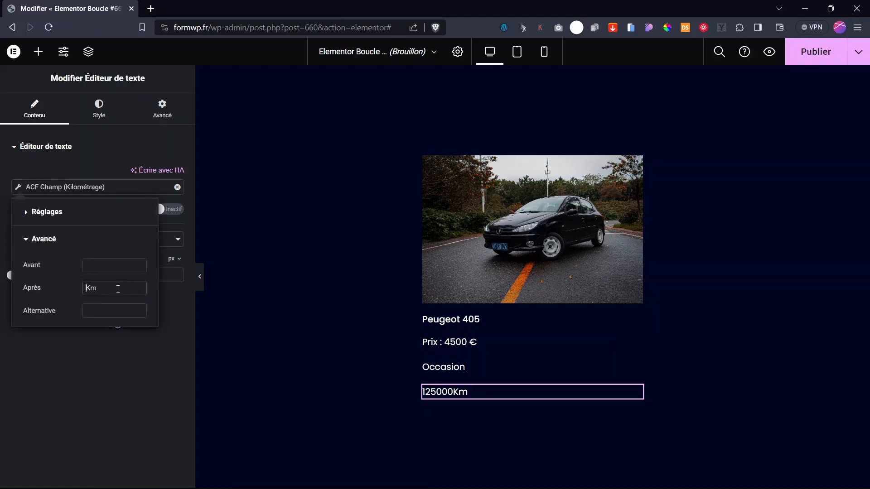
click(266, 316)
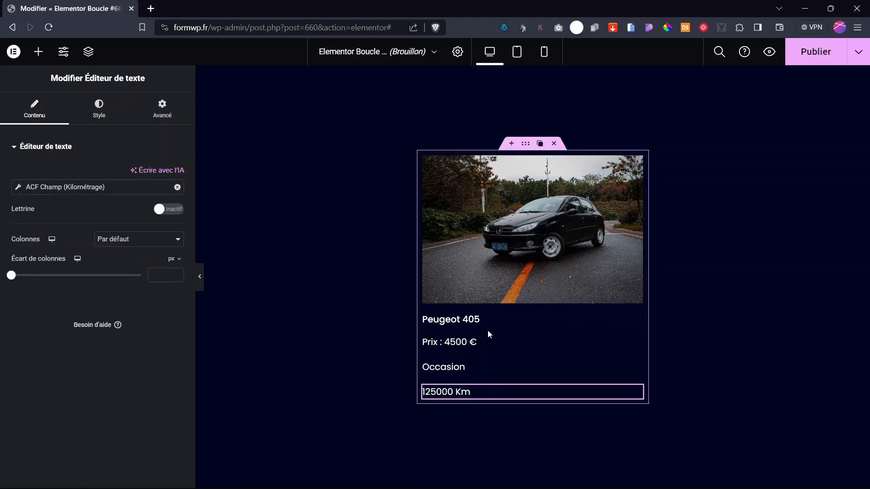
Step: Increase the post title's font size to 20 px
click(634, 319)
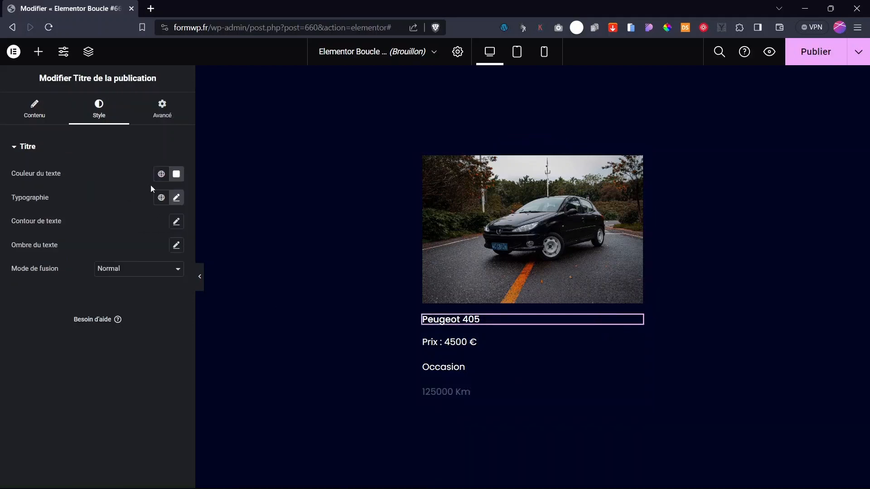
click(175, 199)
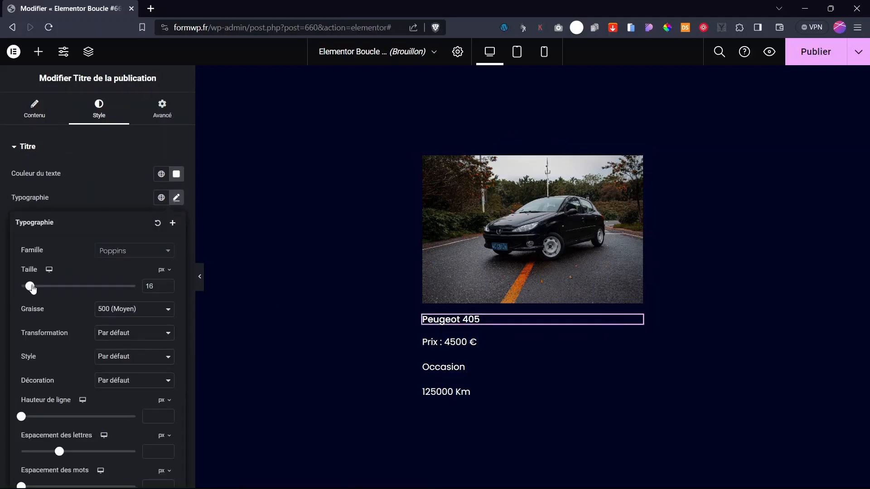
drag(32, 287, 35, 289)
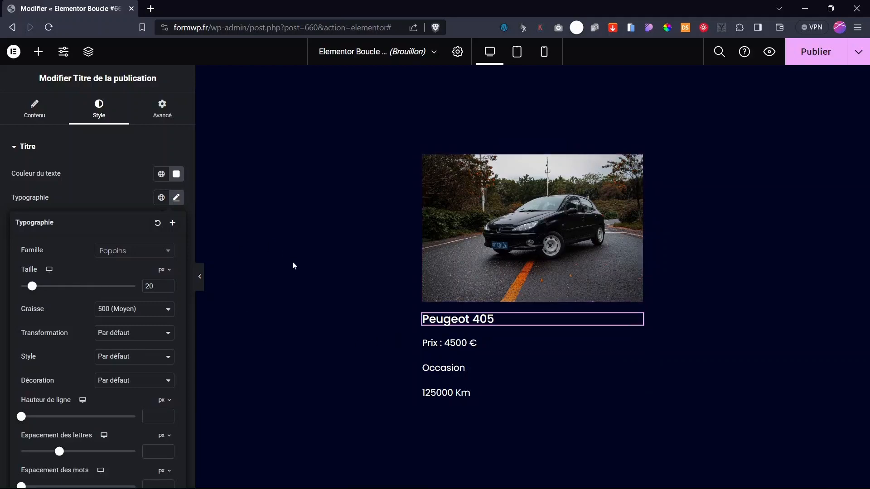
click(306, 272)
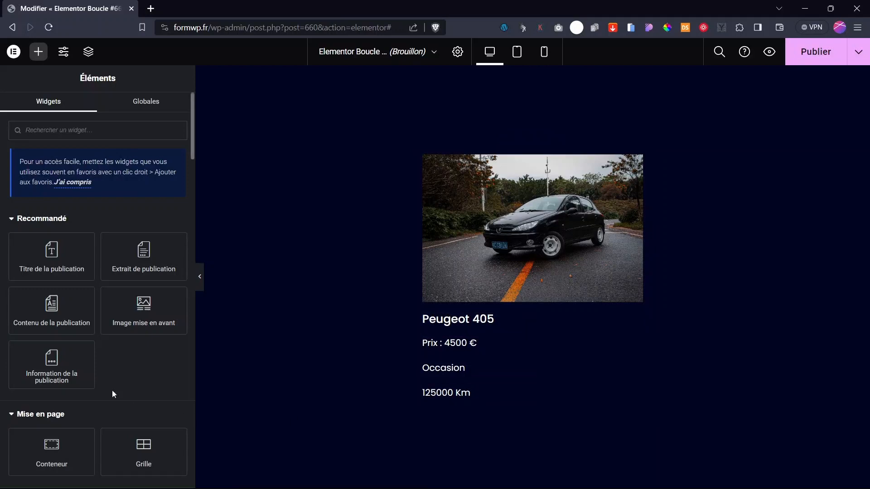
Step: Add a container below the featured image and move the post title and price text into it
drag(57, 451, 527, 302)
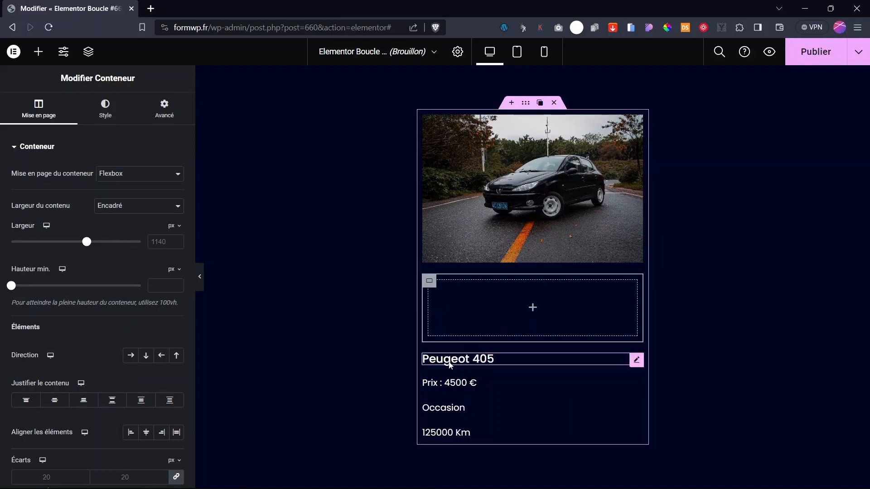
drag(488, 332, 519, 312)
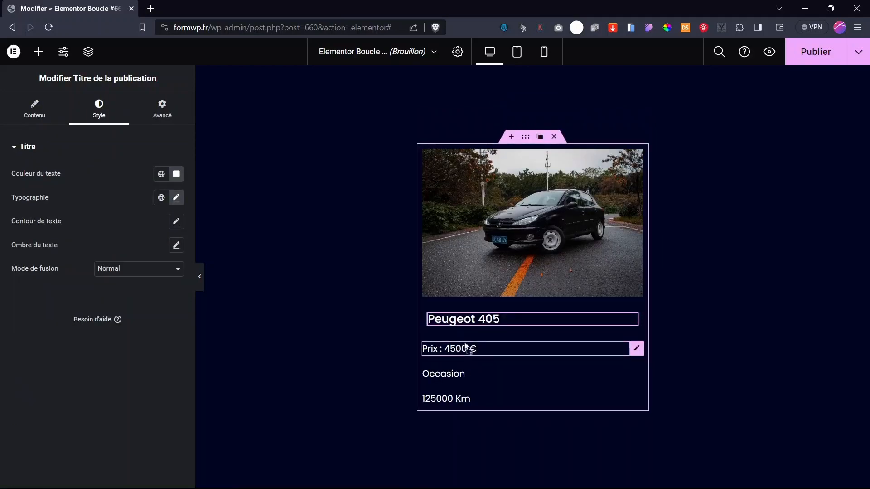
drag(468, 350, 486, 326)
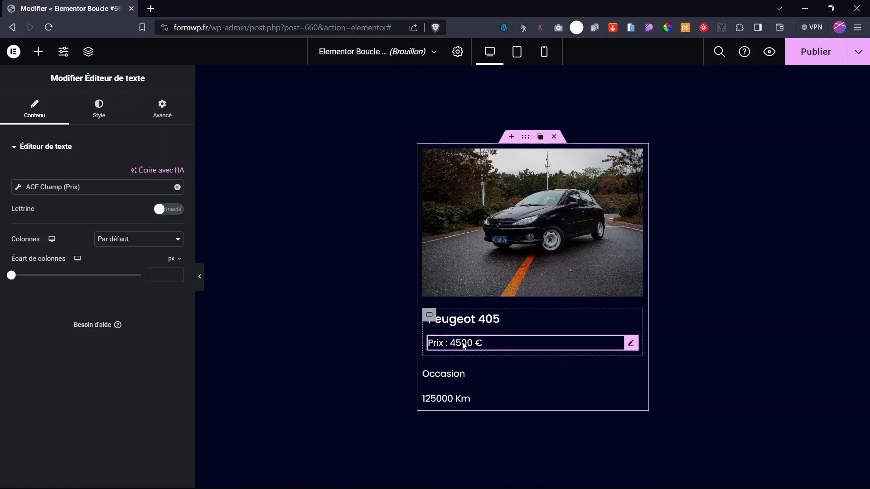
Step: Lay out the title and price container as a horizontal row with vertically centred items and space between them
click(429, 315)
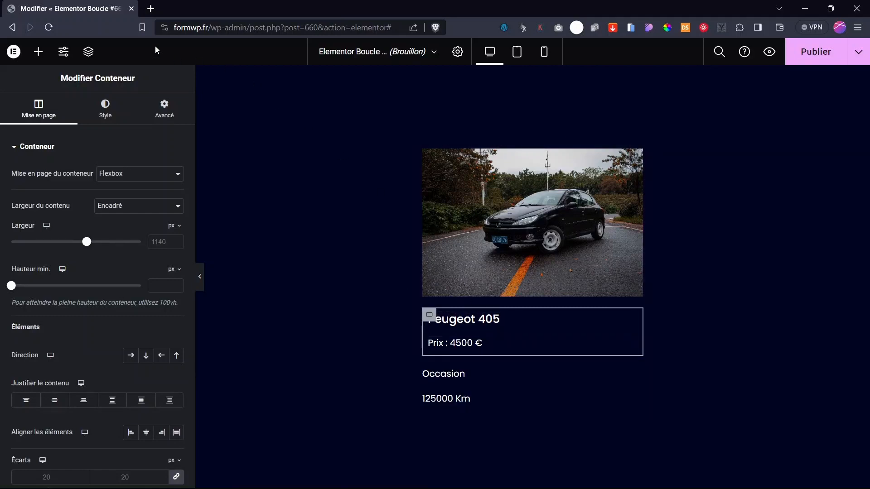
click(88, 52)
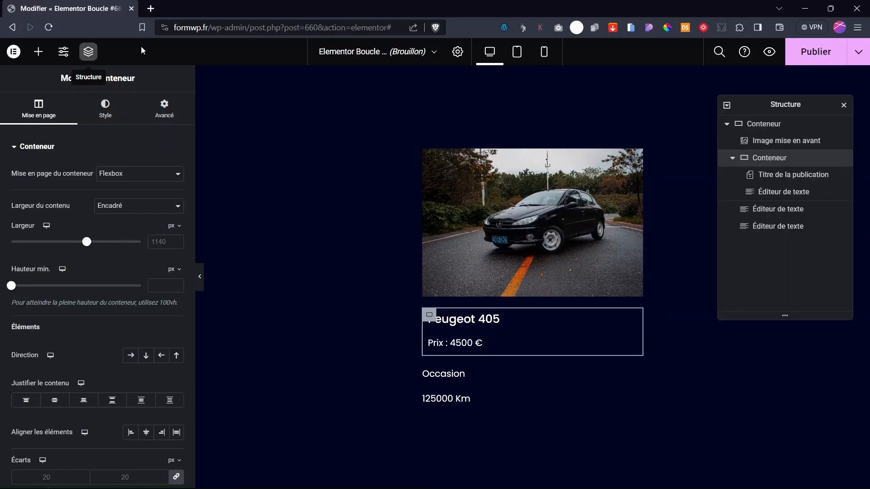
click(776, 193)
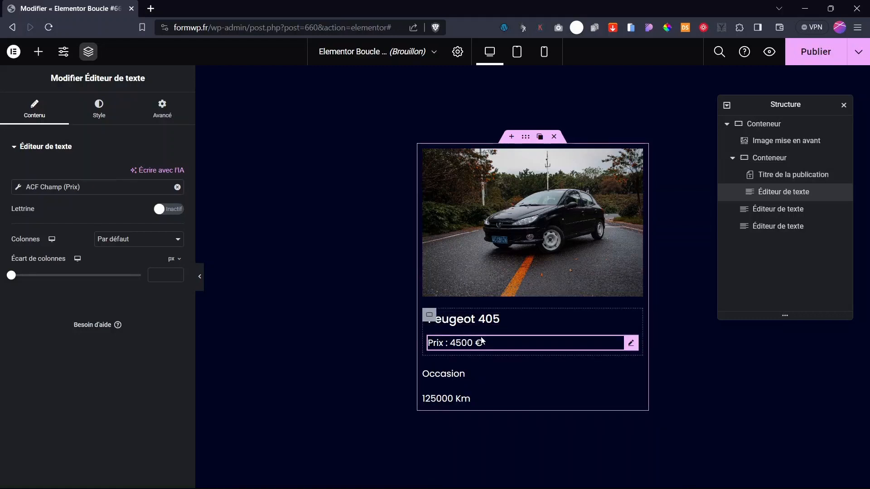
click(431, 320)
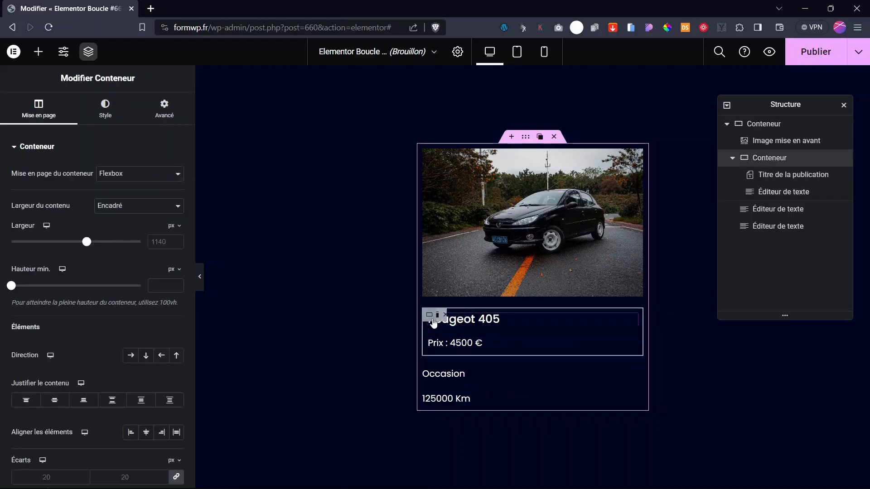
click(129, 358)
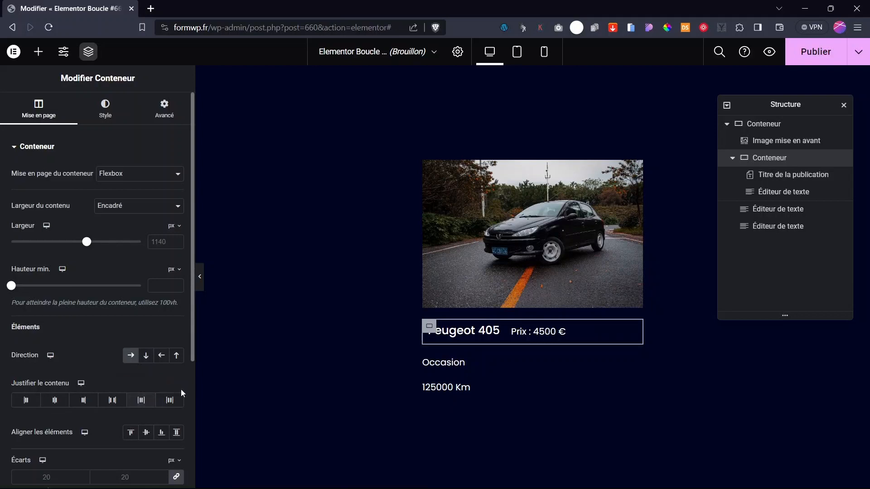
click(145, 434)
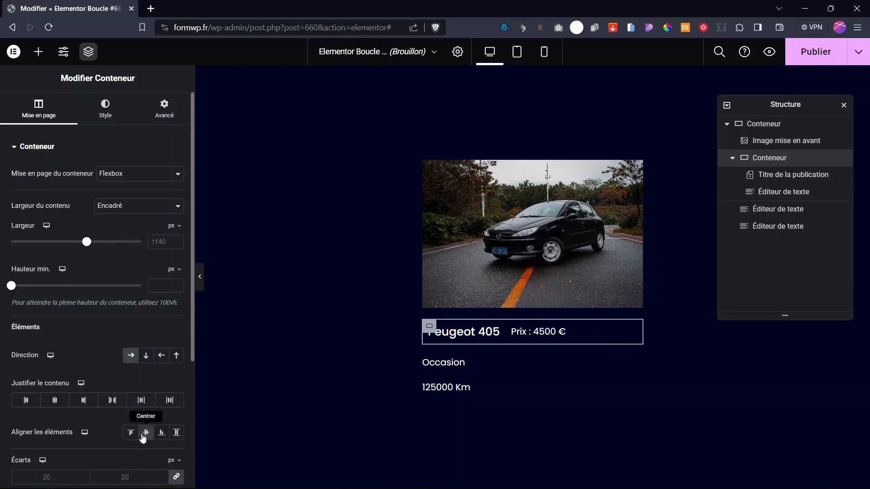
click(113, 401)
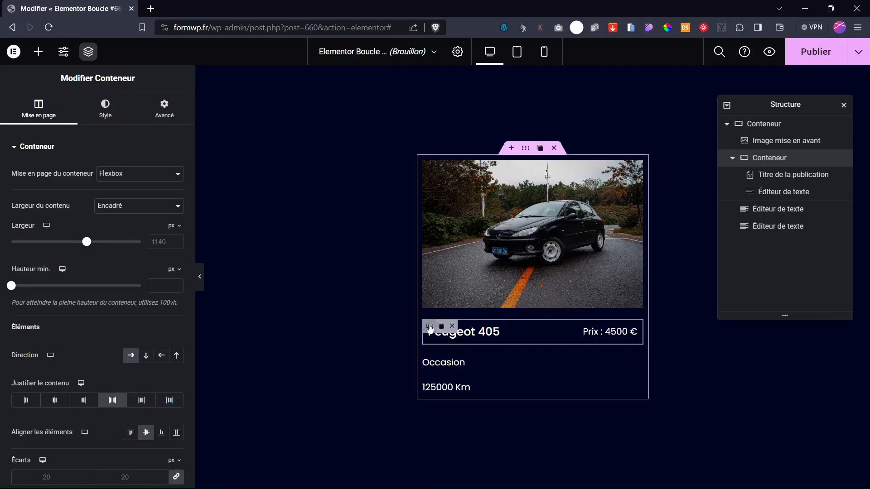
Step: Duplicate the title and price container and replace the copy's contents with the Etat de la voiture and Kilométrage texts
click(444, 326)
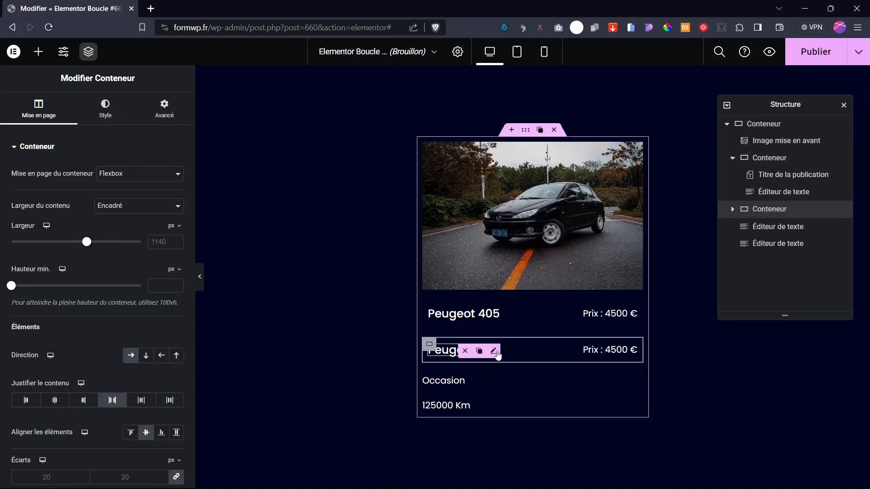
click(464, 351)
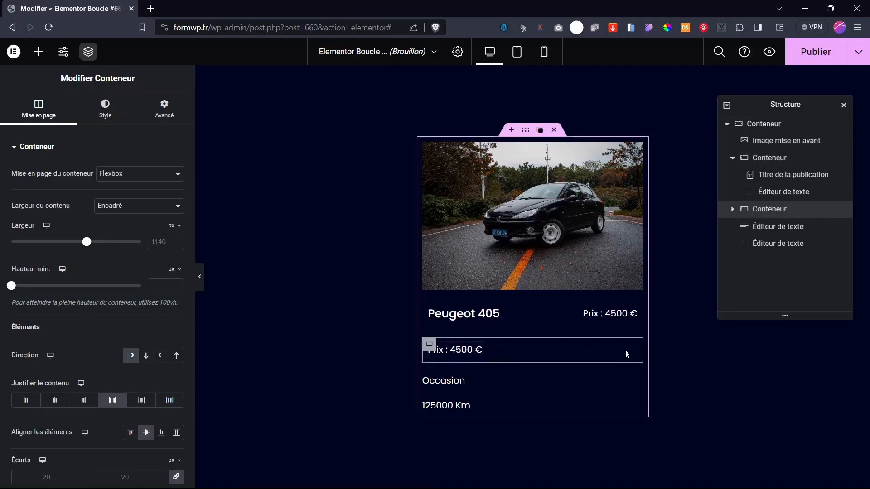
click(464, 350)
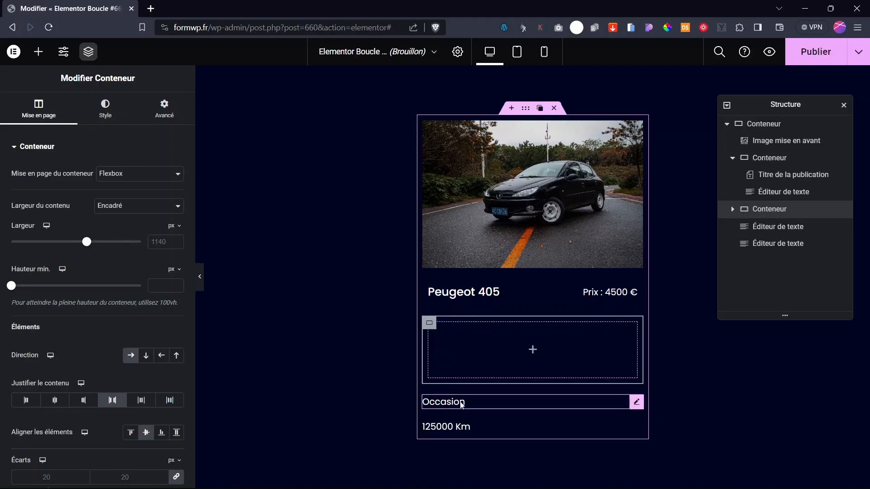
drag(461, 404, 484, 363)
drag(451, 394, 457, 363)
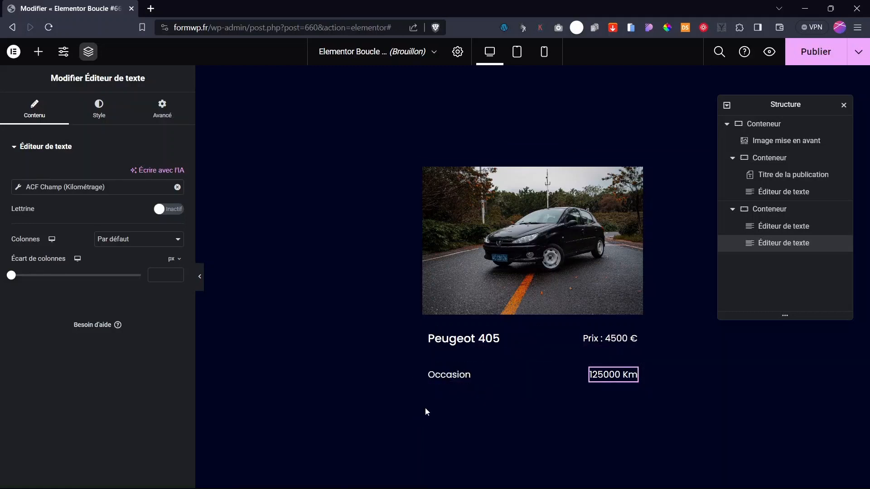
Step: Set the inner margin (Marge interne) of both inner row containers to 0 px on all sides
click(428, 370)
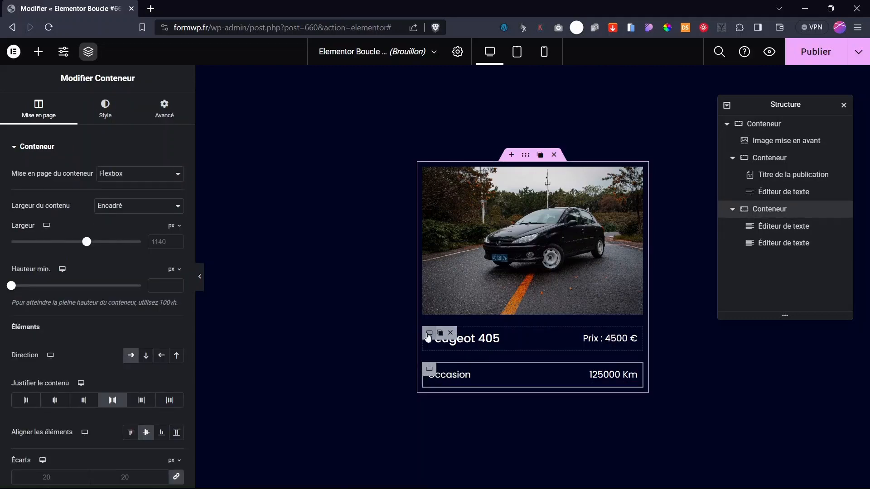
click(447, 350)
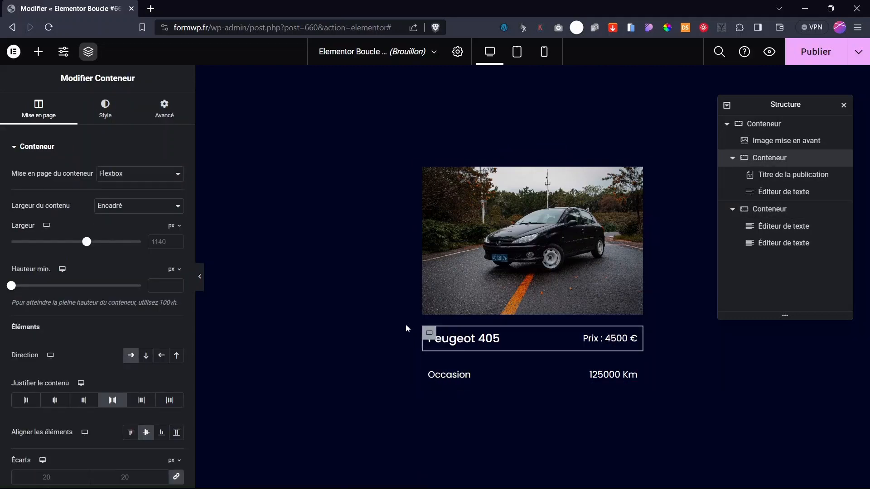
click(165, 108)
click(34, 231)
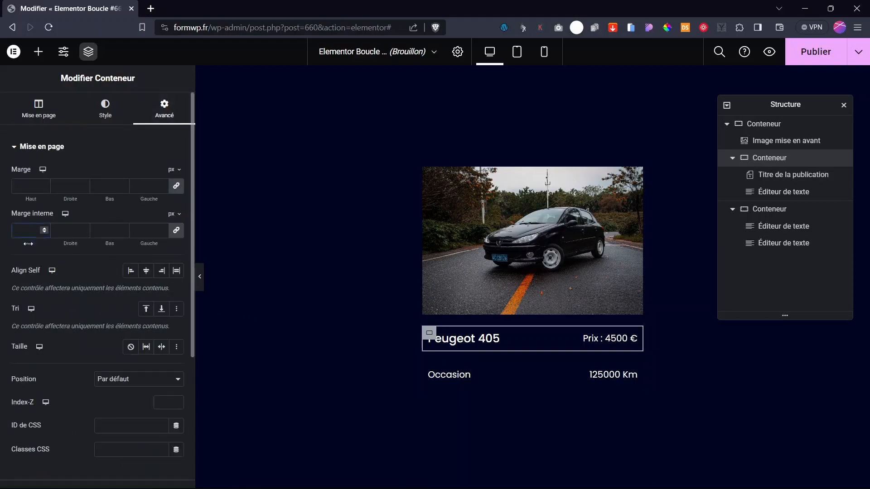
text(0)
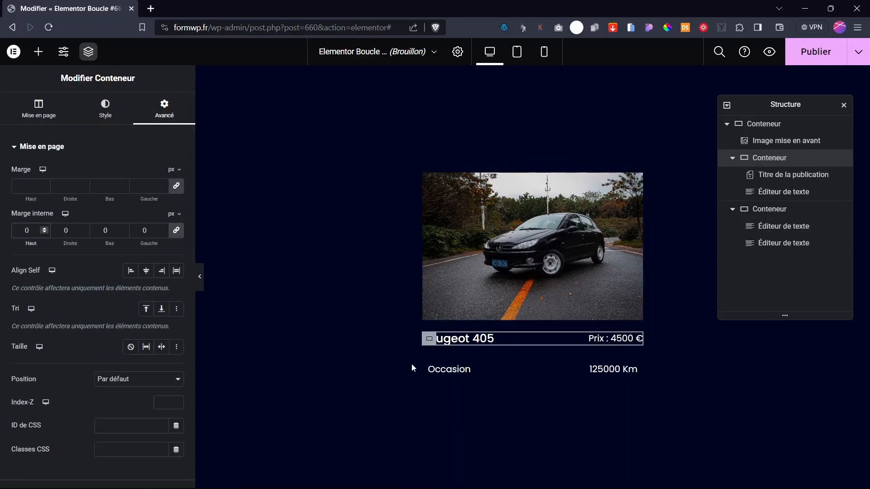
click(428, 370)
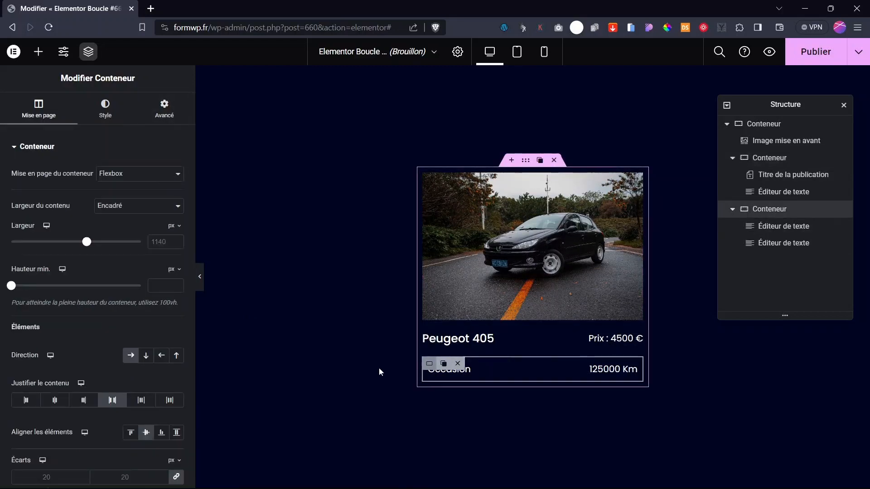
click(156, 114)
text(0)
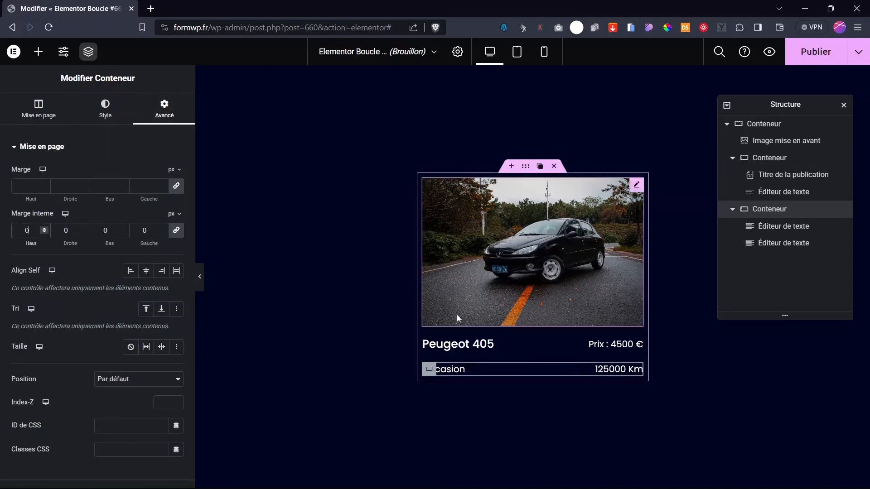
Step: Set the outer container's direction to a vertical column and justify its content to the centre
click(529, 167)
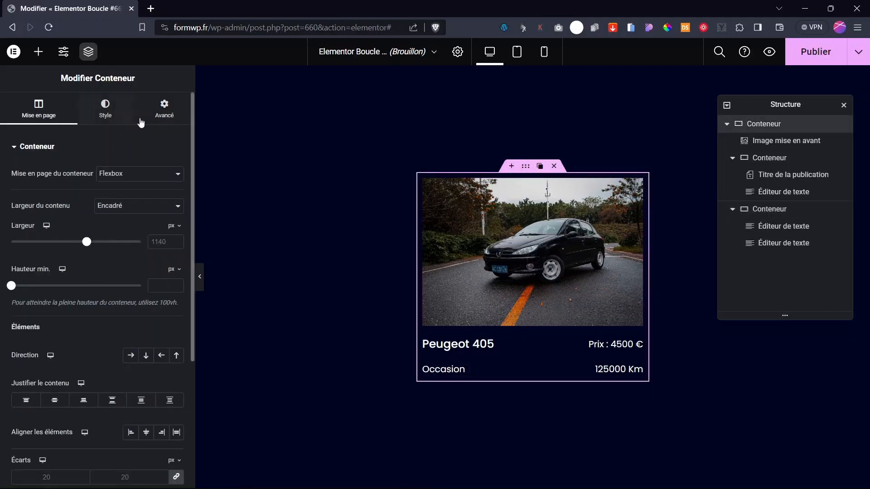
click(165, 114)
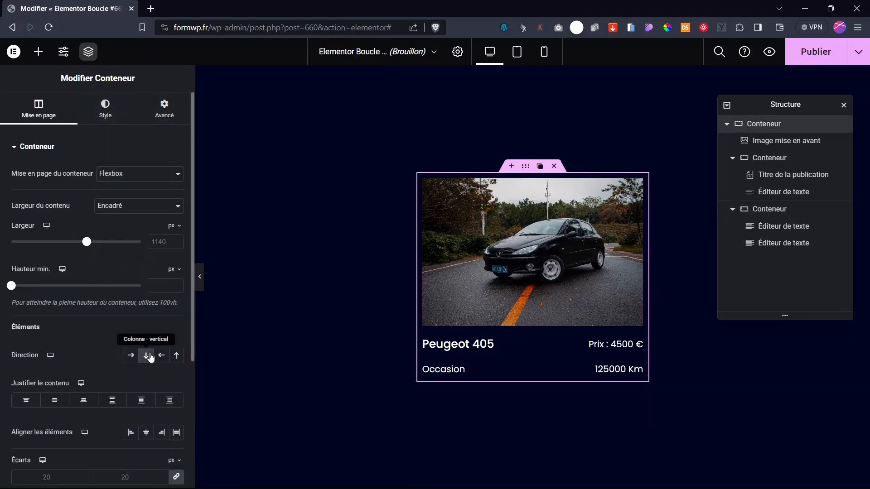
click(55, 400)
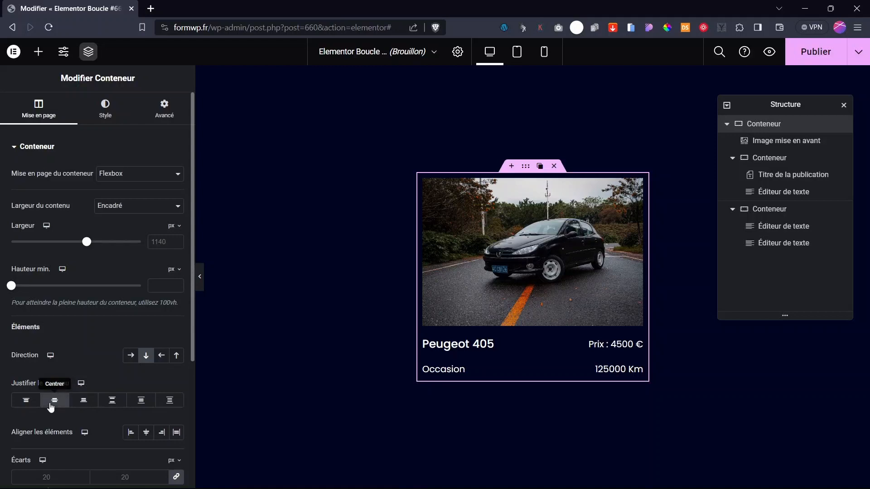
Step: Centre the outer container's item alignment and set its gaps (Écarts) to 0 px for columns and 20 px for rows
click(145, 433)
scroll(120, 373, down, 4)
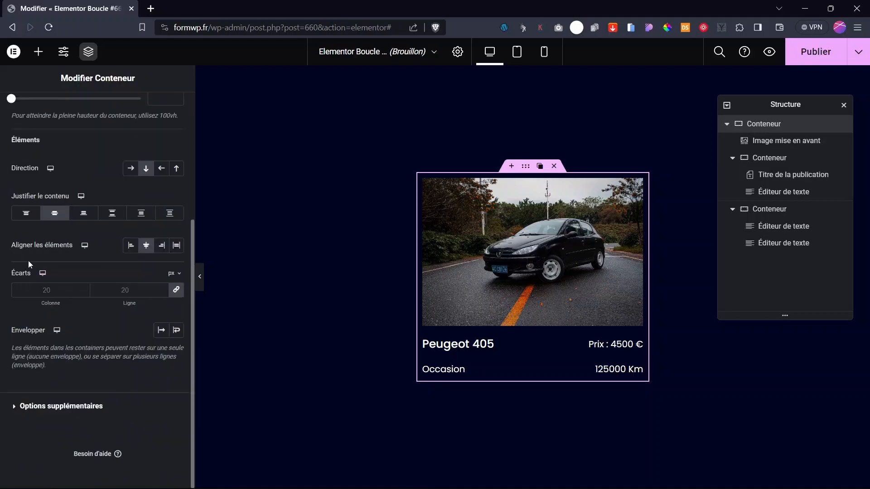
click(179, 293)
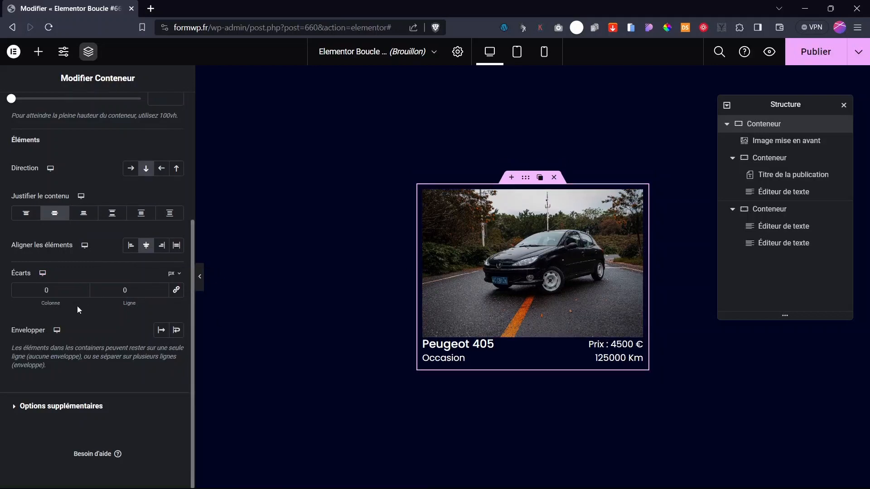
drag(119, 302, 137, 316)
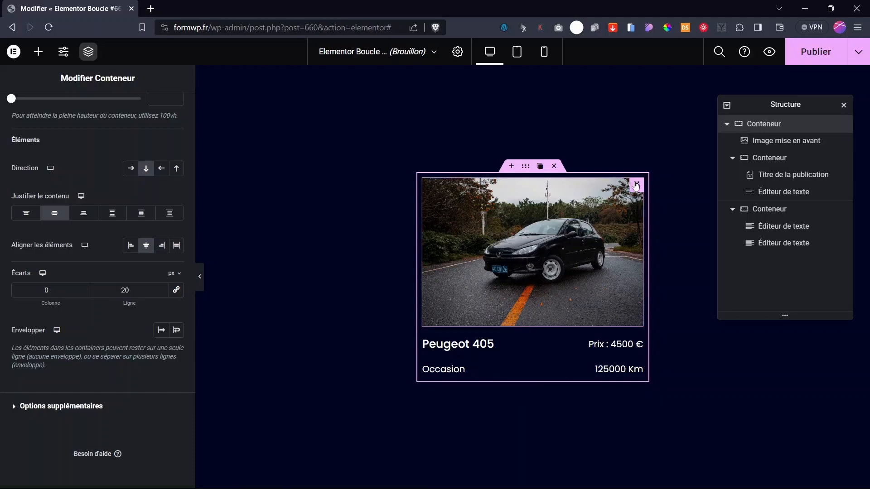
Step: Set the featured image's border type to Continue with a width of 0 px on all sides
click(636, 185)
click(103, 111)
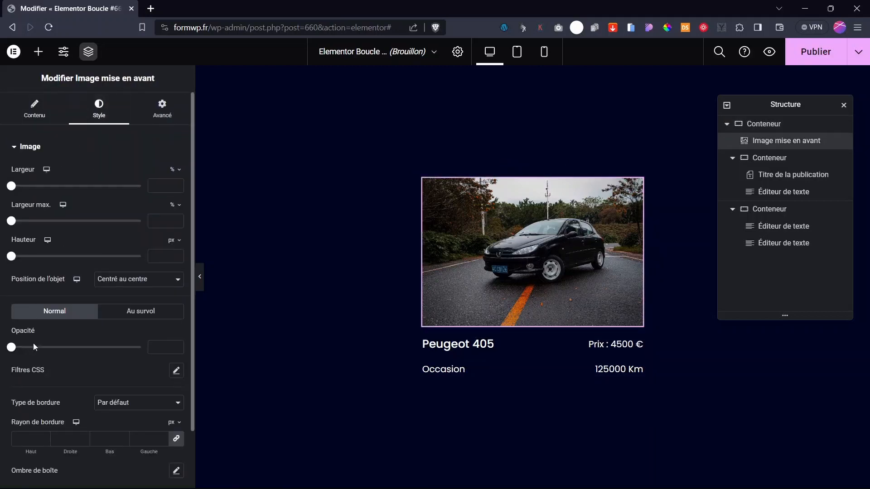
click(129, 404)
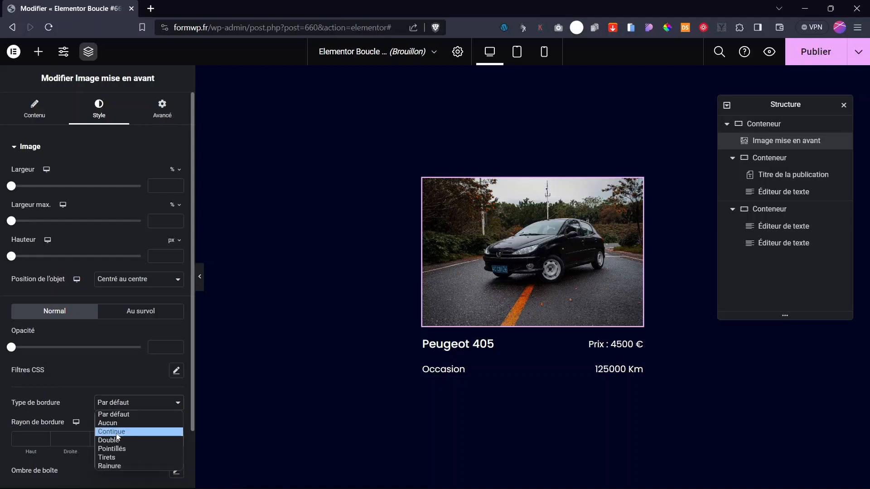
click(118, 431)
click(34, 439)
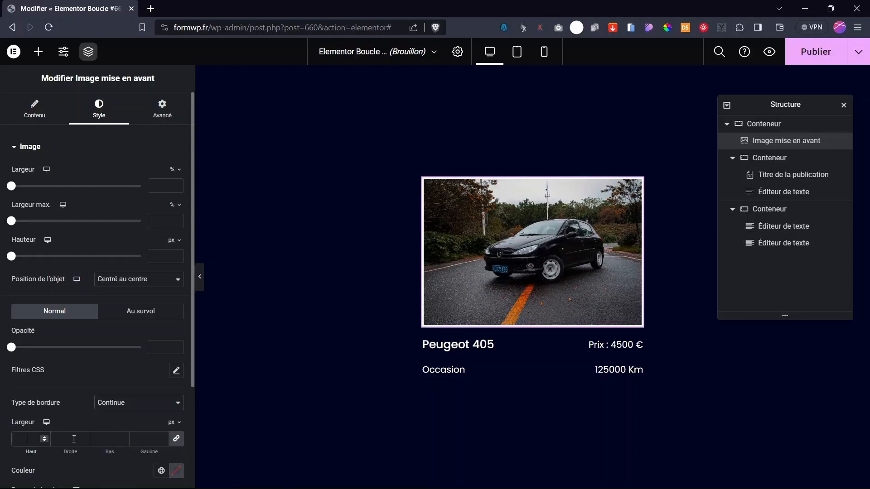
text(0)
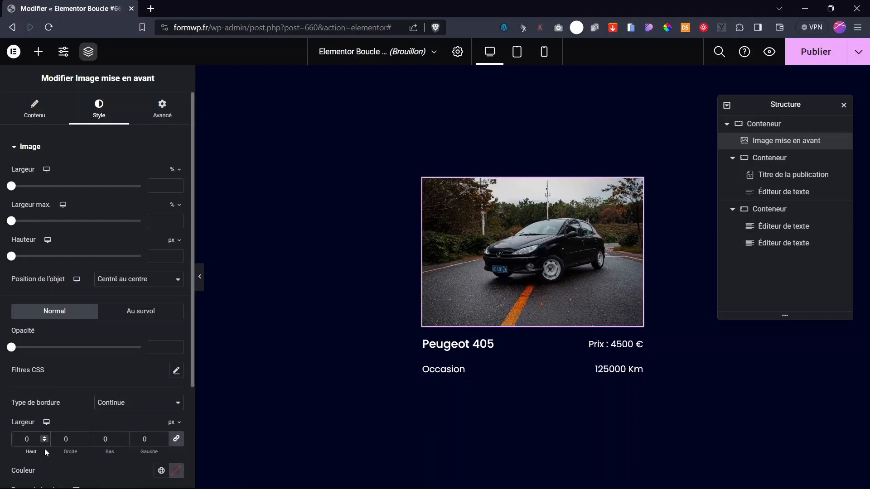
Step: Round the featured image's corners with a 6 px border radius and preview the card without the editing panels
scroll(21, 424, down, 3)
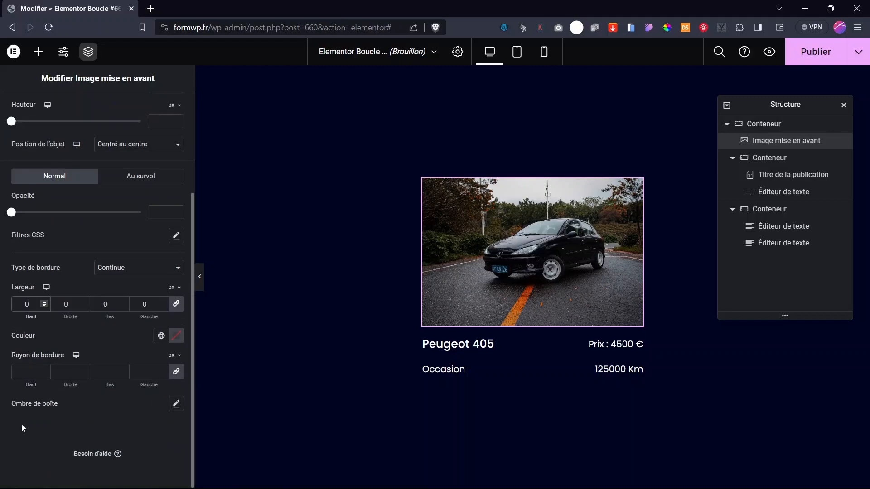
click(22, 375)
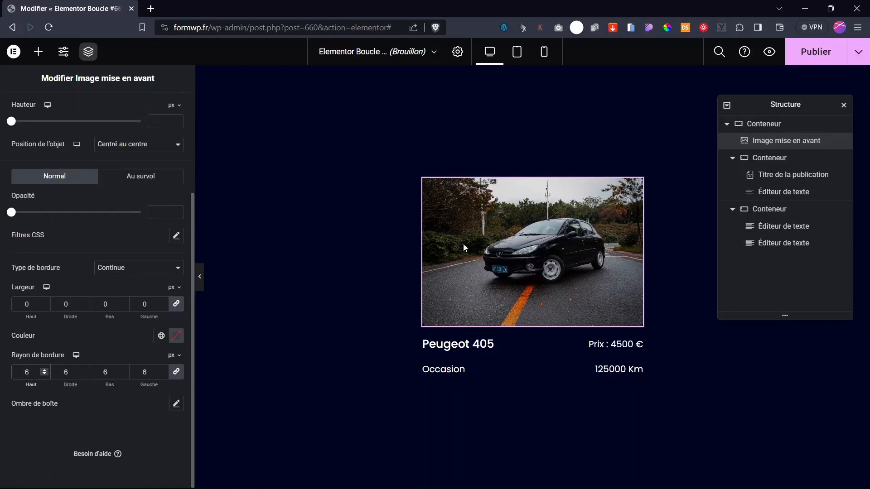
click(205, 284)
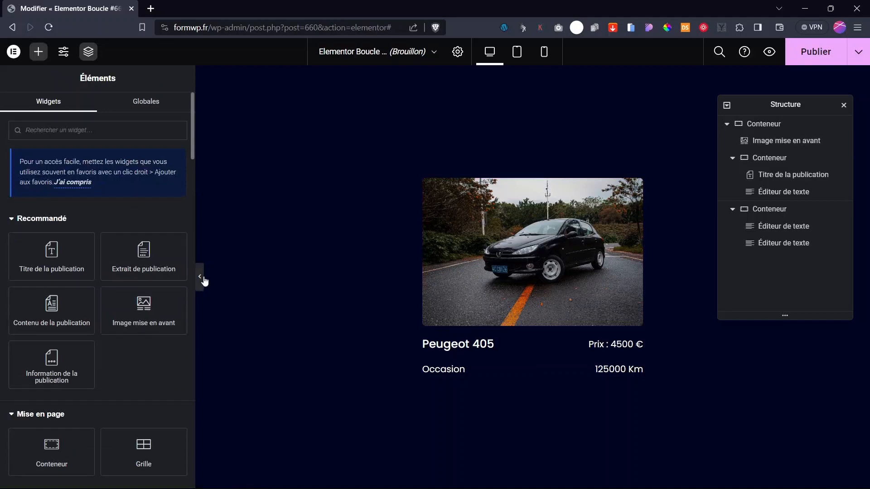
click(201, 280)
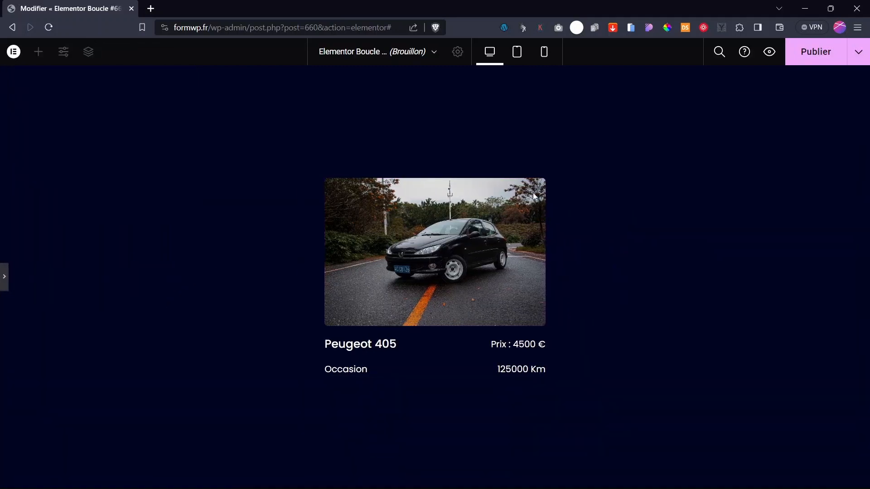
click(3, 277)
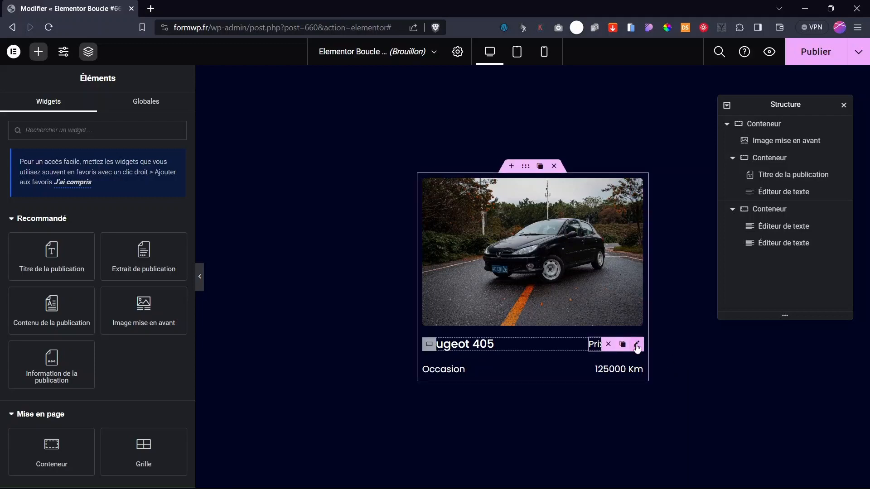
Step: Set the price text's typography size to 14 px
click(637, 345)
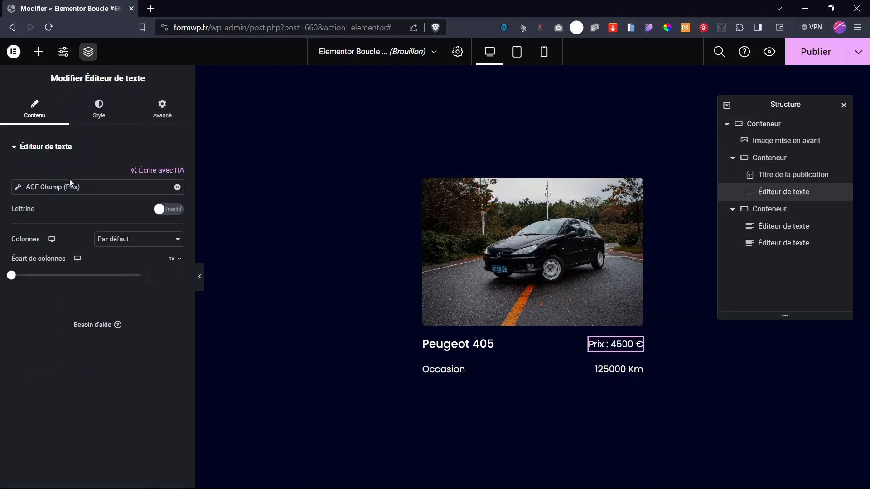
click(86, 113)
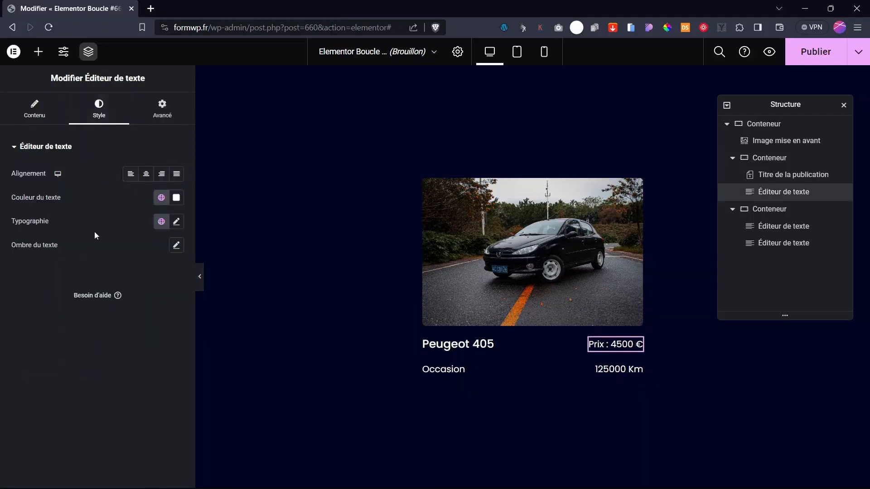
click(177, 222)
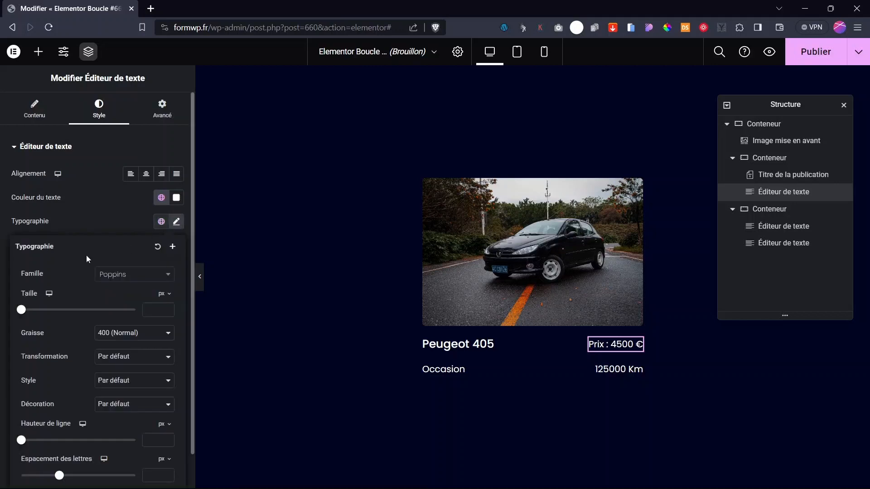
click(160, 309)
text(14)
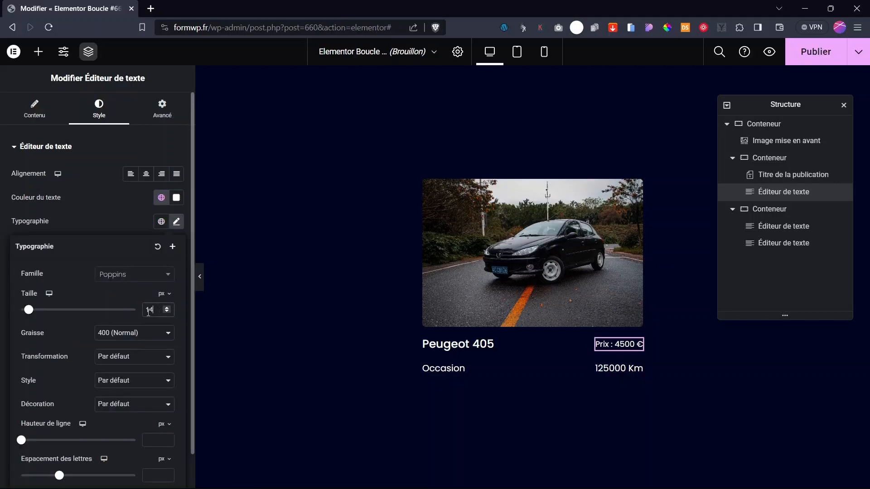
click(93, 212)
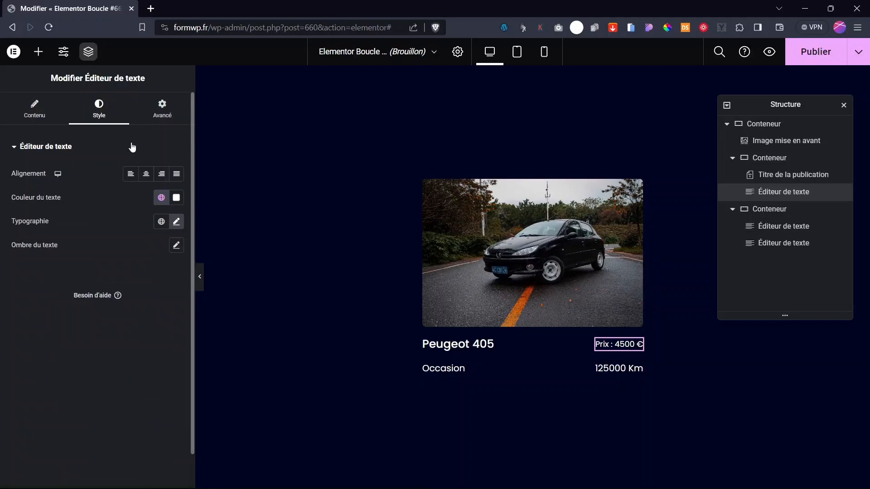
Step: Set the price text's inner margin (Marge interne) to 3 px on all sides
click(160, 108)
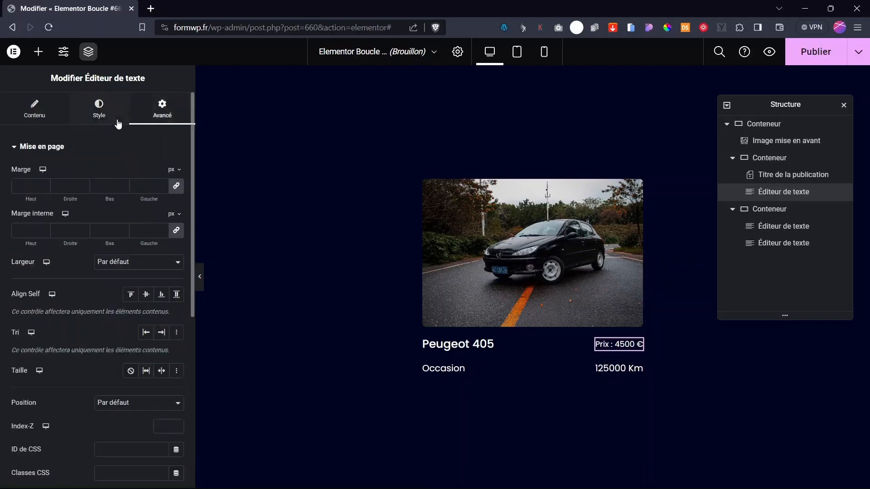
click(28, 229)
text(3)
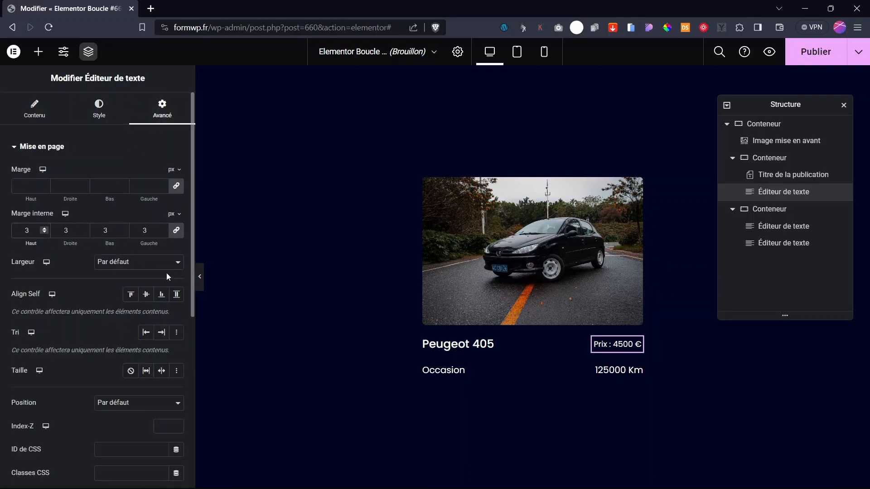
Step: Give the price text a classic background in the global Principal colour (#579414) and preview the card without the editing panels
click(36, 147)
click(32, 236)
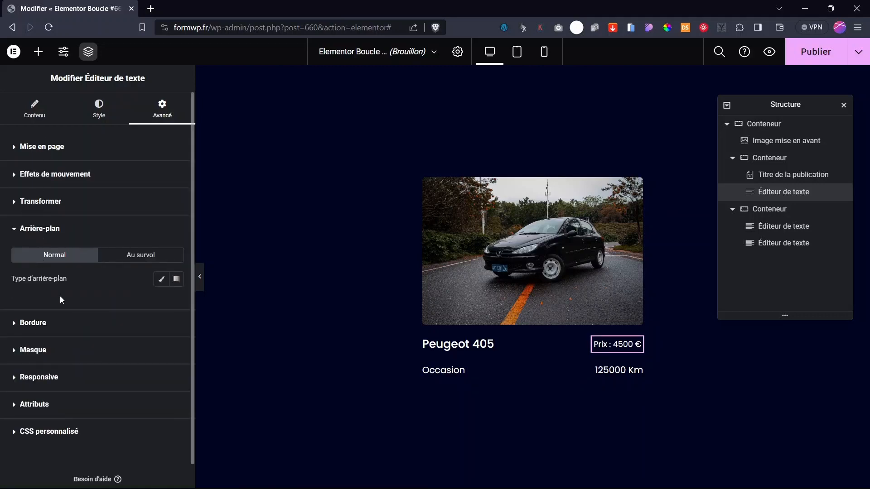
click(161, 279)
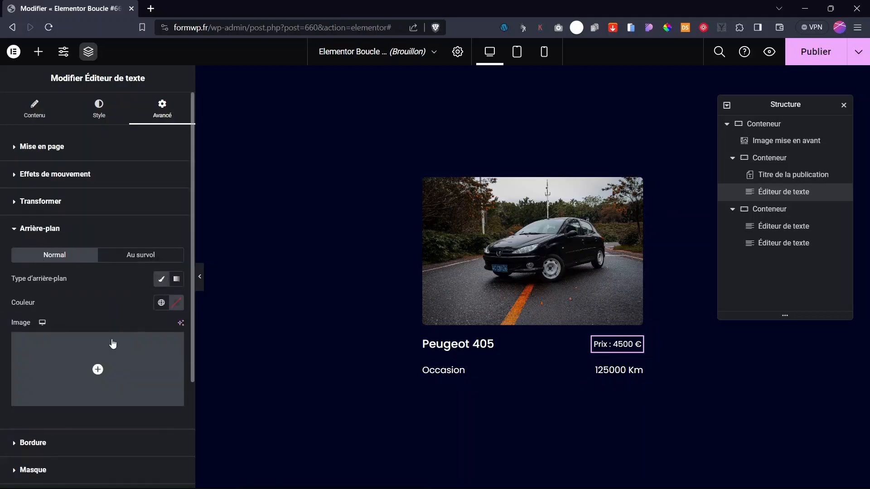
click(159, 303)
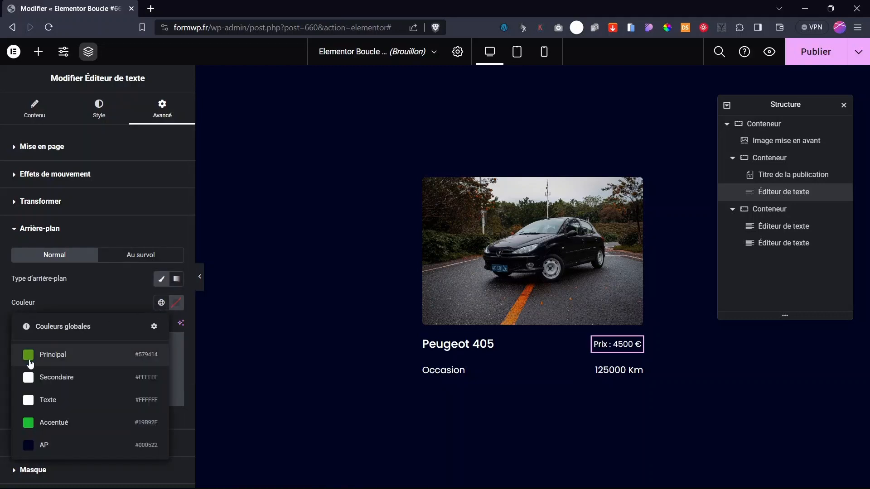
click(45, 354)
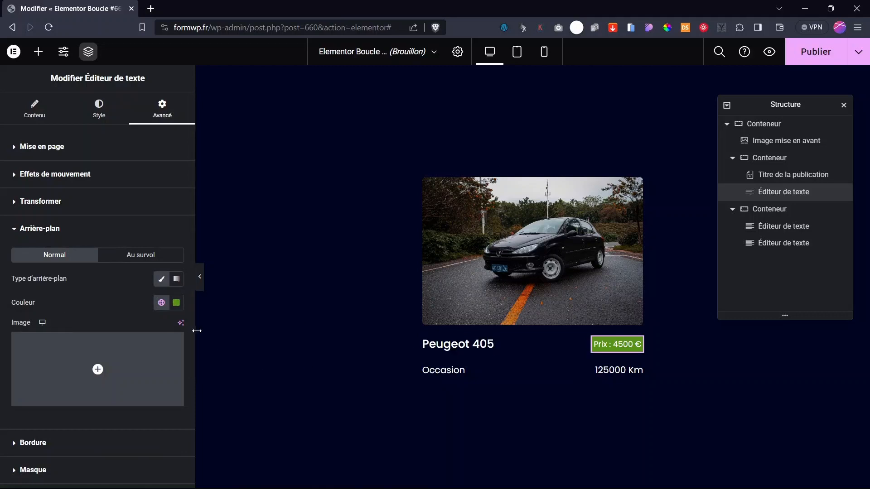
click(200, 287)
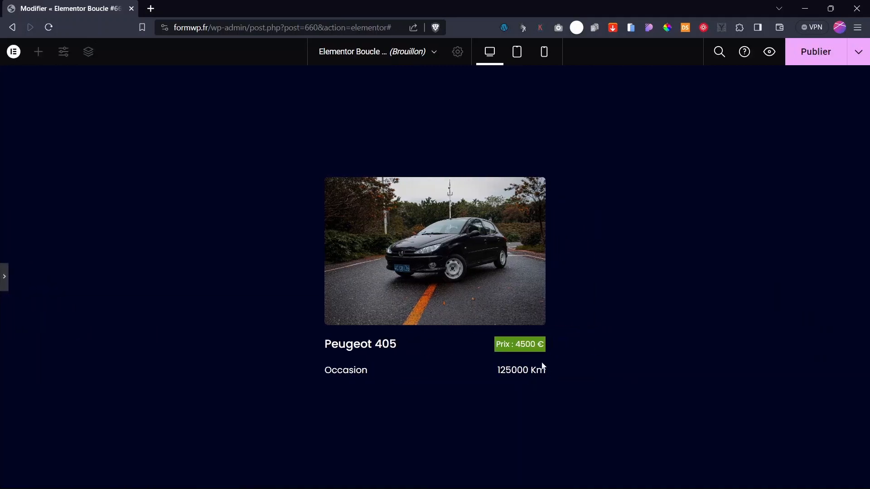
click(4, 283)
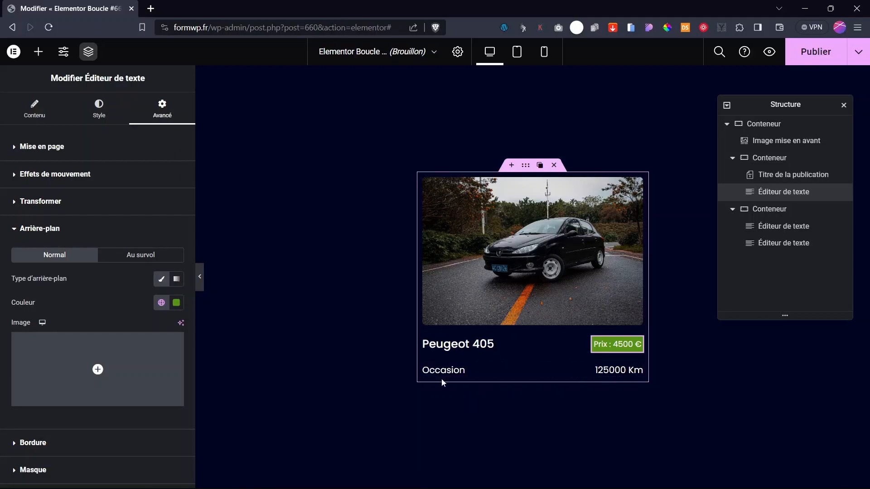
Step: Add a Bouton widget below the condition and mileage row inside the outer container
click(459, 400)
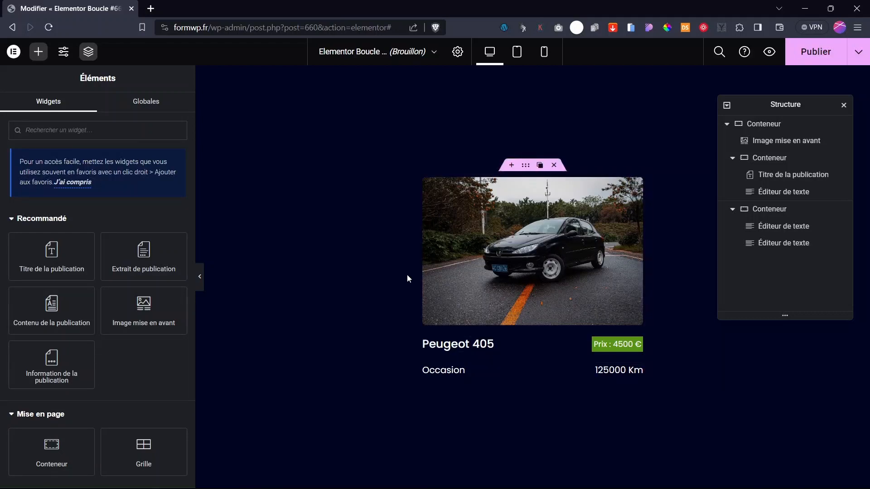
click(67, 131)
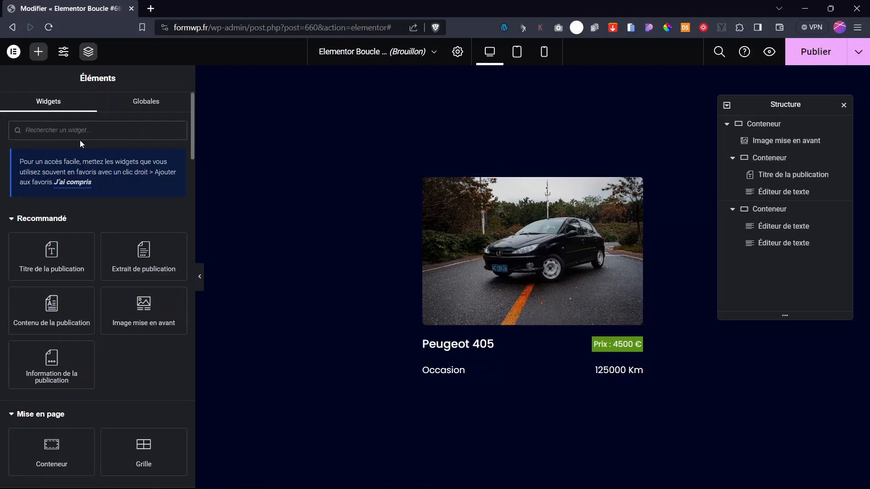
text(bou)
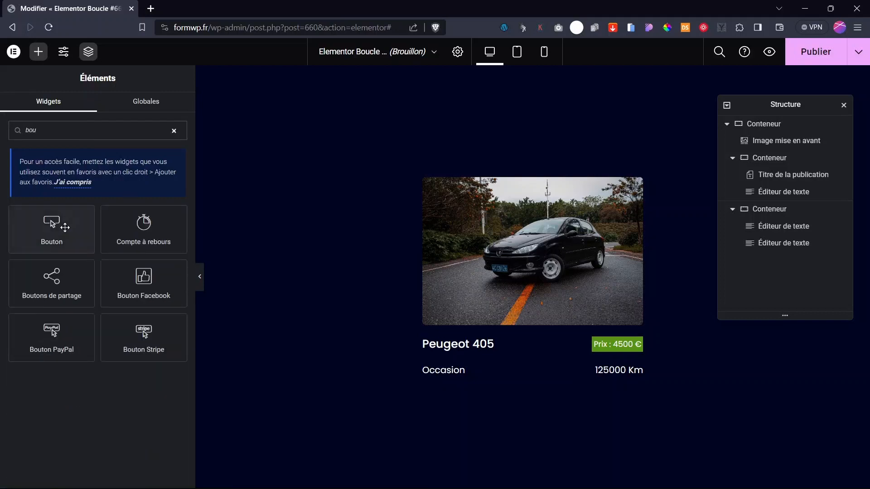
drag(65, 227, 467, 369)
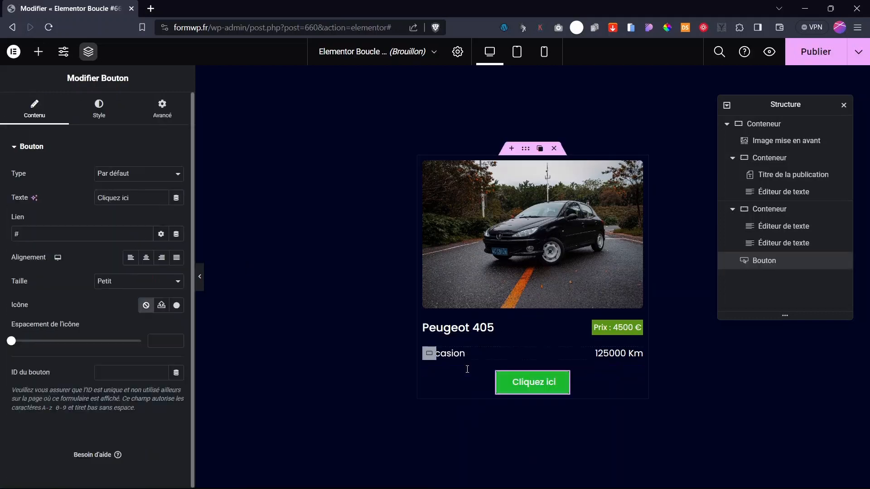
Step: Collapse both inner row containers in the structure tree, keeping the outer container expanded
click(732, 208)
click(726, 158)
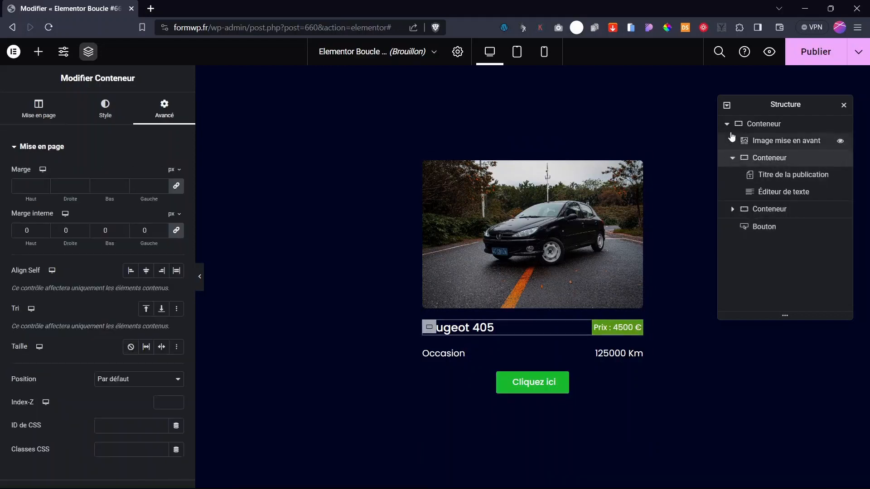
click(733, 158)
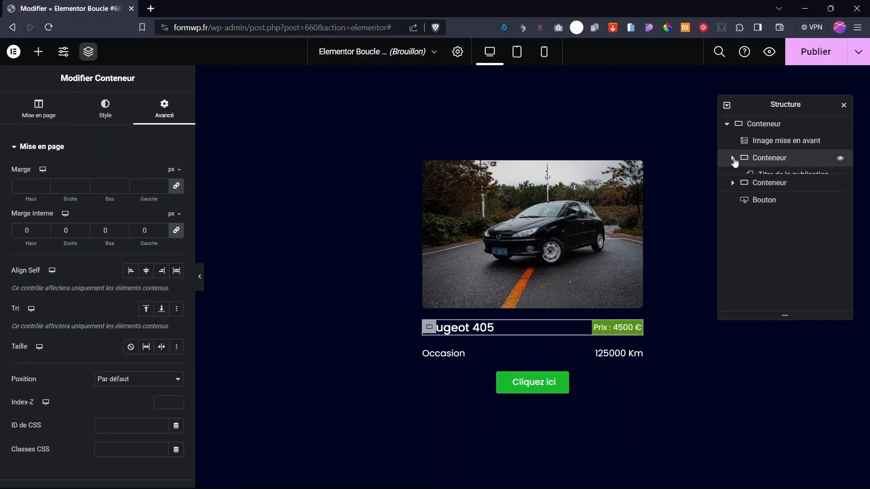
click(726, 124)
click(726, 123)
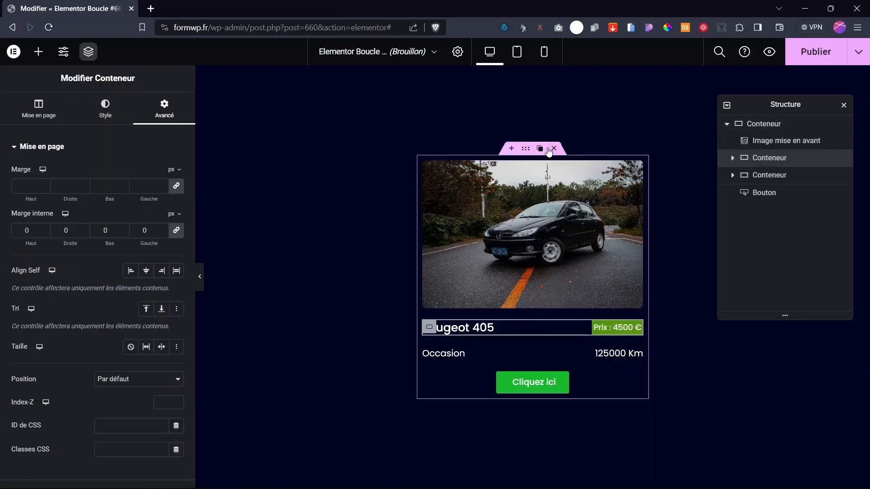
Step: Set the Cliquez ici button's alignment to centred, check the outer container's layout settings and reopen the button's settings
click(769, 201)
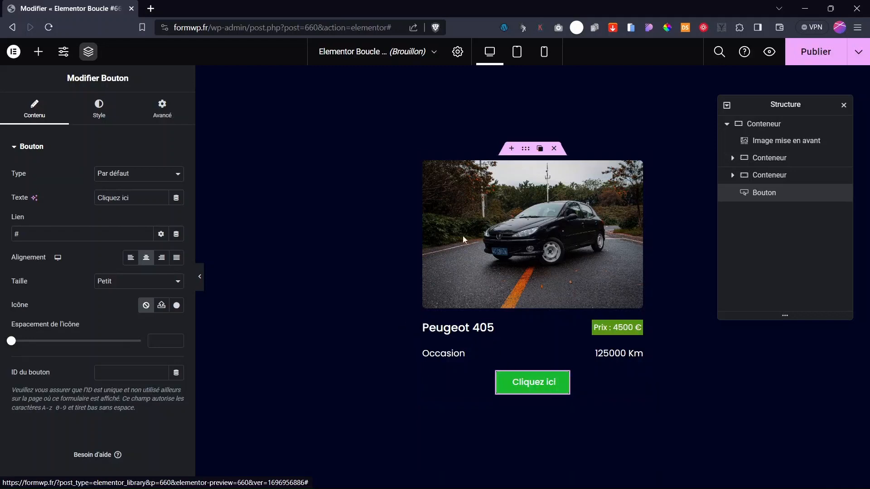
click(526, 148)
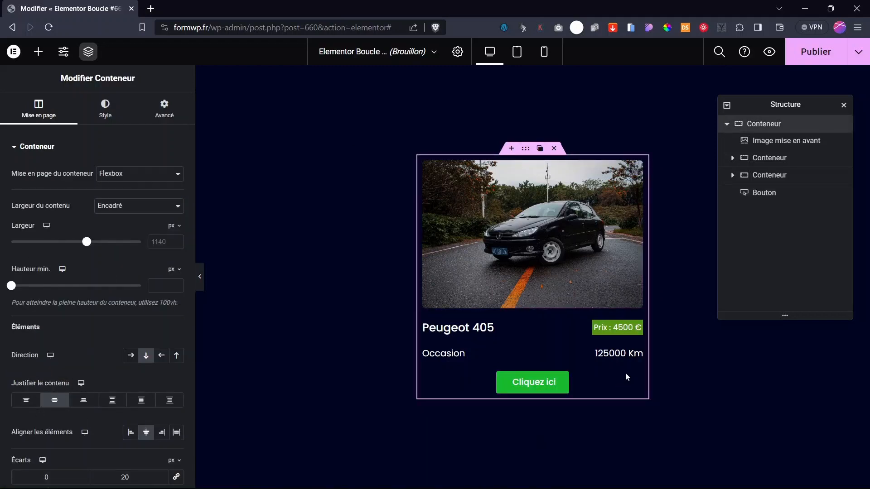
click(561, 381)
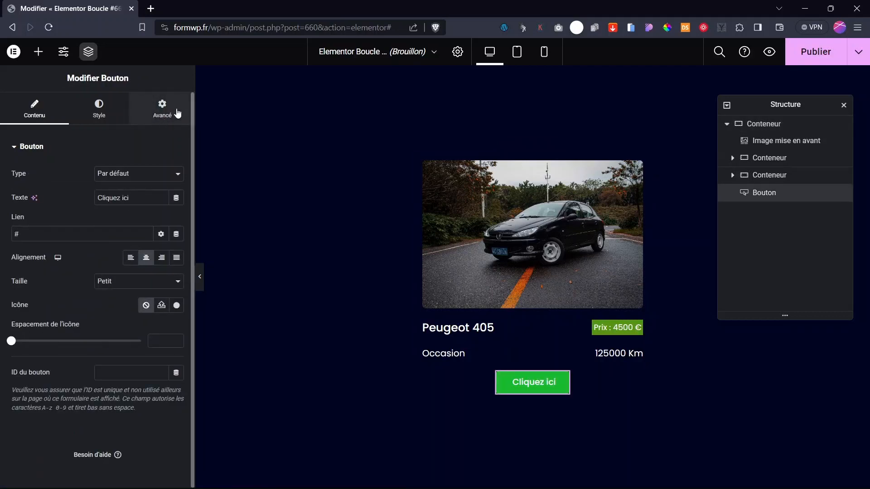
Step: Set the Cliquez ici button's Align Self to Commencer in its advanced layout settings
click(178, 113)
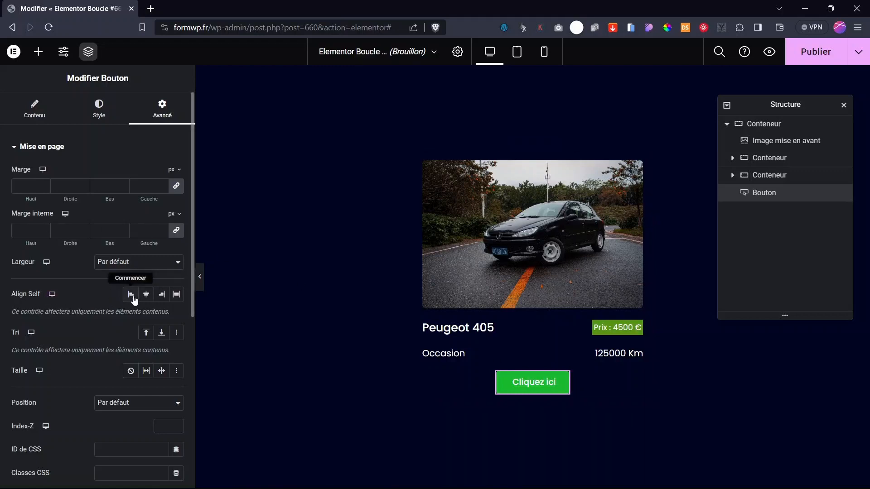
click(129, 295)
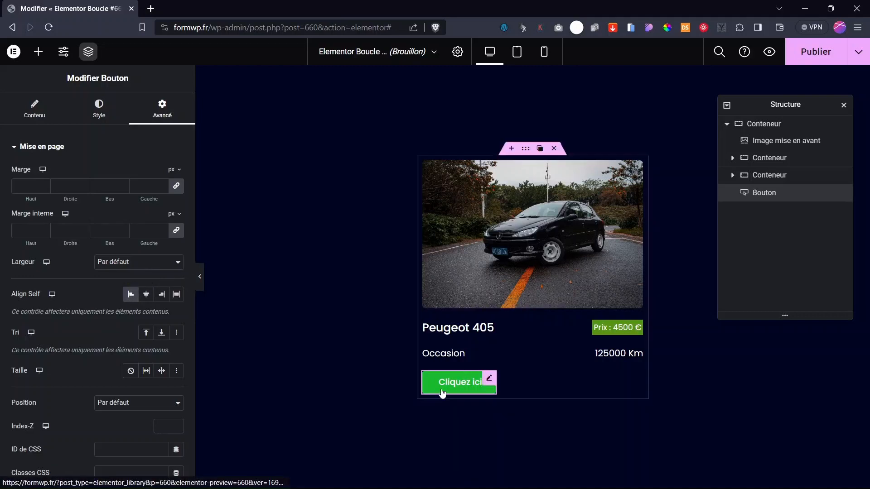
mouse_move(490, 382)
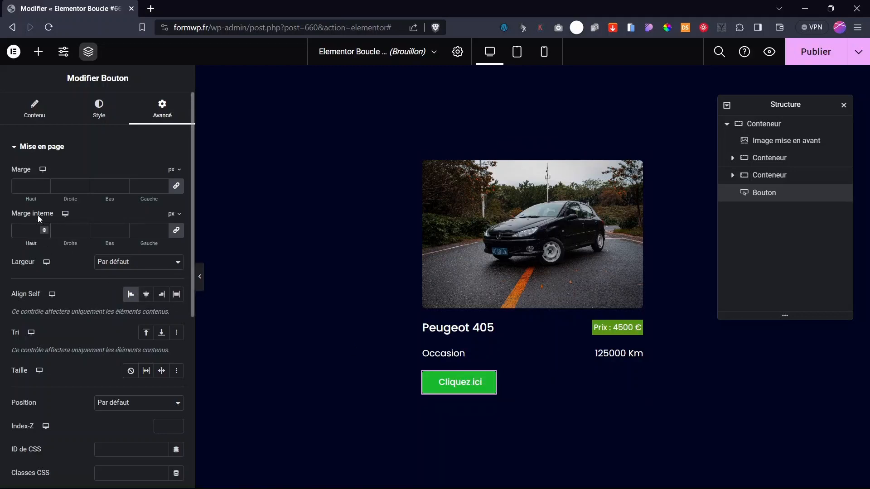
Step: Set the button's inner padding (Marge interne) to 0 px on all four sides in its style settings
click(99, 113)
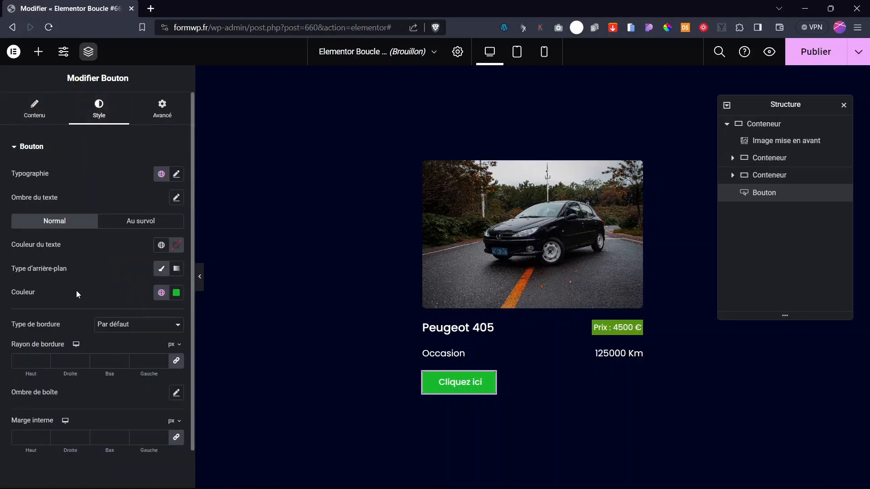
scroll(96, 440, down, 2)
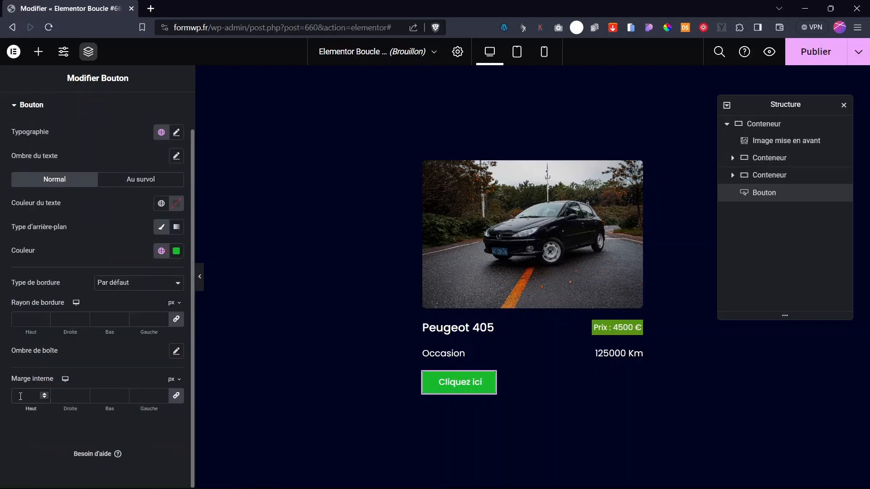
click(21, 396)
text(0)
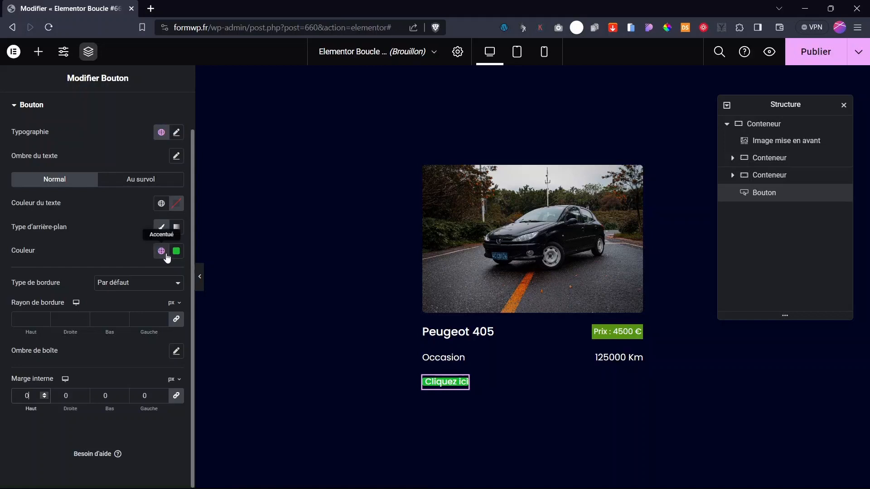
Step: Make the button's normal background colour fully transparent by lowering its opacity to zero (#19B92F00)
click(176, 251)
click(197, 275)
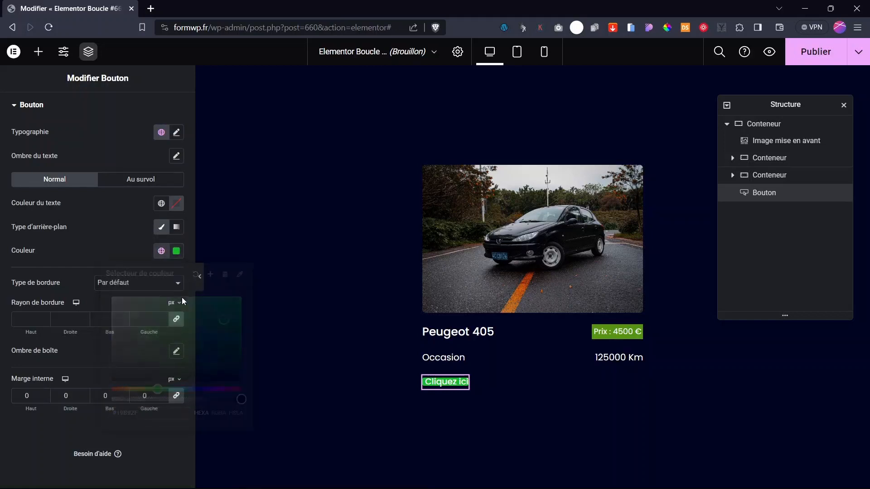
click(177, 252)
drag(148, 400, 111, 399)
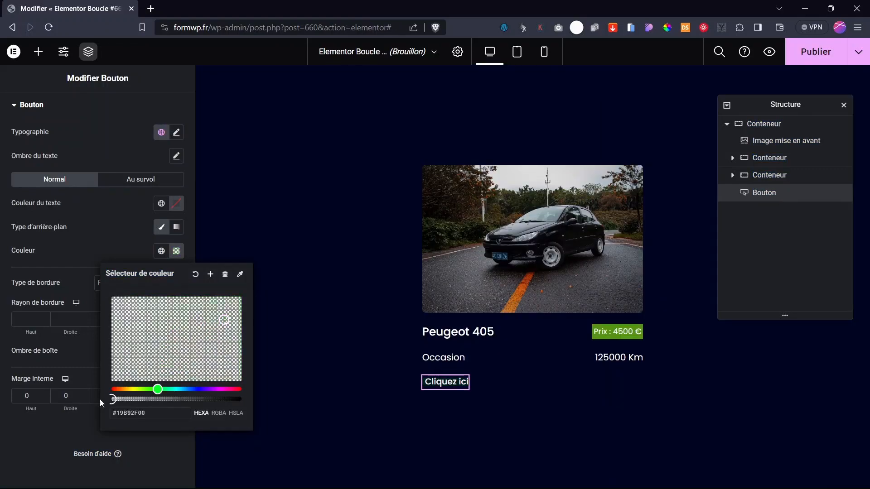
click(58, 264)
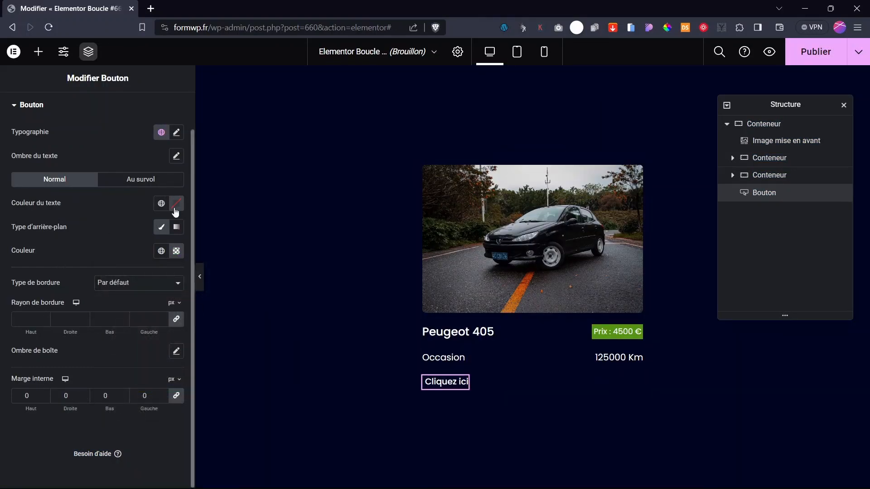
Step: Try the global Principal colour on the button text, and set it to the global Accentué colour (#19B92F)
click(162, 204)
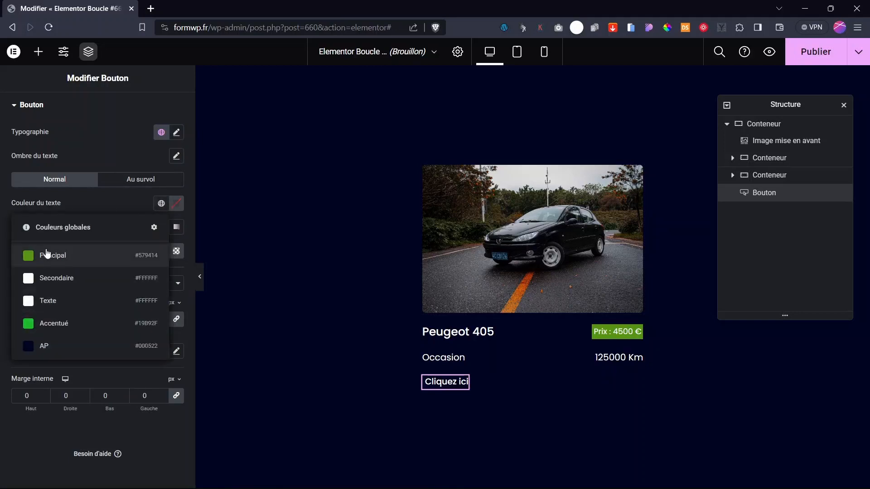
click(49, 255)
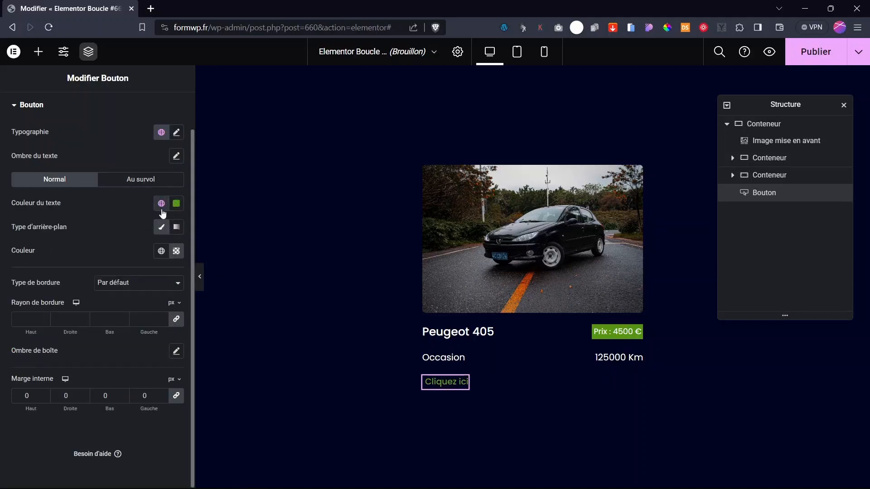
click(162, 204)
click(54, 322)
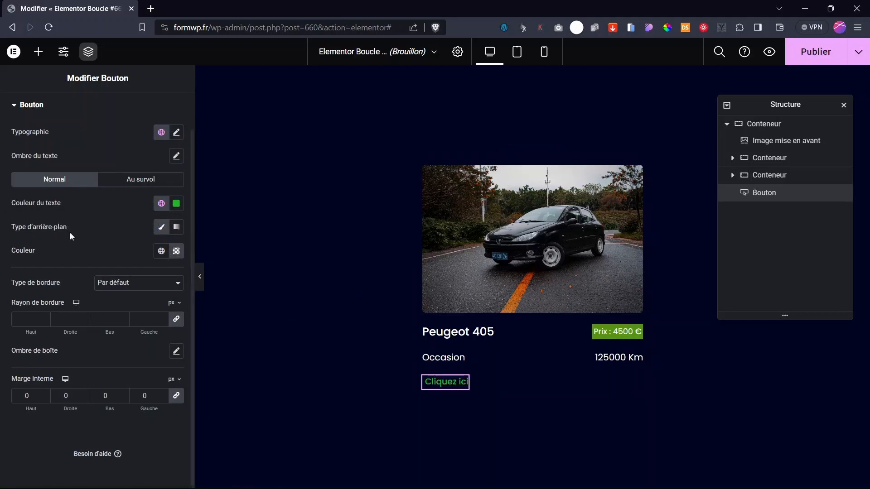
Step: Replace the button's text with "En savoir plus"
scroll(45, 181, up, 1)
click(28, 113)
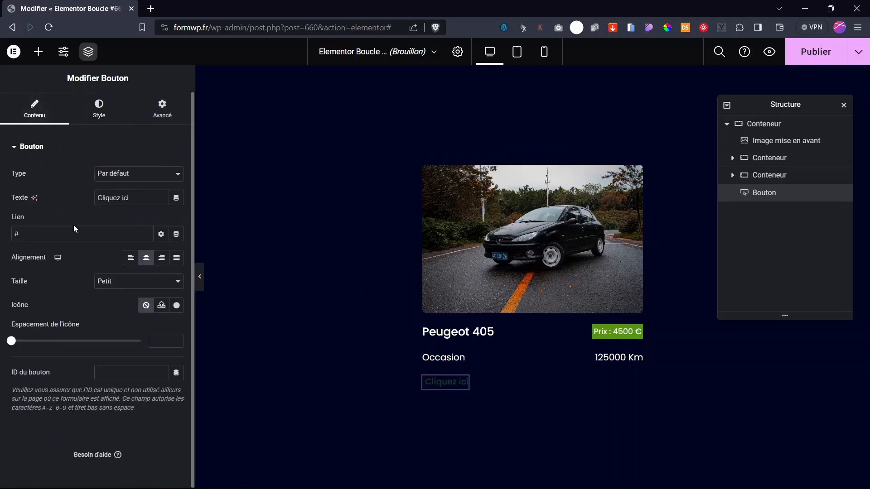
drag(129, 198, 38, 202)
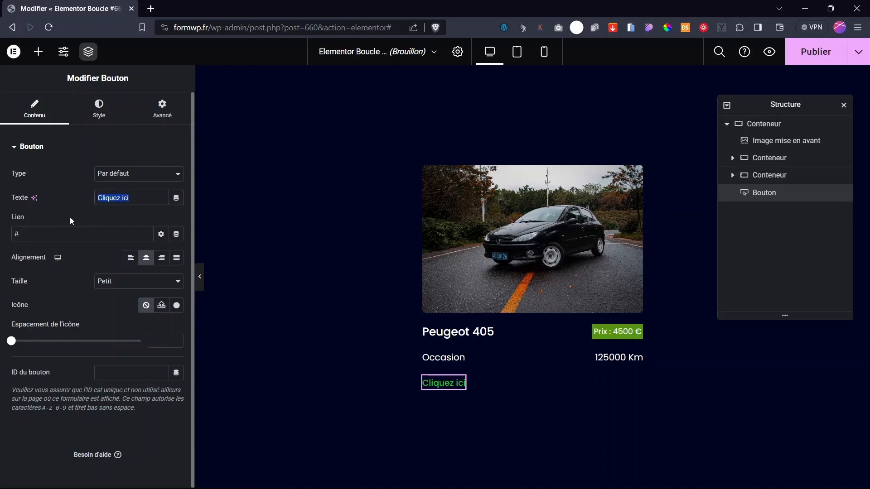
text(en)
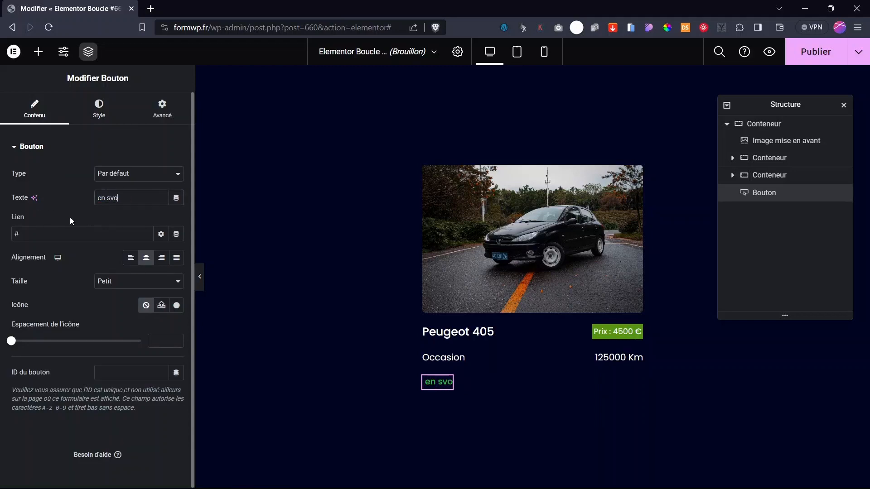
text( savoir plus)
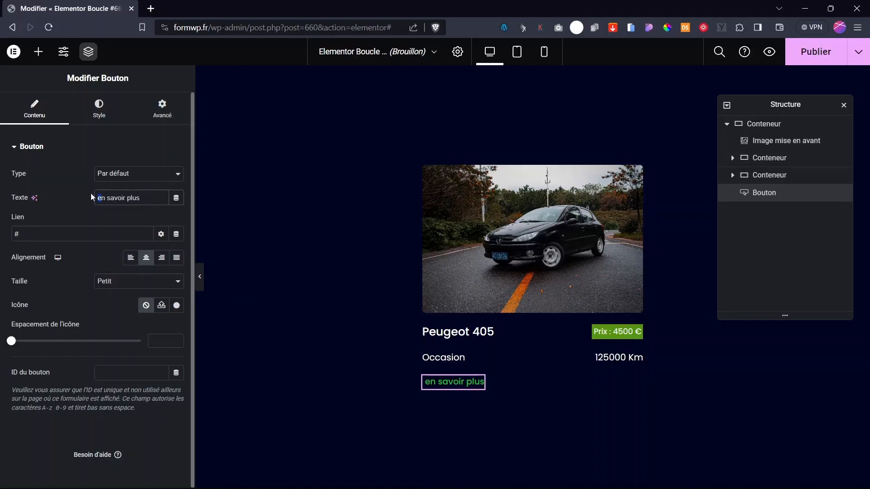
text(E)
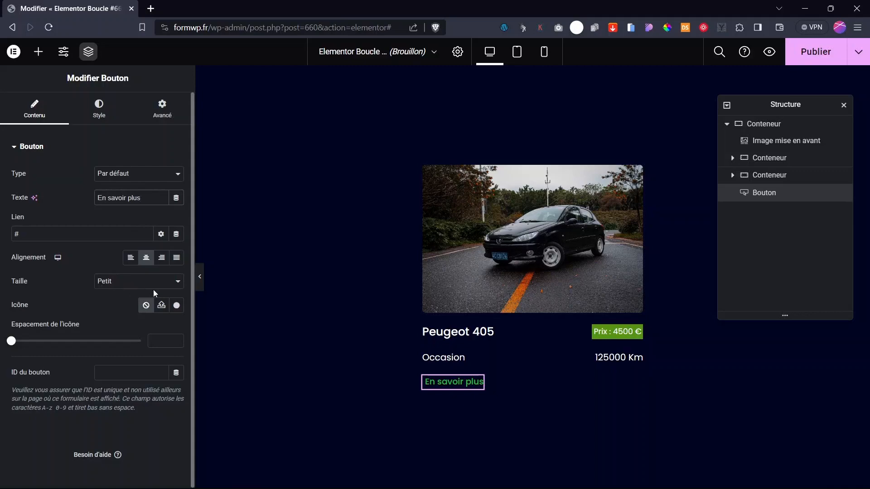
Step: Insert the plain right-arrow icon from the icon library into the button and set its position to Après
click(161, 305)
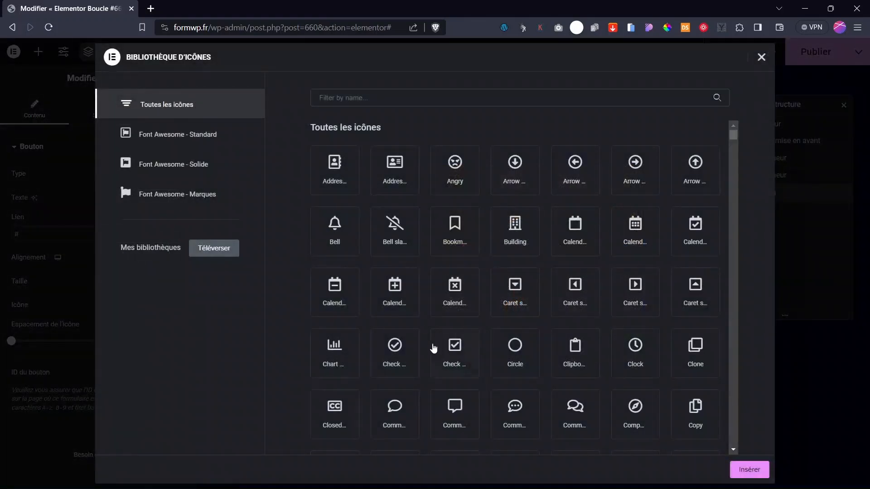
scroll(434, 348, down, 15)
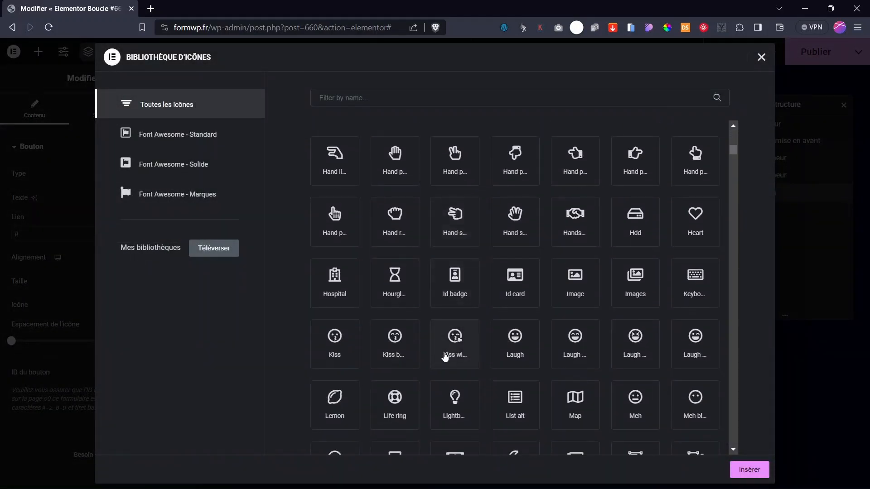
scroll(445, 357, down, 20)
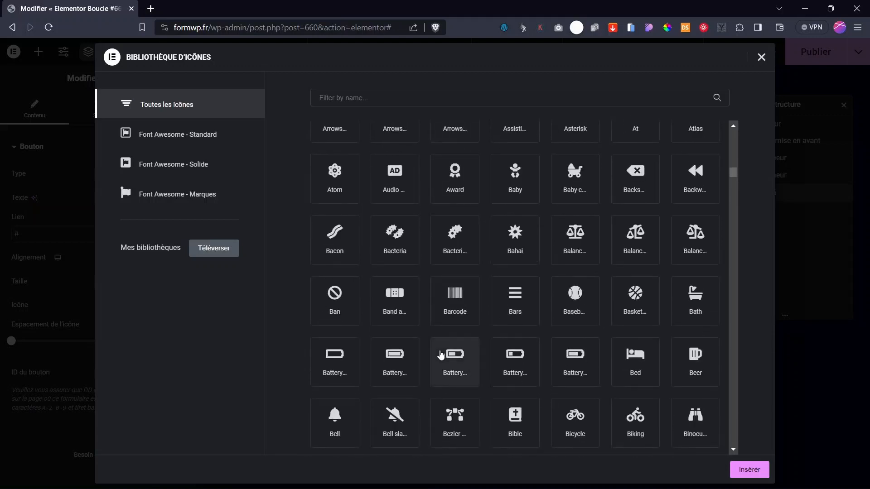
scroll(440, 355, up, 5)
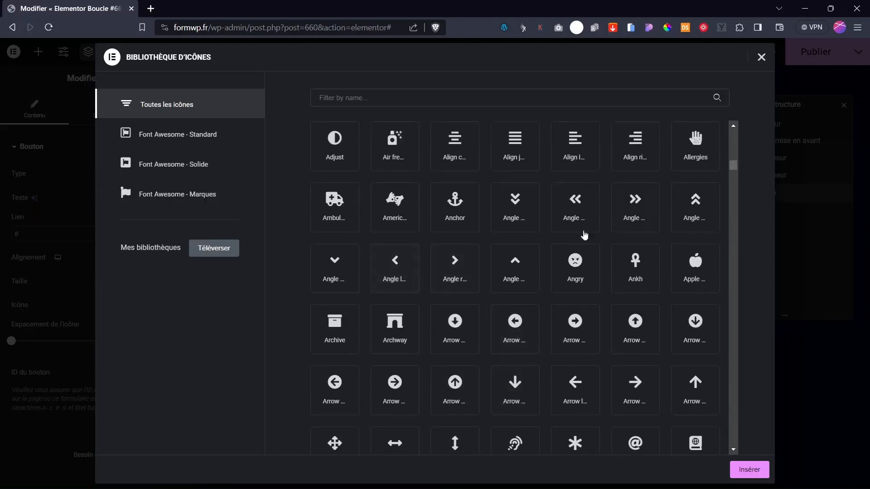
click(646, 391)
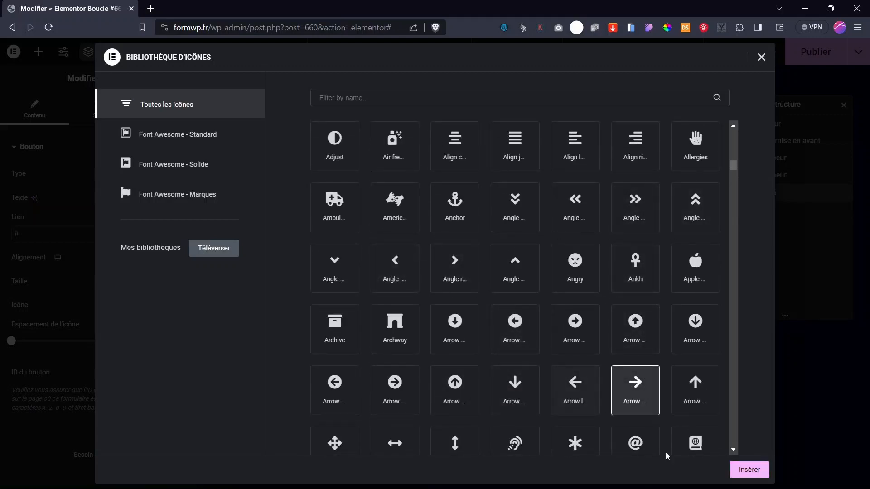
click(750, 471)
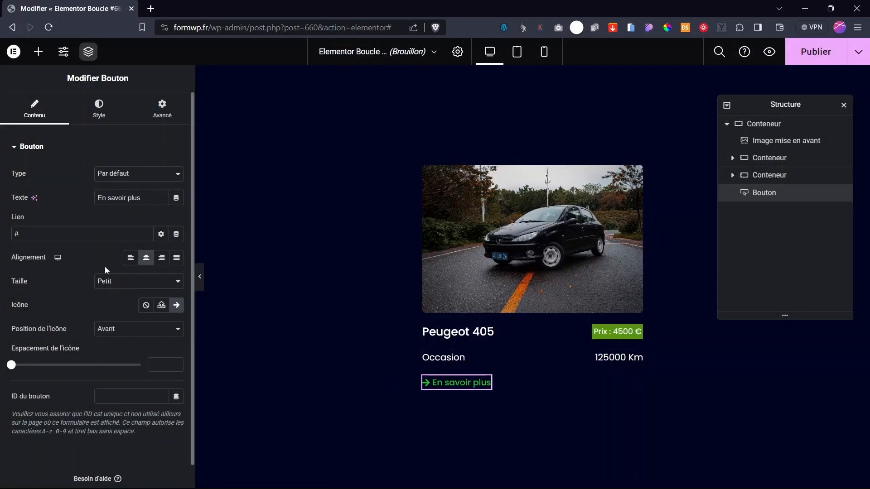
click(119, 339)
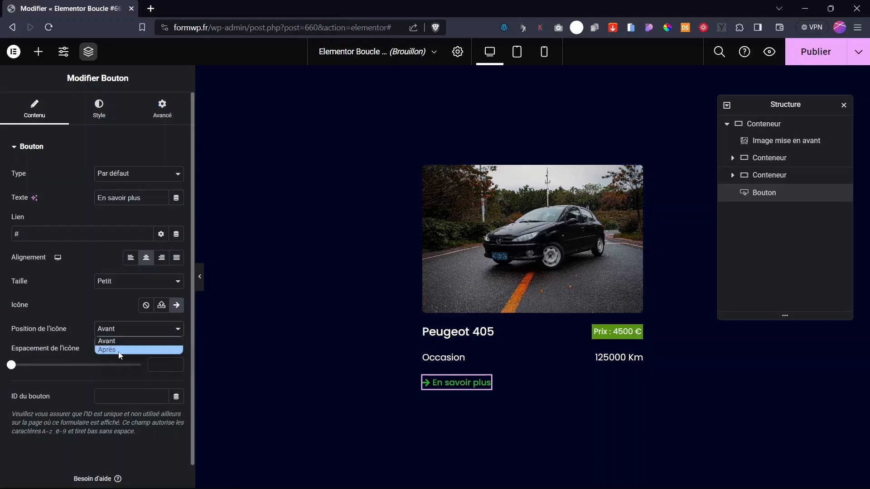
click(121, 354)
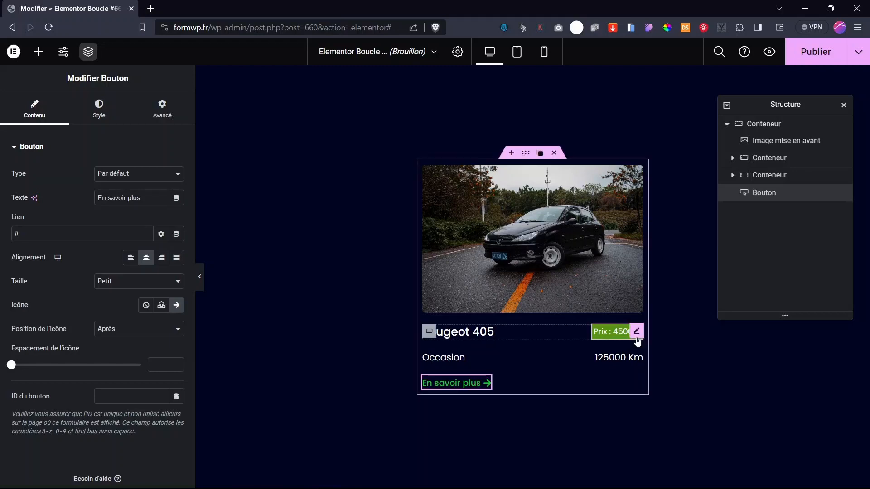
Step: Give the price text a 6 px border radius on all corners and preview the card without the editing panels
click(636, 331)
click(99, 108)
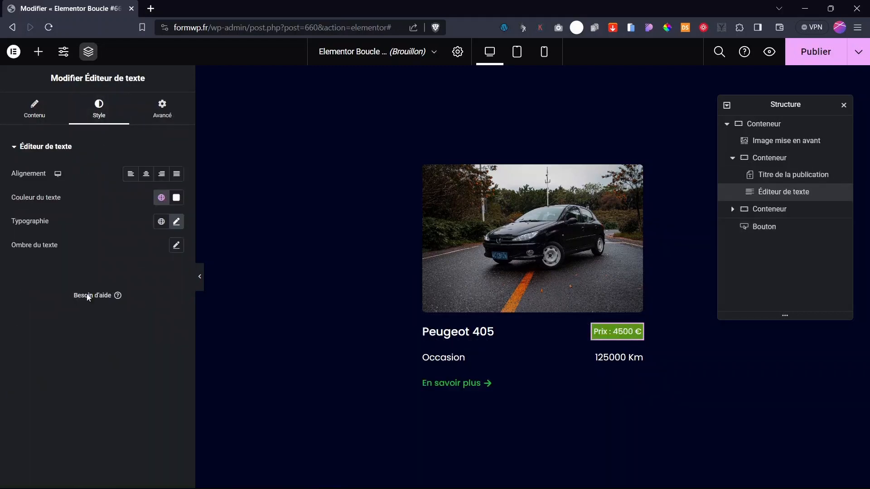
click(143, 115)
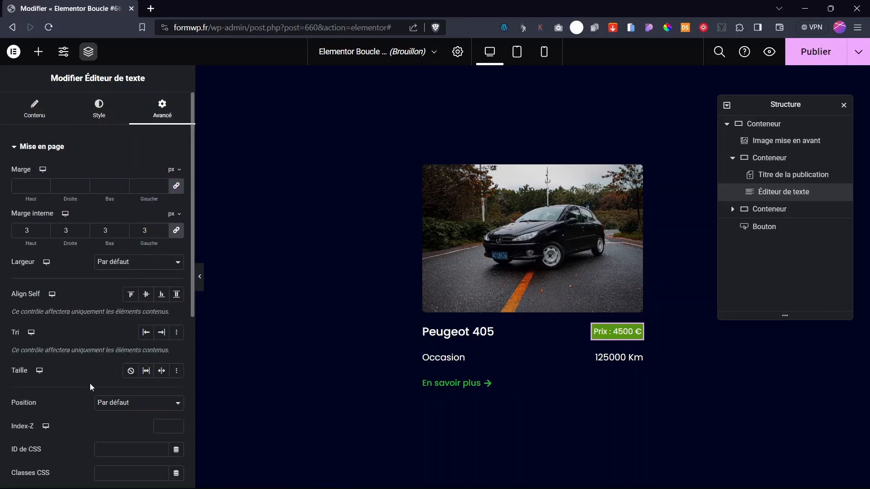
scroll(90, 383, down, 5)
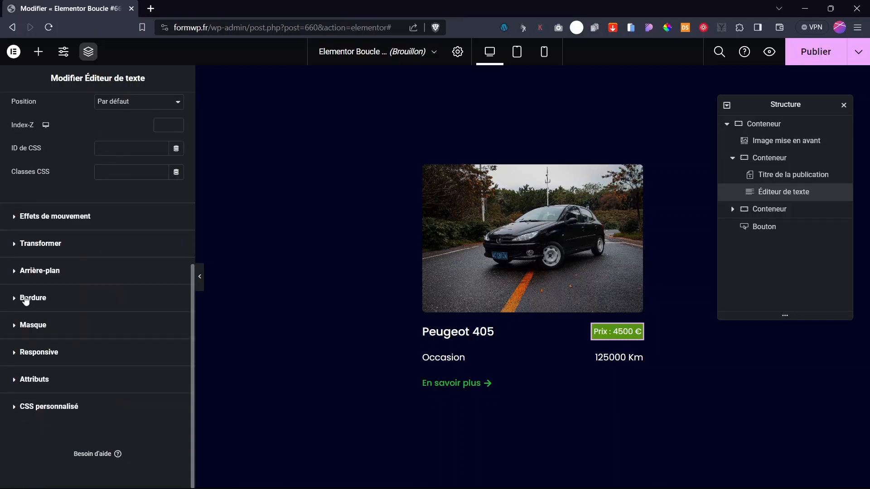
click(27, 298)
click(40, 354)
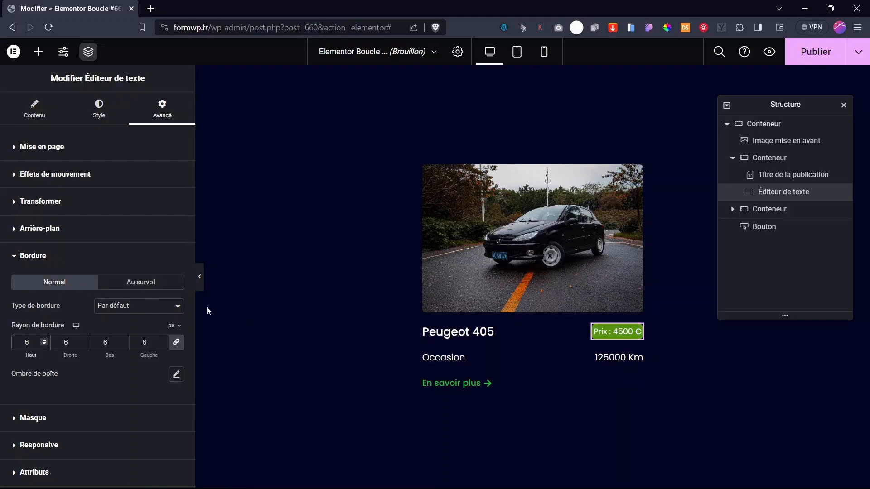
click(200, 276)
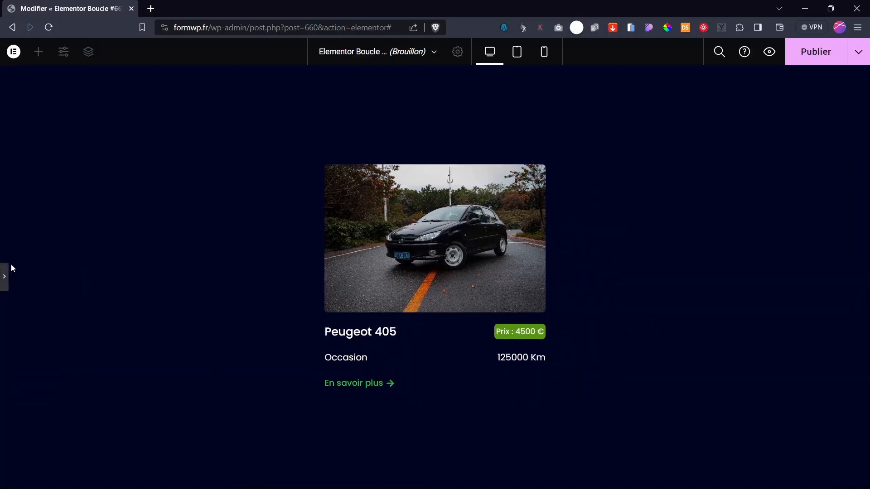
click(5, 277)
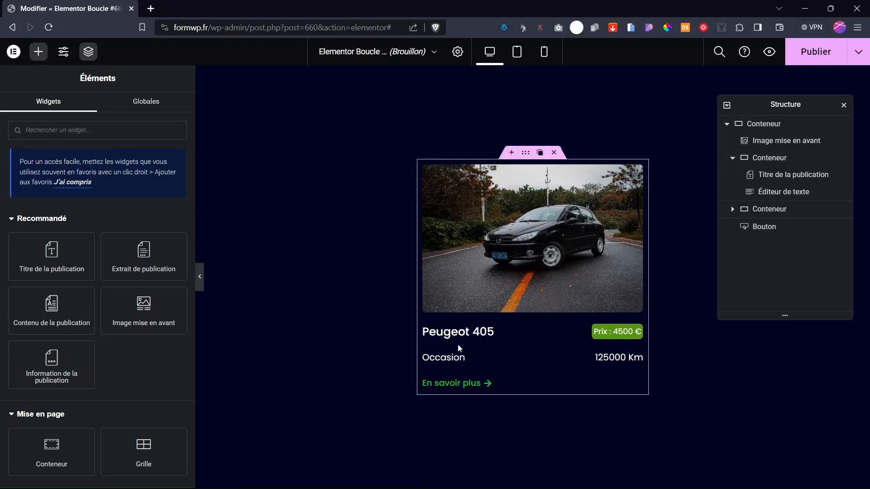
Step: Add a container below the title and price row, and move the post title and the condition and mileage row into it
drag(76, 440, 520, 340)
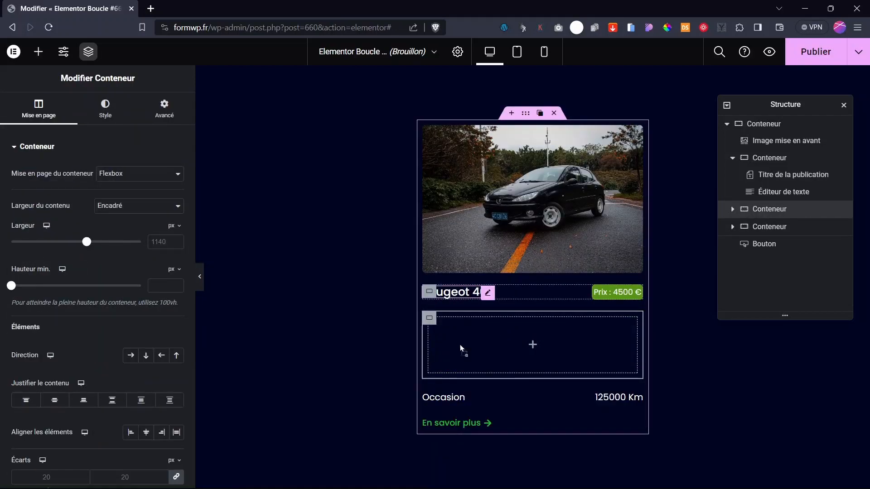
drag(461, 344, 505, 356)
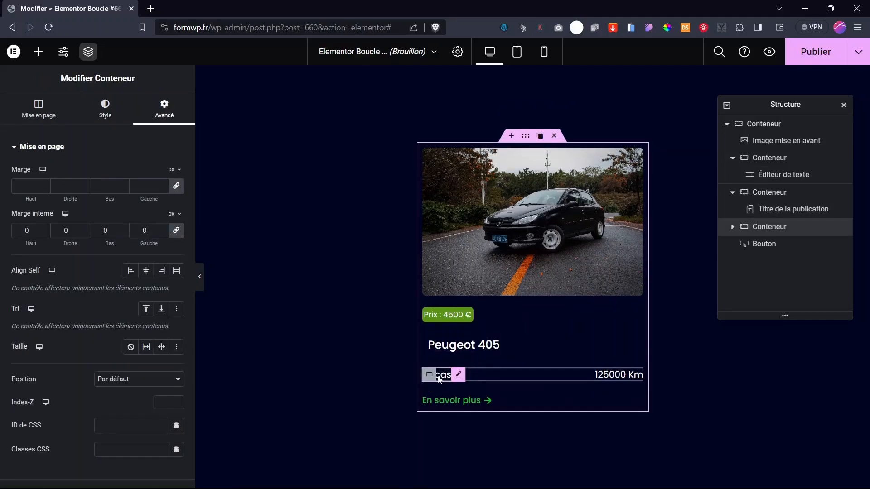
drag(429, 374, 485, 357)
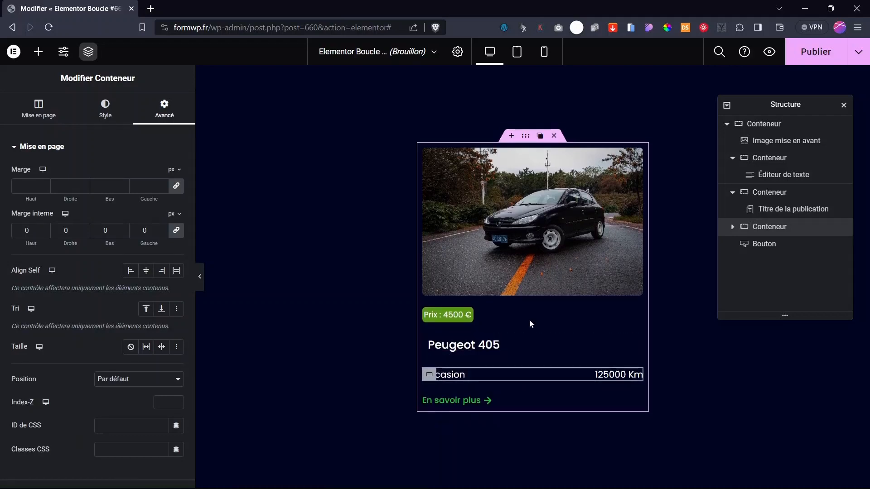
drag(498, 376, 496, 349)
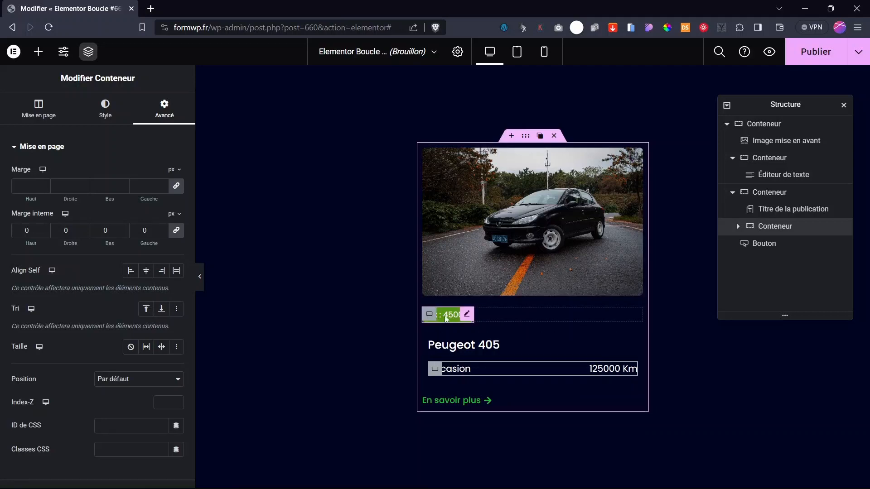
Step: Move the post title back into the price text's container so it stands before the price
click(429, 314)
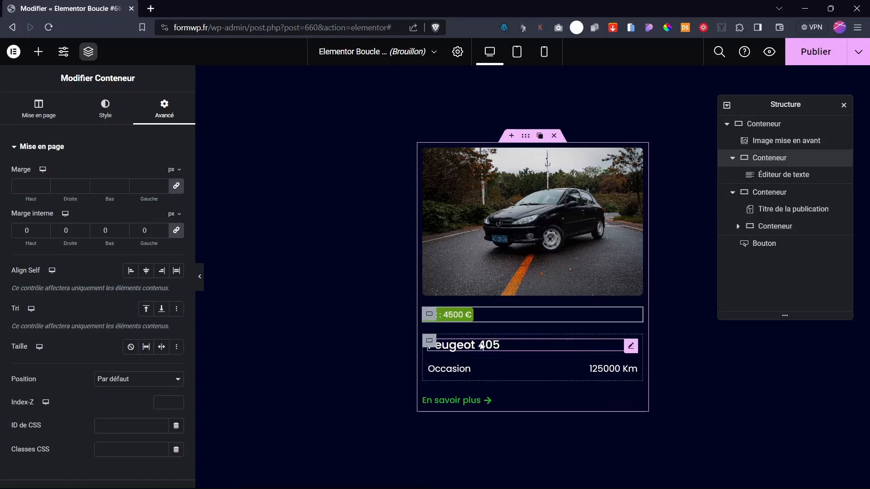
mouse_move(463, 343)
mouse_down()
mouse_move(455, 317)
mouse_move(441, 315)
mouse_move(459, 355)
mouse_move(480, 358)
mouse_up()
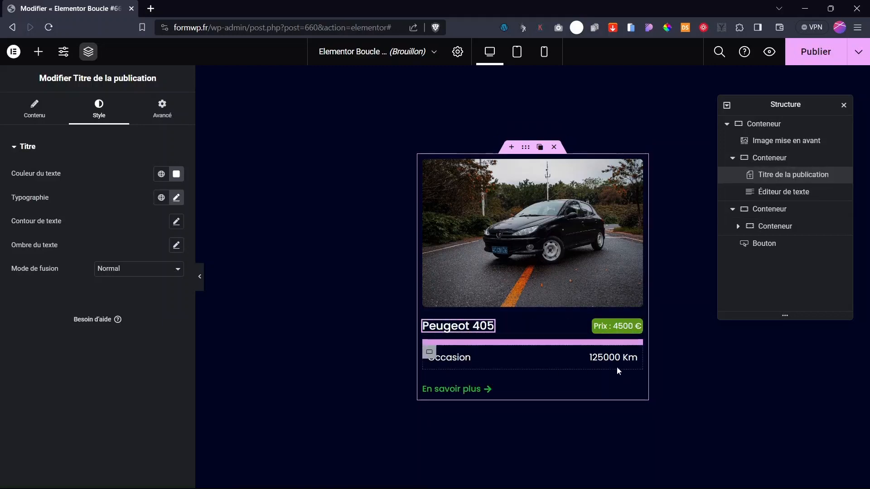
click(686, 377)
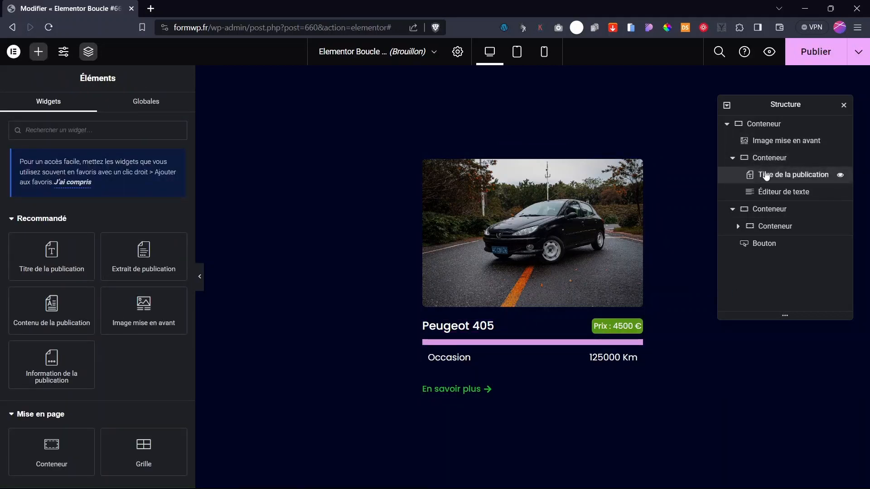
Step: Nest the title and price container inside the lower container, above the condition and mileage row
click(747, 175)
click(761, 161)
click(754, 227)
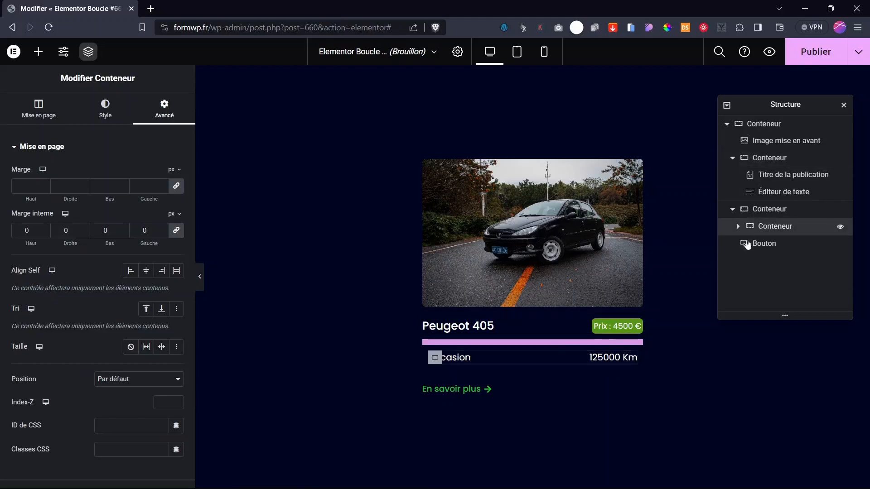
click(732, 158)
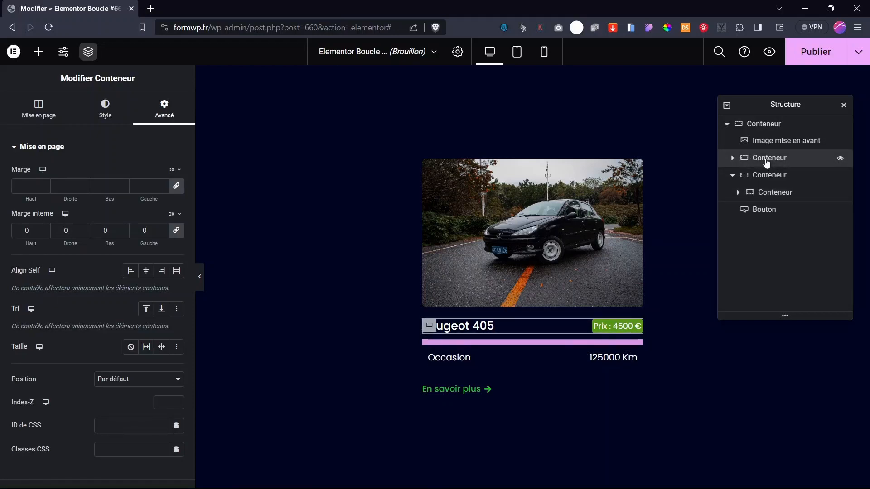
mouse_move(768, 164)
mouse_down()
mouse_move(772, 191)
mouse_move(779, 170)
mouse_up()
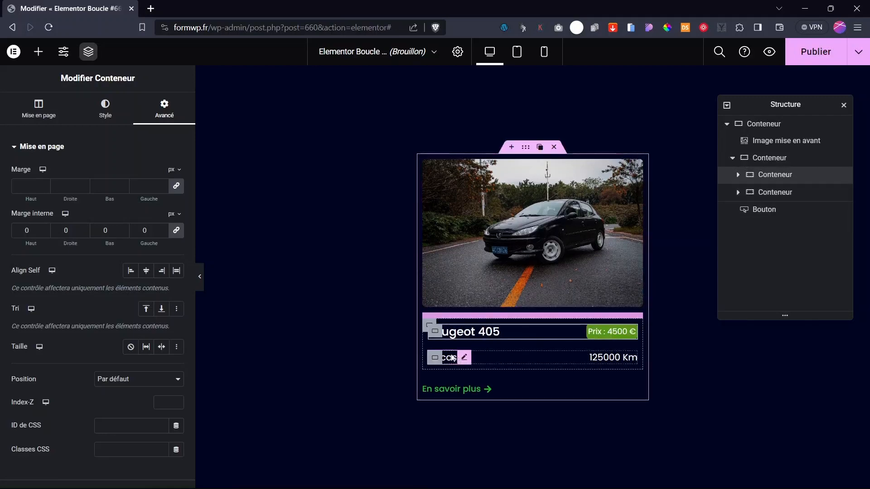
Step: Set the padding of the container wrapping both information rows to 0 px on all sides
click(747, 161)
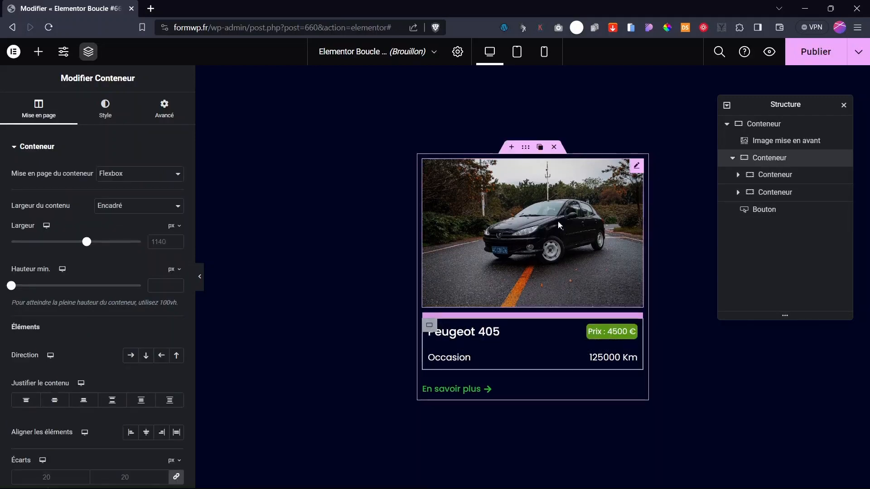
click(152, 120)
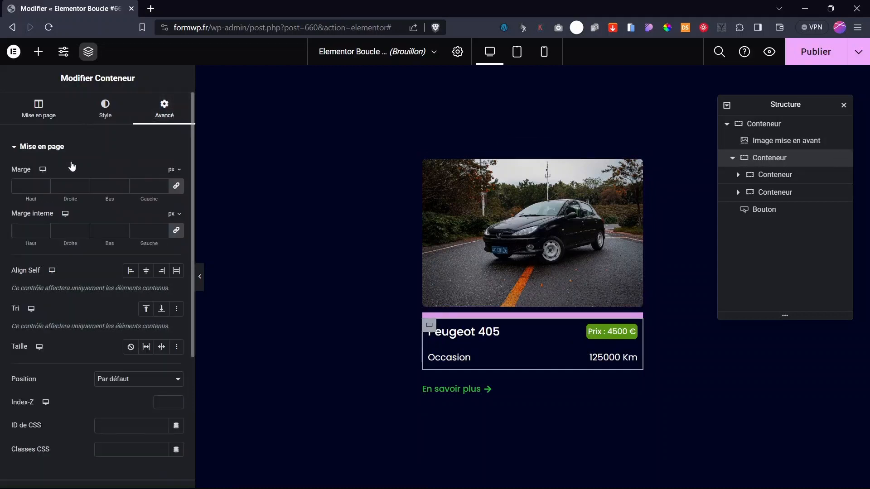
click(30, 230)
text(0)
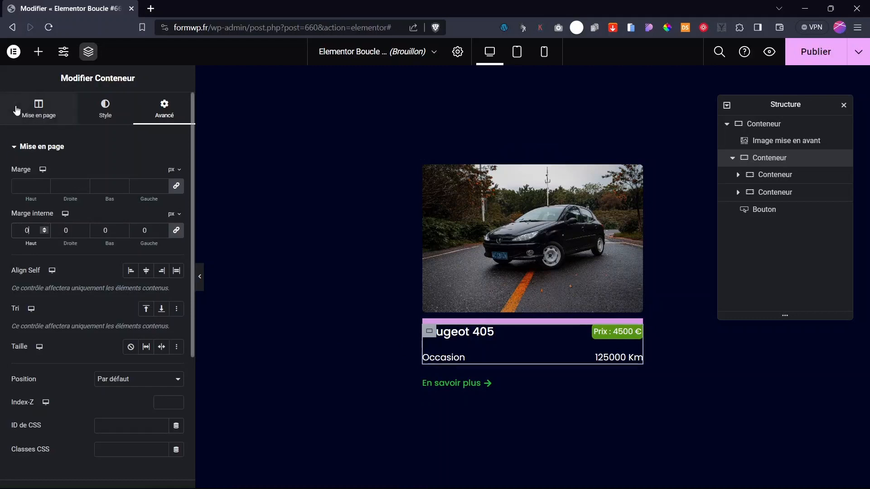
Step: Unlink the wrapping container's gaps and set them to 0 px for columns and 19 px for rows
click(39, 107)
scroll(79, 440, down, 2)
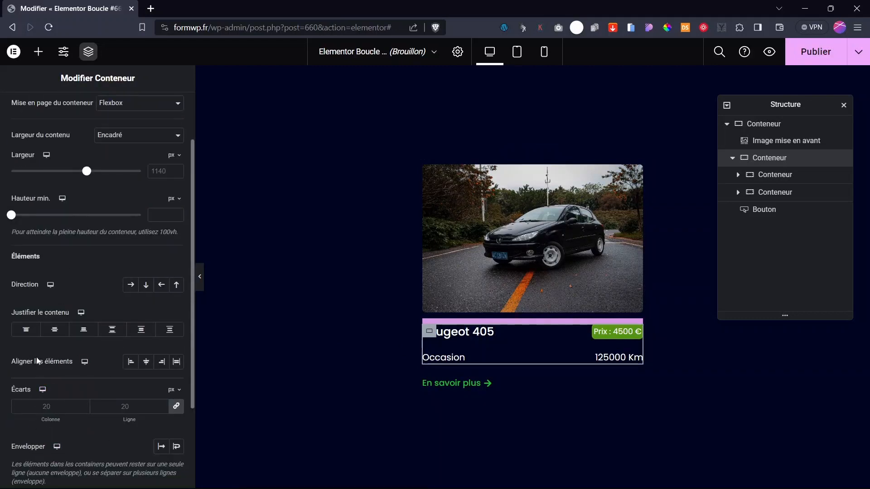
click(176, 407)
drag(126, 421, 134, 420)
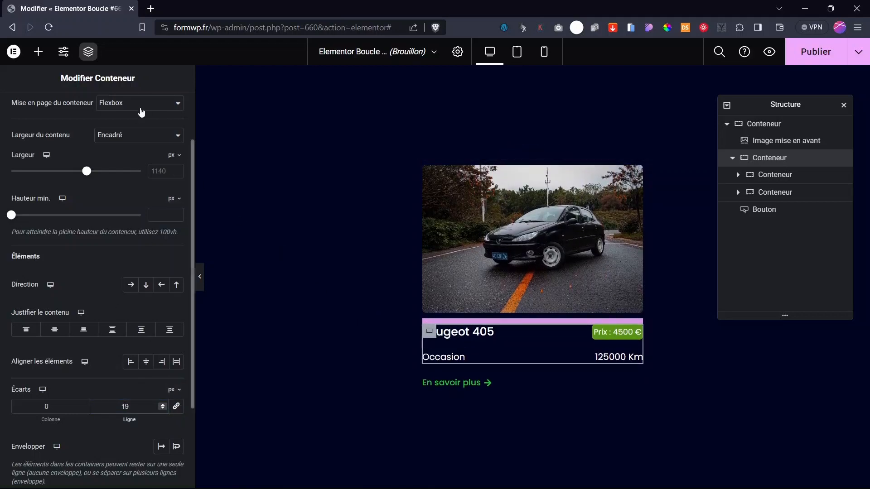
Step: Set the padding of the container around the two information rows to 8 px on all sides
scroll(139, 135, up, 2)
click(158, 128)
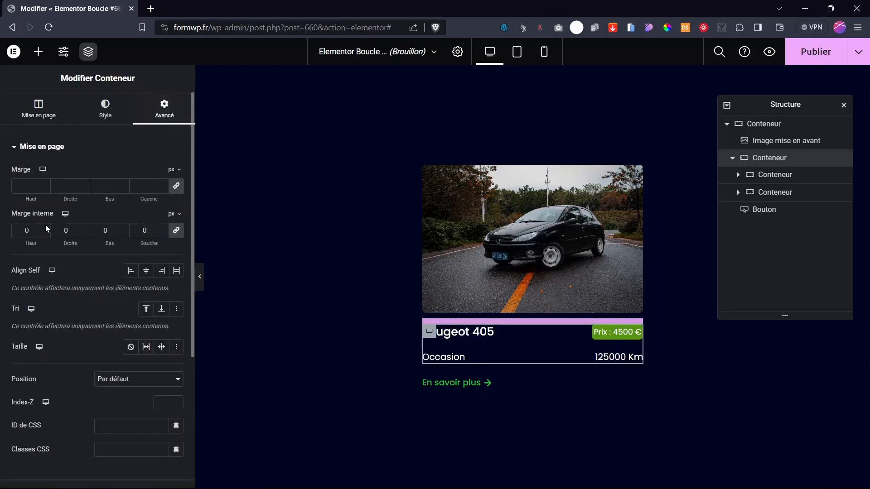
click(43, 229)
click(43, 229)
click(43, 229)
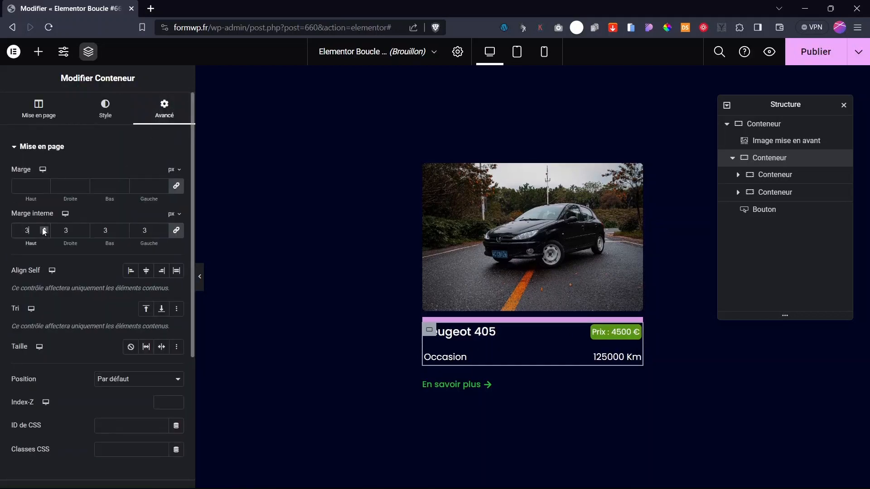
click(43, 229)
click(43, 229)
click(43, 229)
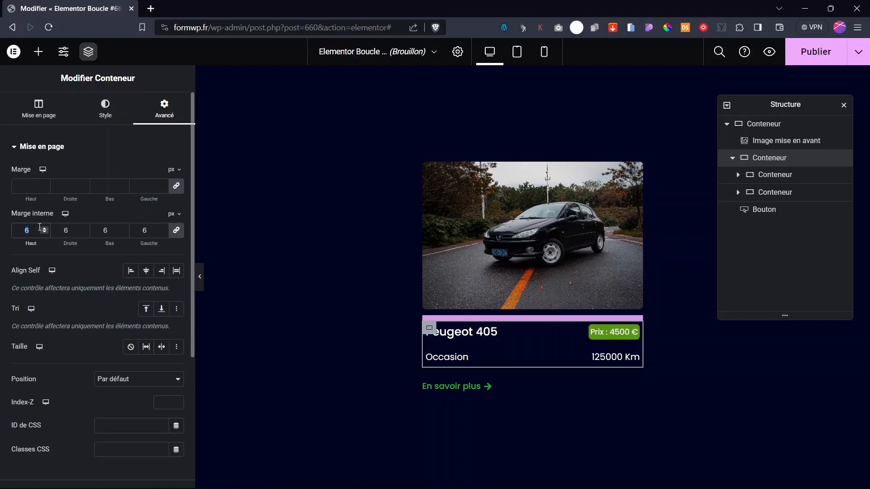
click(44, 229)
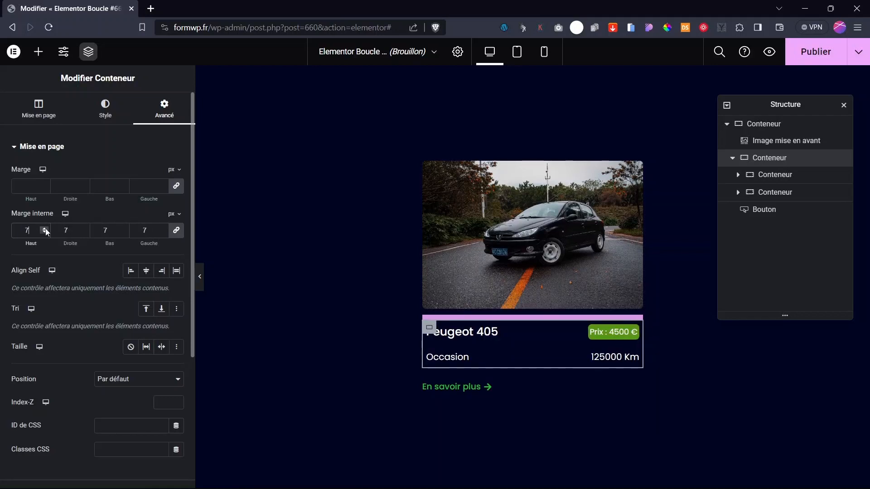
click(44, 229)
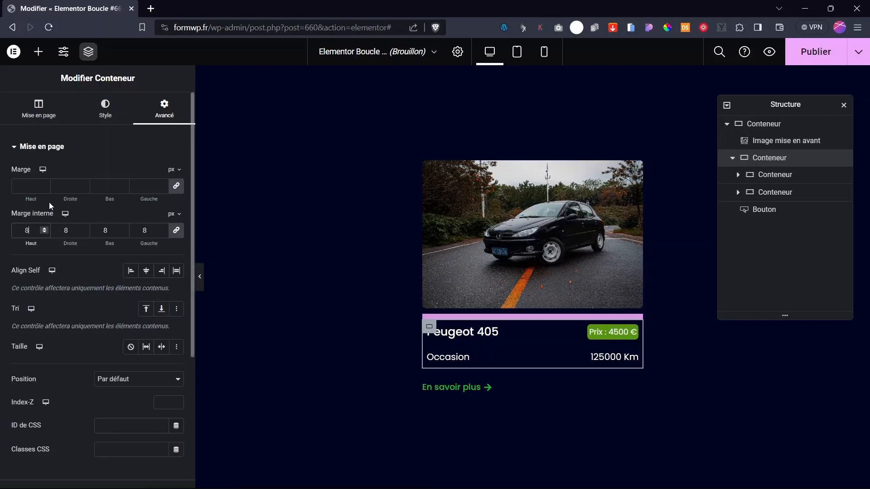
Step: Give the wrapping container a classic background, starting from the AP global colour and lightening it to #00093F
click(106, 111)
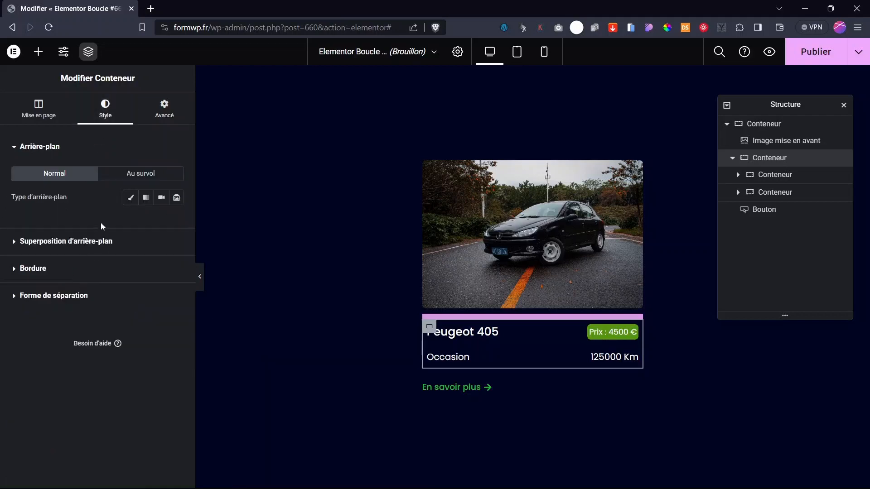
click(131, 202)
click(160, 222)
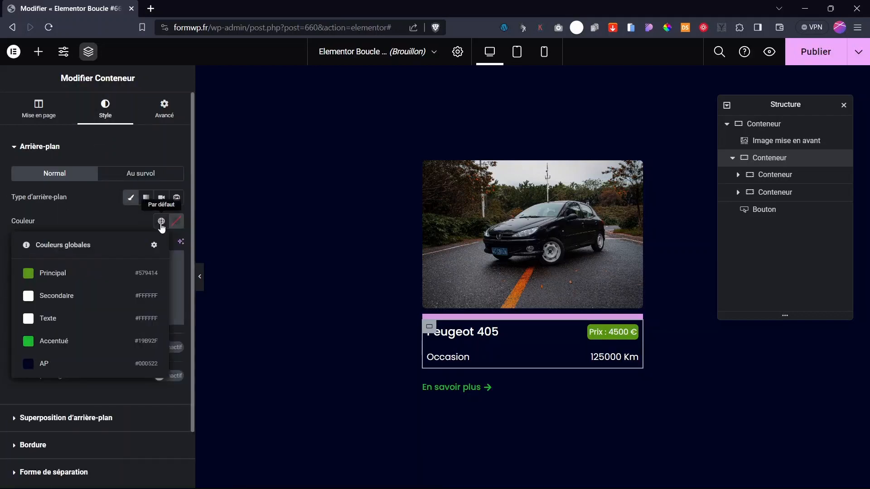
click(161, 222)
click(161, 222)
click(50, 363)
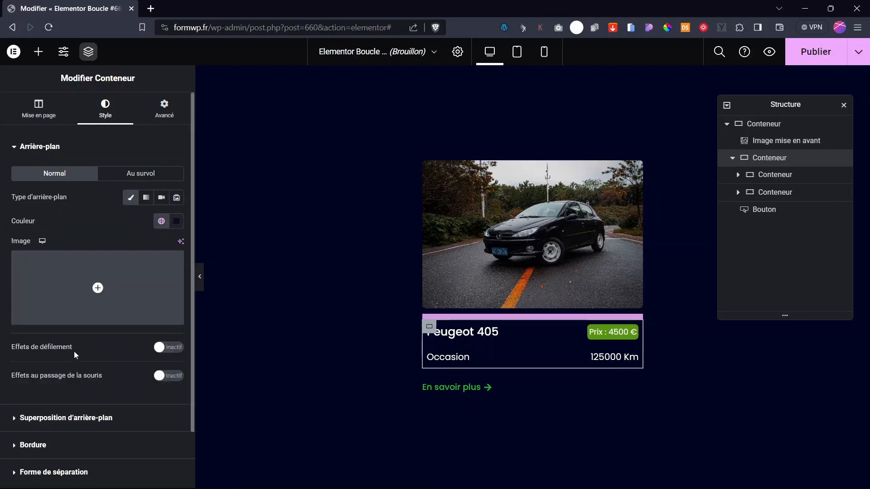
click(176, 222)
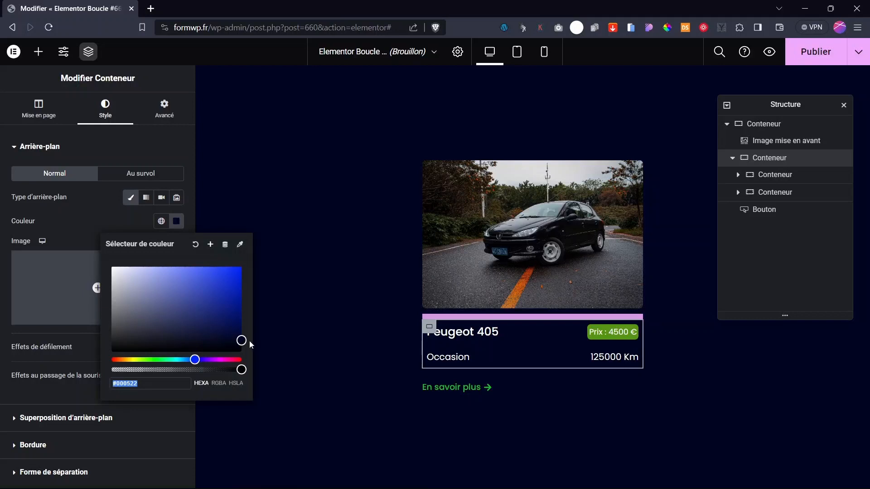
drag(232, 343, 247, 331)
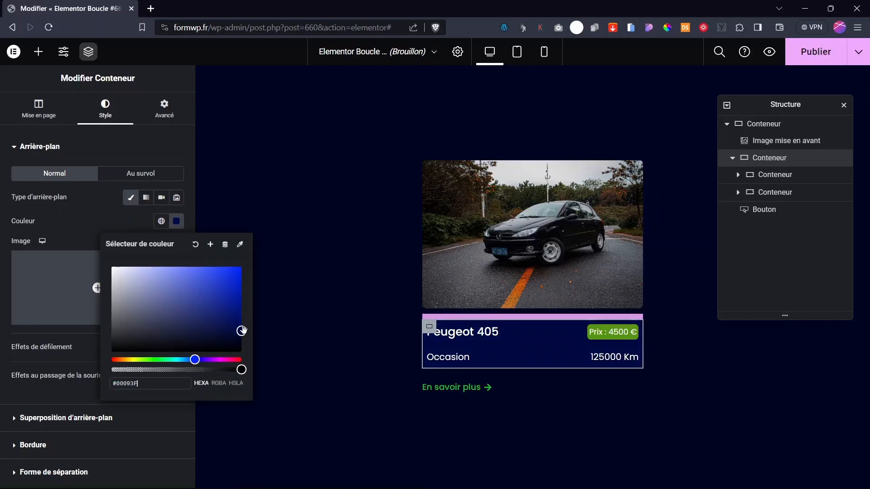
click(131, 219)
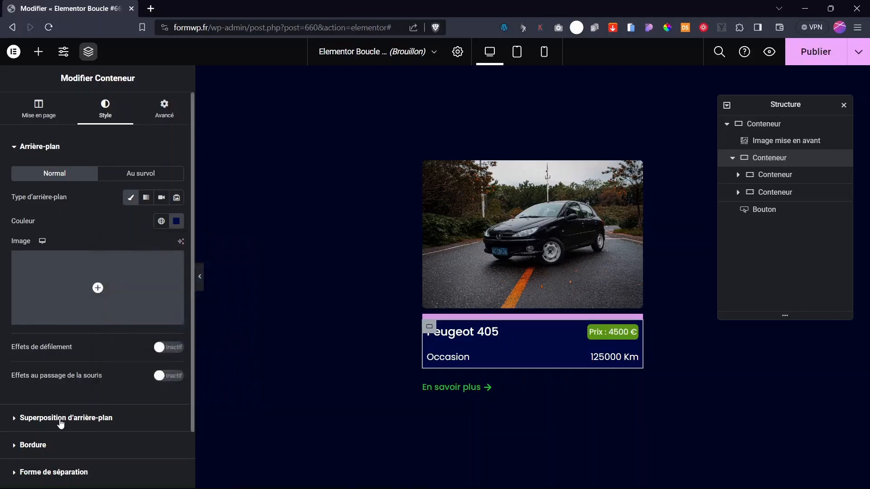
Step: Round the wrapping container's corners with a 6 px border radius and preview the card without the editing panels
click(48, 446)
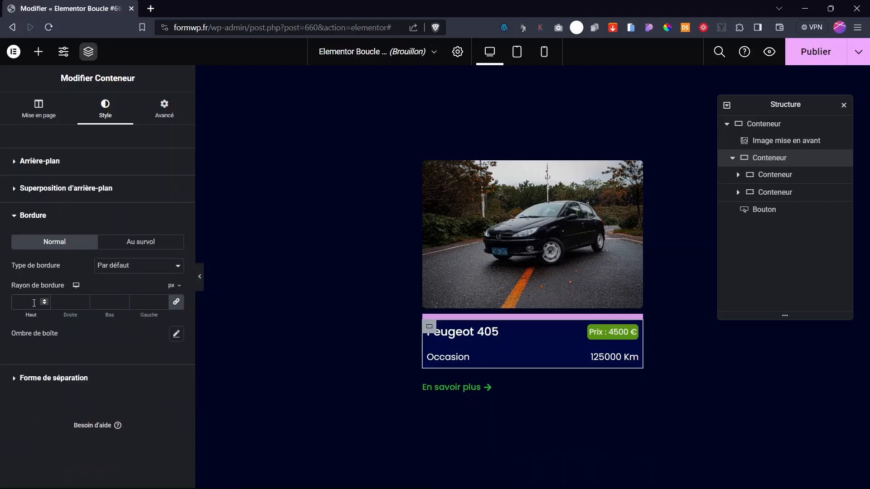
click(200, 276)
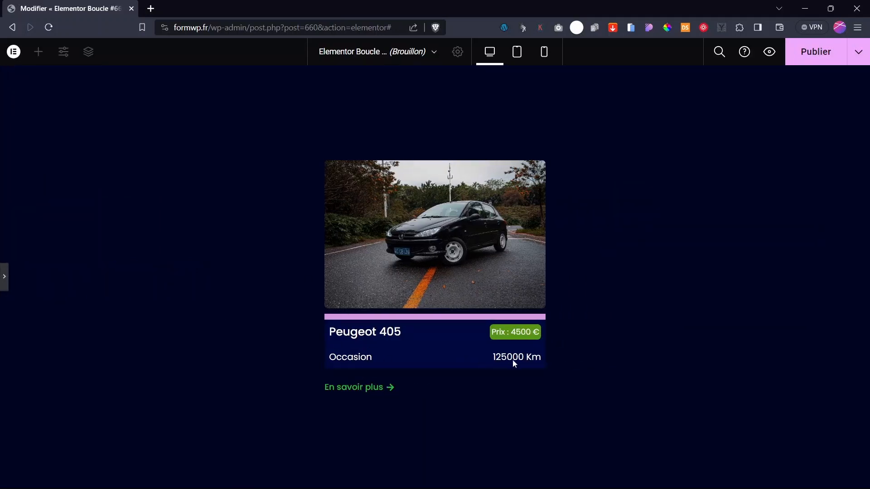
click(4, 280)
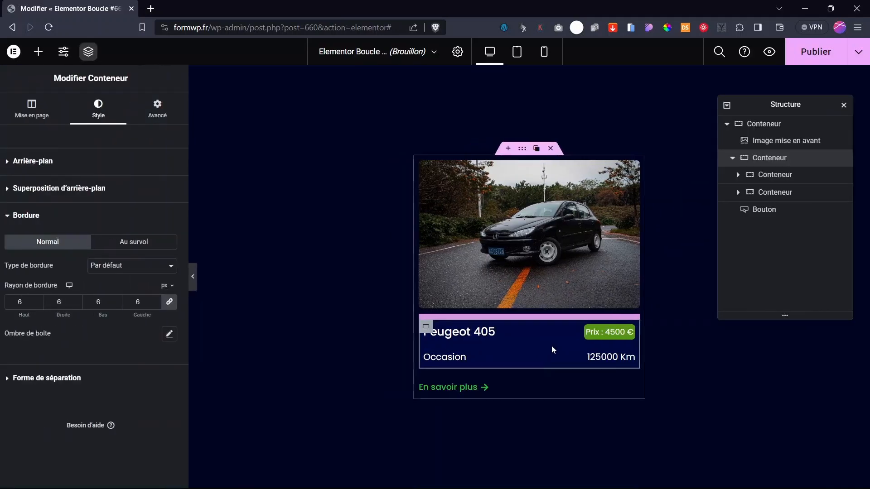
Step: Publish the loop template and reload the editor page
click(827, 47)
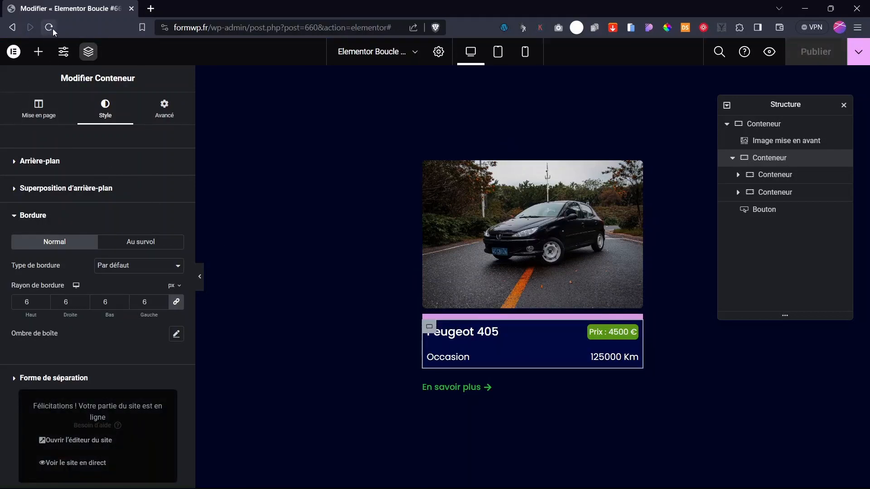
click(53, 29)
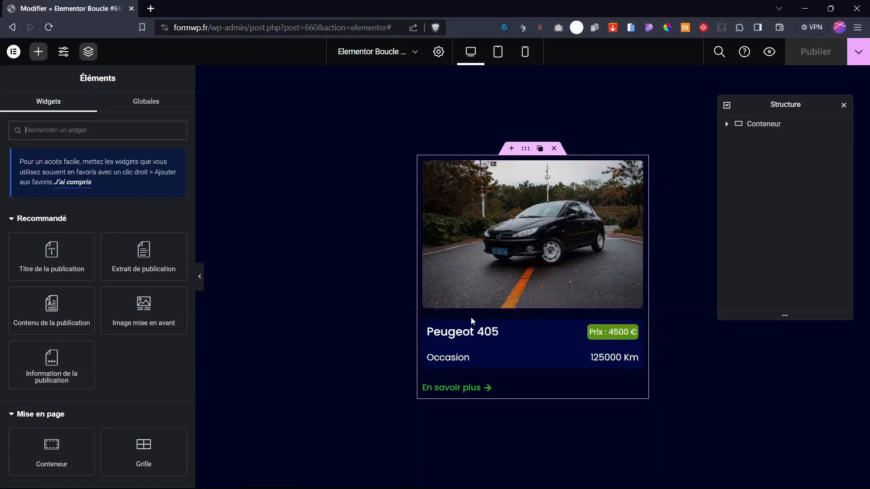
Step: Set the outer card container to Pleine largeur with a width of 94.878 % and a row gap of 9 px
click(519, 151)
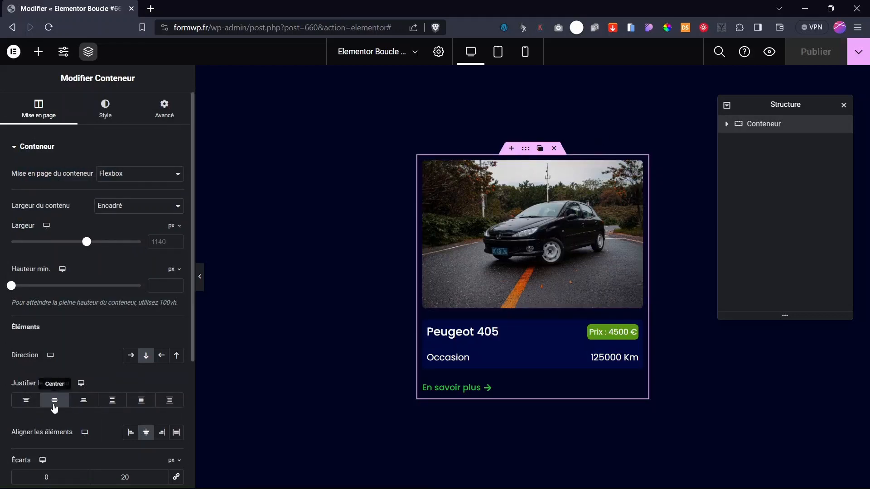
scroll(107, 435, down, 2)
mouse_move(129, 420)
mouse_down()
mouse_move(109, 413)
mouse_move(132, 419)
mouse_up()
drag(417, 330, 429, 330)
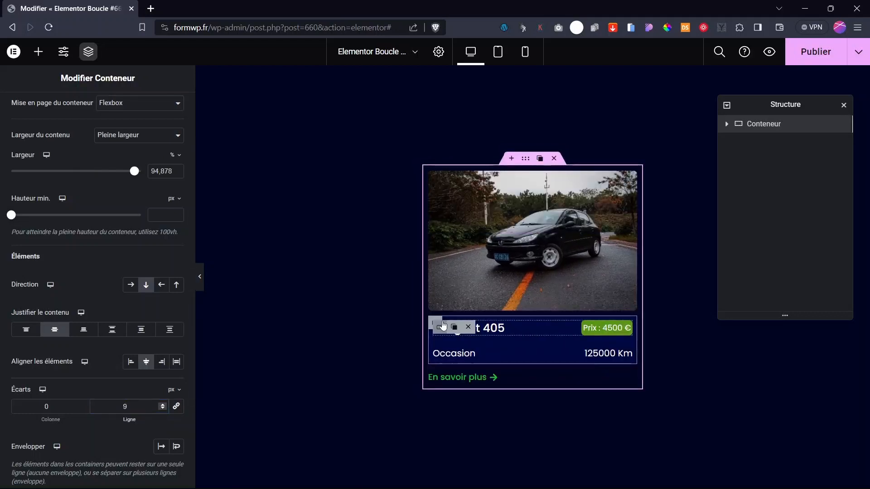
Step: Pull the information container over the image with a -30 px top margin, other sides 0, and preview the card without the panels
click(442, 325)
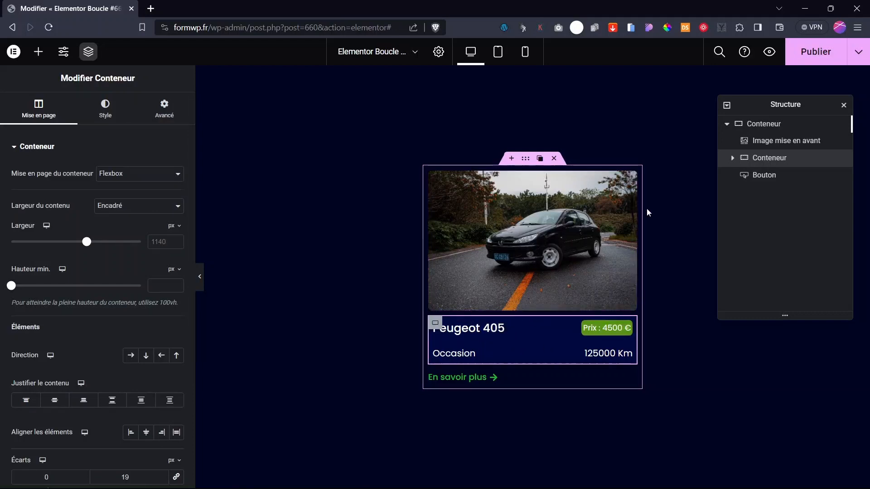
click(162, 110)
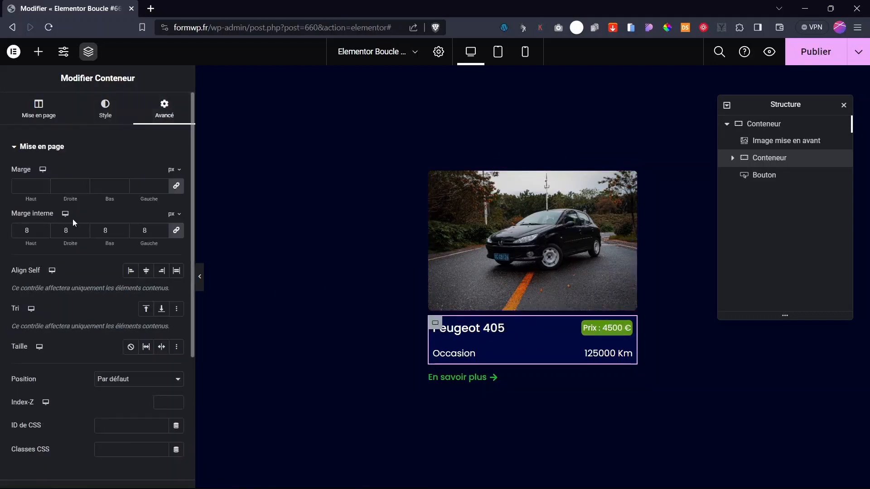
click(178, 189)
drag(36, 199, 18, 186)
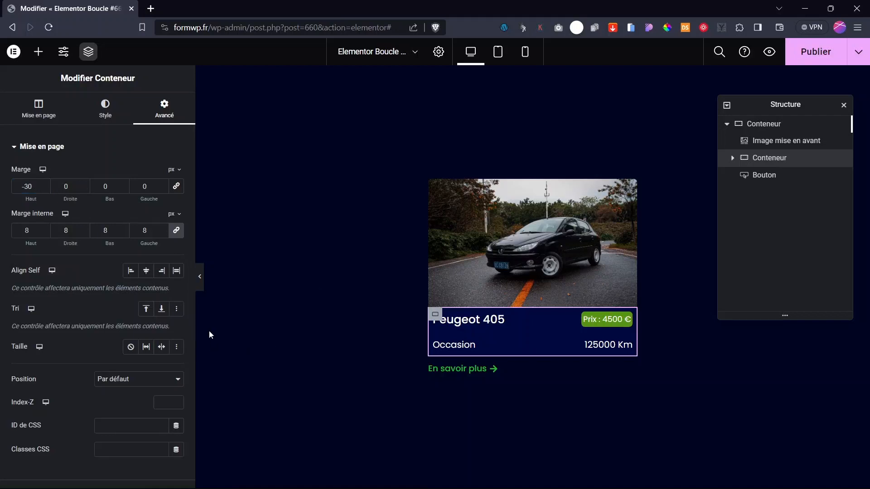
click(202, 286)
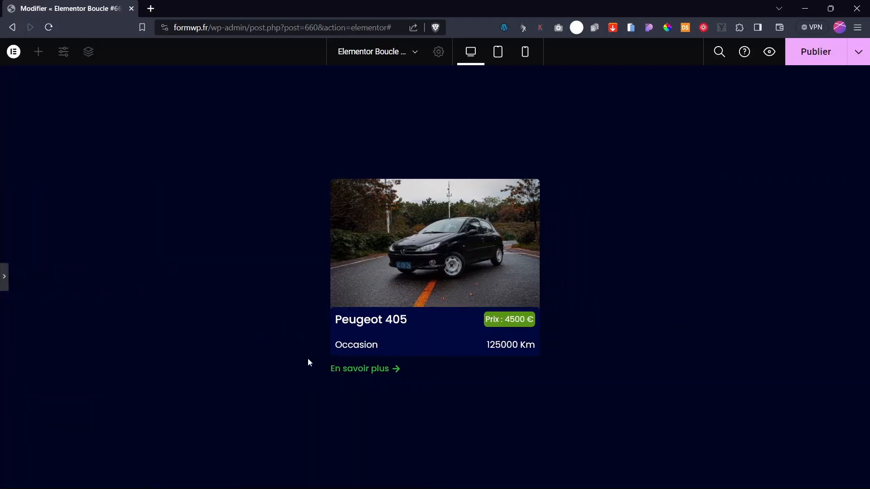
click(4, 277)
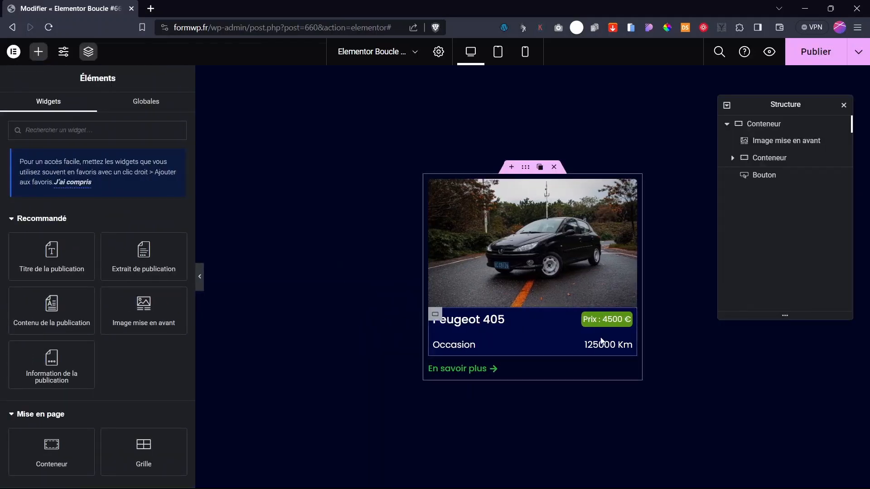
Step: Reduce the font size of the green price badge text by 2 px and publish the template
click(620, 319)
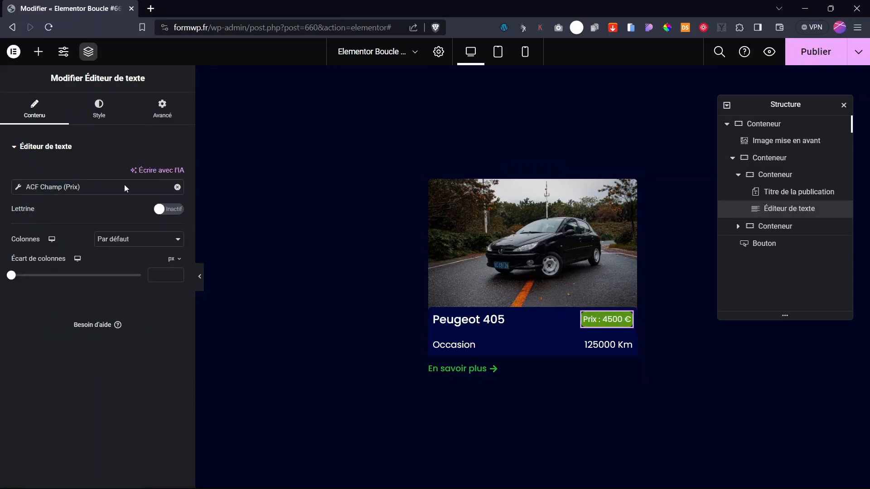
click(101, 105)
click(177, 221)
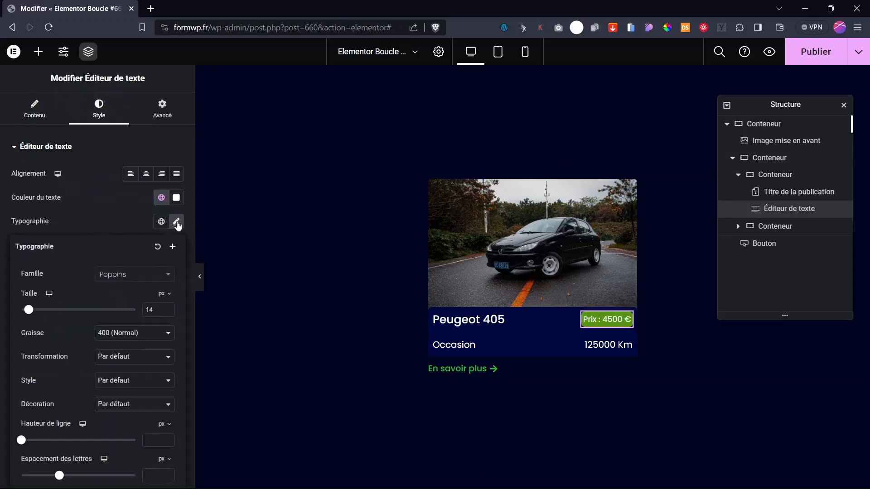
click(168, 312)
click(167, 312)
click(454, 344)
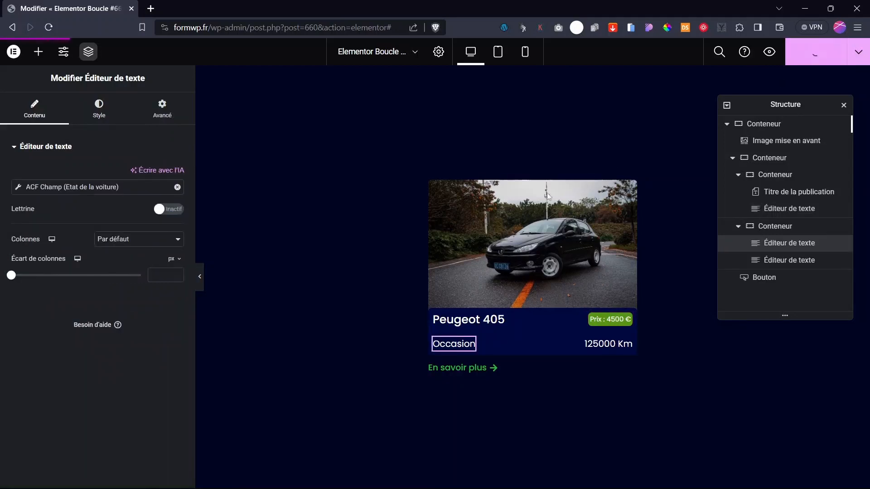
Step: Switch to the tablet view and set the publication title's font size to 16 px
click(498, 52)
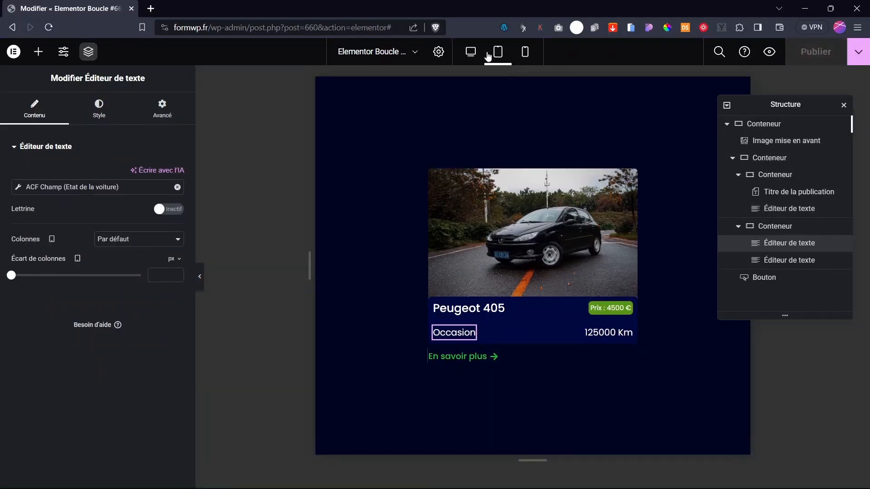
click(498, 308)
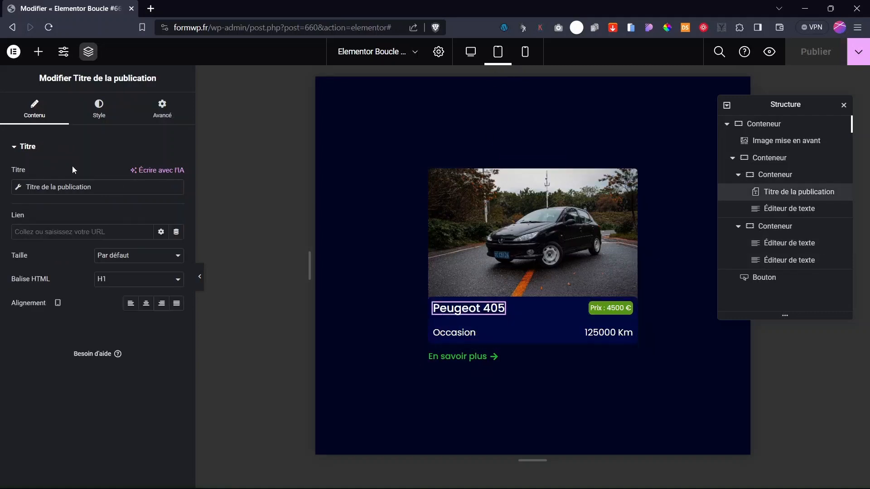
click(100, 111)
click(177, 198)
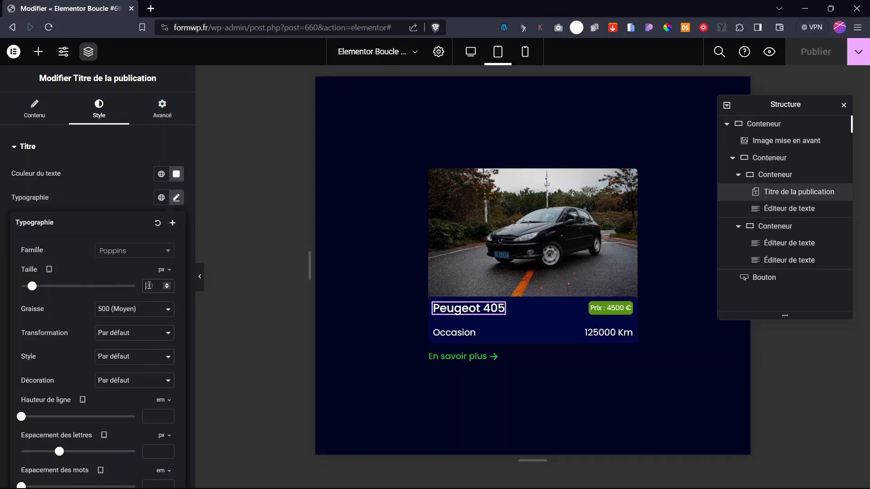
text(16)
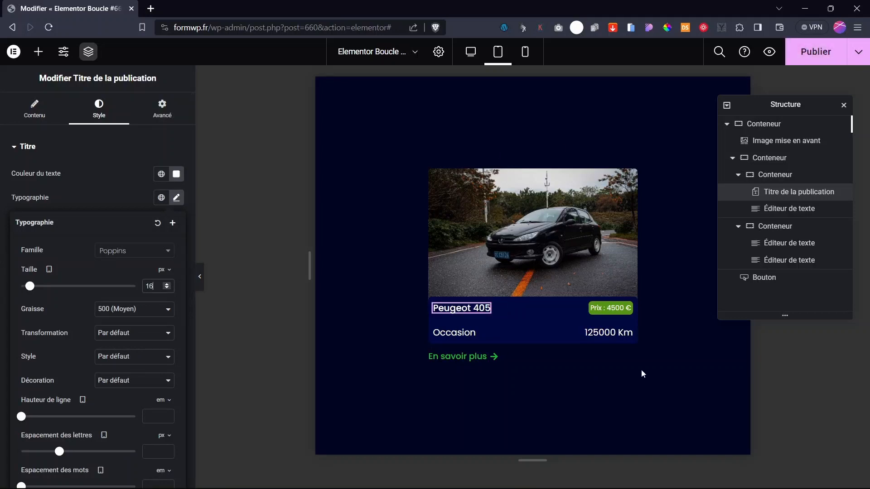
Step: Set the tablet font size of the car condition text "Occasion" to 14 px
click(471, 335)
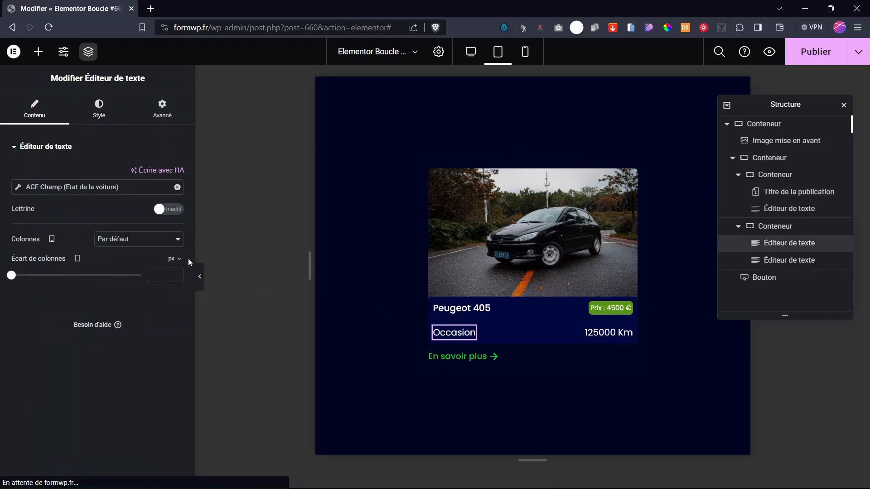
click(176, 222)
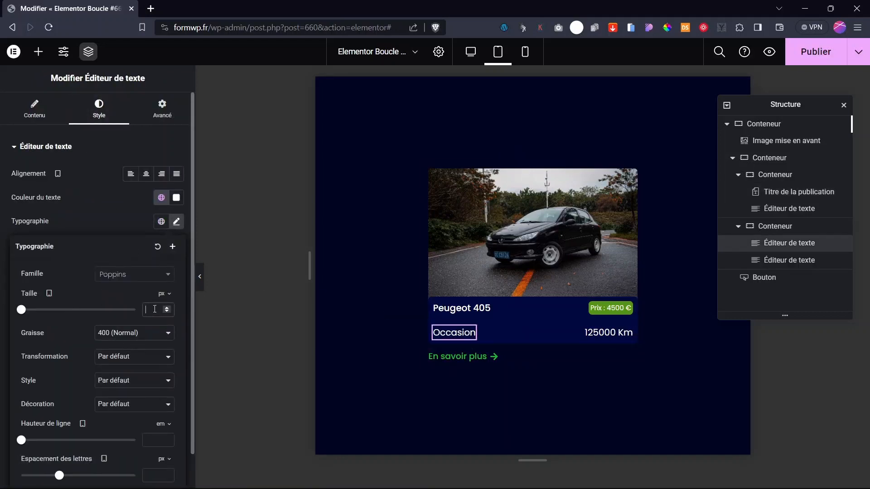
text(14)
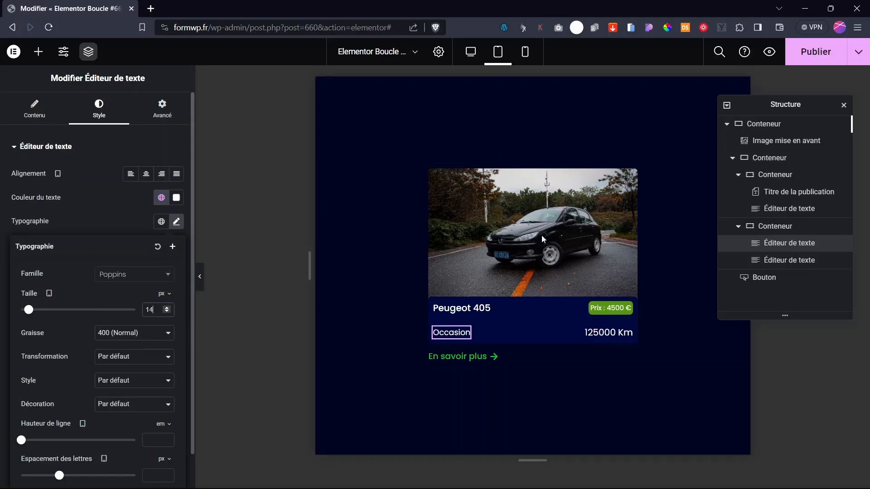
Step: Copy the condition text's style and paste it onto the mileage text beside it
click(618, 335)
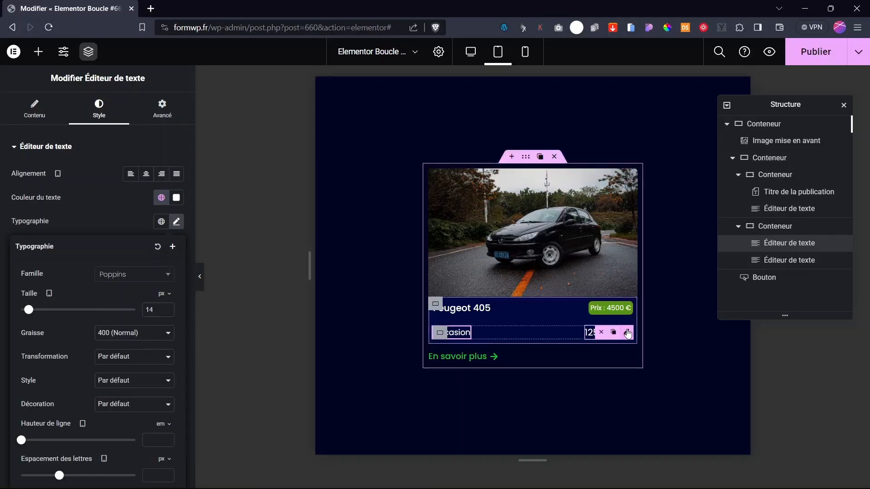
click(103, 114)
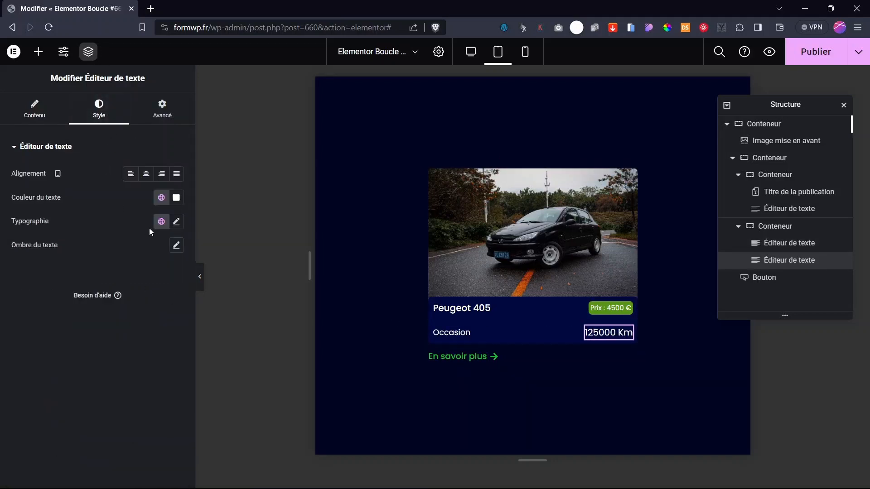
right_click(464, 335)
click(489, 324)
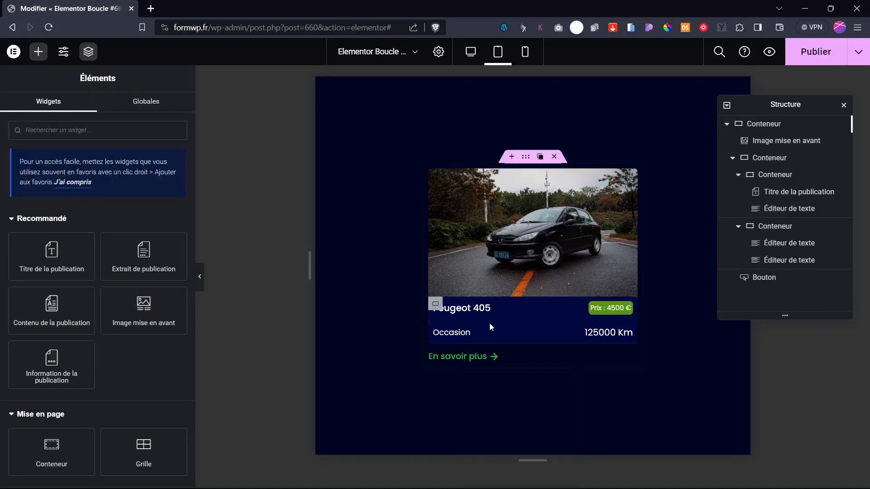
right_click(609, 335)
click(629, 356)
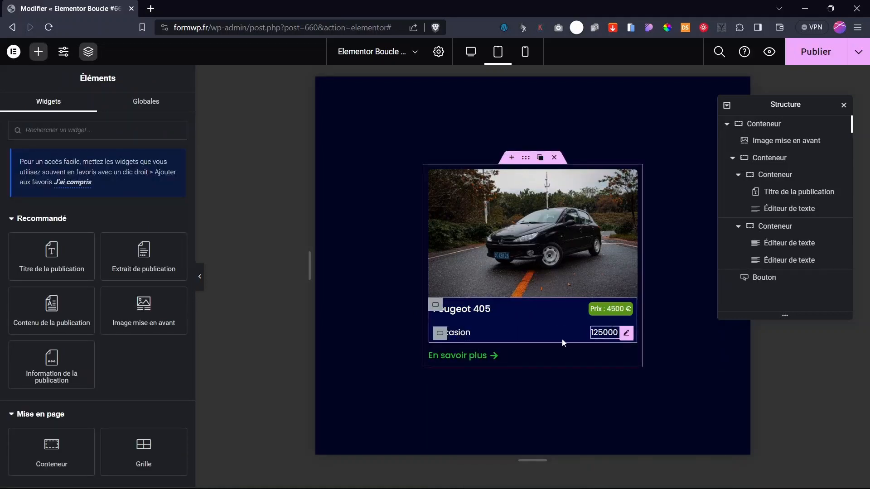
Step: Set the tablet font size of the "En savoir plus" button to 13 px
click(481, 355)
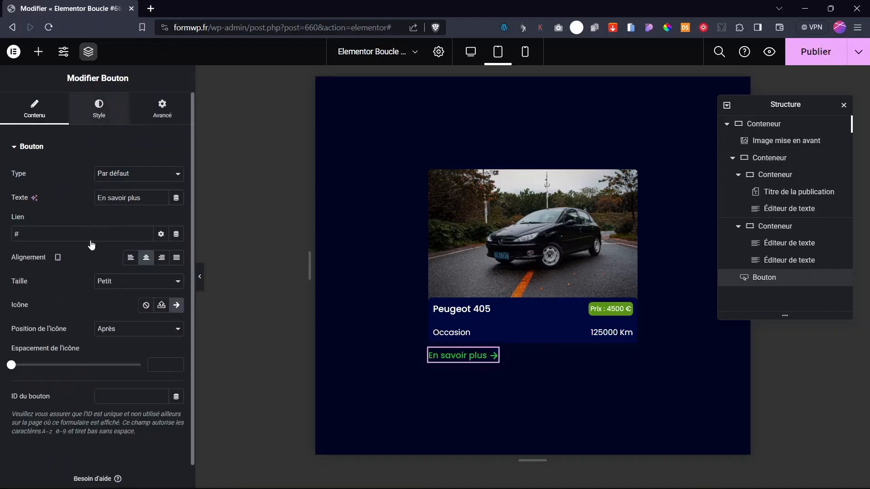
click(98, 109)
click(176, 174)
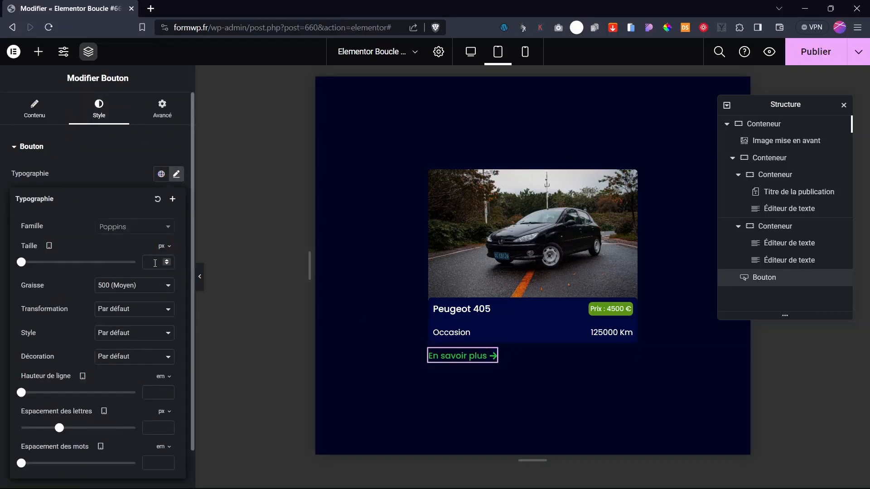
text(14)
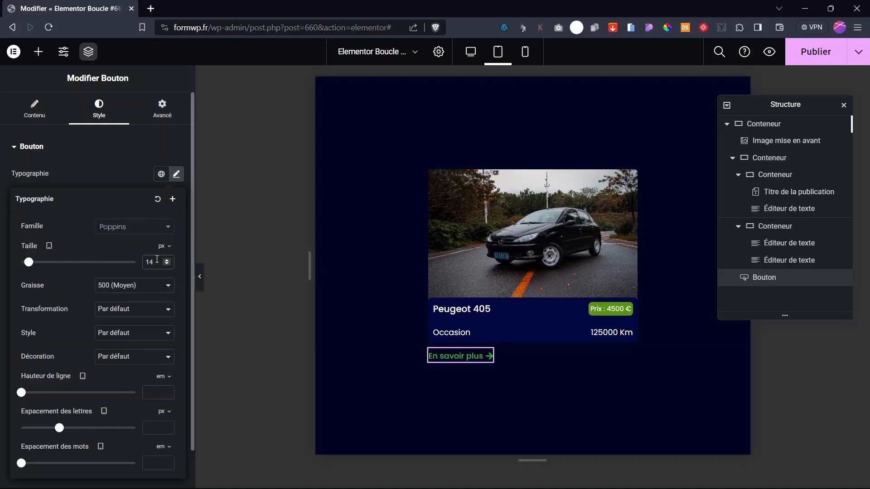
click(168, 265)
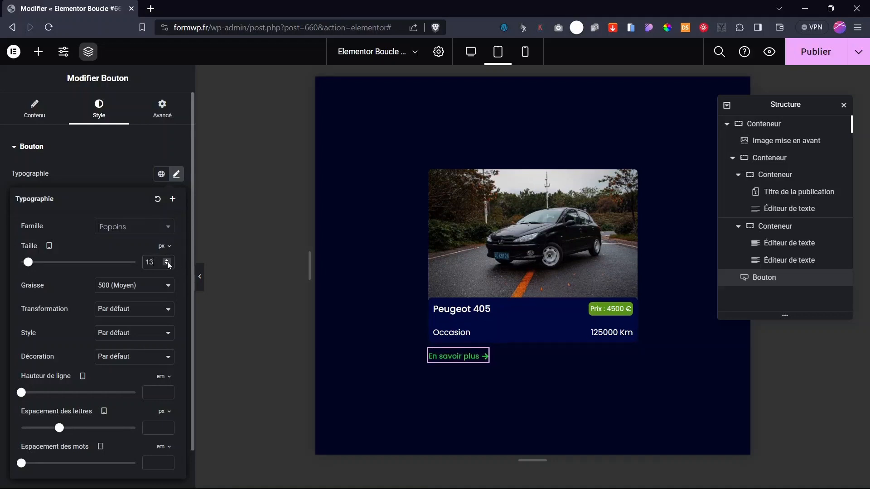
click(400, 263)
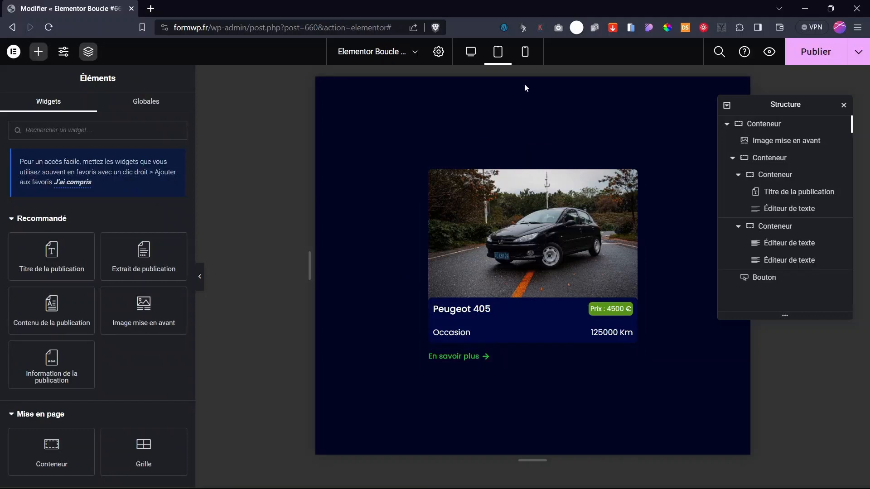
Step: Check the card in the mobile view and publish the template before returning to the desktop view
click(525, 51)
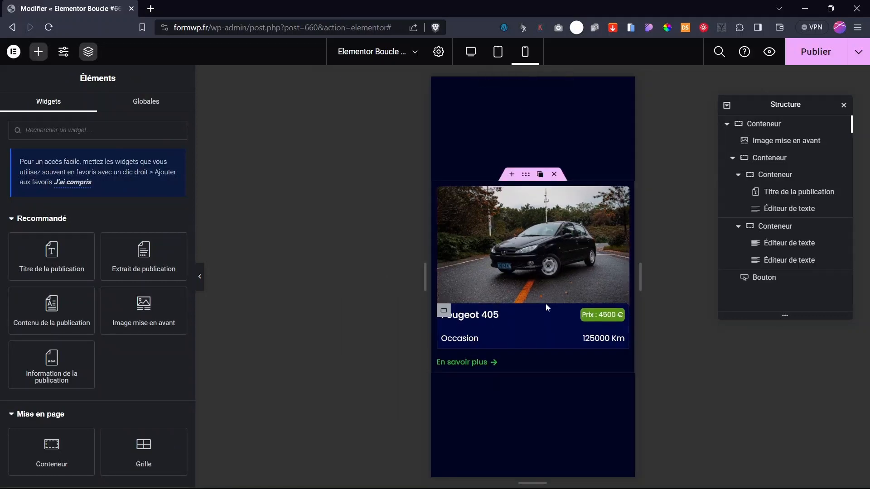
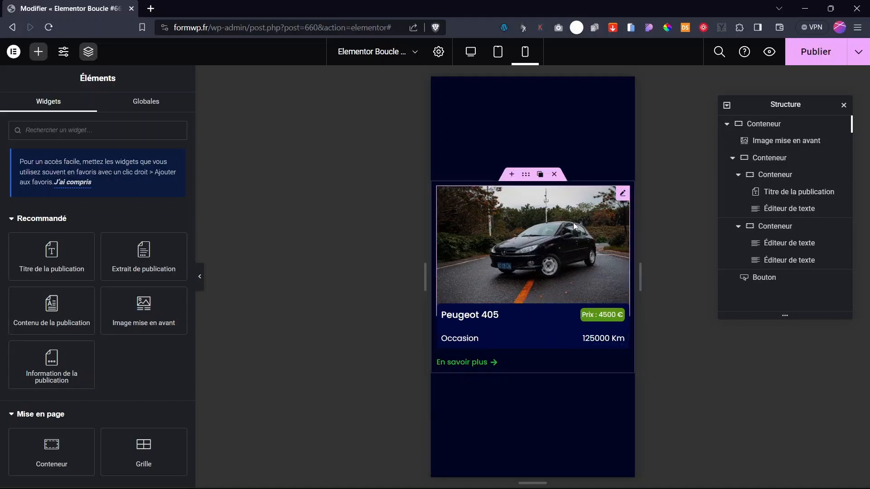
click(806, 54)
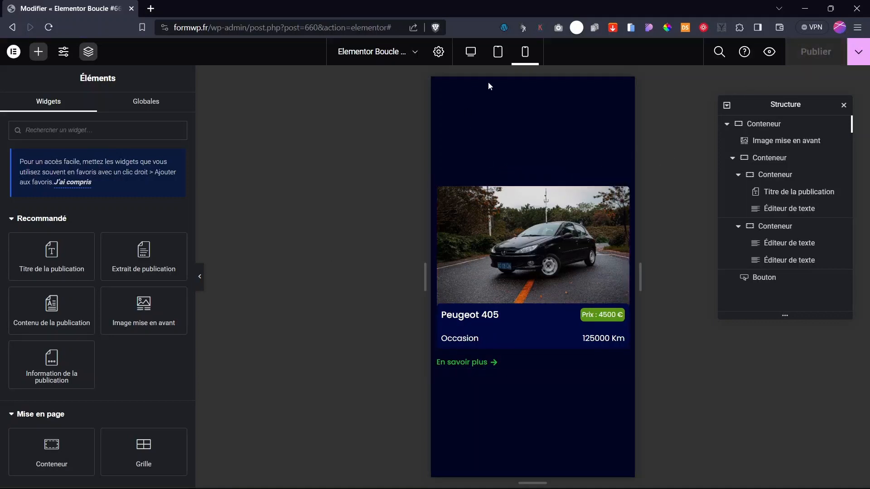
click(478, 52)
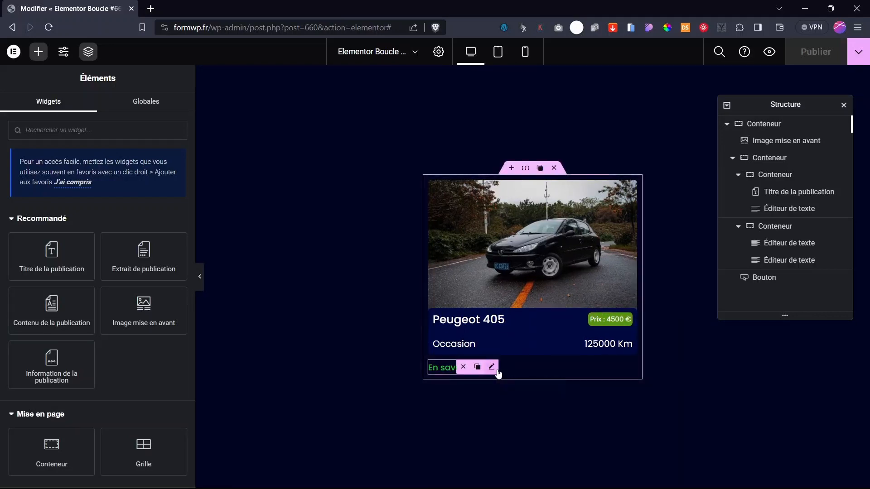
Step: Link the "En savoir plus" button to the dynamic URL de publication
click(497, 372)
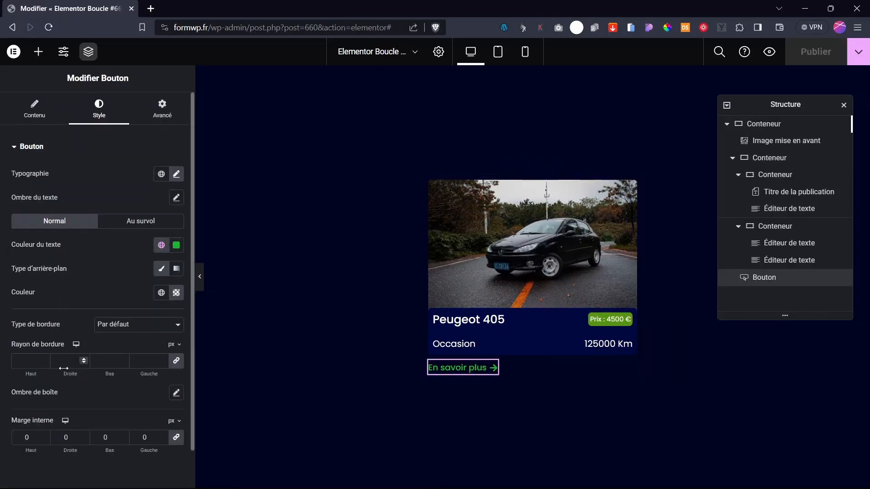
click(34, 123)
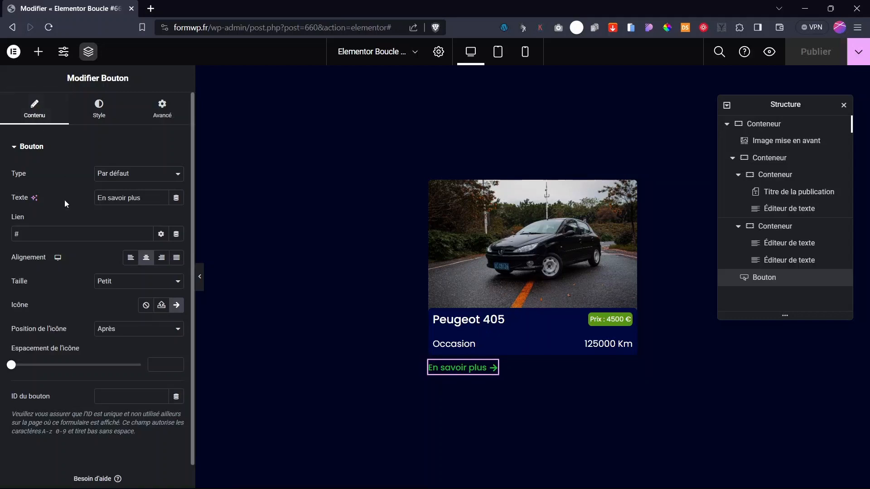
click(177, 235)
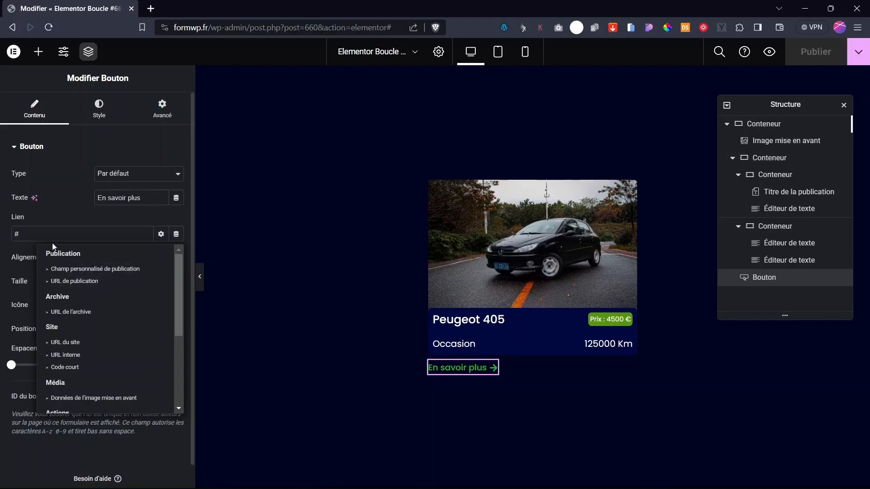
click(83, 281)
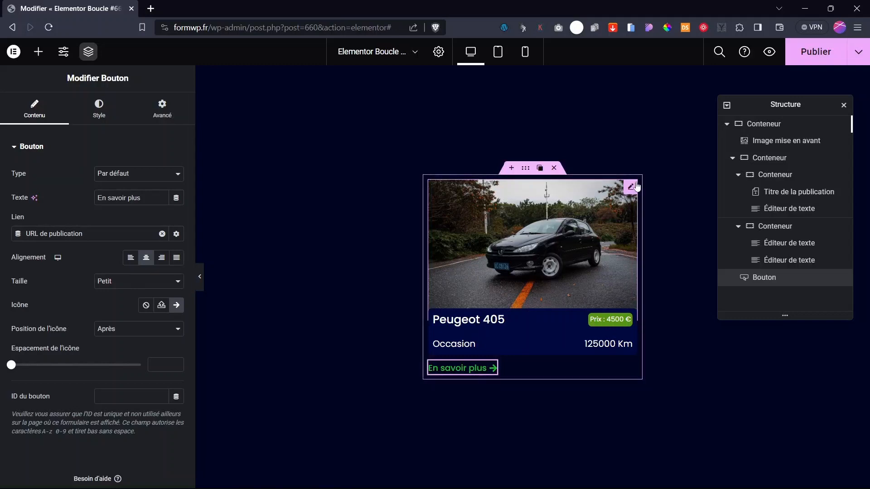
Step: Give the featured image a URL personnalisée link that uses the dynamic URL de publication
click(633, 187)
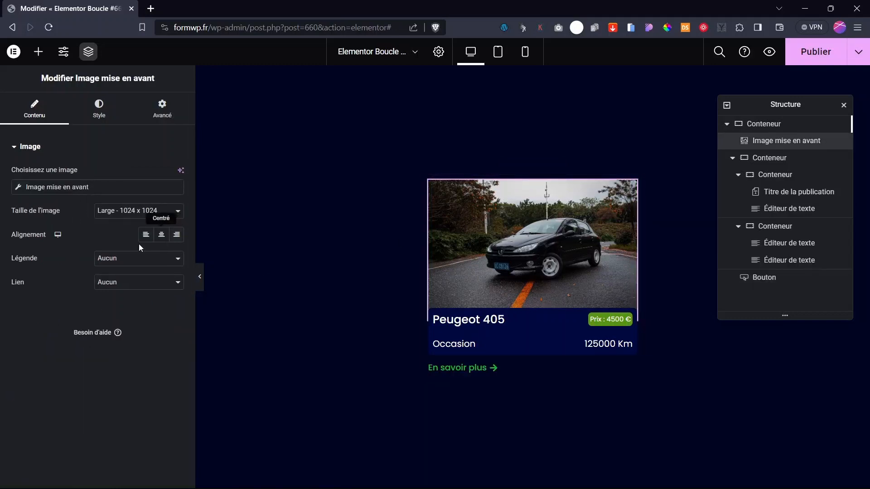
click(122, 282)
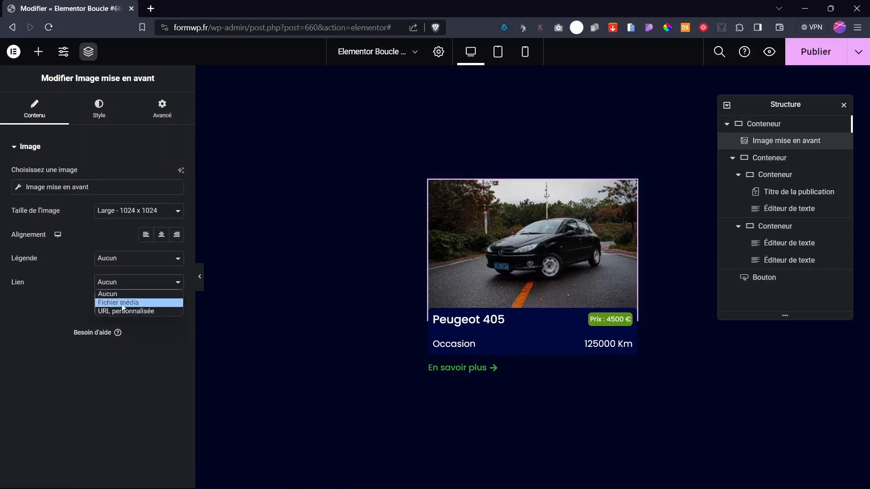
click(122, 311)
click(176, 308)
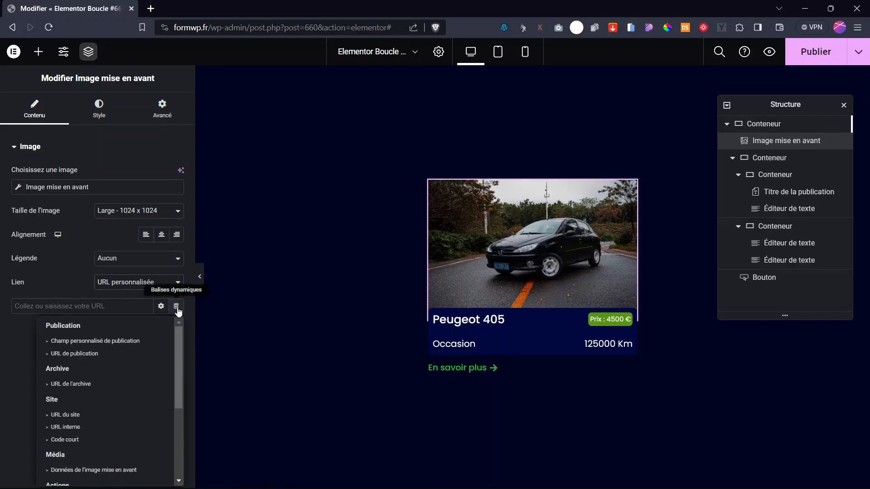
click(83, 354)
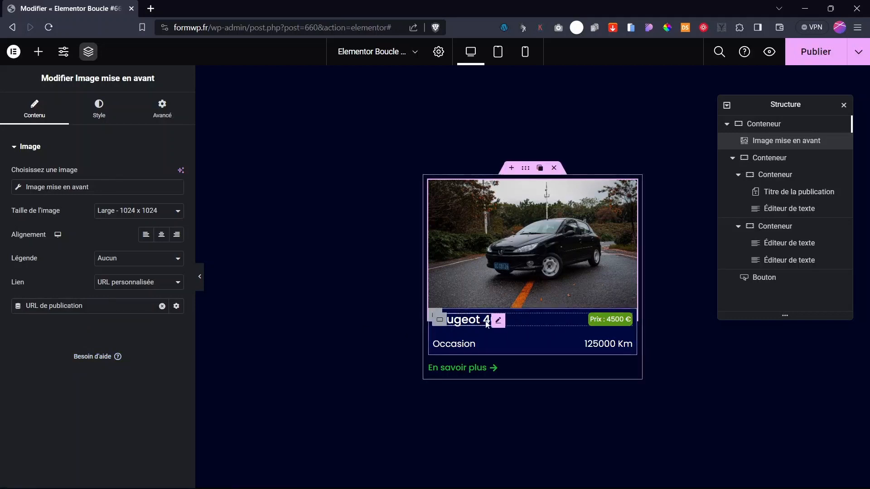
Step: Link the publication title to the dynamic URL de publication
click(471, 321)
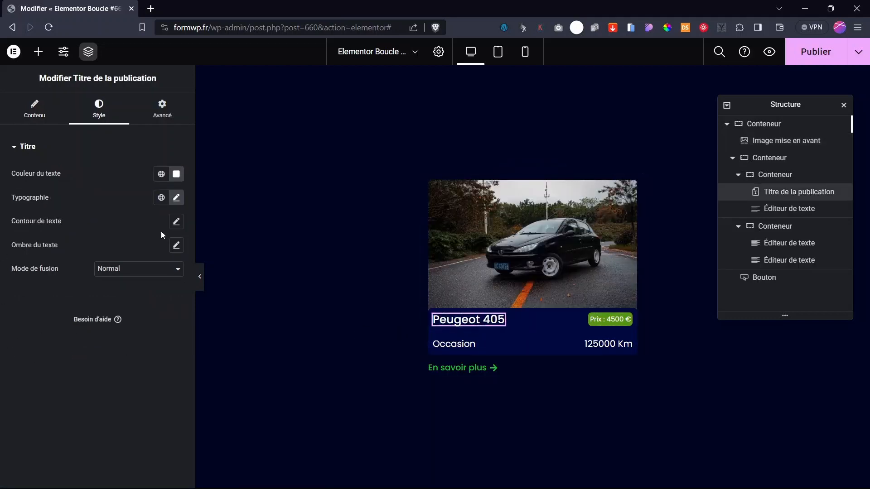
click(36, 113)
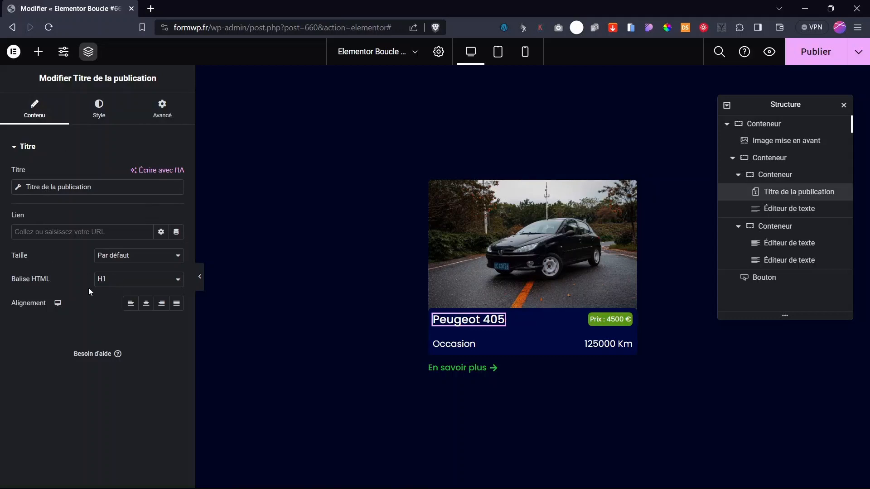
click(176, 232)
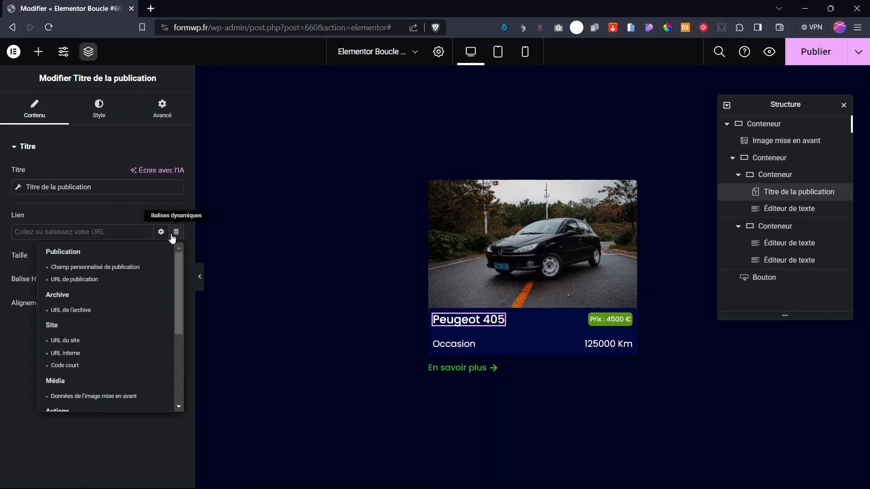
click(65, 279)
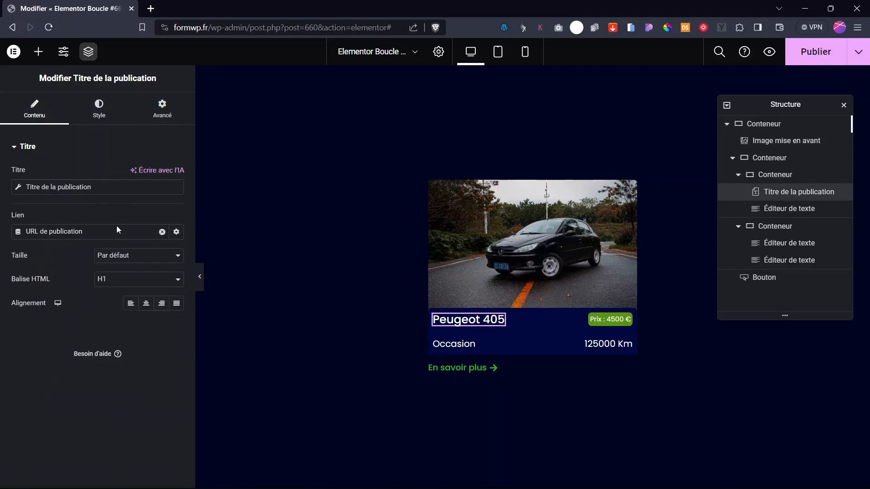
Step: Save the loop template and open the "loop voitures" page for editing with Elementor in a separate browser tab
key(ctrl+s)
click(245, 151)
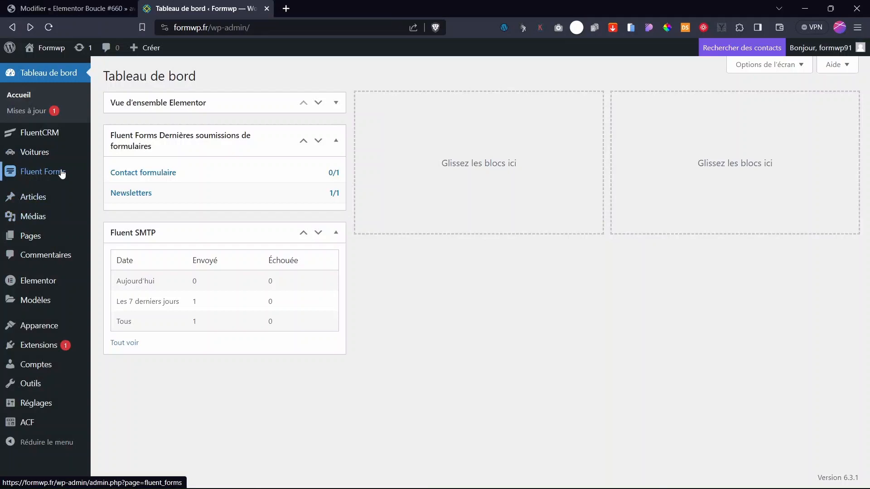
mouse_move(61, 173)
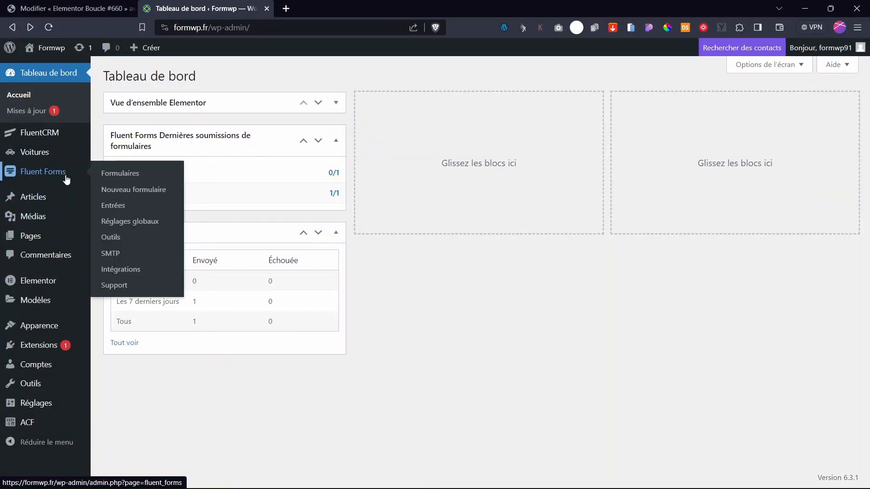
click(36, 237)
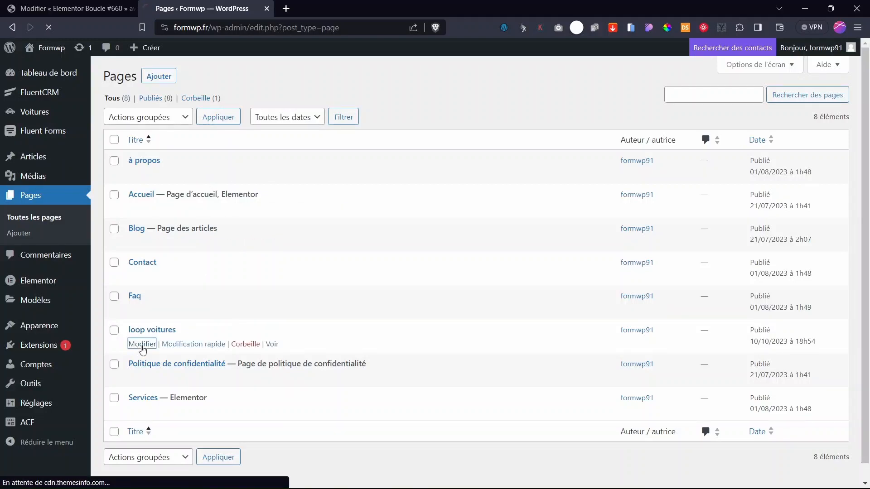
click(139, 350)
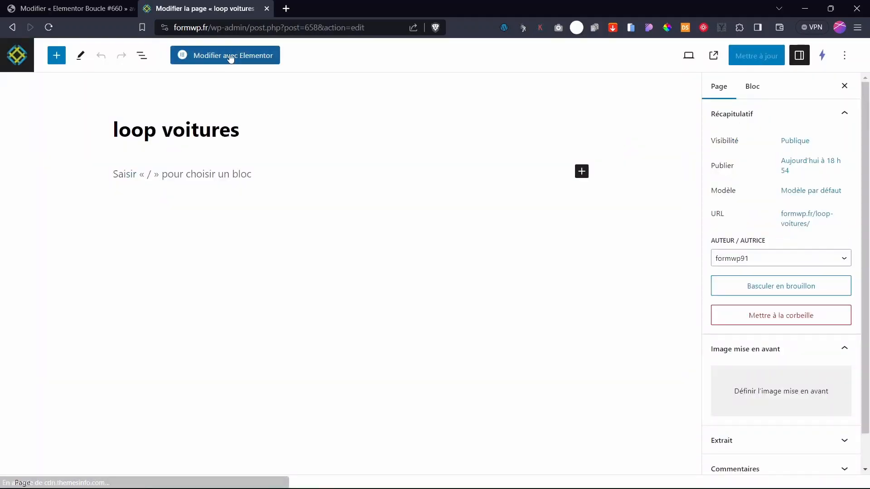
click(229, 55)
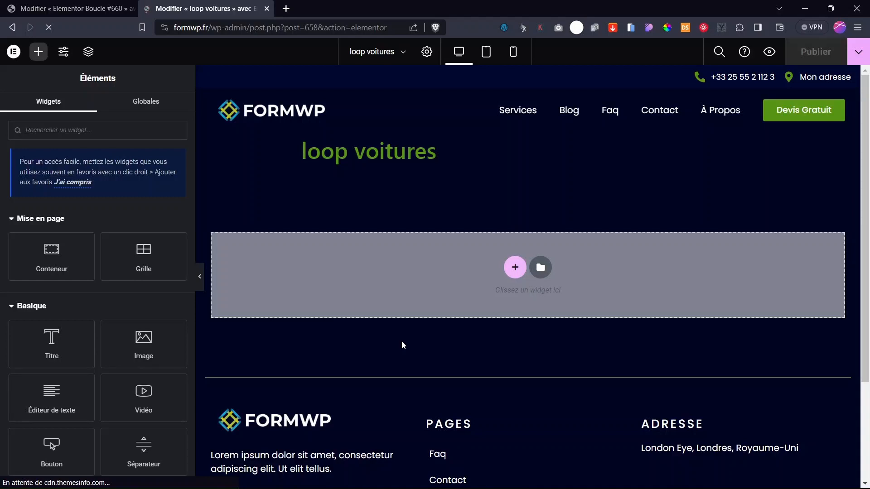
Step: Hide the title of the "loop voitures" page in its page settings
drag(308, 151, 444, 152)
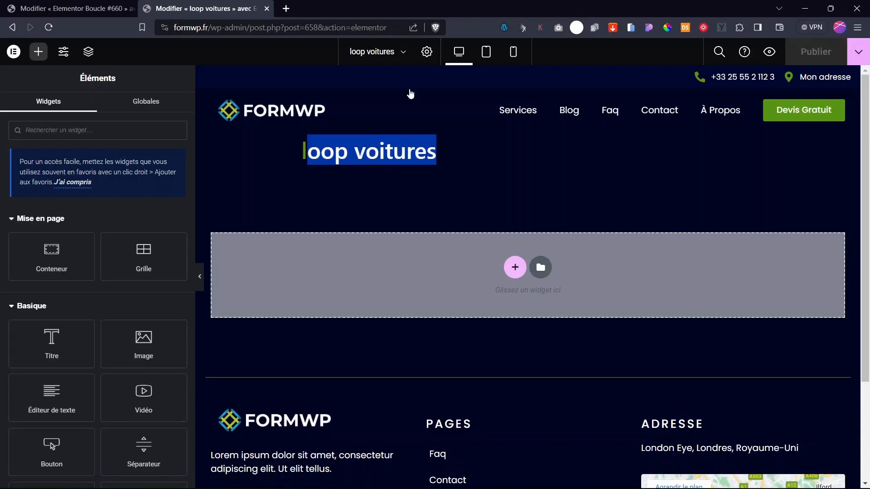
click(427, 51)
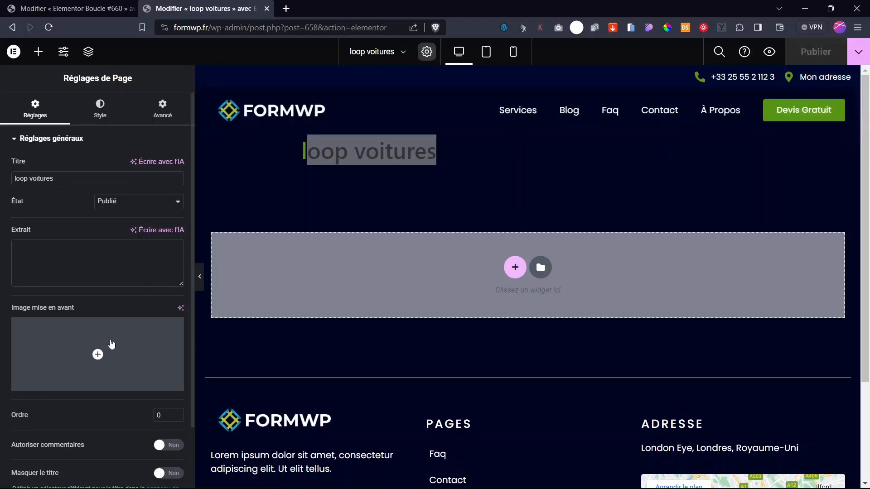
click(168, 474)
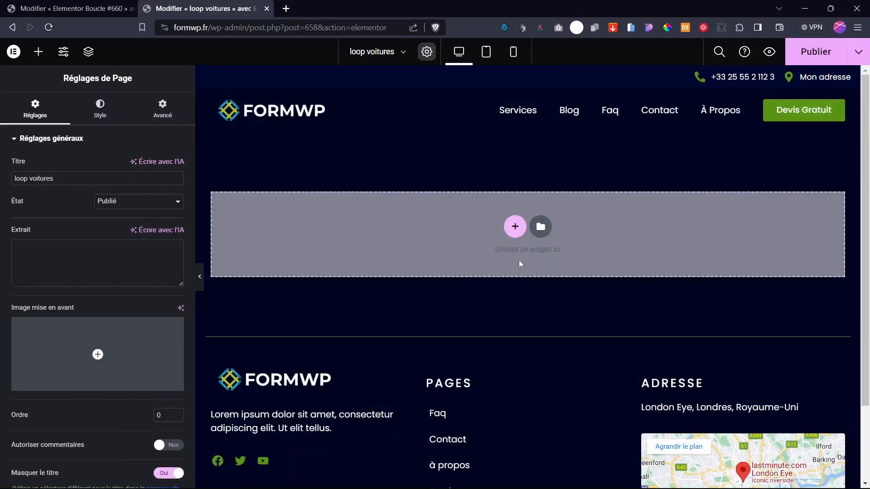
Step: Add a single-column Flexbox container with downward direction to the page
click(515, 227)
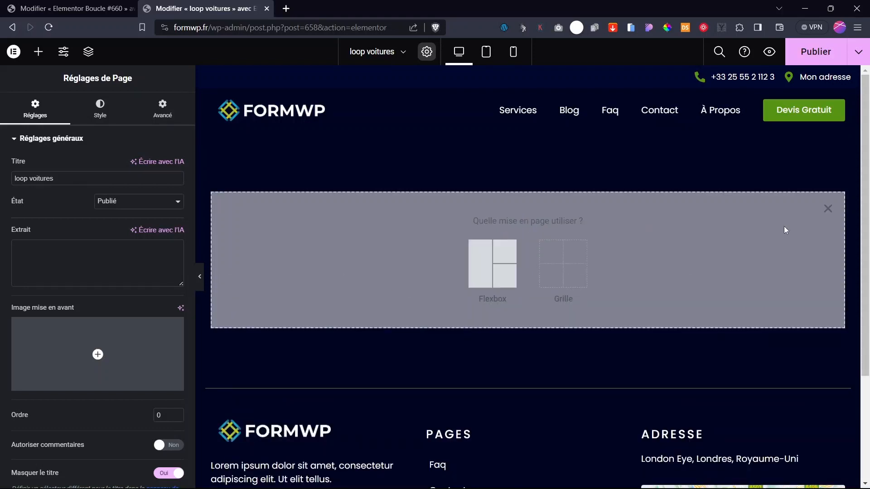
click(827, 208)
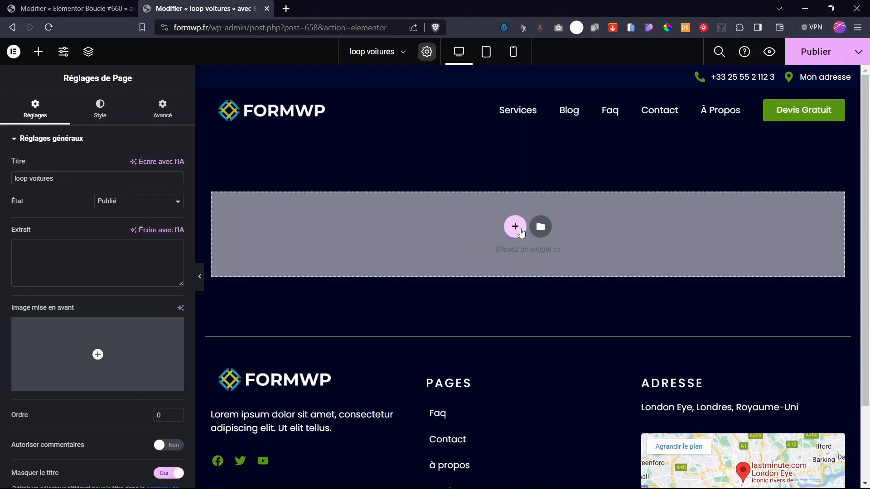
click(515, 226)
click(482, 266)
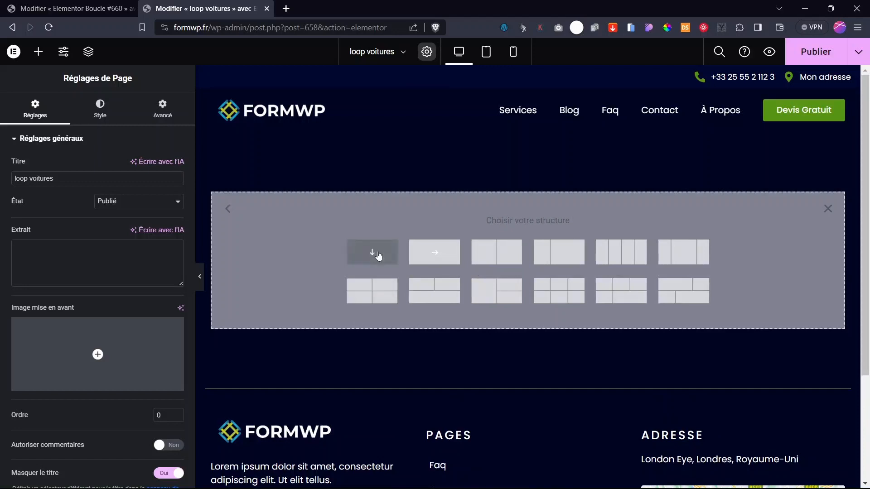
click(369, 260)
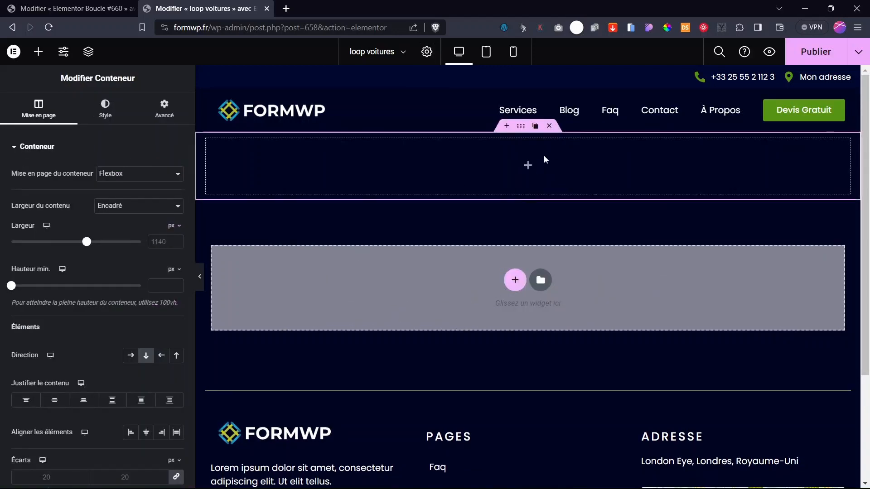
Step: Find the Grille de boucle widget by searching for "loop" and place it in the empty container
click(529, 166)
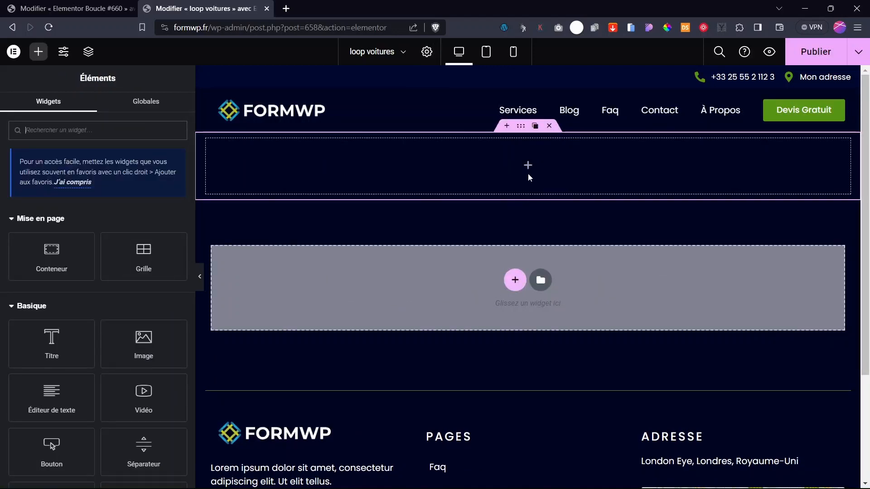
scroll(91, 358, down, 5)
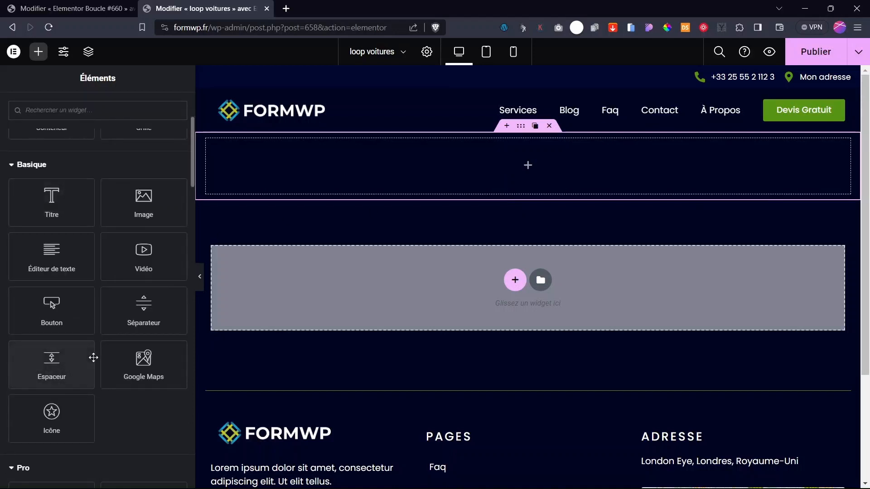
scroll(113, 403, up, 5)
click(102, 133)
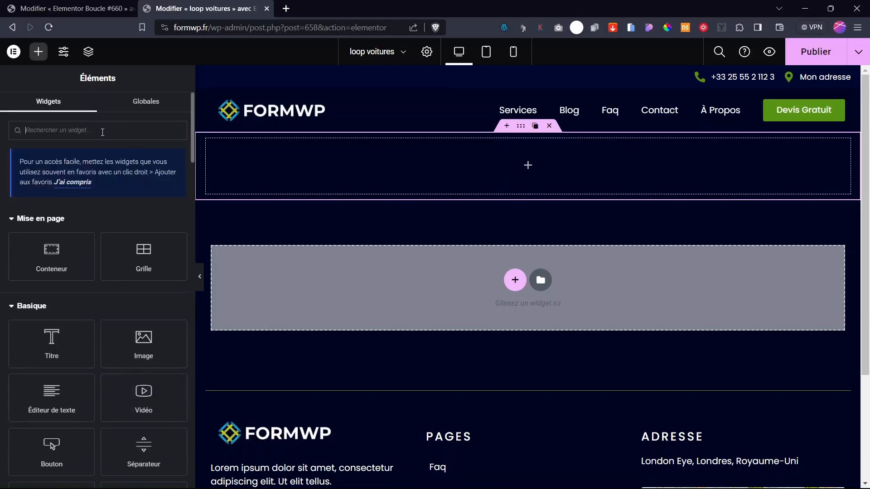
text(loop)
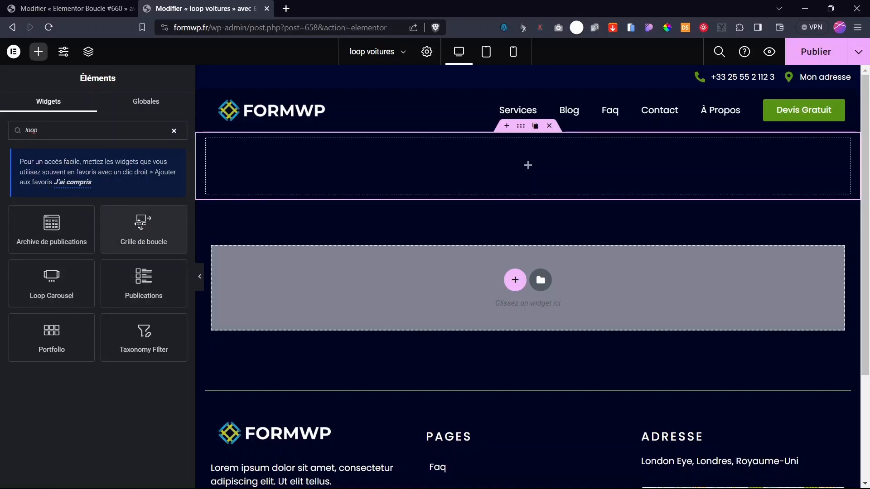
drag(140, 223, 499, 165)
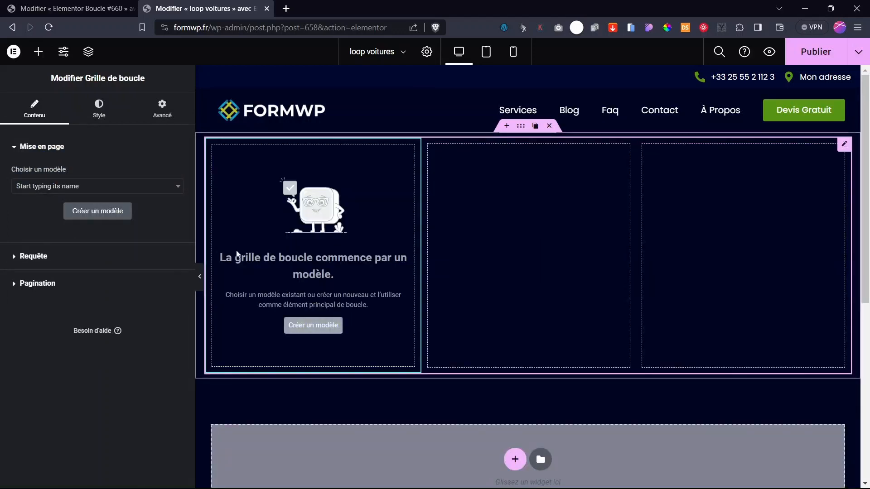
Step: Open the loop grid's template choice and go back to the loop template's editor to look up its name
click(58, 188)
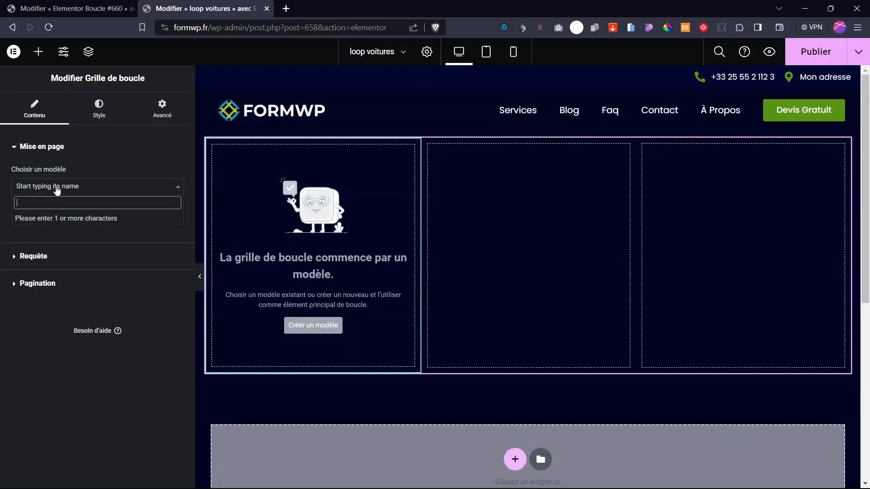
click(63, 6)
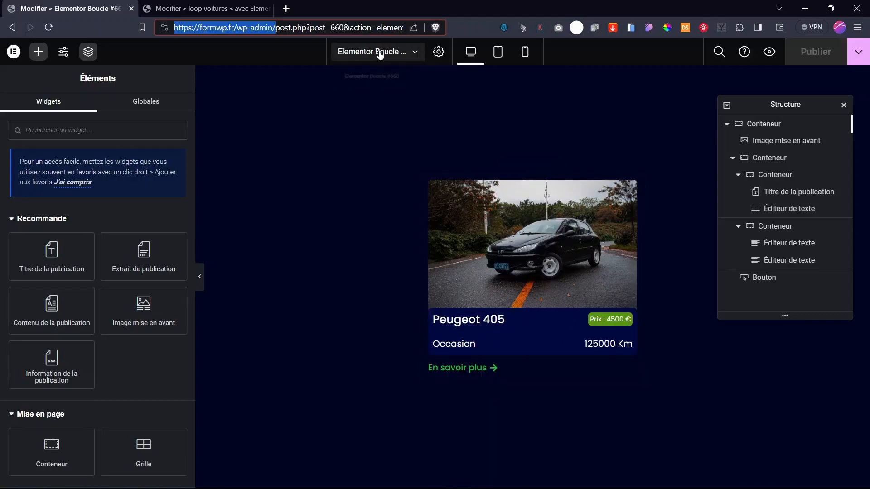
Step: Look up the loop template's title in its settings and assign "Elementor Boucle #660" as the model of the loop grid on the loop voitures page
click(438, 51)
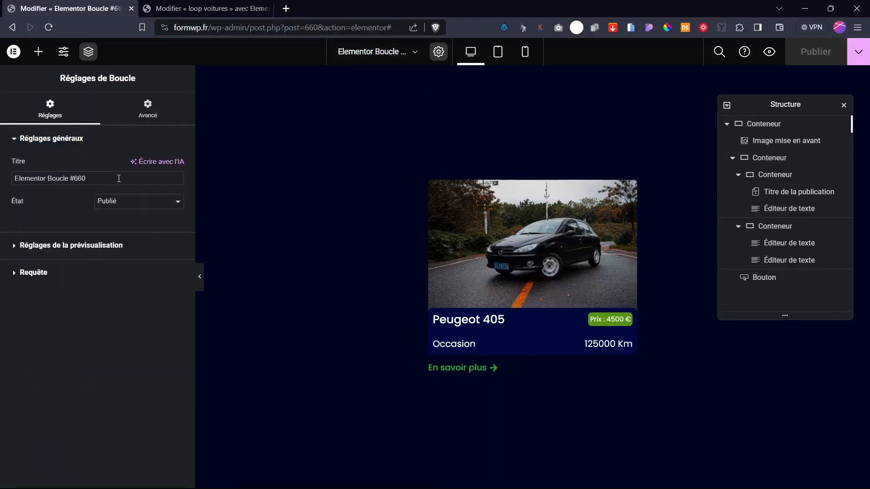
triple_click(118, 178)
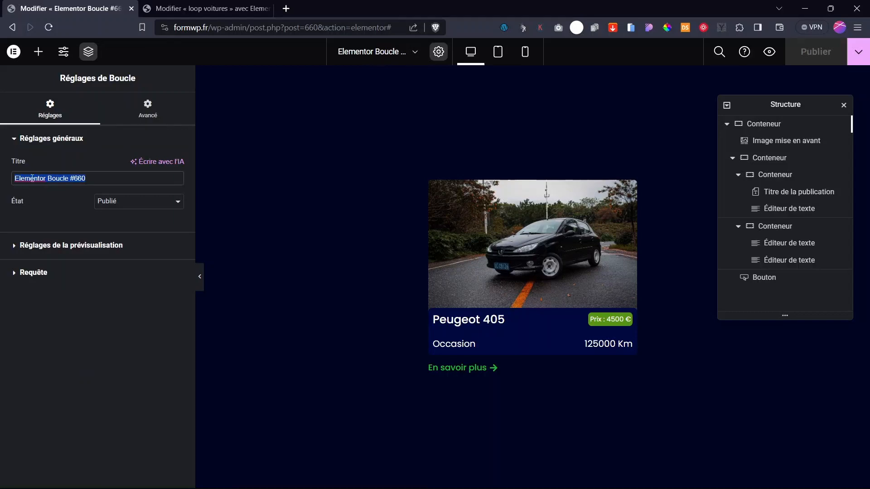
key(ctrl+Tab)
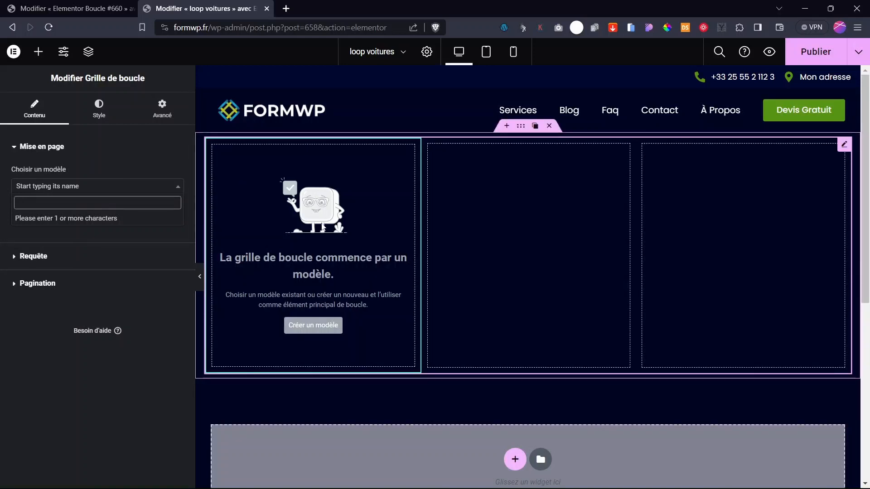
text(loop)
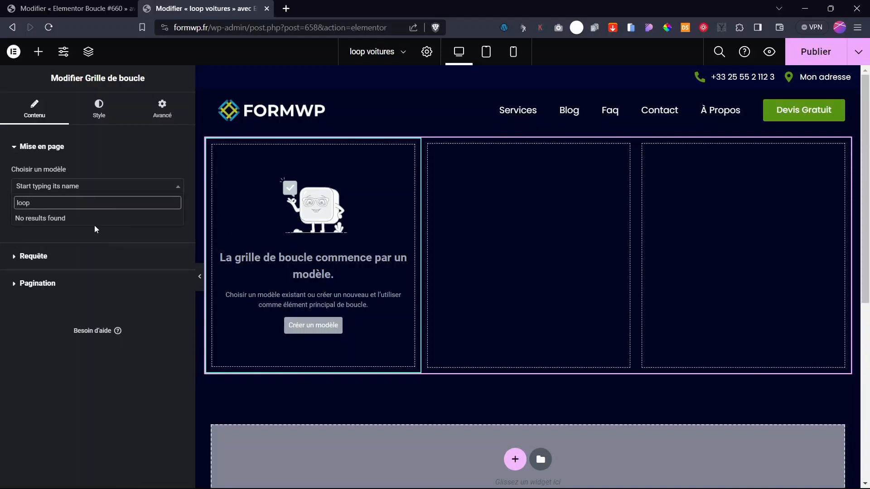
key(BackSpace)
key(BackSpace)
key(BackSpace)
key(BackSpace)
text(ele)
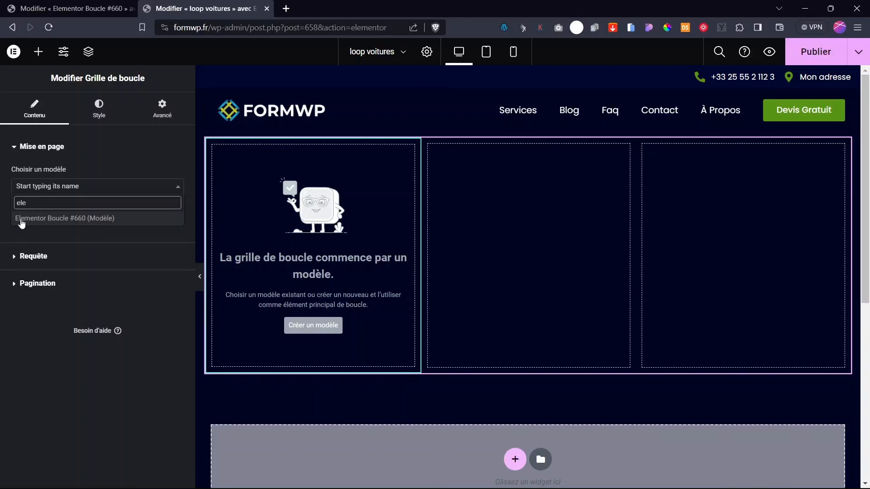
click(26, 217)
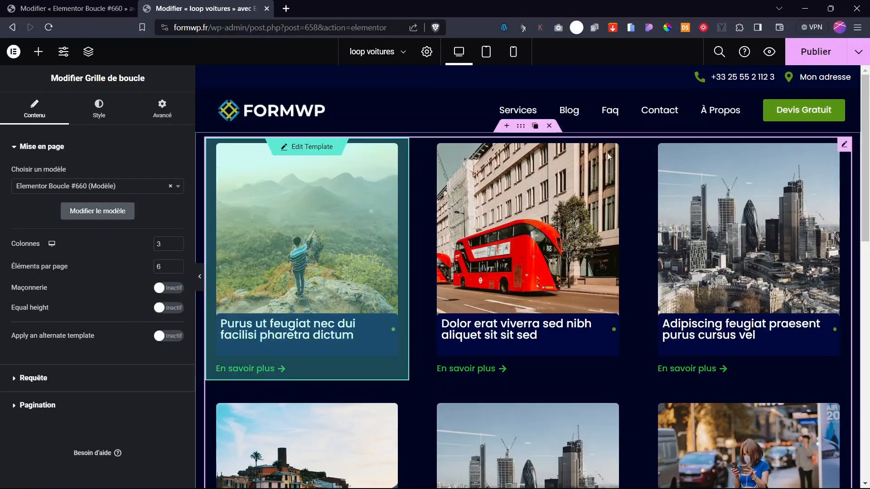
Step: Set the loop grid's query source to Voitures
mouse_move(868, 202)
mouse_down()
mouse_move(867, 365)
mouse_move(868, 202)
mouse_up()
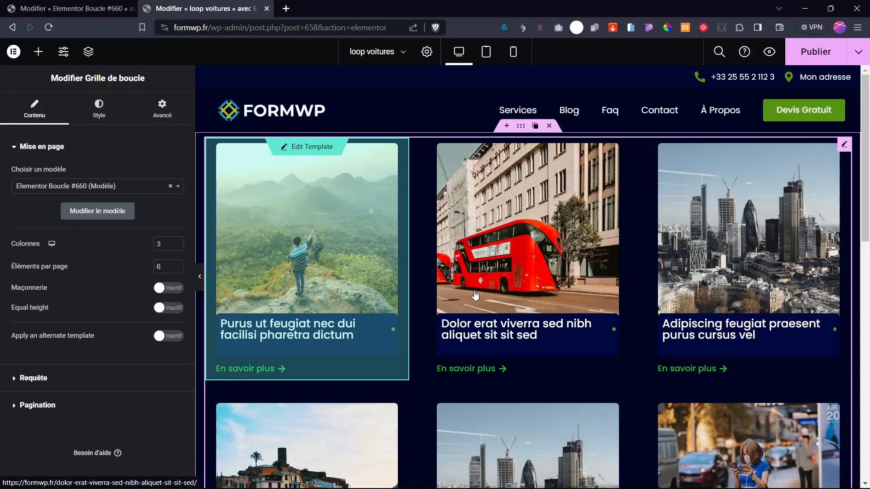
click(33, 377)
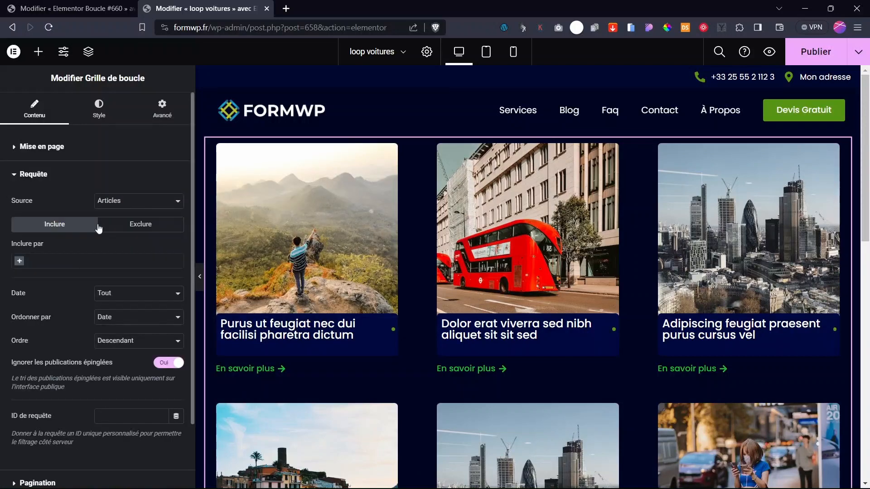
click(148, 204)
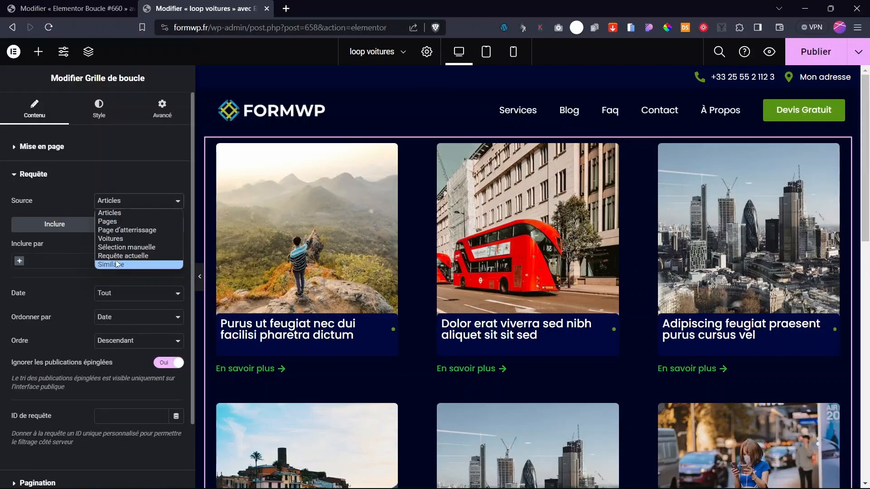
click(112, 239)
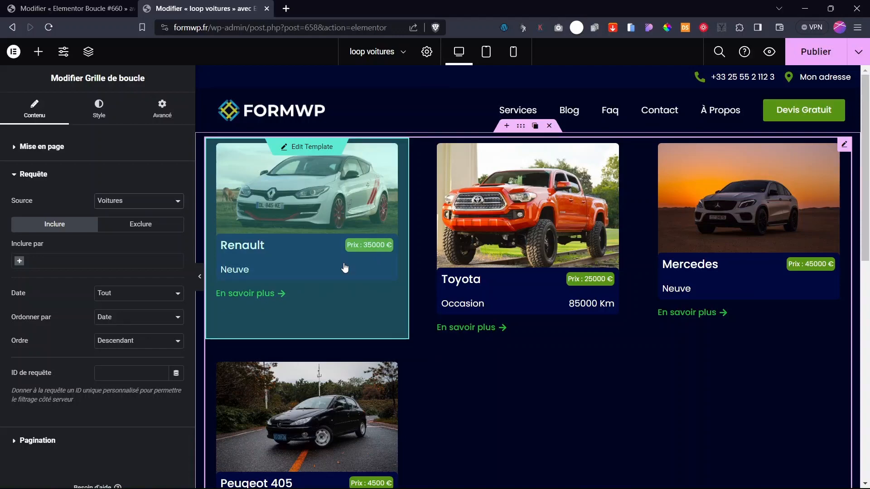
Step: Preview the full page and examine how the car cards line up in the grid
key(ctrl+p)
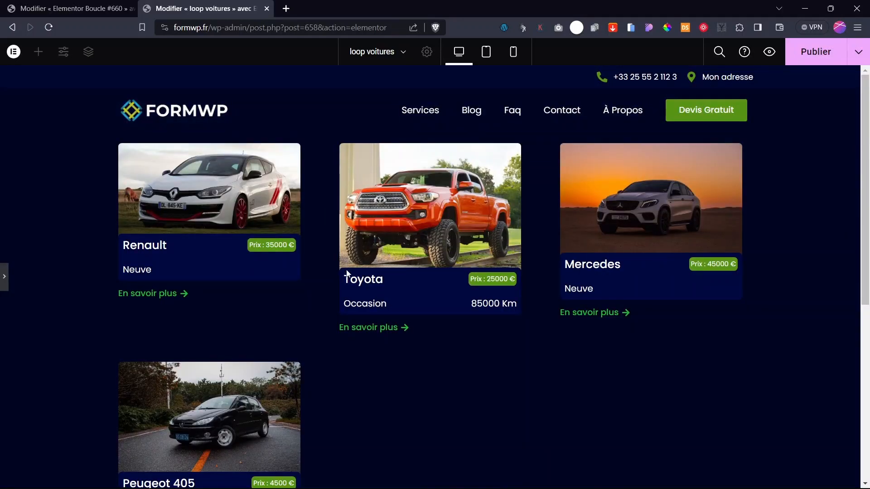
scroll(199, 251, down, 5)
scroll(204, 255, up, 5)
Step: In the Elementor Boucle #660 template, set the featured image's width and maximum width to 100%
click(72, 8)
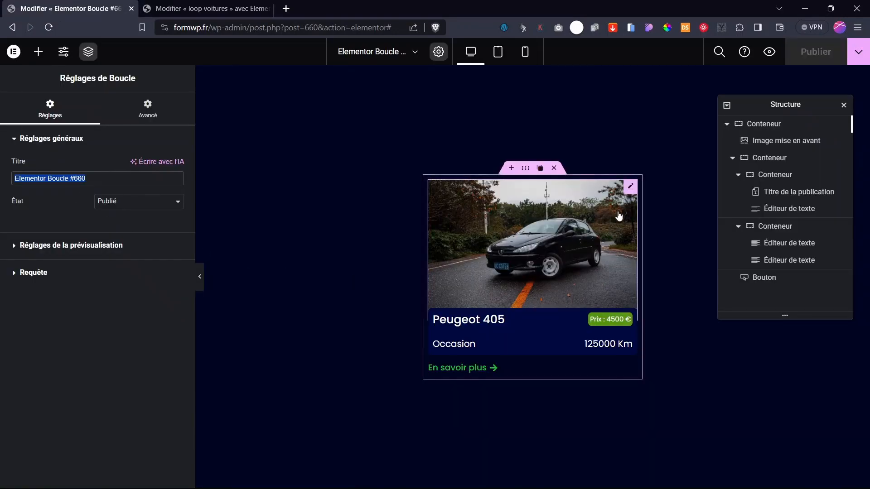
click(630, 186)
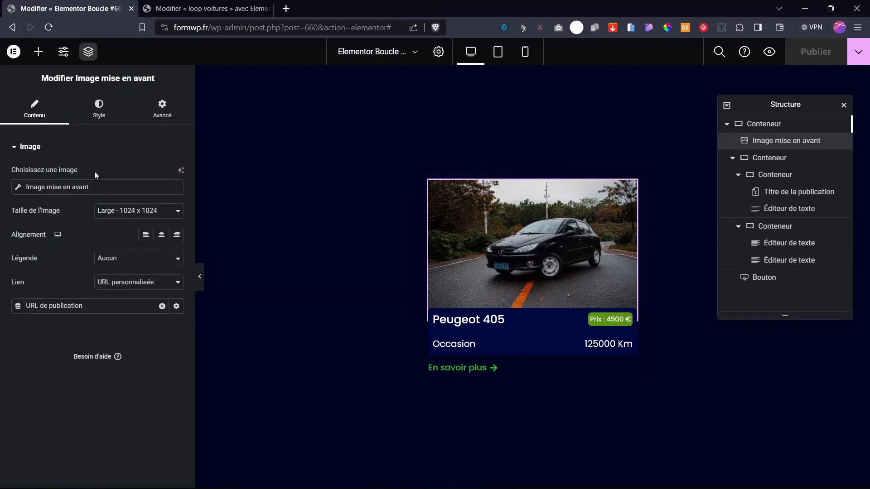
click(139, 213)
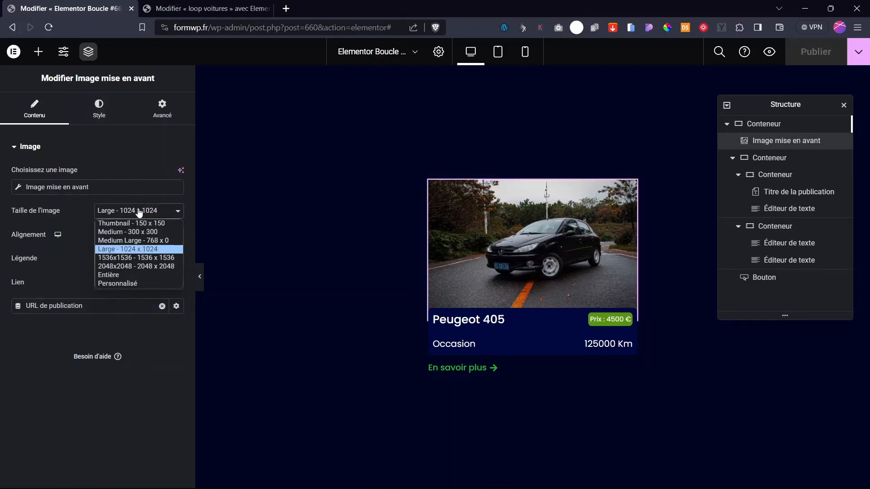
click(139, 213)
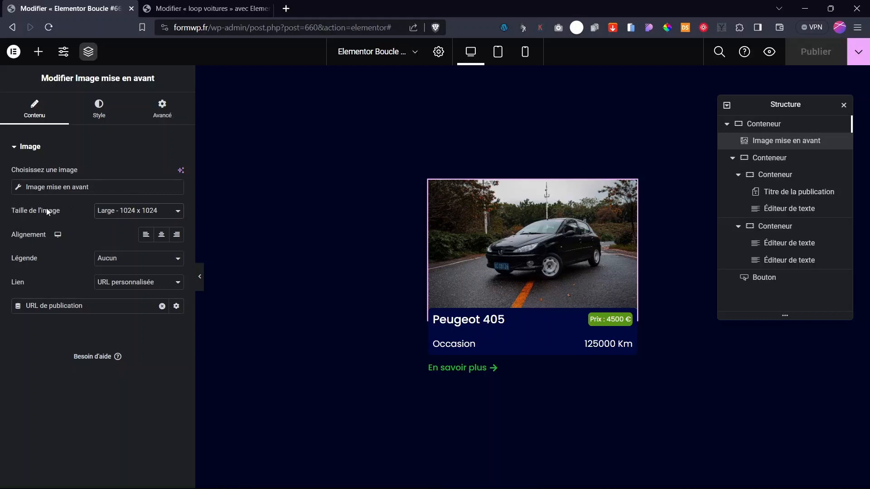
click(99, 111)
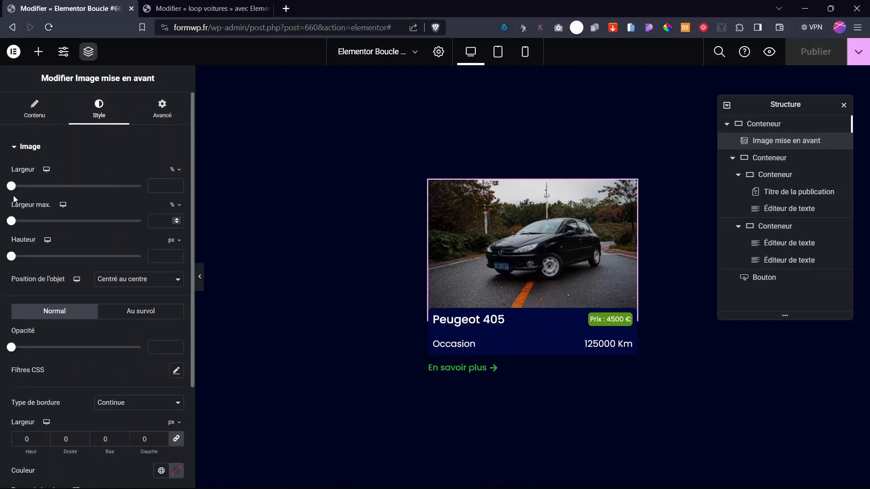
drag(12, 186, 154, 189)
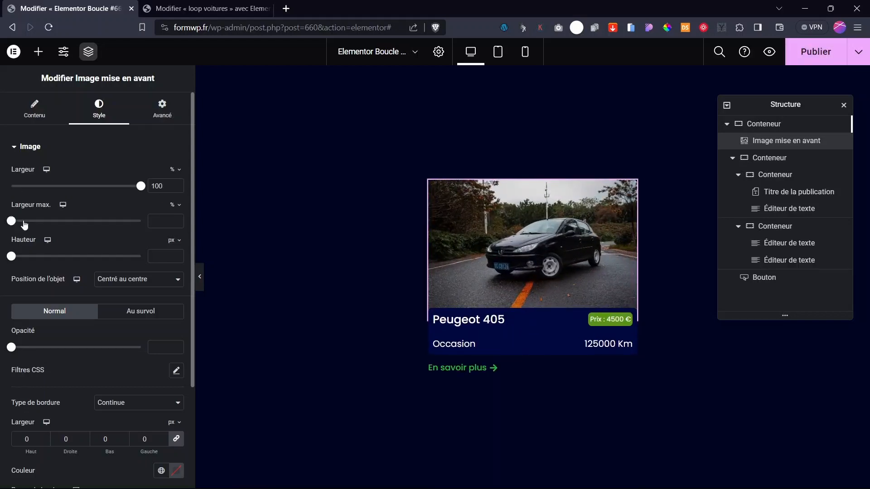
drag(11, 220, 203, 218)
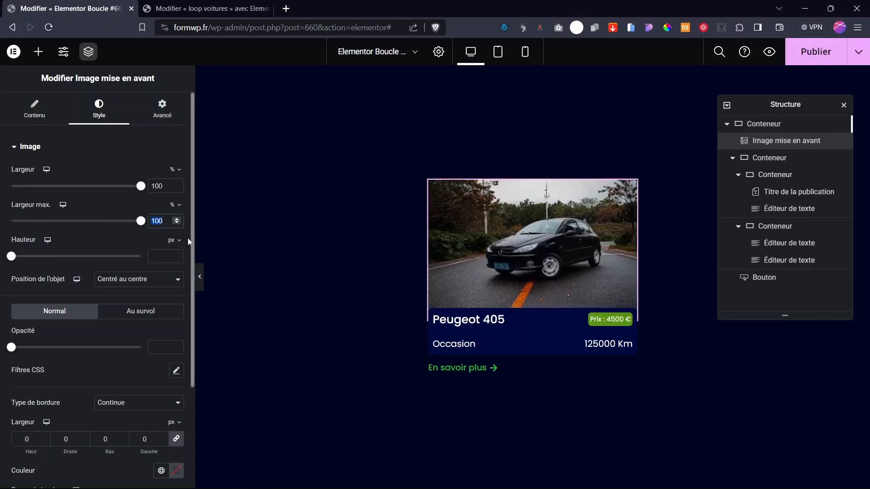
Step: Set the featured image's height to 32 vh
click(174, 240)
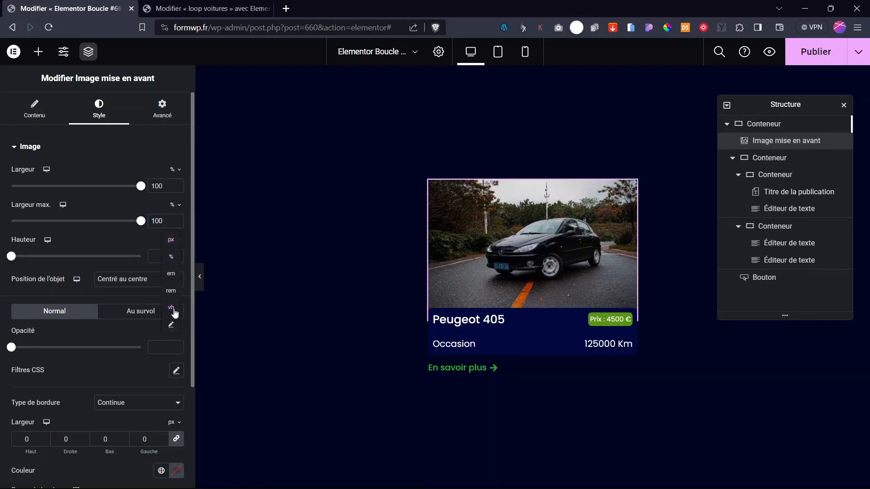
click(172, 308)
drag(15, 259, 55, 260)
click(177, 258)
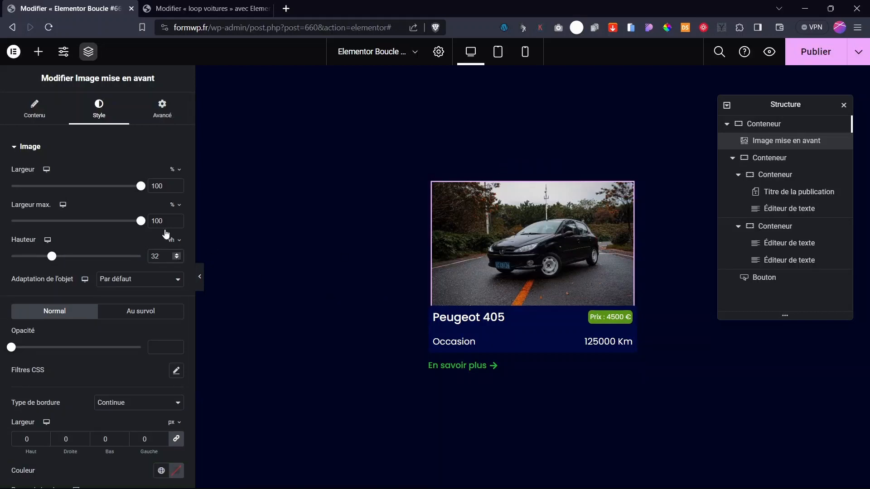
Step: Set the featured image's object fit to Couvrir, keep its position at Centré au centre, and publish the template
click(123, 279)
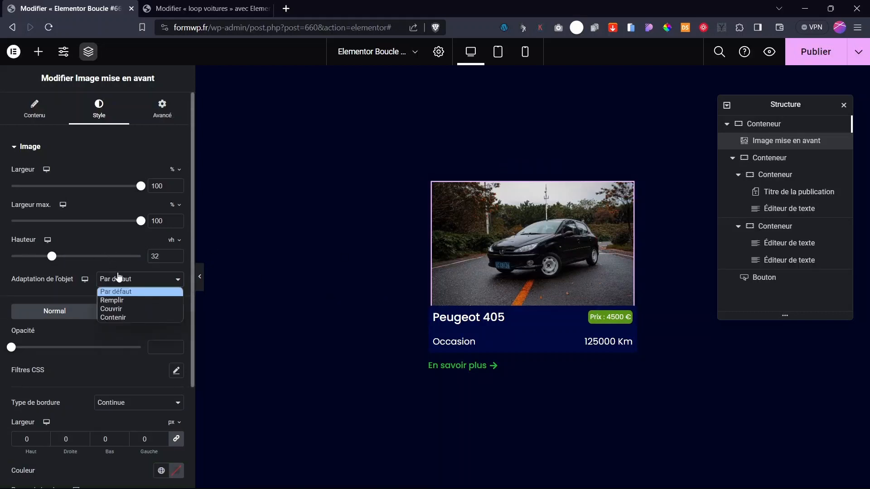
click(124, 299)
click(128, 281)
click(107, 304)
drag(73, 278, 38, 298)
click(127, 308)
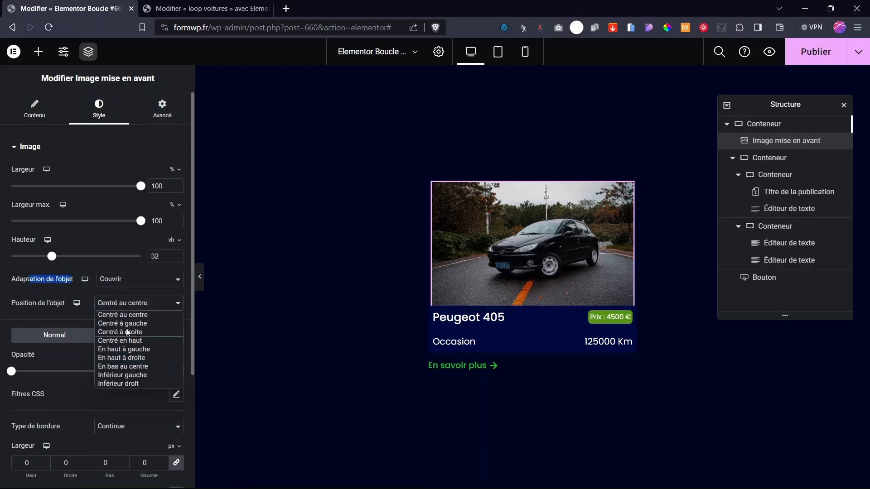
click(24, 269)
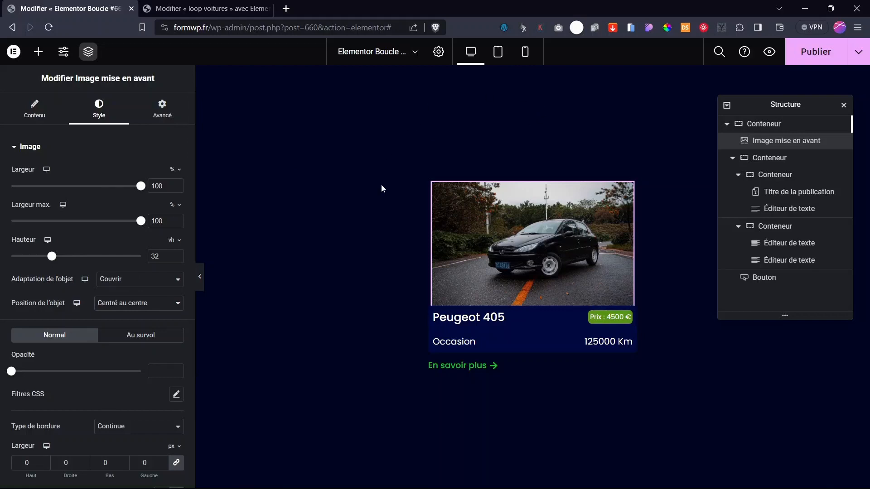
click(813, 52)
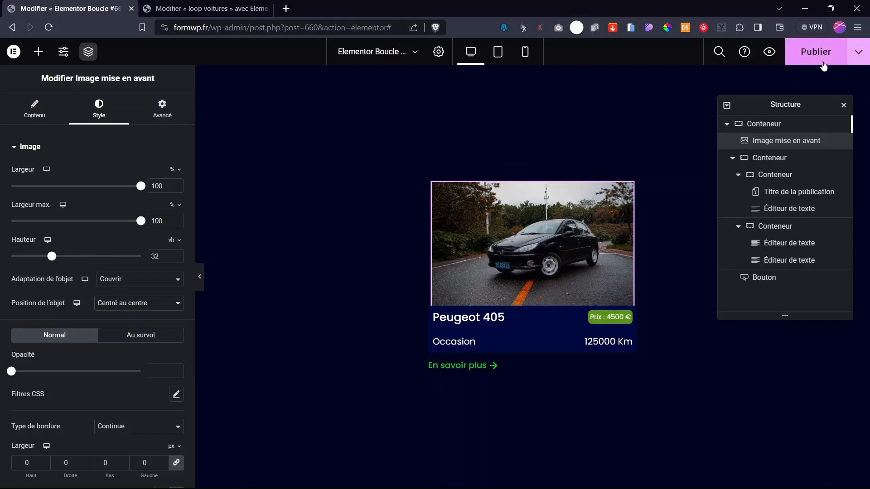
Step: Reload the loop voitures page and preview the car grid to check that the images share the same height
click(188, 5)
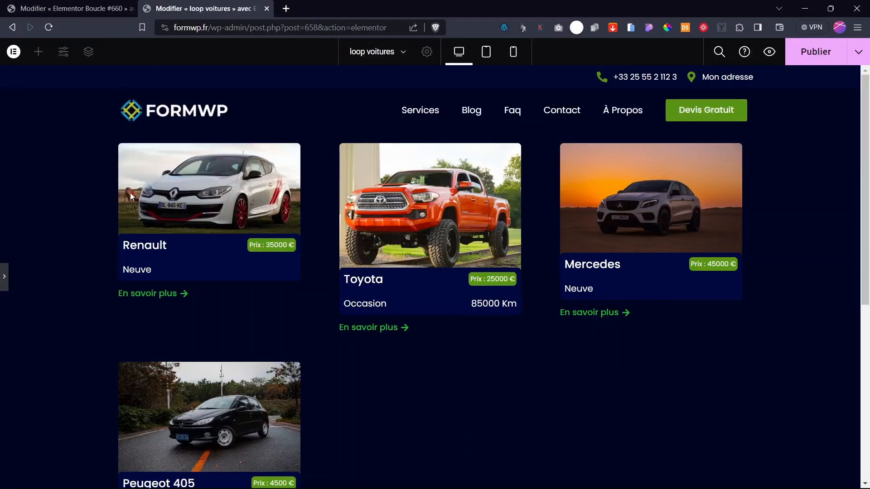
click(3, 278)
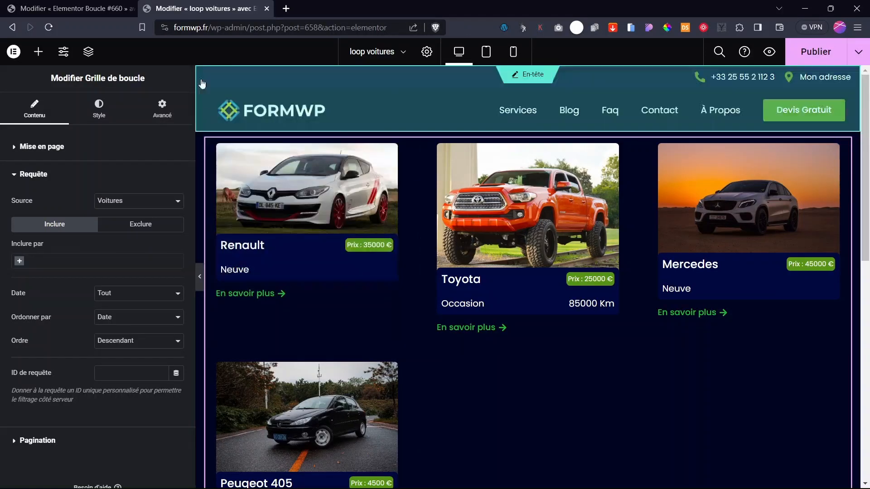
click(53, 32)
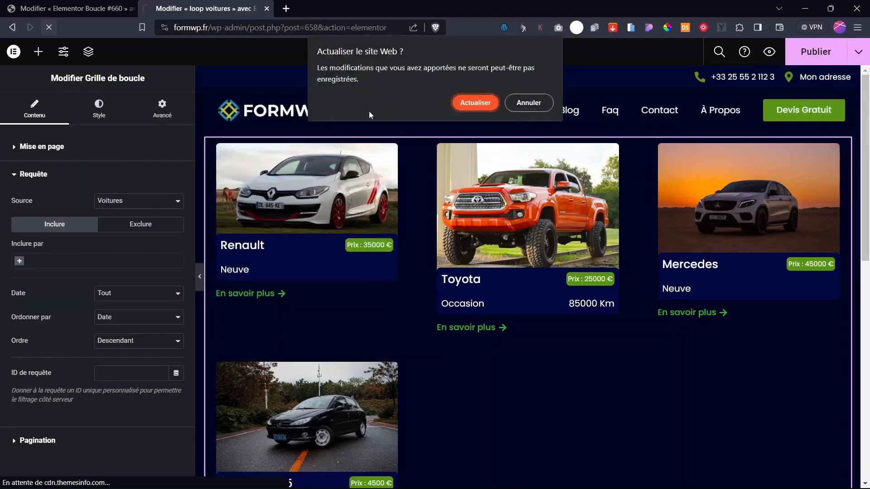
click(473, 103)
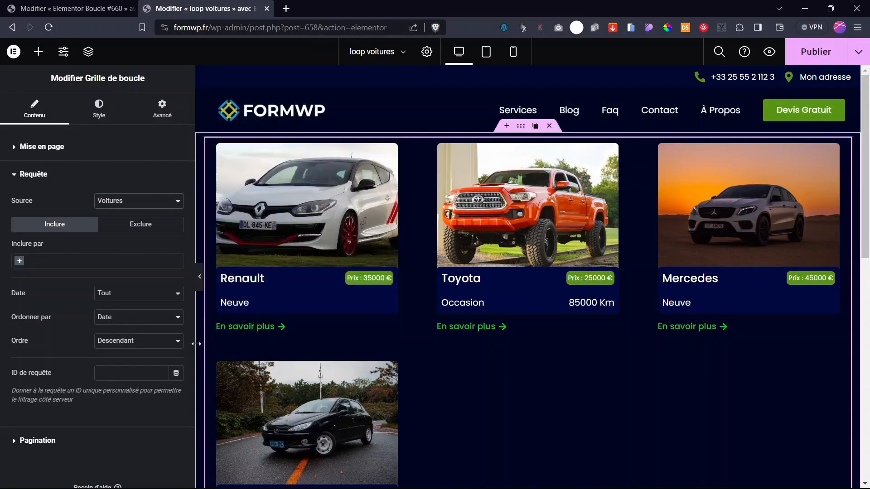
click(199, 276)
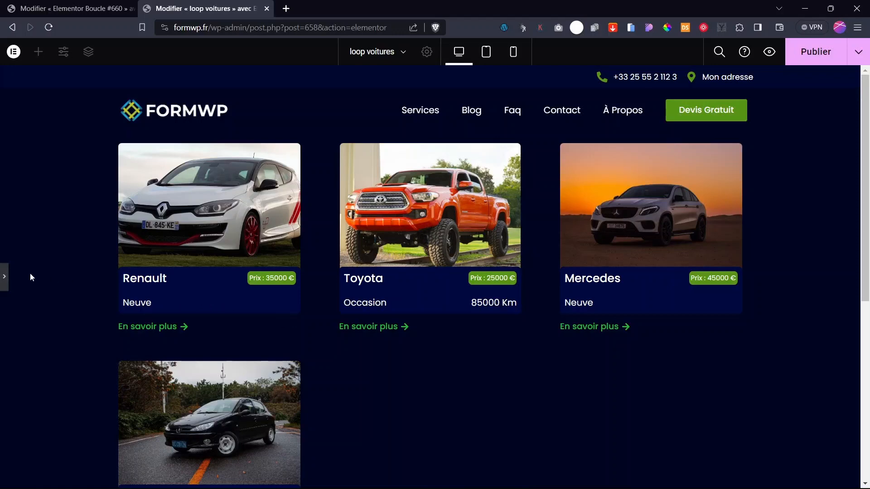
scroll(299, 295, down, 3)
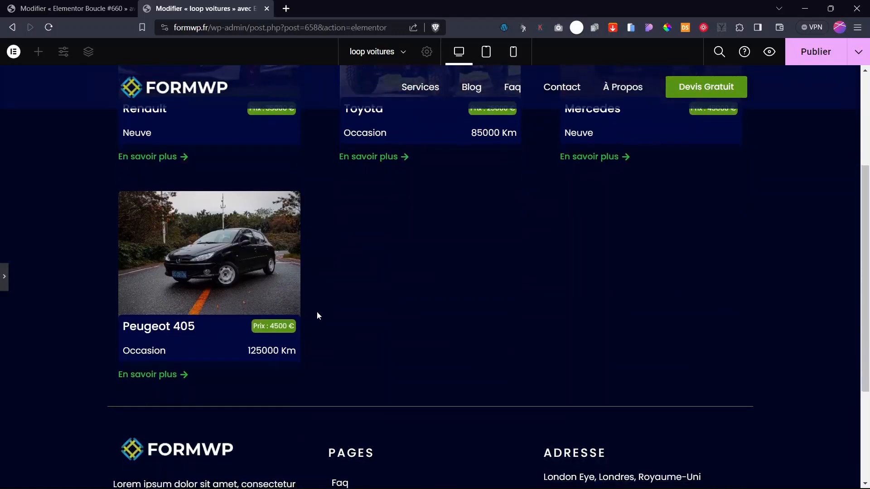
scroll(318, 309, up, 4)
Step: Set the loop grid's column spacing to 0 px and open its card template for in-place editing
click(4, 277)
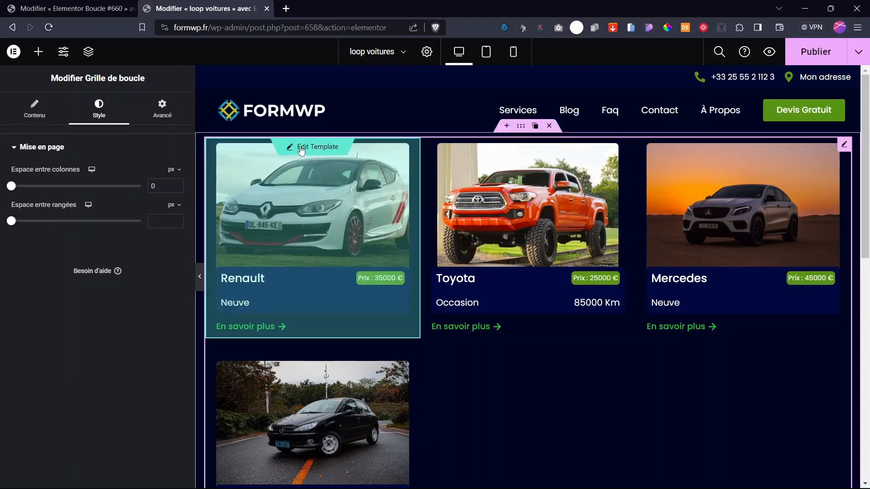
click(301, 149)
click(511, 292)
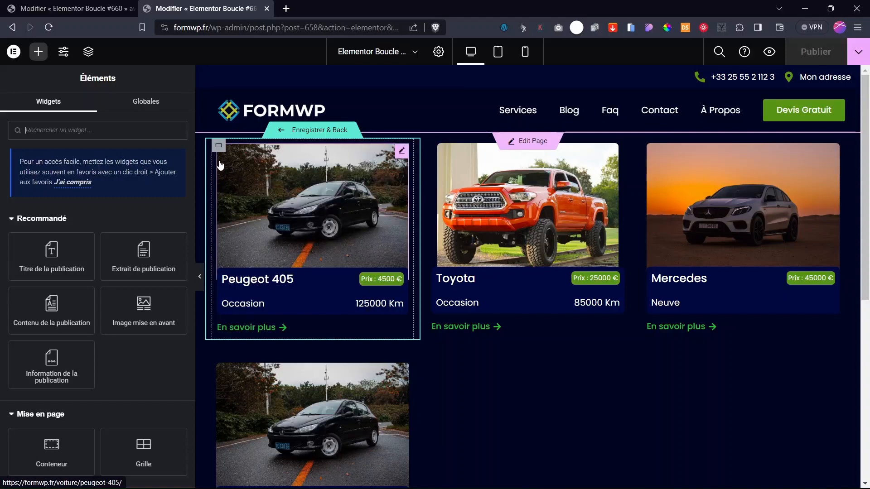
Step: Set the inner margin of the card's outer container to 0 px on all sides, save the template and return to the page
click(219, 147)
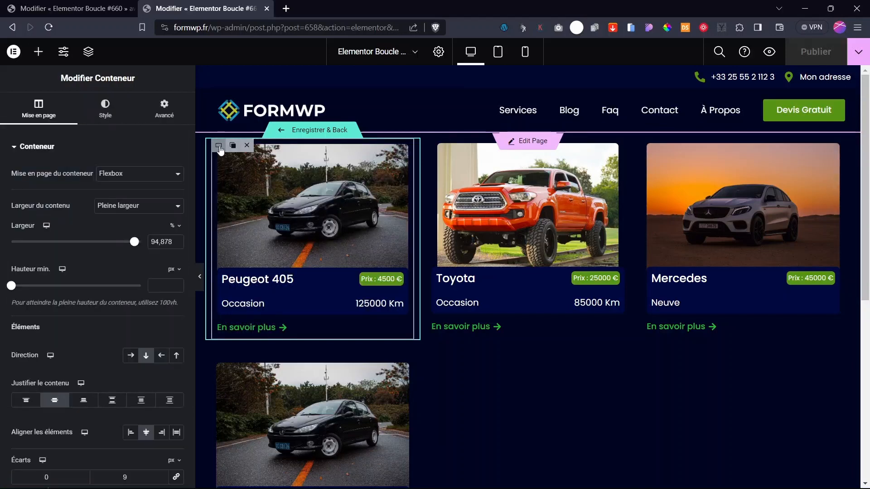
click(146, 118)
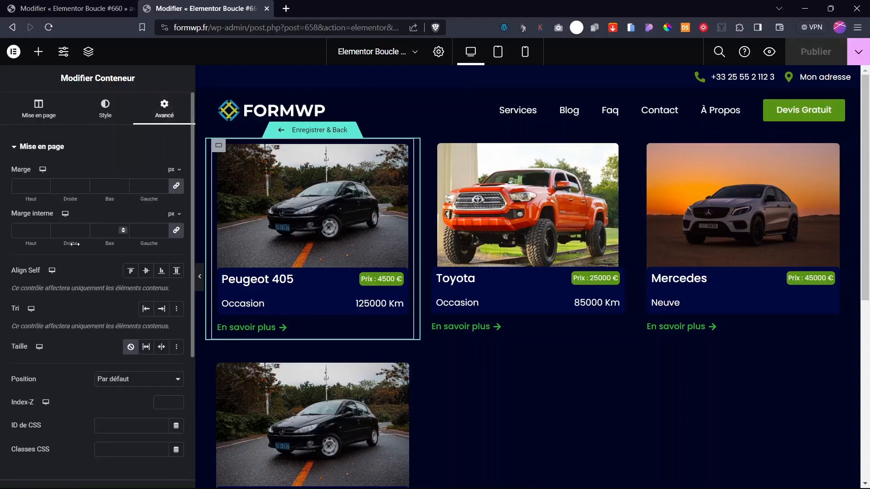
click(41, 242)
text(0)
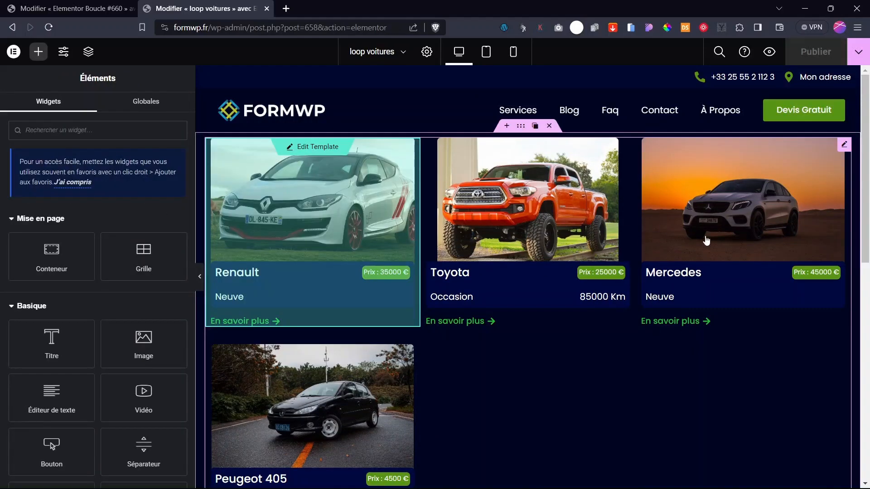
Step: Look over the car grid, then switch to the Elementor Boucle #660 template editor and reload it
scroll(706, 240, down, 5)
scroll(868, 280, up, 1)
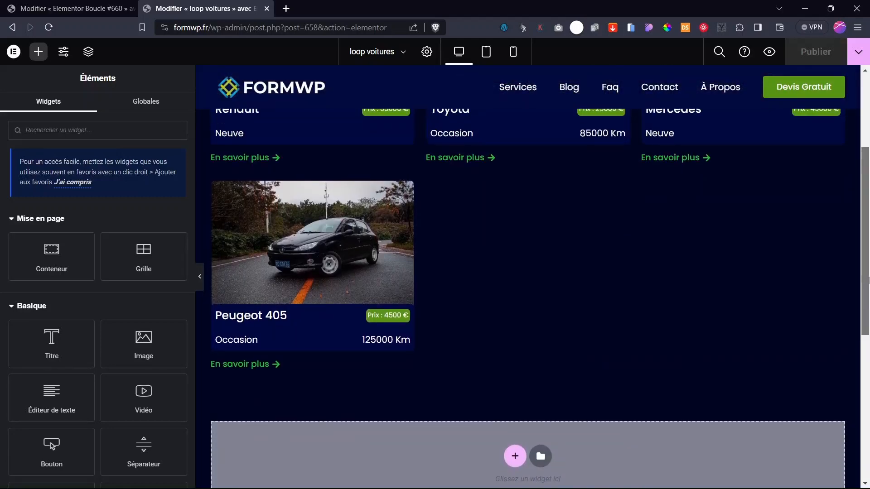
drag(868, 279, 867, 212)
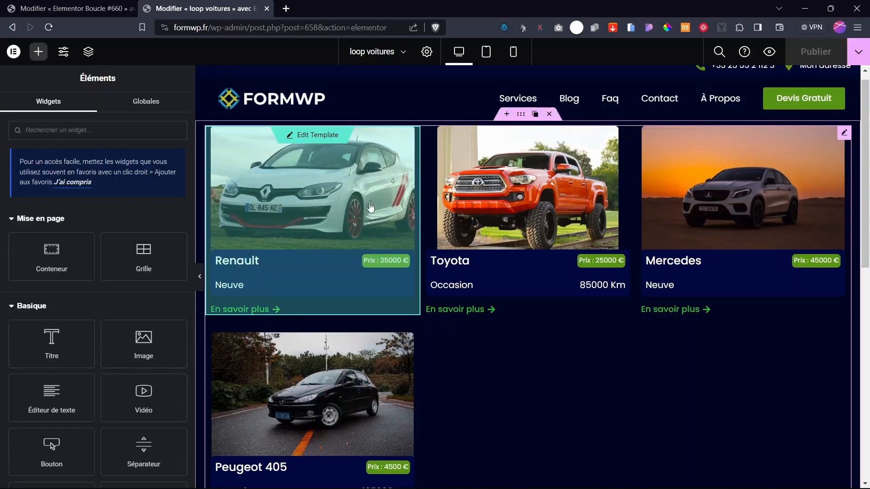
click(73, 6)
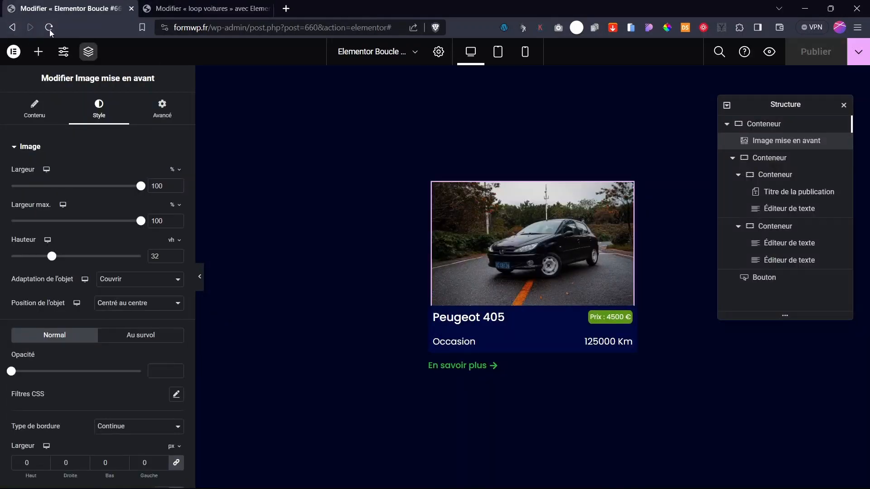
click(50, 28)
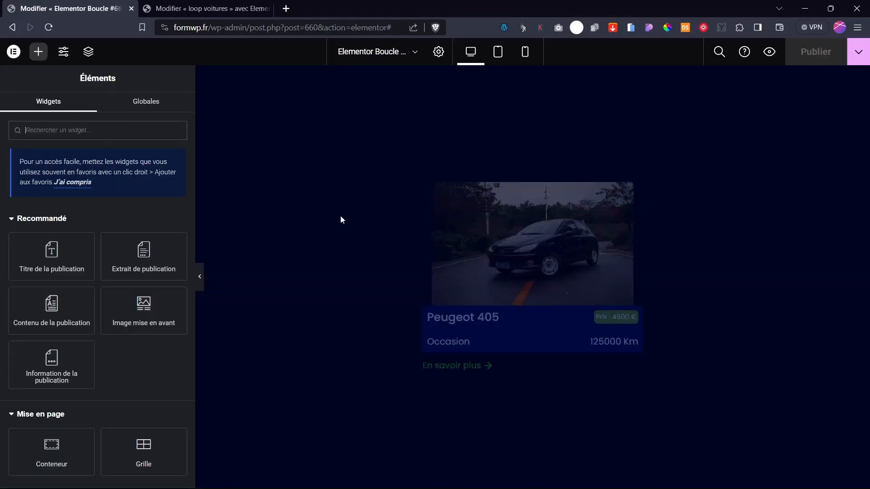
Step: Set the height of the card's featured image to 40 vh and publish the template
mouse_move(612, 214)
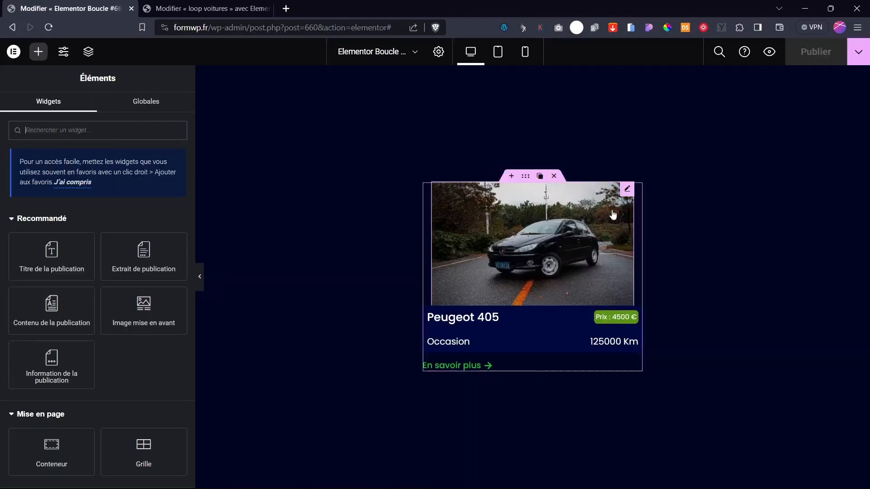
click(627, 190)
click(96, 111)
click(61, 256)
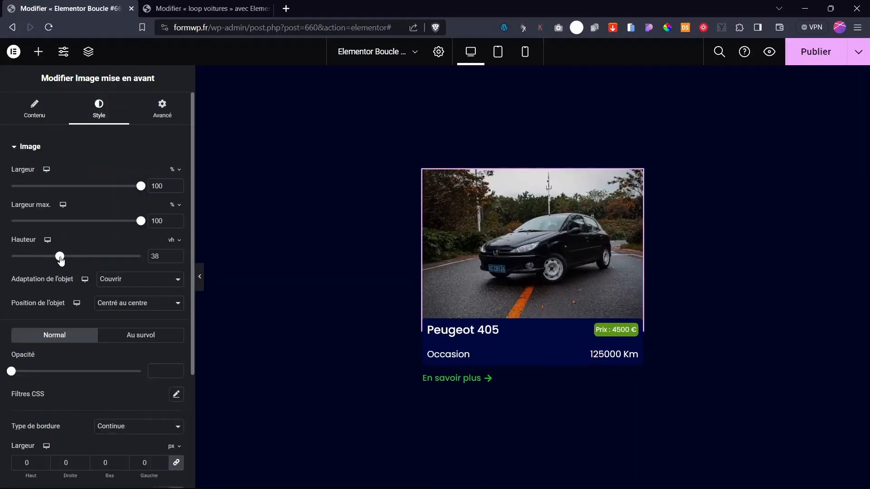
mouse_move(61, 260)
mouse_down()
mouse_move(14, 257)
mouse_move(36, 257)
mouse_move(65, 276)
mouse_up()
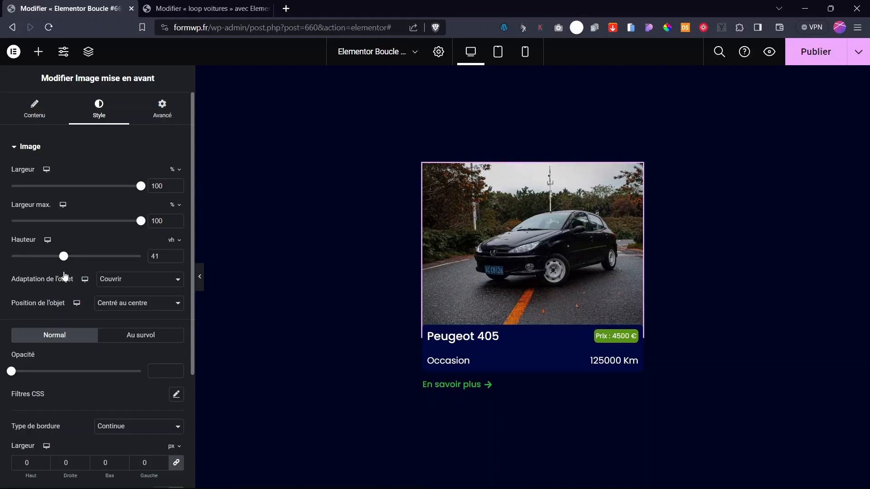
click(177, 258)
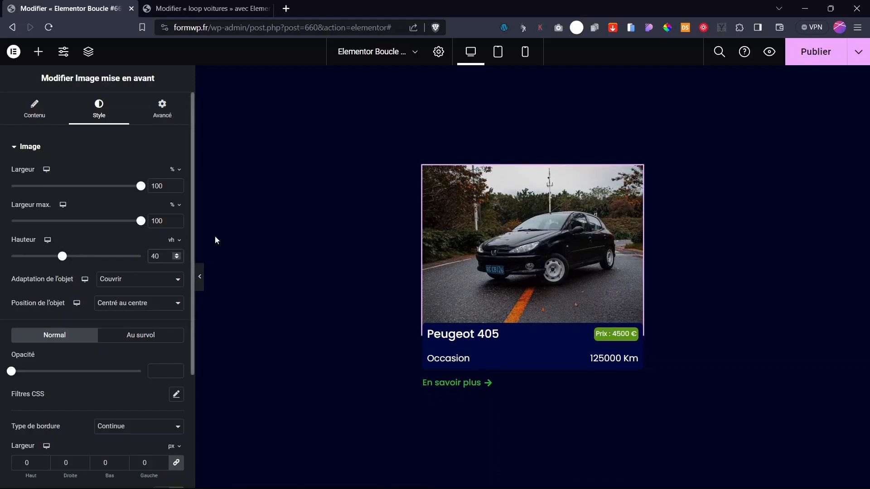
click(815, 62)
Step: Open the card template in place on the loop voitures page, check the image heights across the grid, and return to the page
click(204, 8)
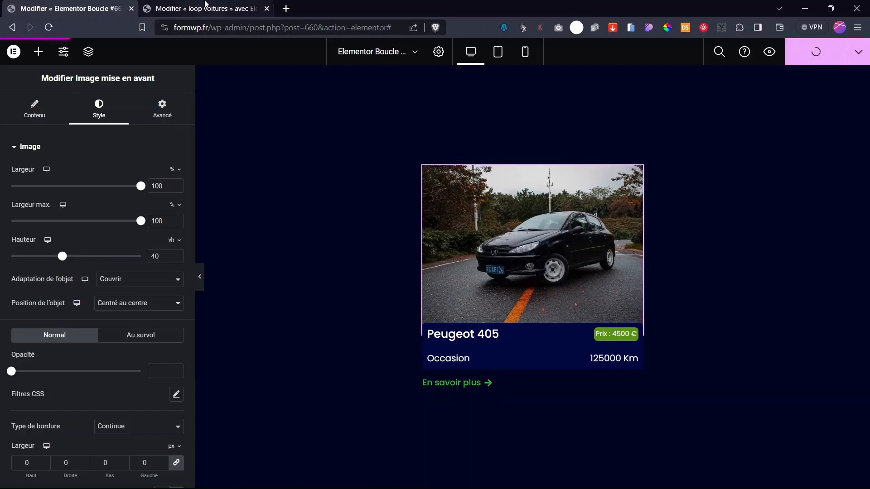
click(308, 138)
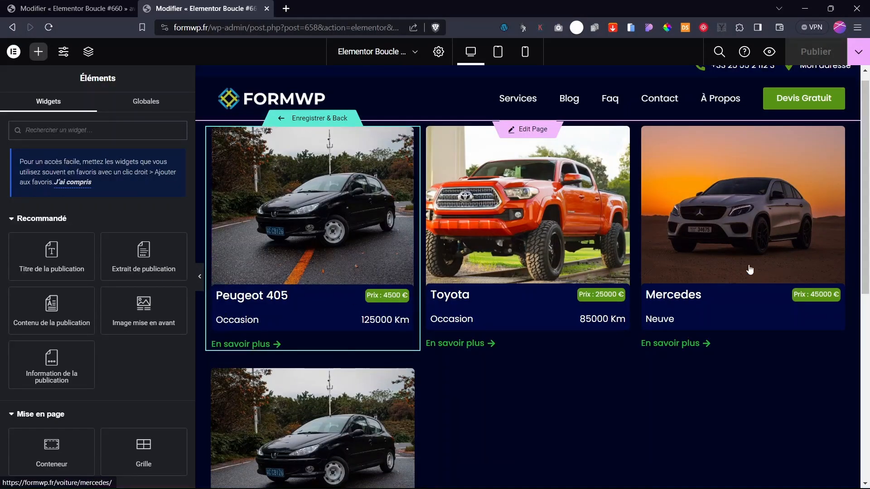
scroll(523, 335, down, 3)
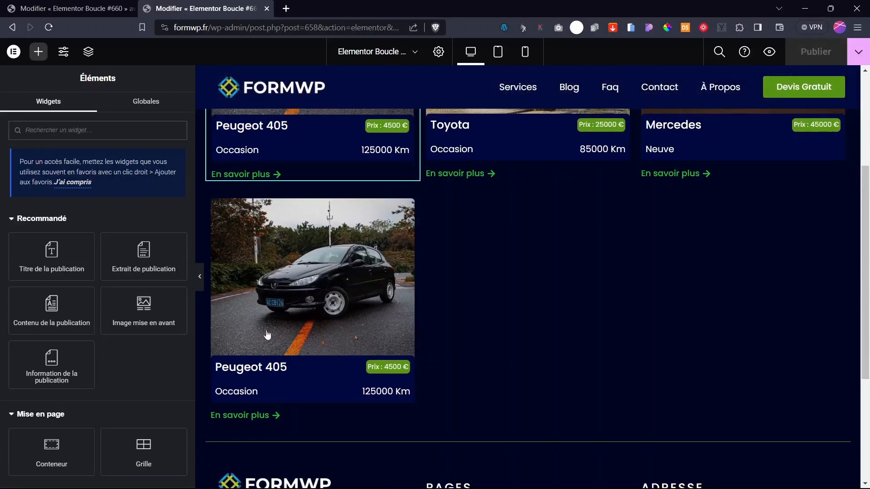
scroll(348, 324, up, 3)
click(294, 129)
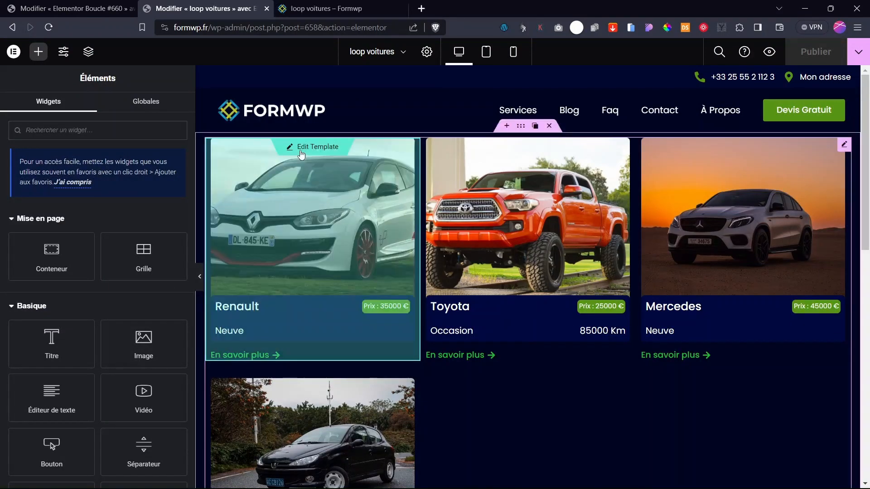
Step: Open the card template for in-place editing and set the publication title's font size to 16 px
click(299, 147)
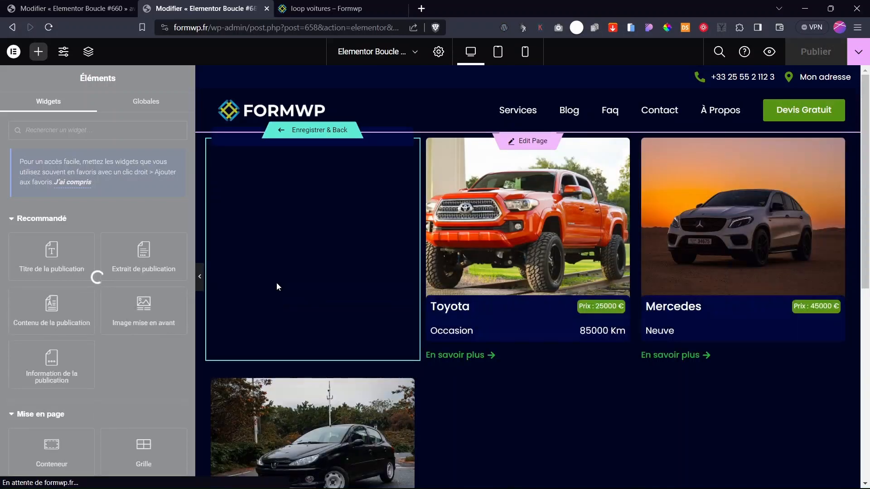
click(287, 306)
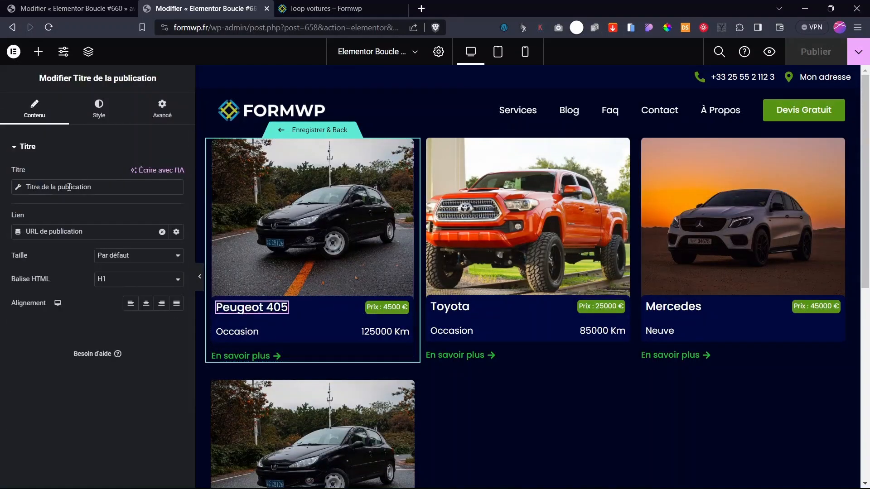
click(97, 111)
click(176, 198)
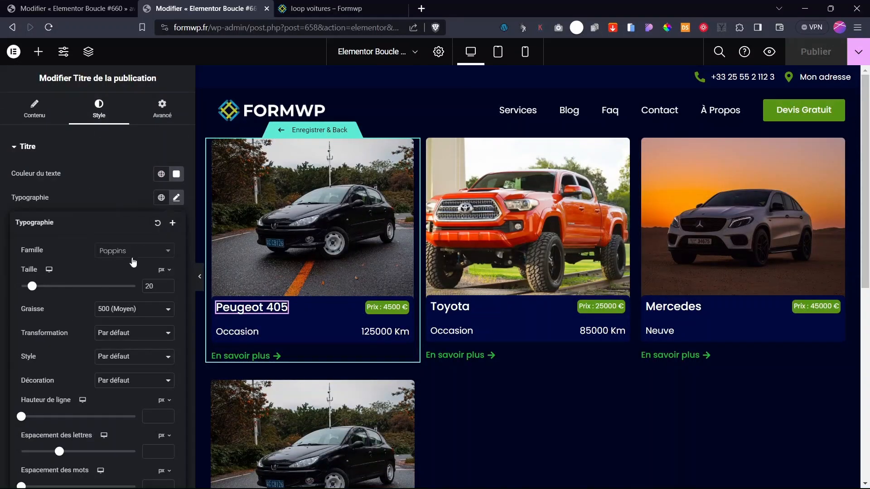
click(167, 288)
click(167, 289)
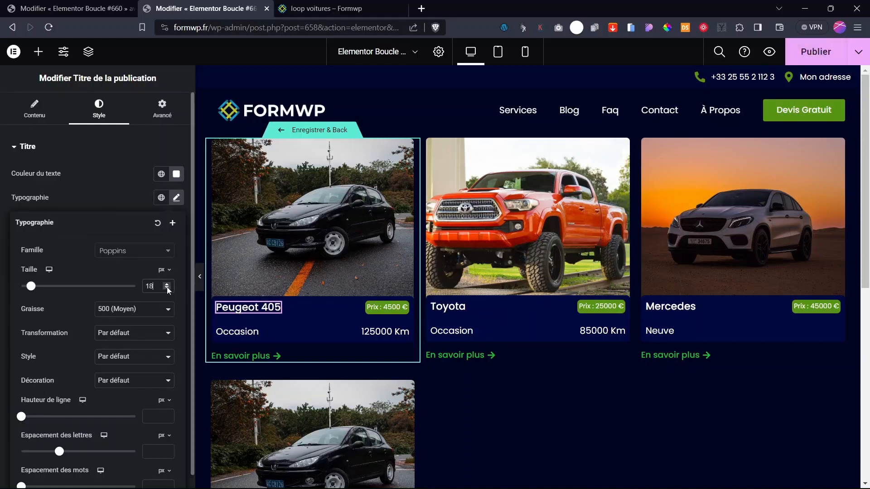
click(167, 289)
click(167, 289)
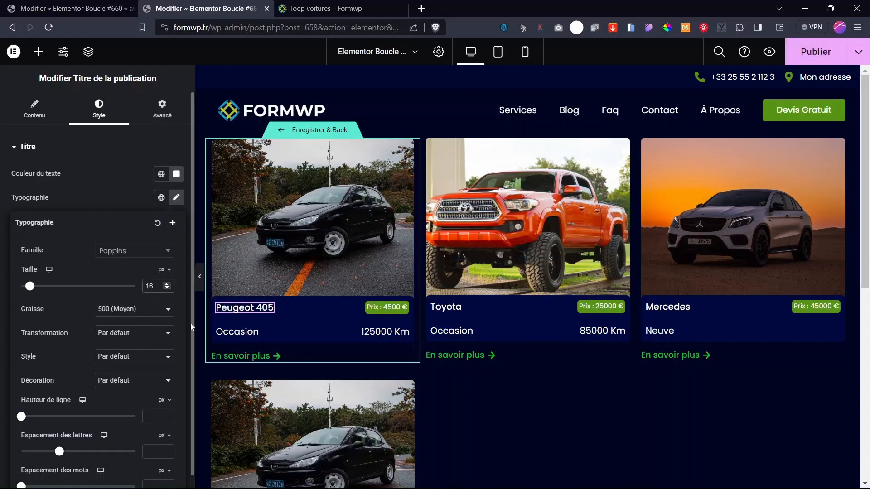
Step: Set the font size of the Etat de la voiture text to 13 px
click(240, 331)
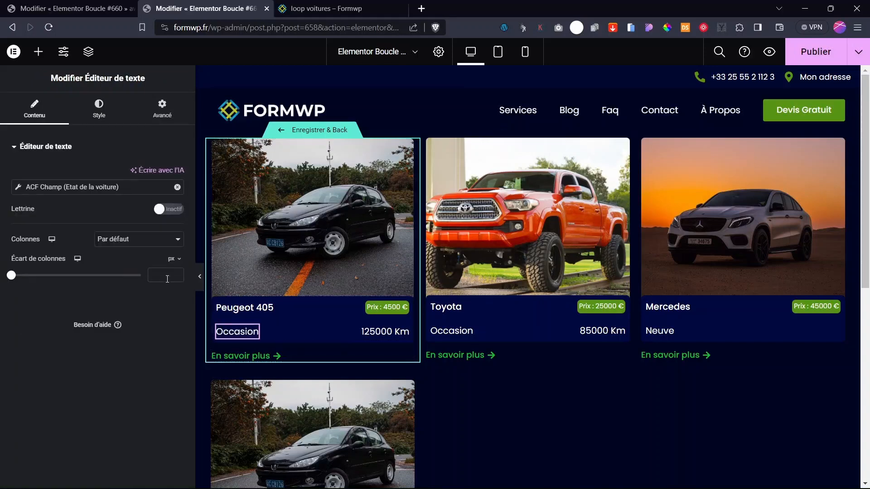
click(99, 109)
click(176, 222)
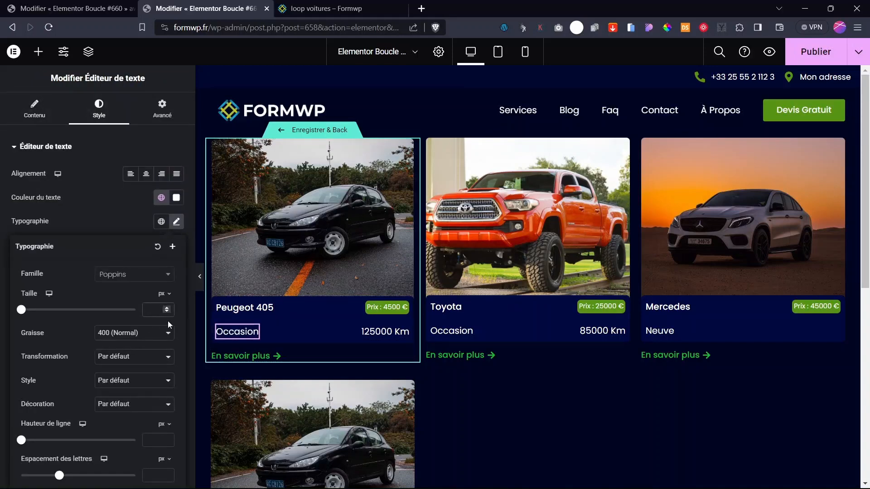
text(14)
key(Down)
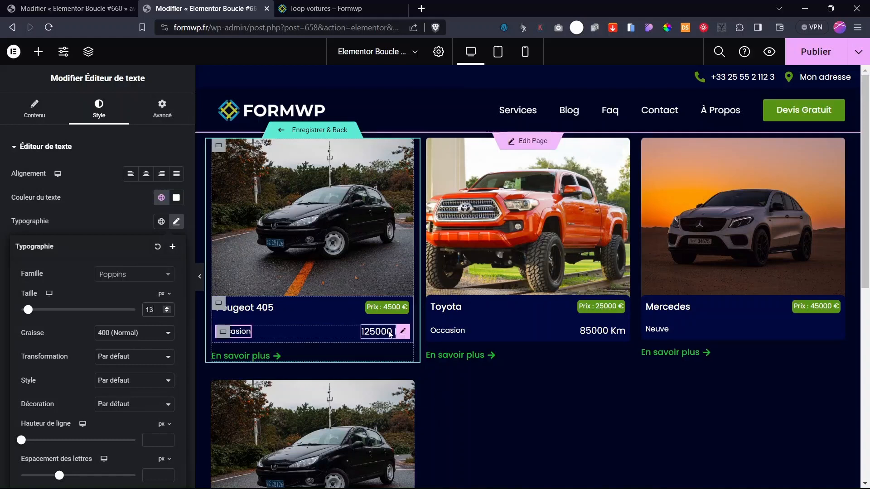
Step: Set the font size of the Kilométrage text to 13 px, save the template and return to the page
click(403, 332)
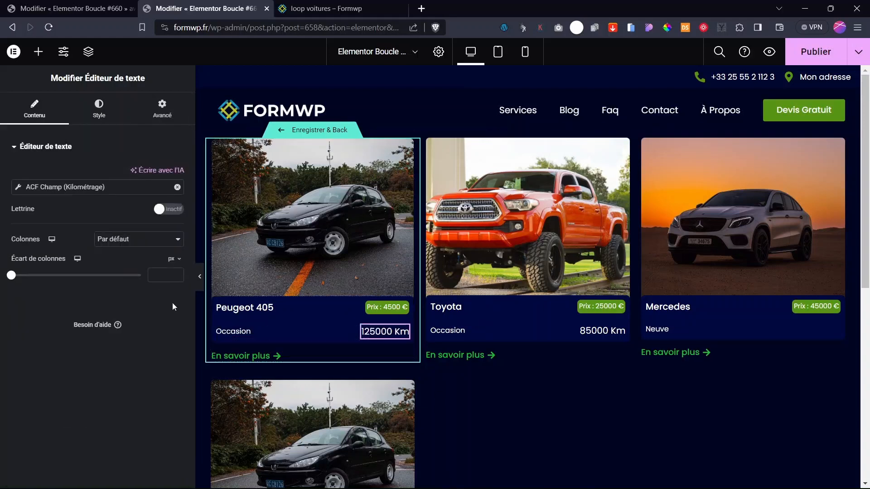
click(99, 111)
click(176, 221)
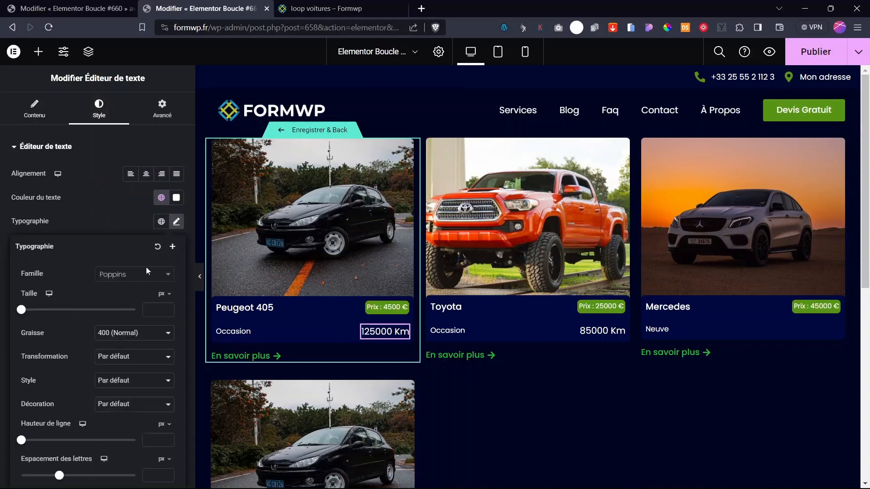
click(161, 311)
text(13)
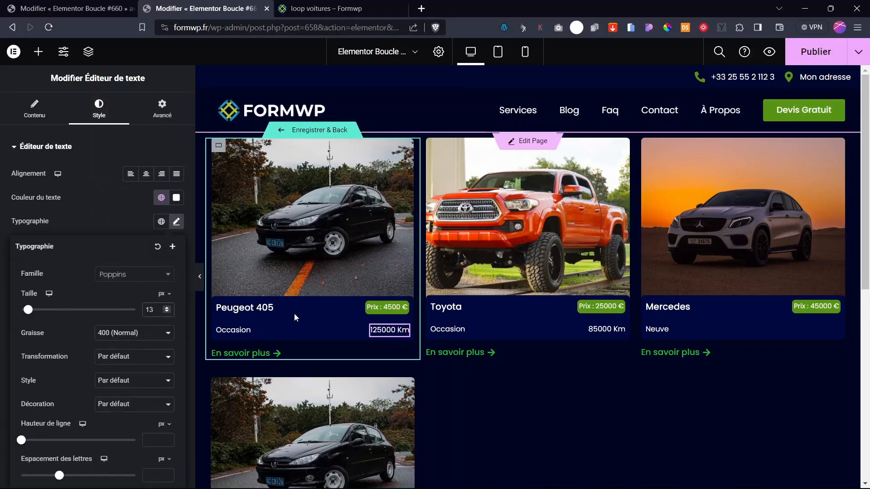
click(306, 130)
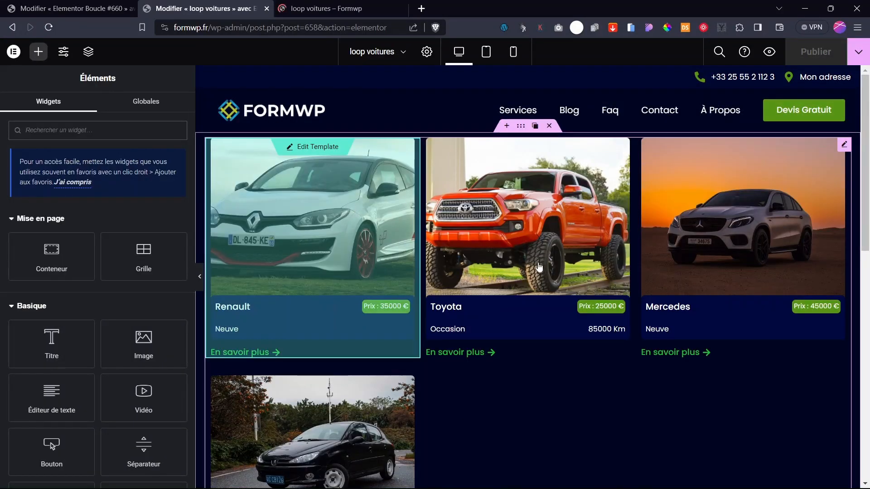
Step: Insert a single flexbox container with vertical direction above the loop grid
mouse_move(865, 184)
mouse_down()
mouse_move(865, 281)
mouse_move(865, 182)
mouse_up()
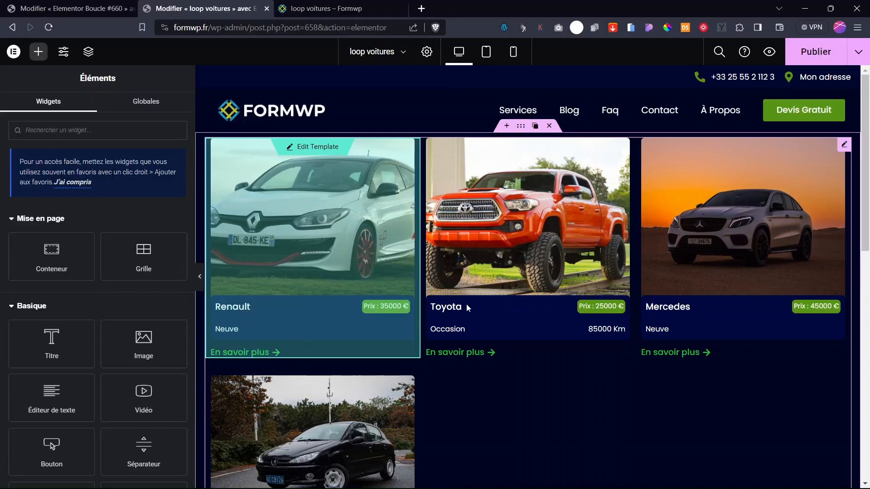
click(506, 126)
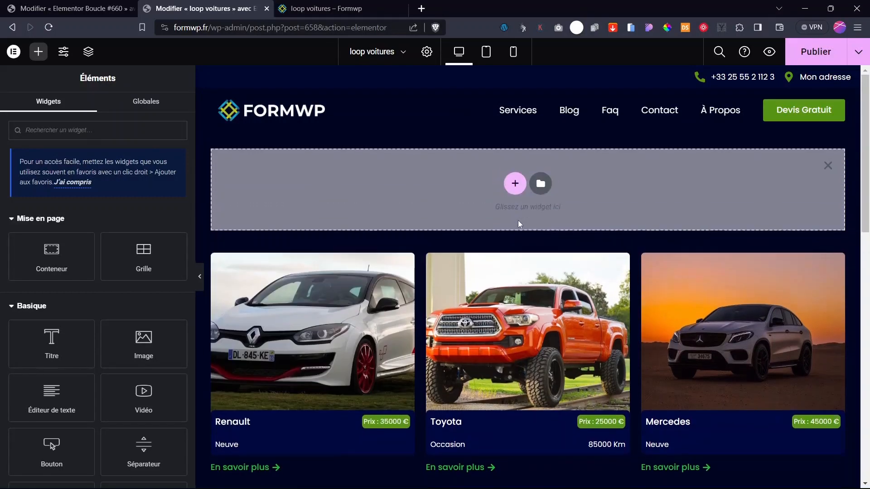
click(513, 183)
click(477, 229)
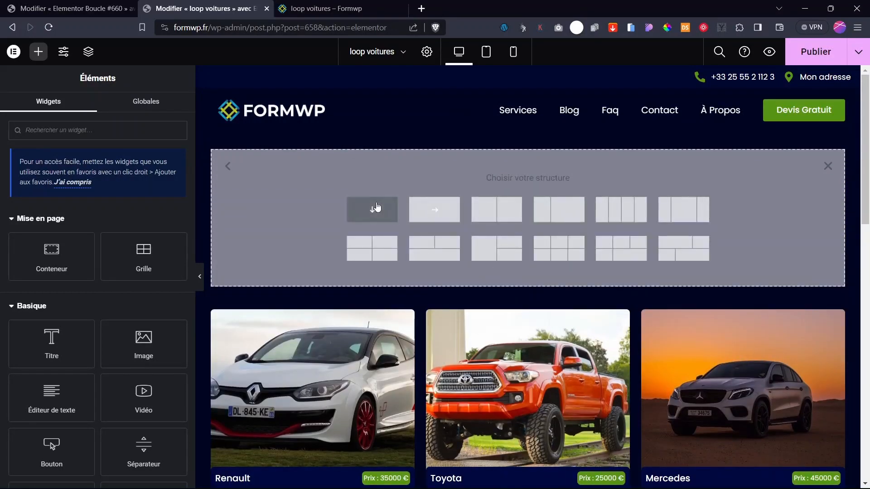
click(361, 208)
Step: Find the Taxonomy Filter widget by searching for "taxo" and place it in the new container
click(528, 165)
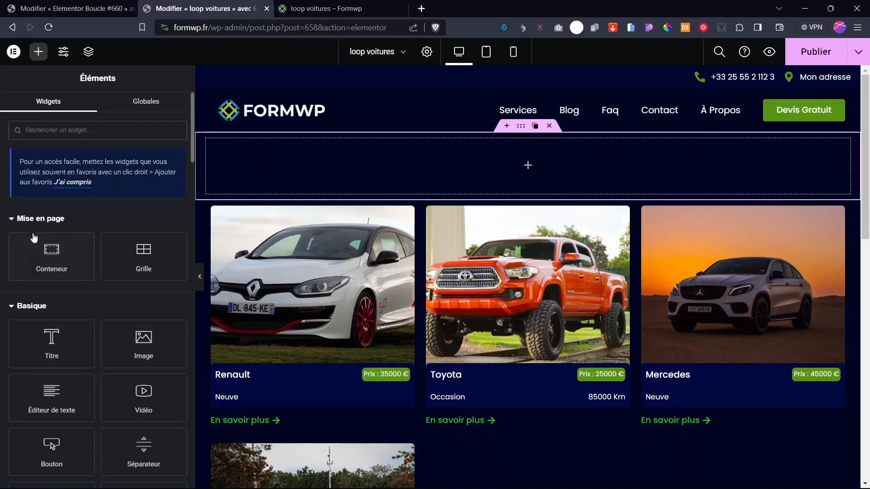
text(taxo)
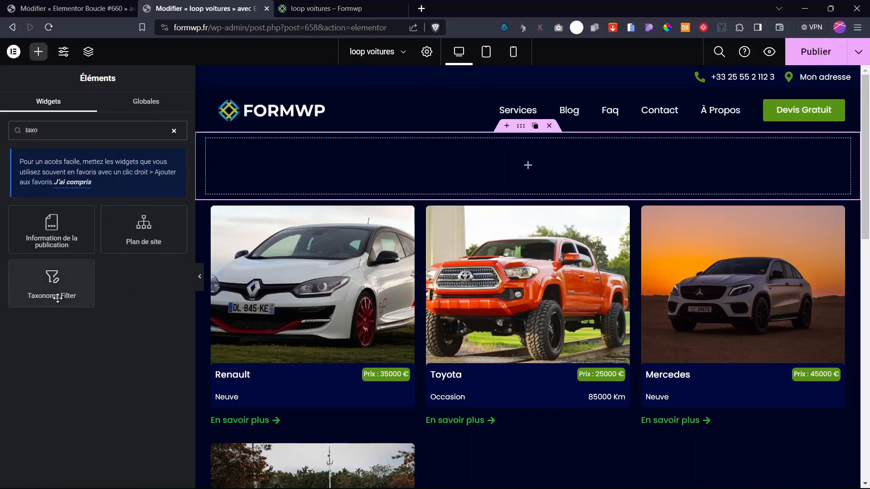
drag(64, 291, 570, 163)
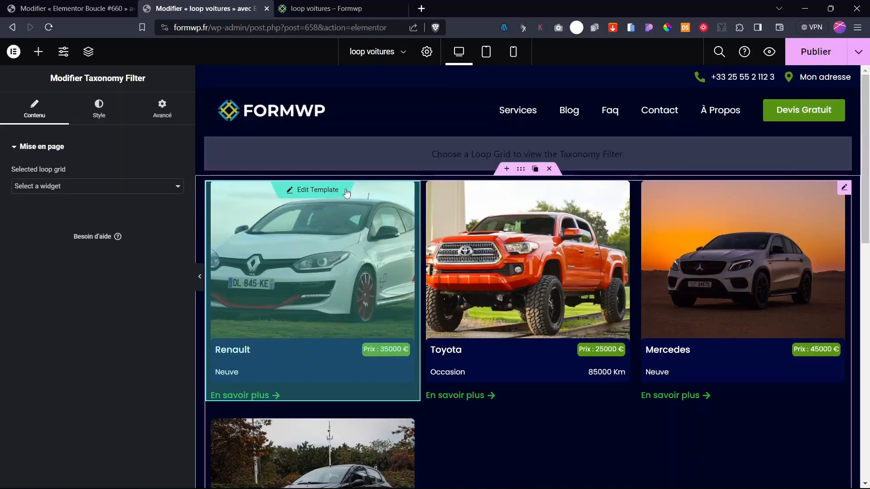
Step: Link the taxonomy filter to Loop Grid 1 with the Marques taxonomy and open its style settings
click(83, 186)
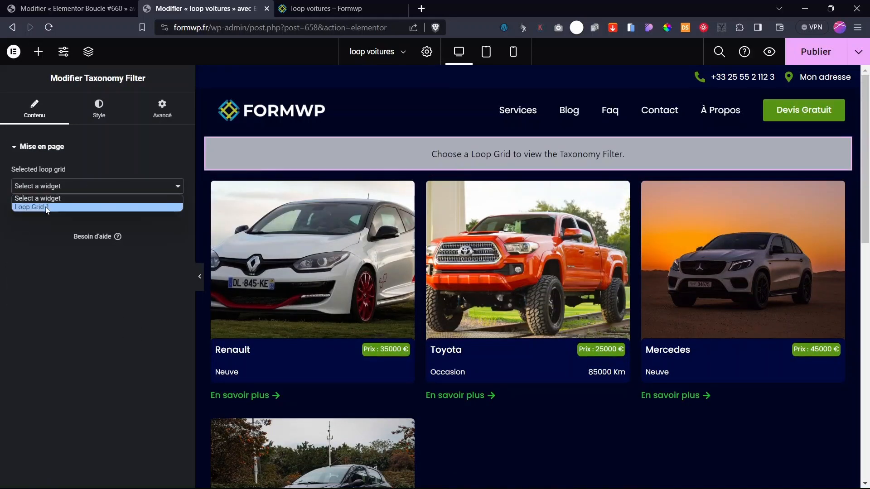
click(47, 208)
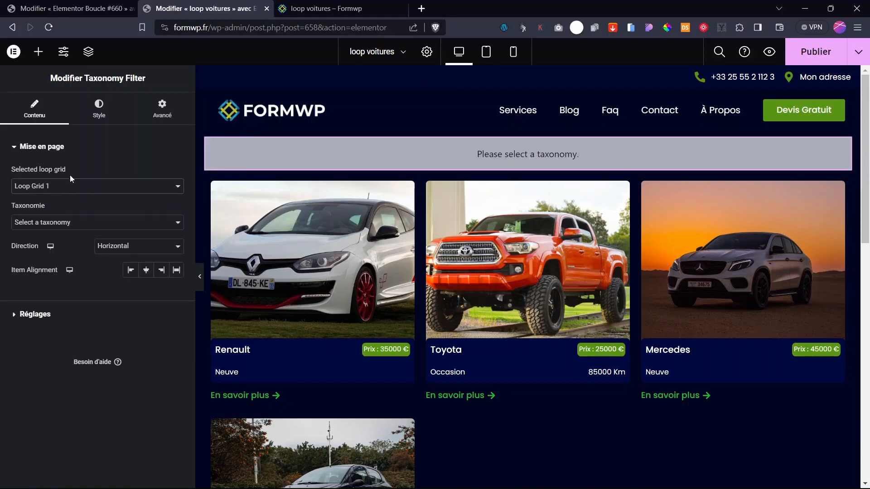
click(61, 227)
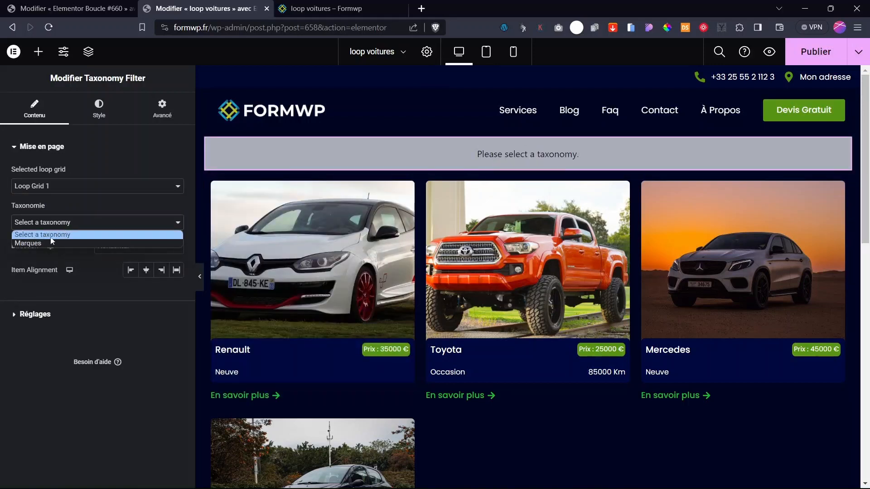
click(34, 241)
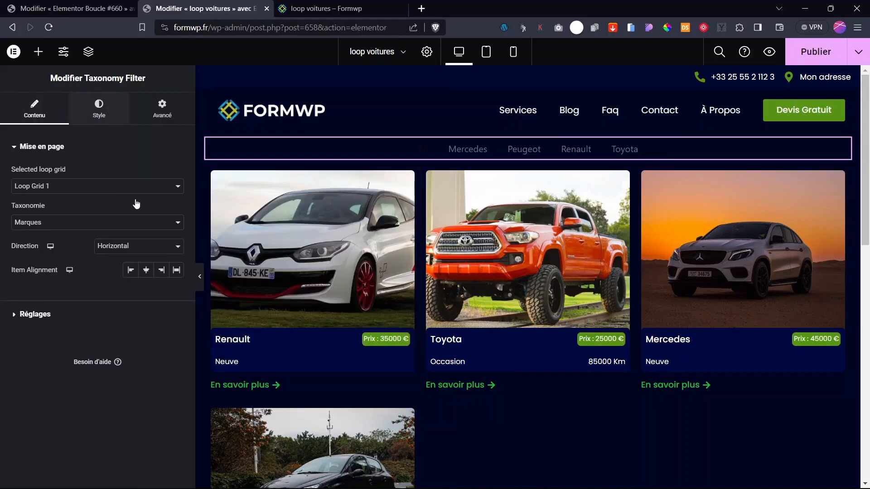
click(99, 109)
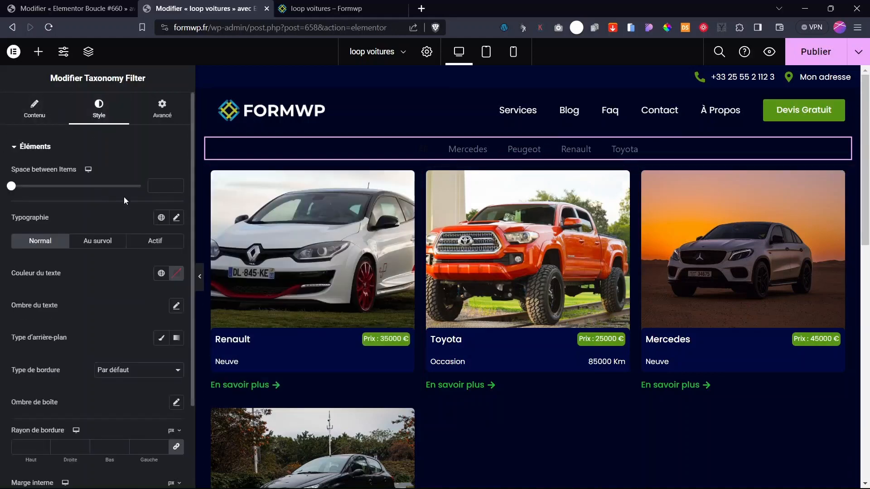
Step: Set the normal text color of the taxonomy filter items to #FFF7F7
click(175, 273)
text(#FFF7F7)
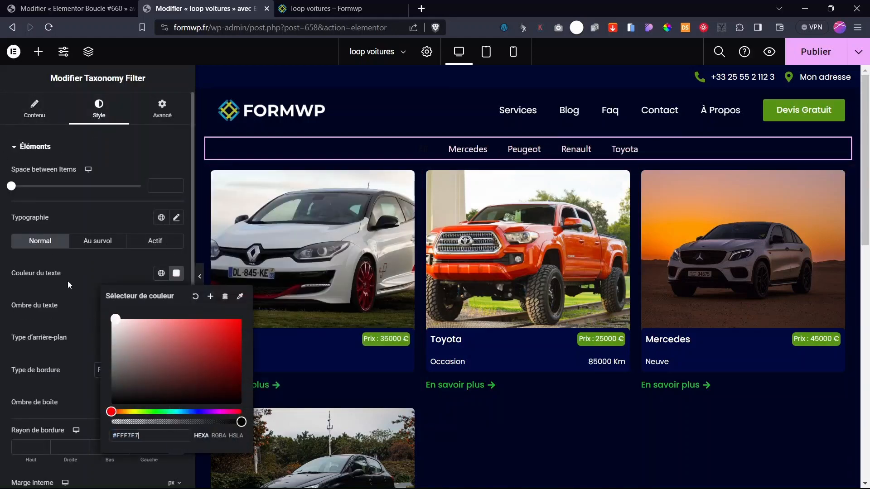
click(94, 317)
Step: Give the normal filter items a 2 px Continue border in the global Accentué color, with a 6 px border radius
scroll(74, 407, down, 3)
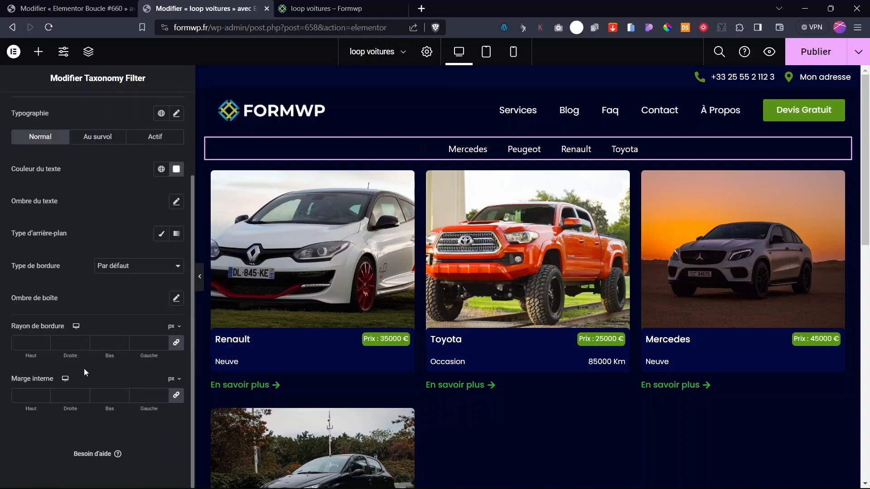
click(131, 270)
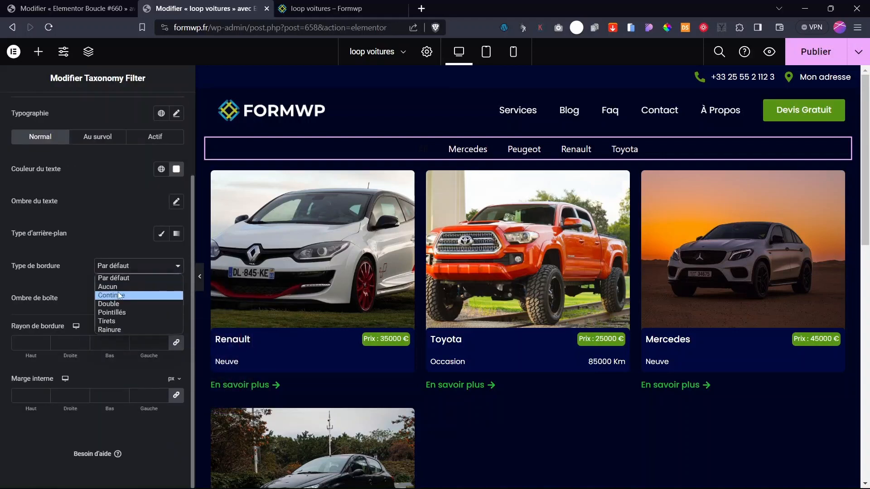
click(150, 295)
click(136, 266)
click(115, 291)
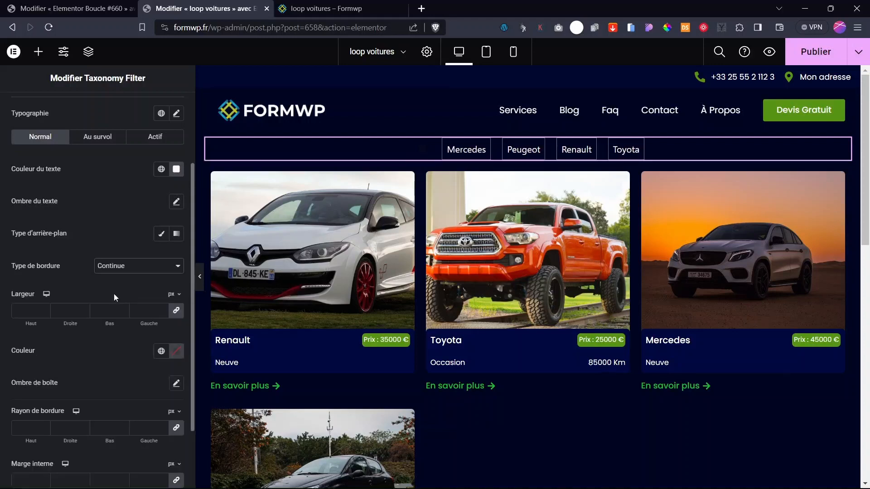
click(162, 351)
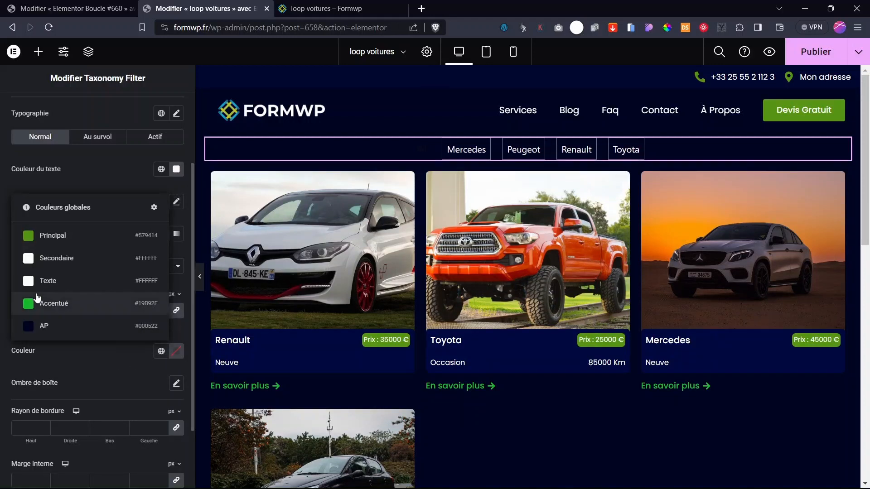
click(45, 302)
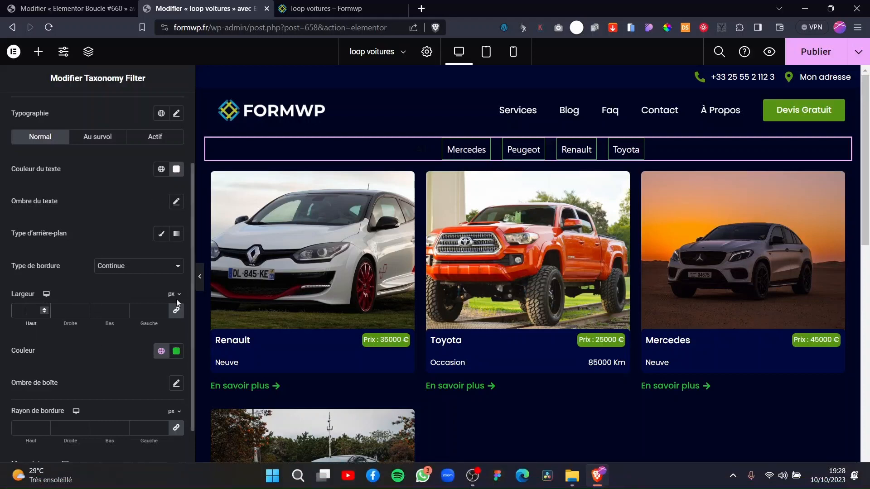
click(44, 309)
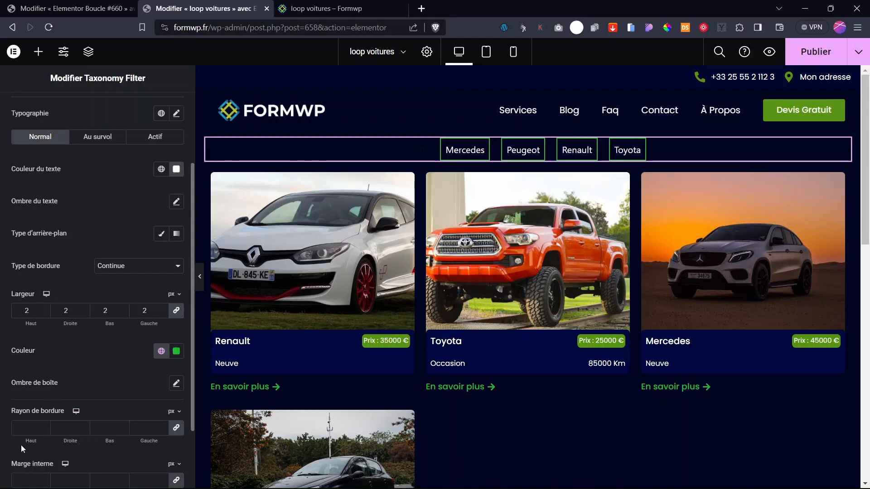
text(6)
Step: Style the hover state of the filter items with white text and a plain background in the global Principal color
click(101, 140)
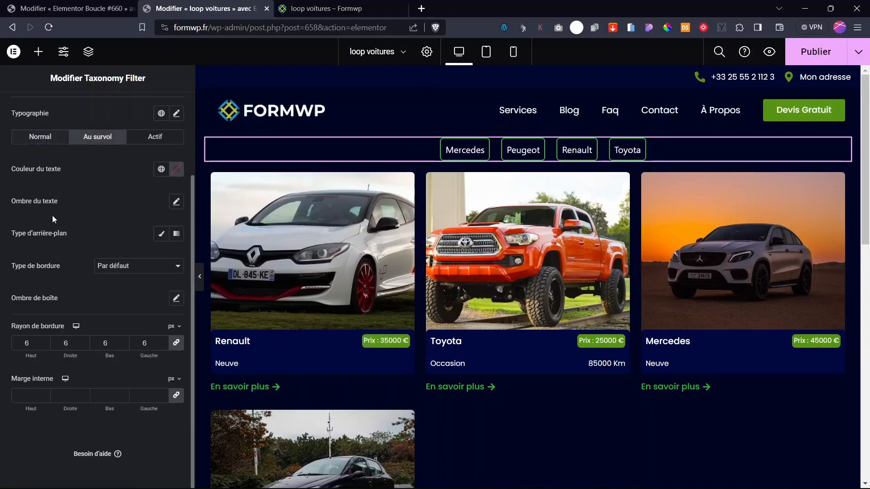
click(177, 169)
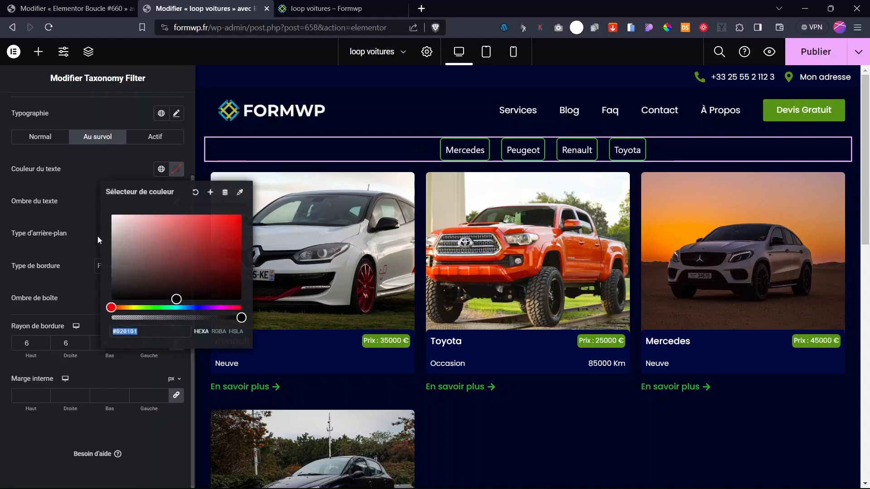
click(79, 200)
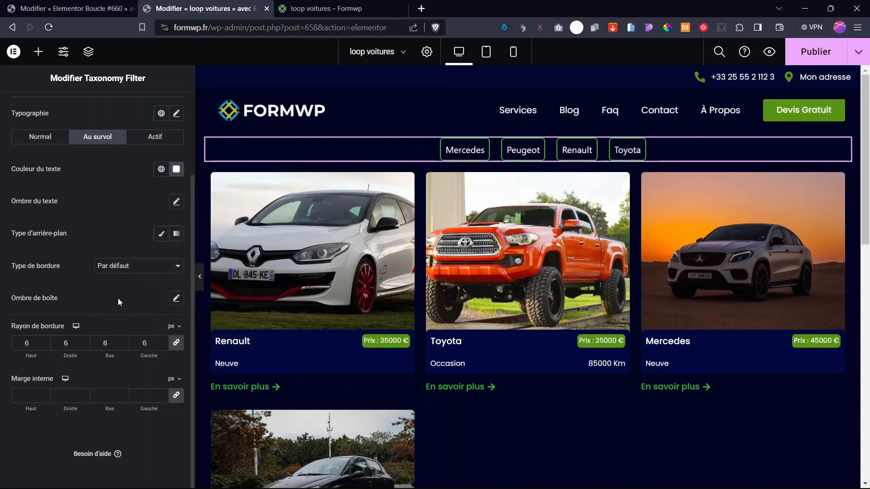
click(166, 235)
click(162, 266)
click(39, 320)
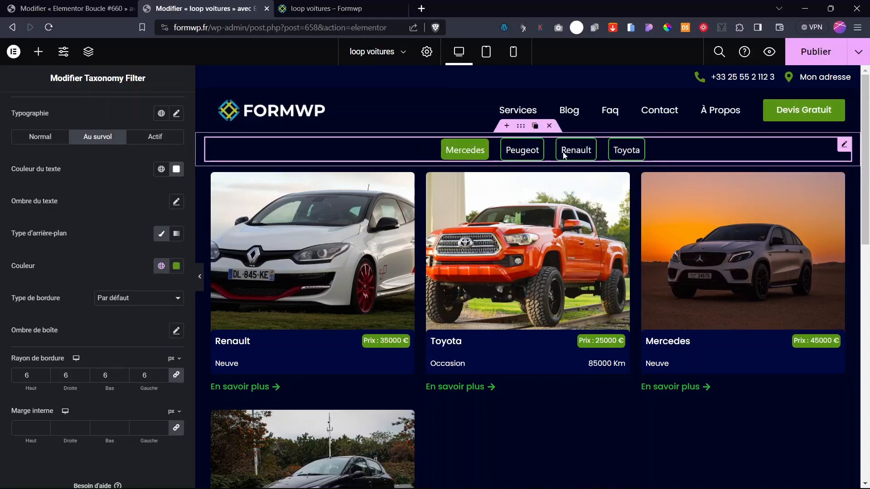
Step: Style the active filter item with white text and a plain background in the global Accentué color
click(154, 136)
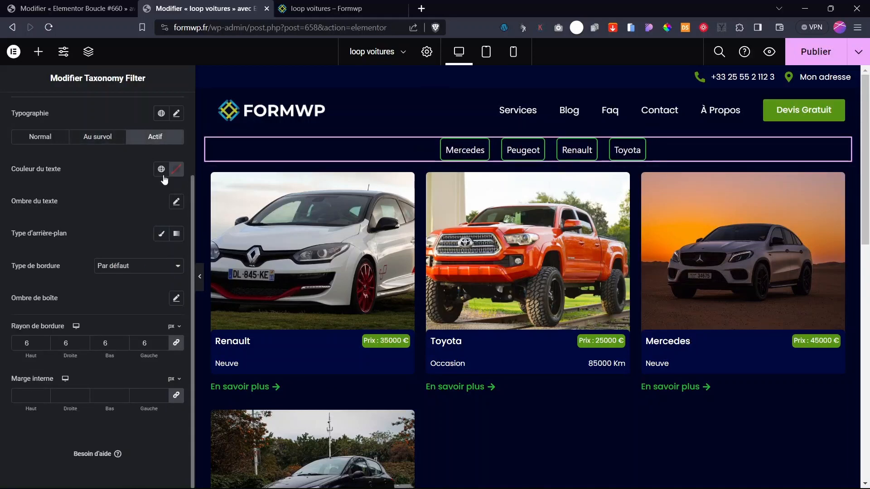
click(176, 169)
drag(149, 222, 80, 194)
click(152, 281)
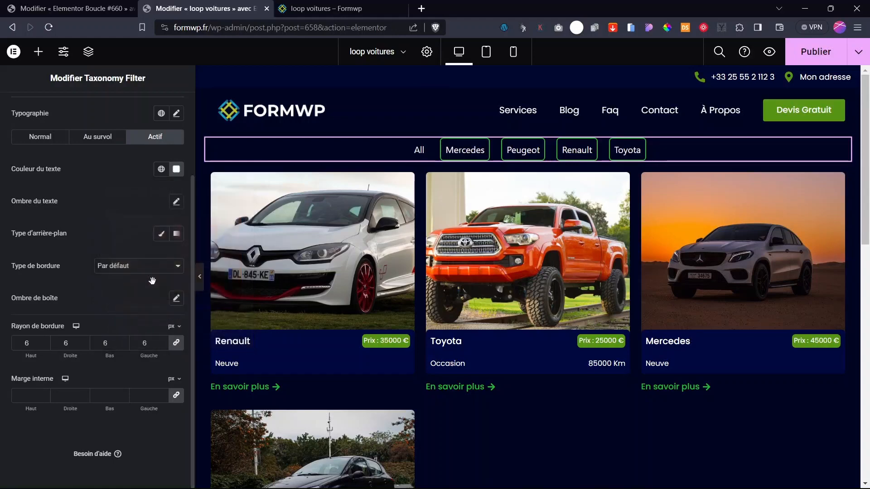
click(161, 234)
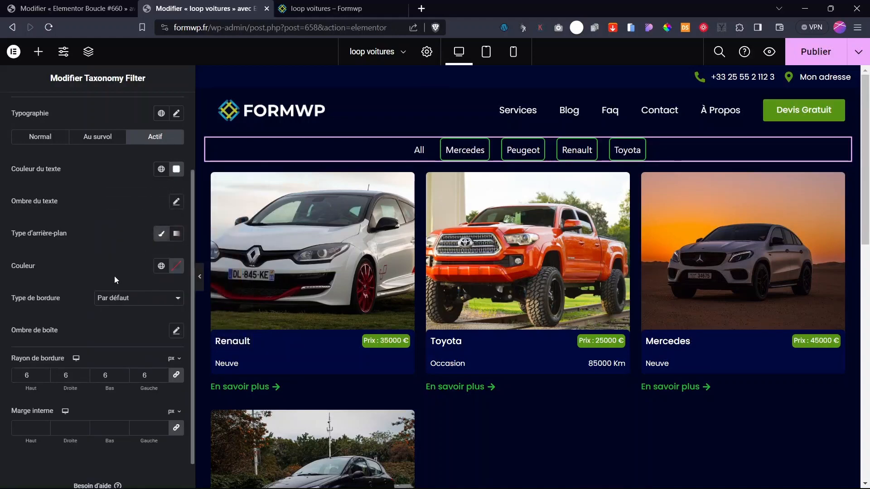
click(160, 266)
click(56, 383)
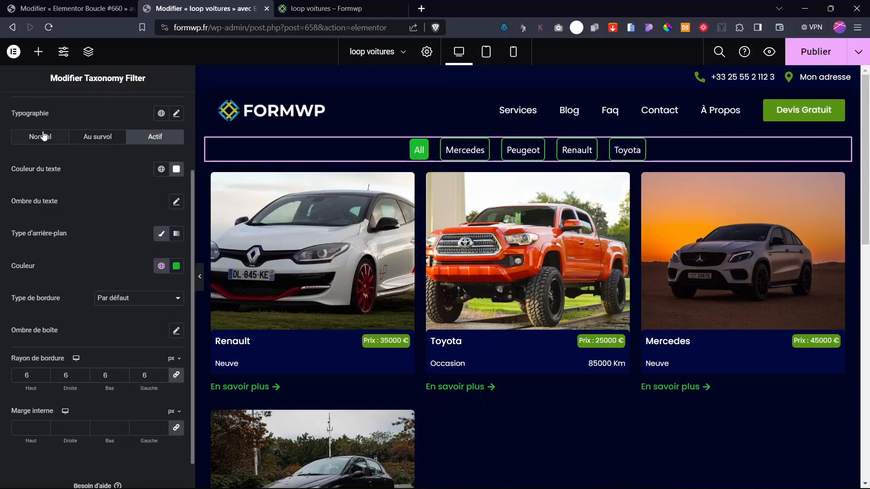
Step: Change the filter's first item title to "Tout" and publish the page
scroll(32, 136, up, 3)
click(33, 111)
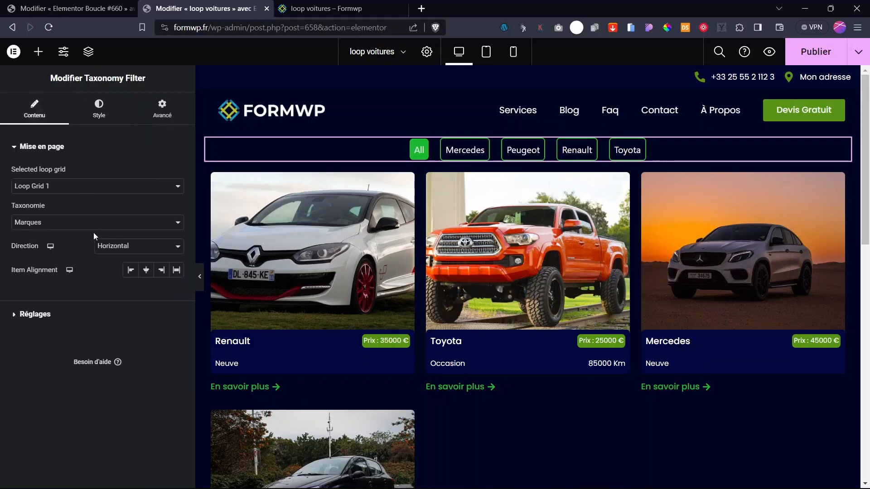
click(41, 314)
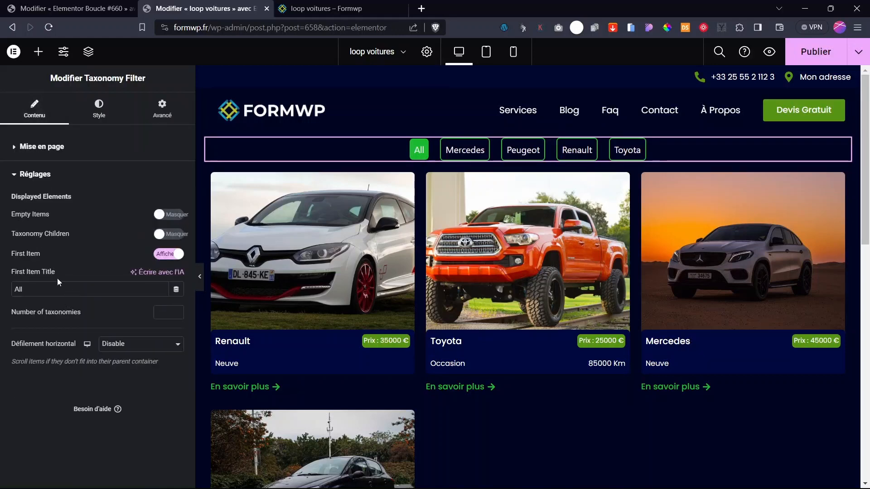
double_click(18, 289)
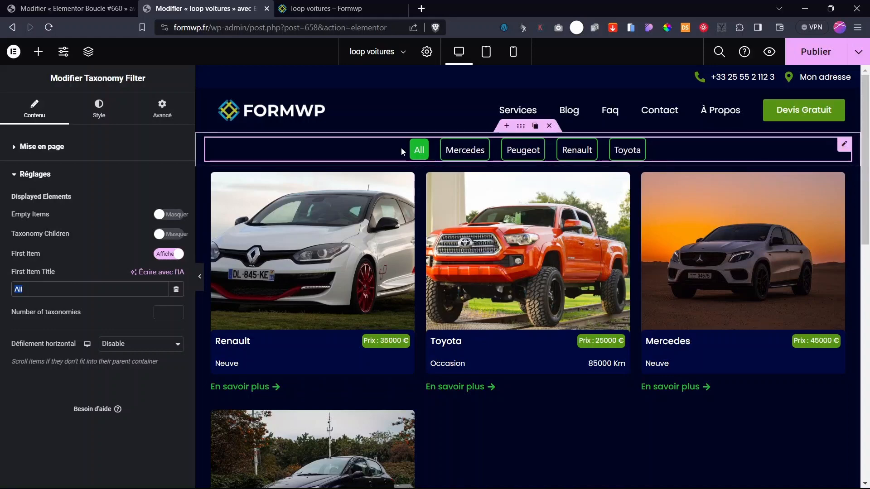
text(Tout)
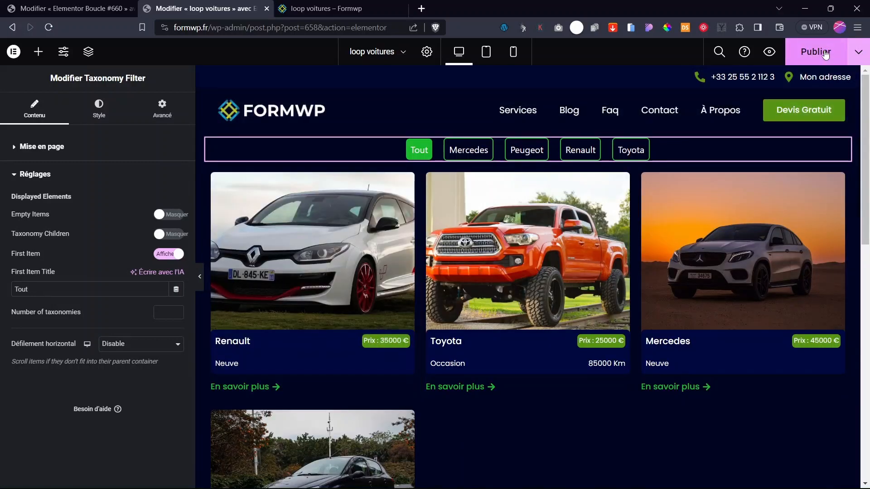
click(825, 53)
Step: Test the Mercedes, Peugeot, Renault and Toyota filters on the reloaded page preview, then show all cars with Tout
click(350, 9)
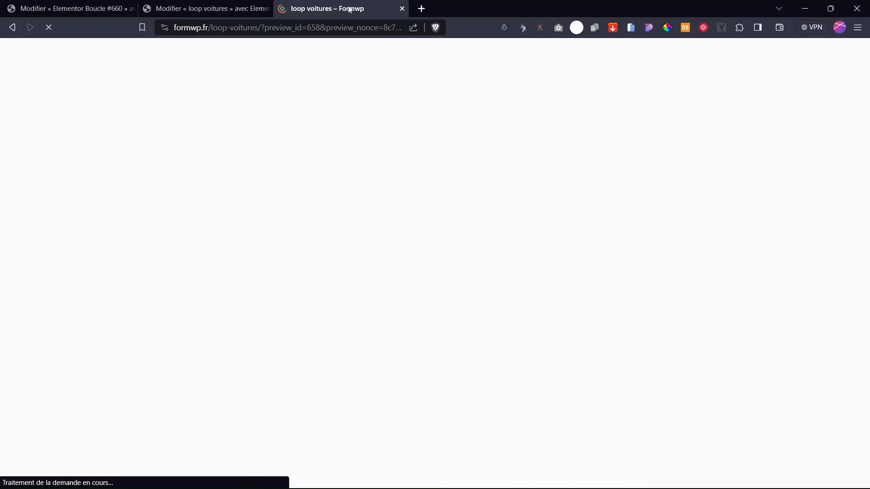
click(365, 138)
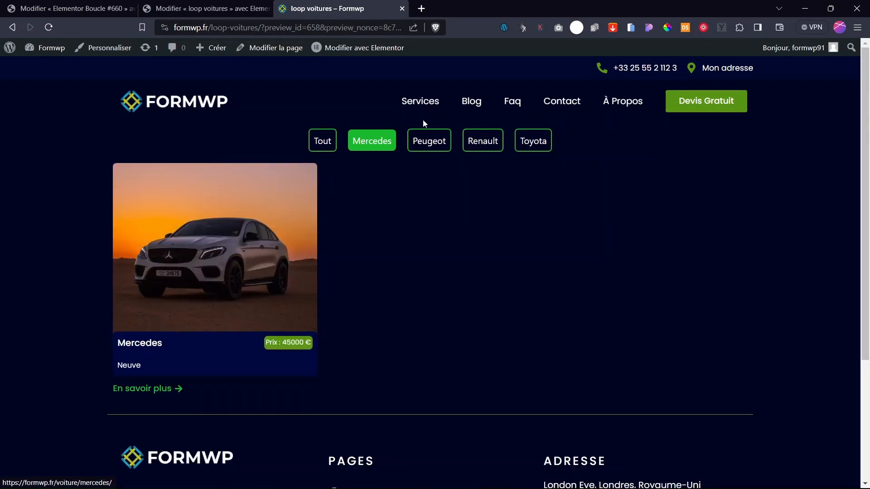
click(429, 139)
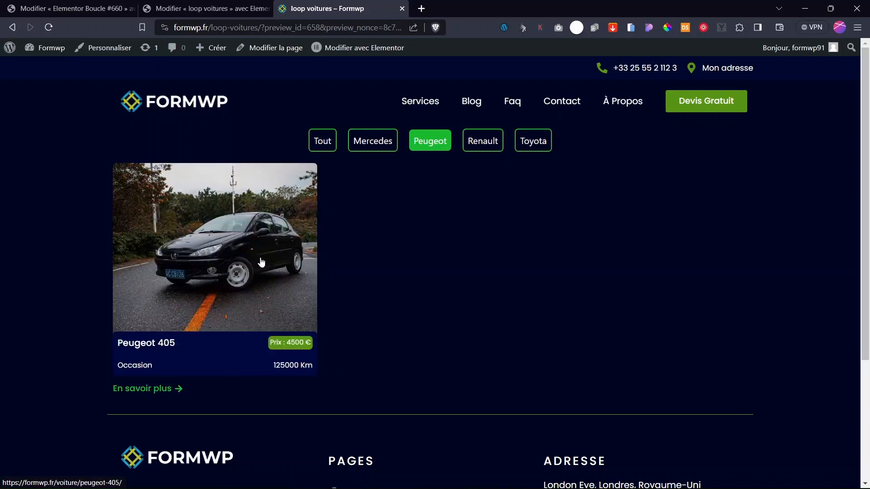
click(498, 146)
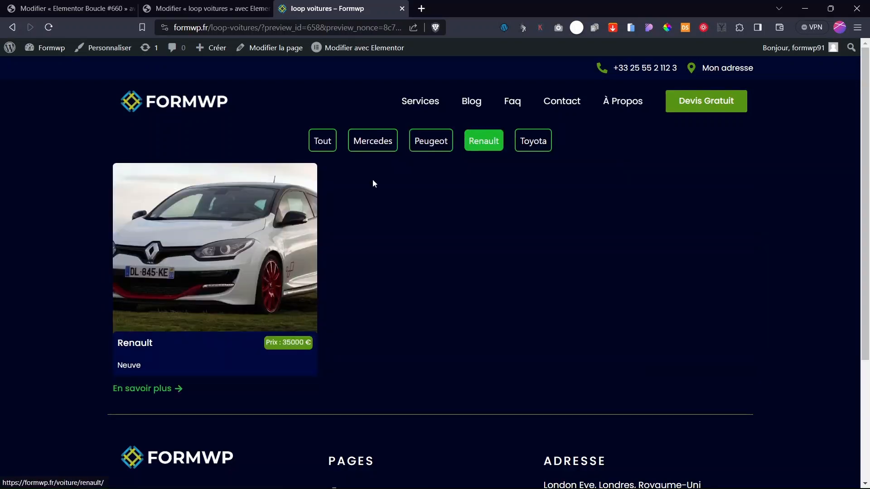
click(527, 141)
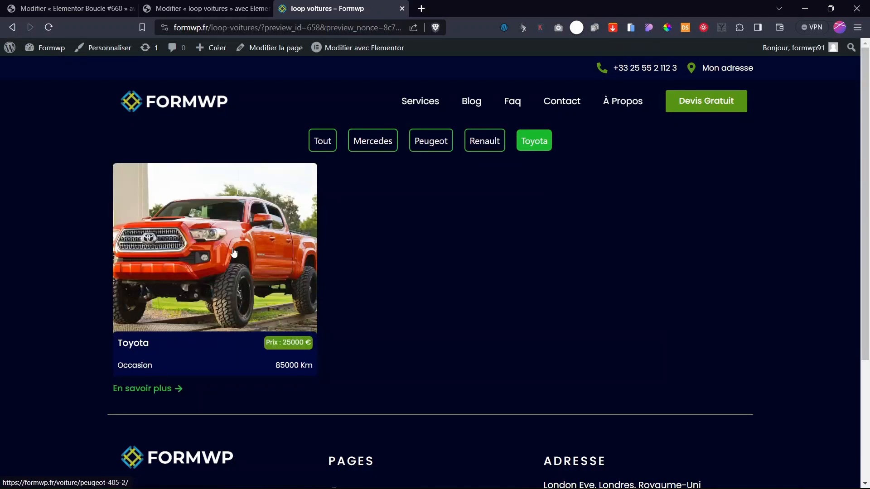
click(470, 141)
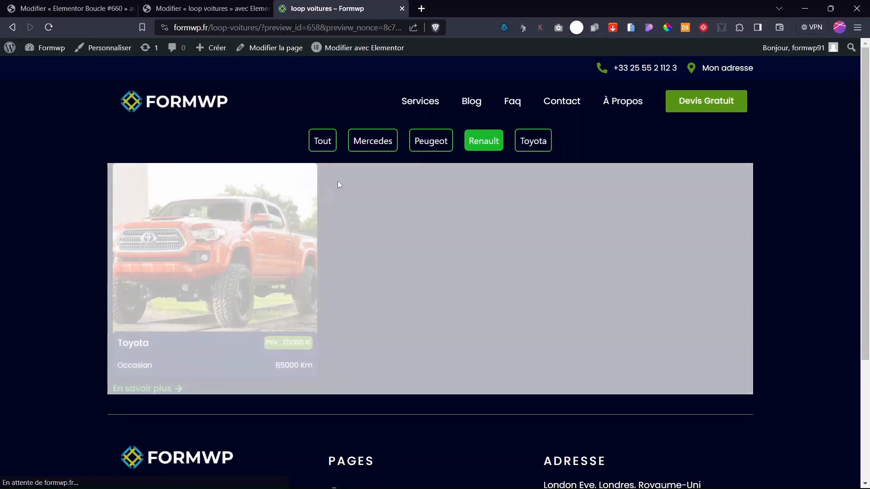
click(372, 140)
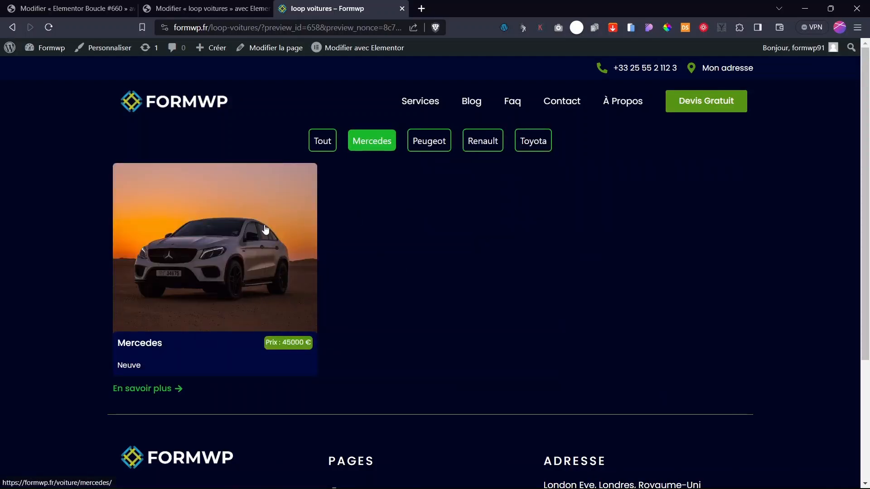
click(429, 142)
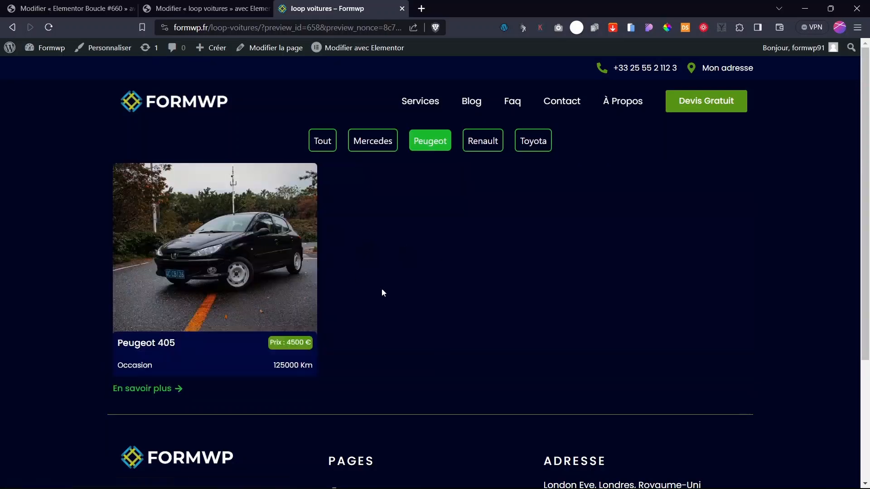
click(485, 143)
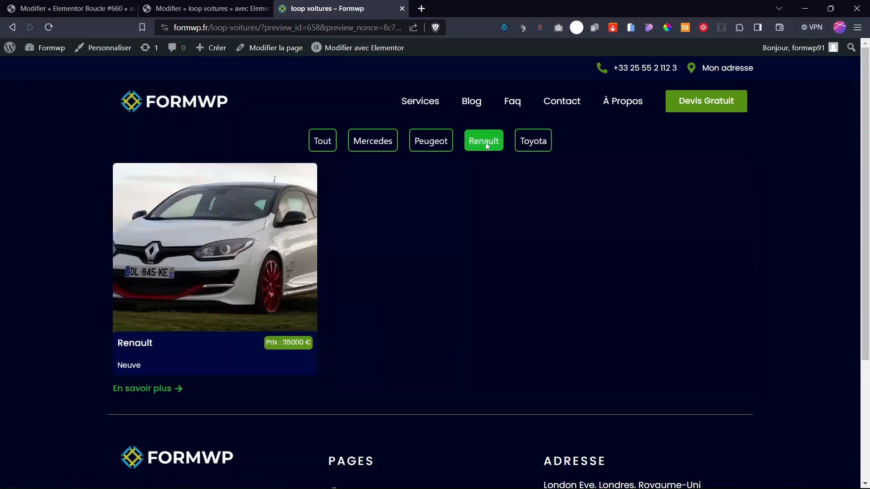
click(533, 140)
click(380, 143)
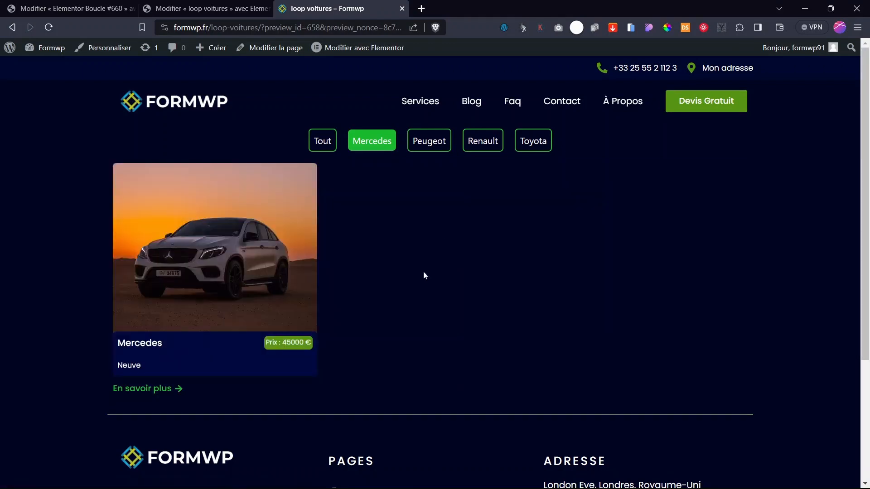
click(322, 144)
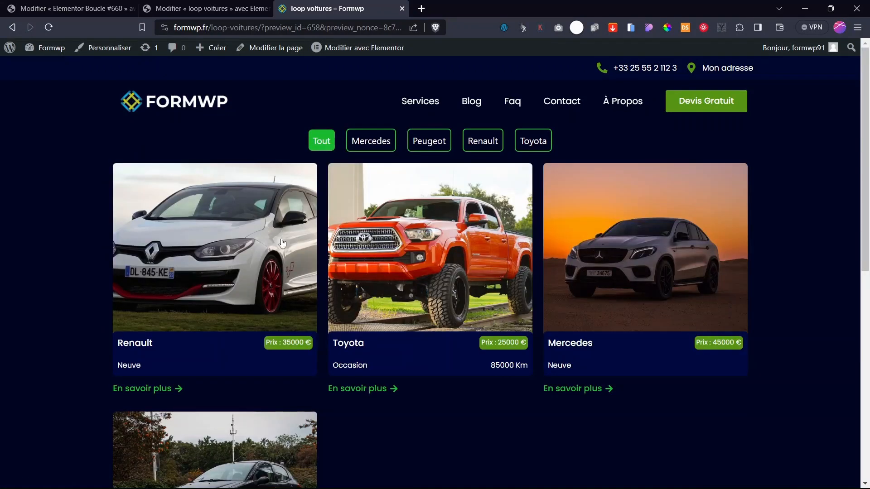
scroll(523, 322, down, 5)
scroll(491, 213, up, 5)
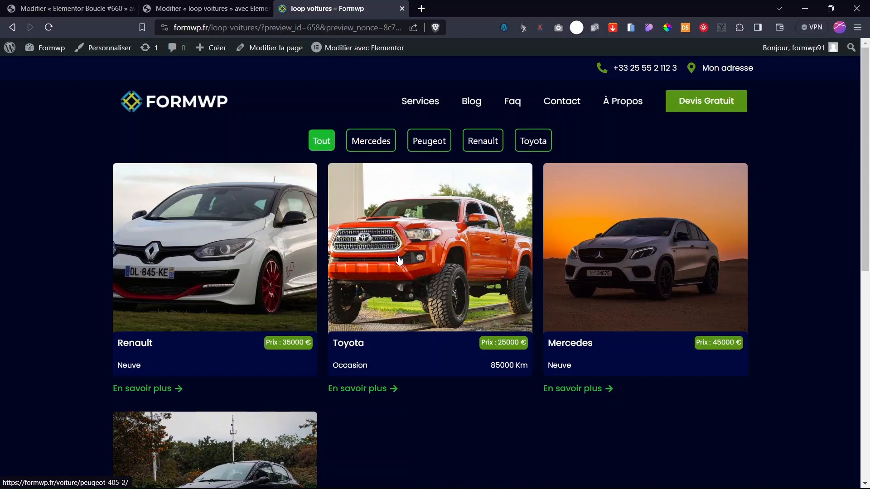
Step: Open the Renault car's single page from its card, check its title and return to the car listing
click(166, 297)
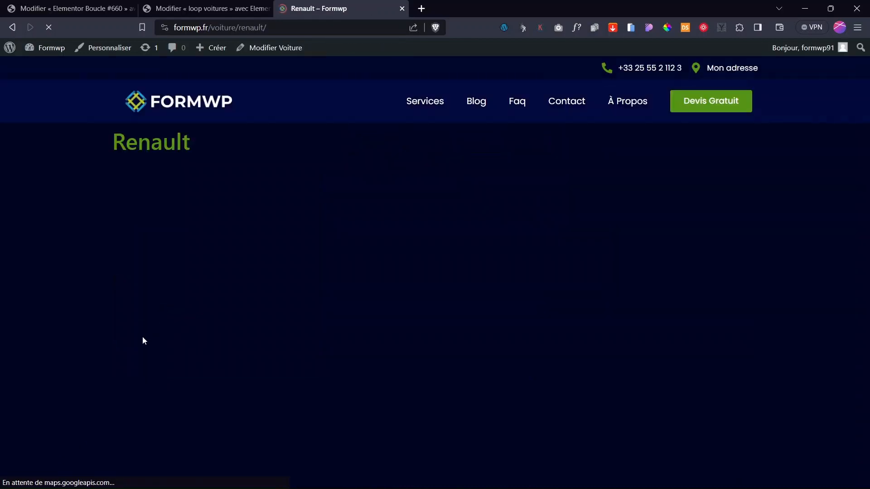
double_click(150, 145)
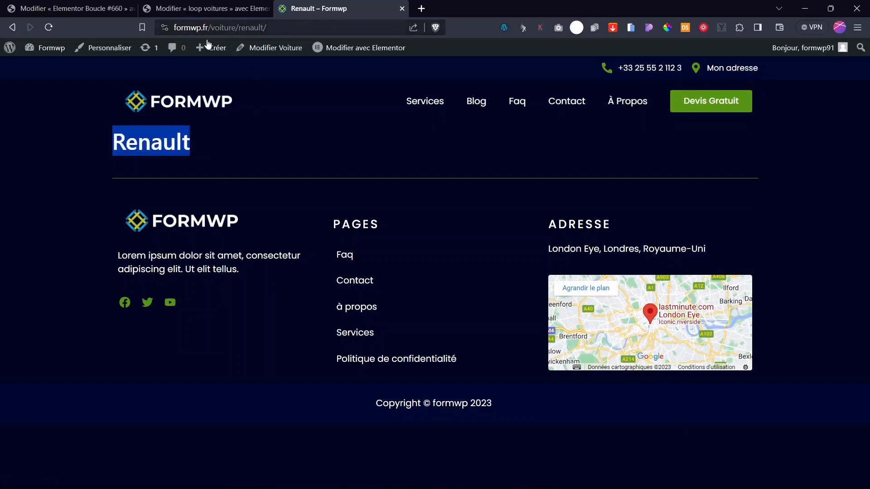
click(12, 27)
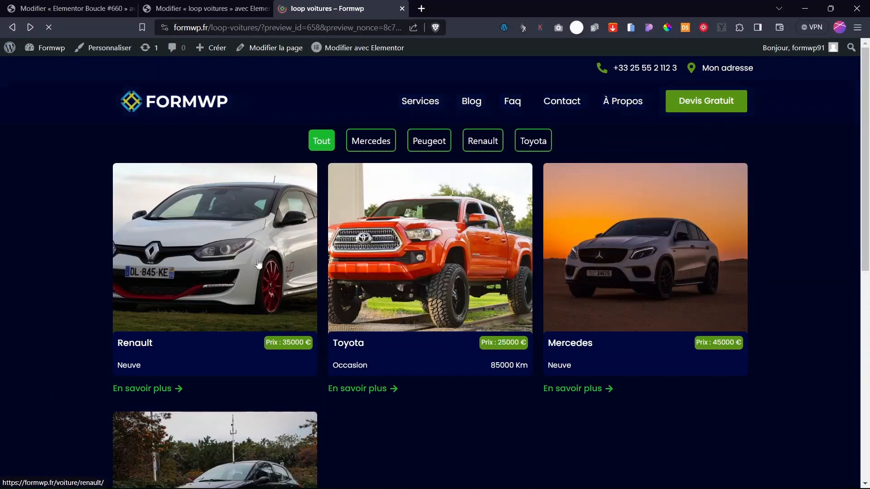
scroll(299, 337, down, 1)
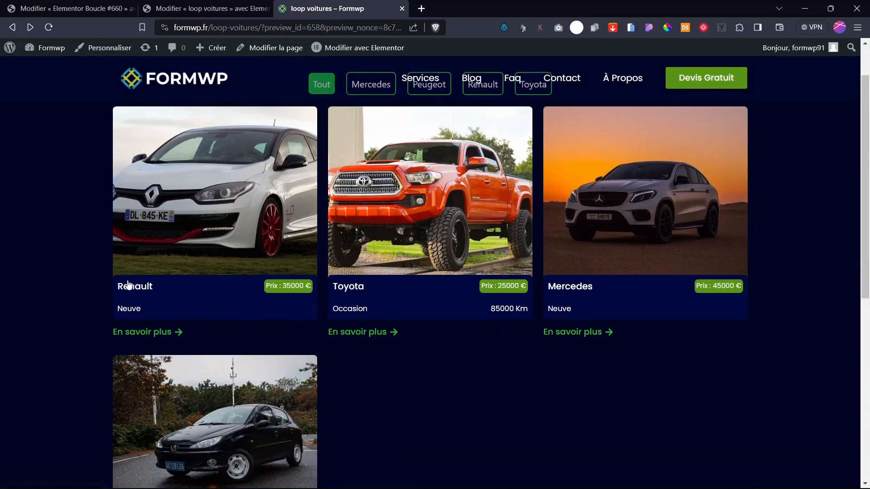
Step: Check the single pages of the Renault and Toyota cars by opening each one from its card in the listing
click(165, 307)
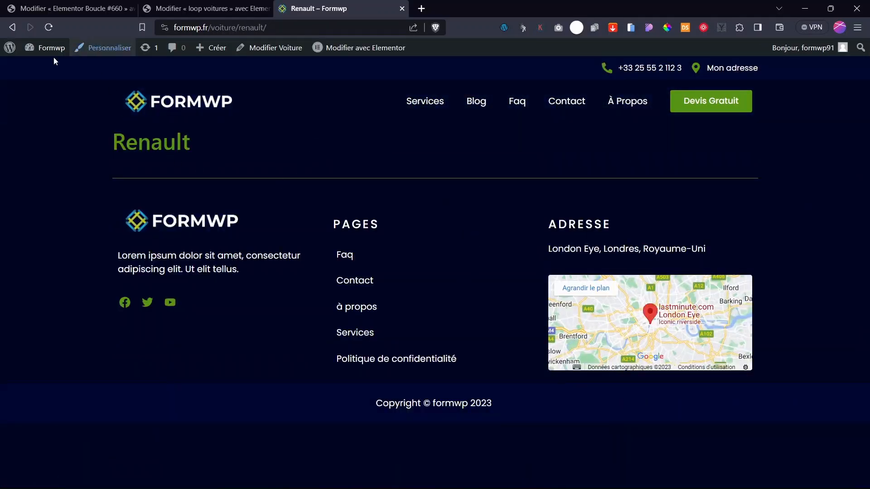
click(12, 27)
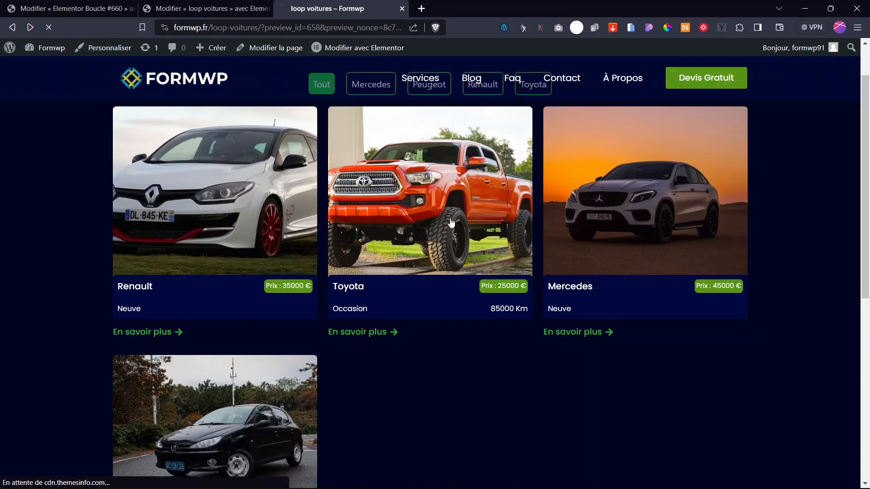
click(336, 287)
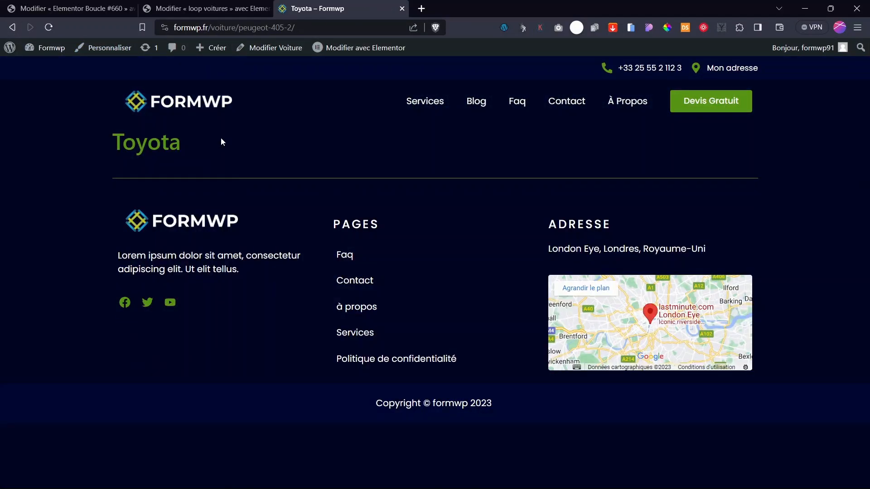
Step: Leave the Elementor Boucle #660 template editor and create a new Page unique template in the theme builder
click(195, 9)
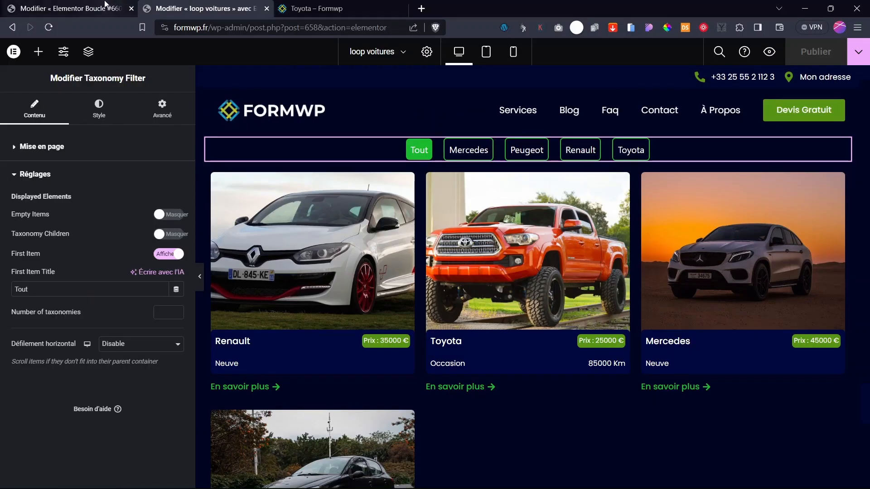
click(68, 8)
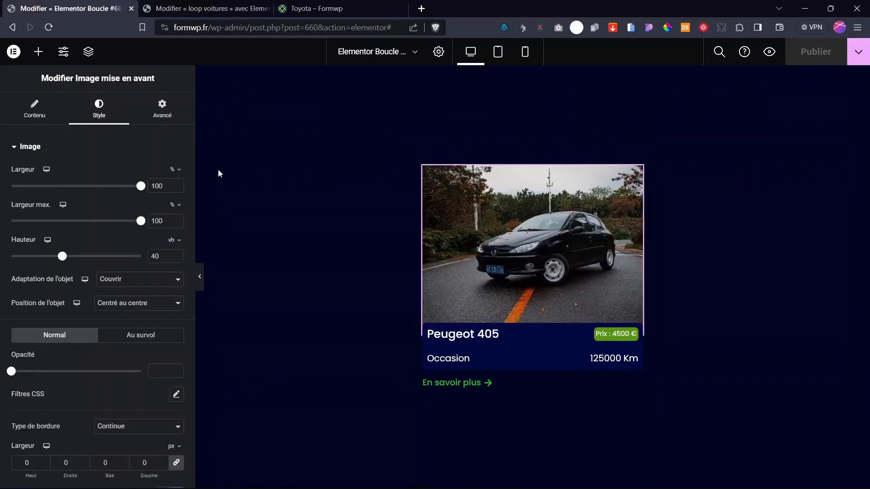
click(13, 51)
click(48, 193)
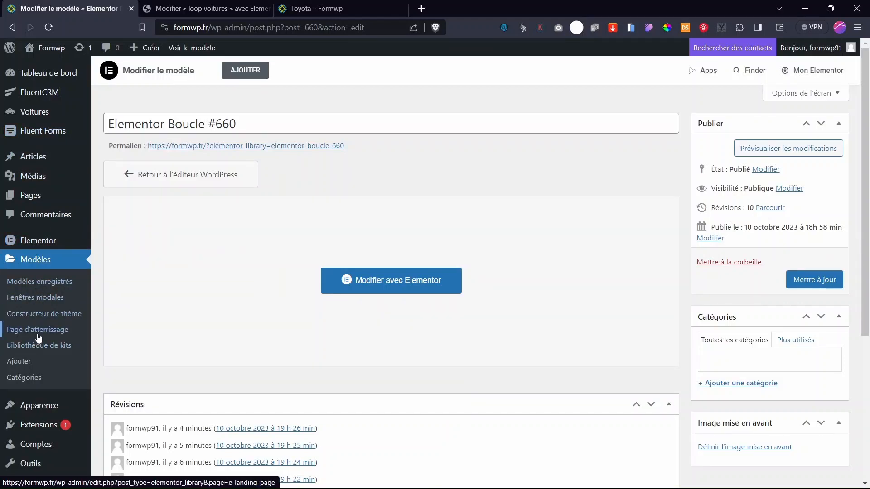
click(31, 320)
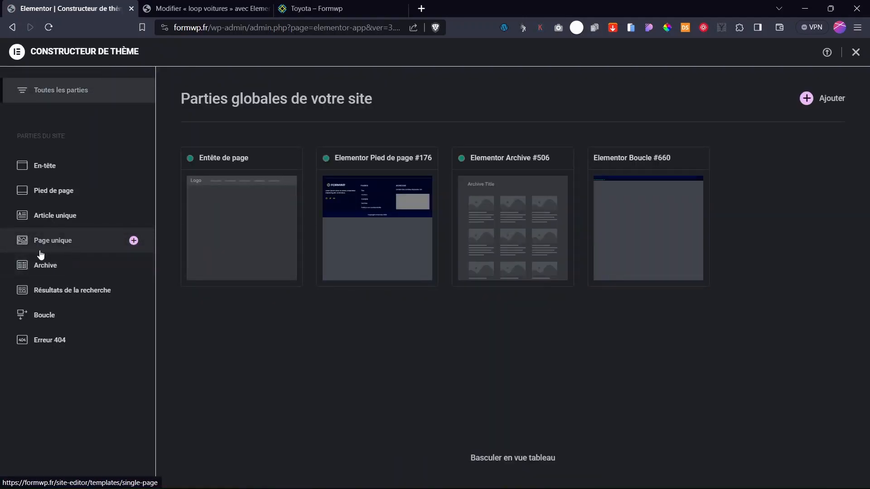
click(53, 244)
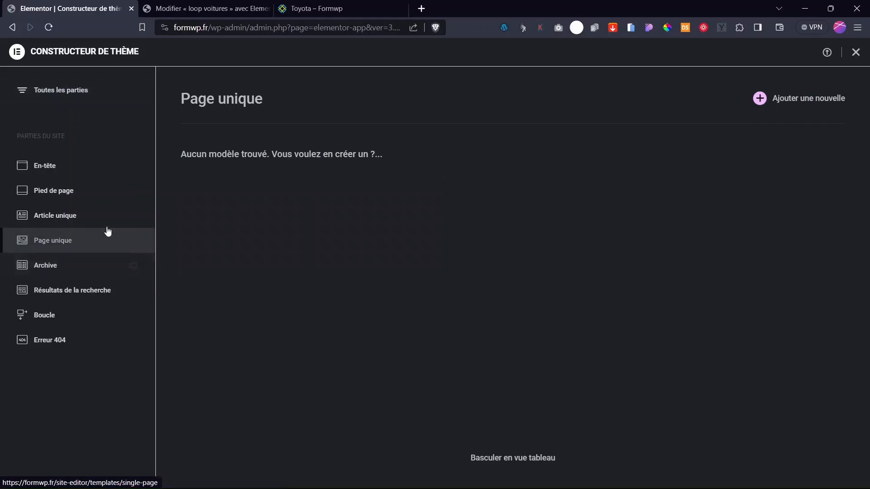
click(759, 100)
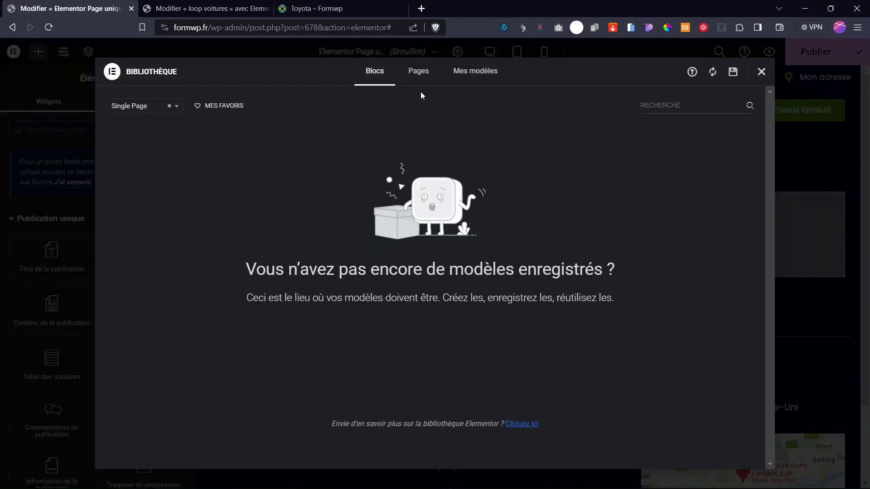
Step: Look through the library's page templates and saved templates, and close the library without inserting anything
click(419, 71)
click(469, 72)
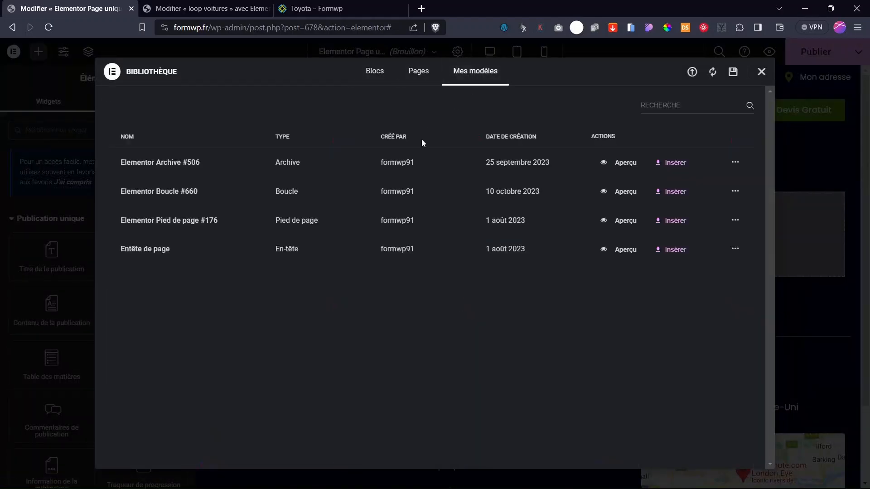
click(428, 81)
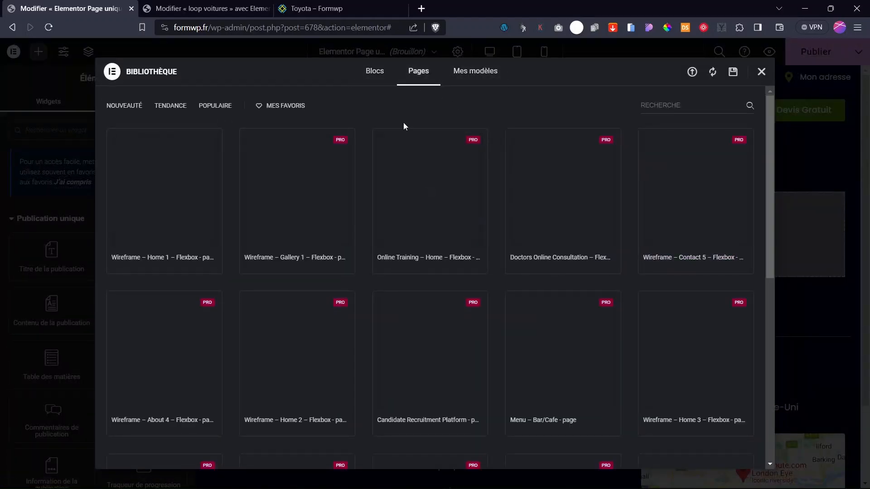
click(761, 72)
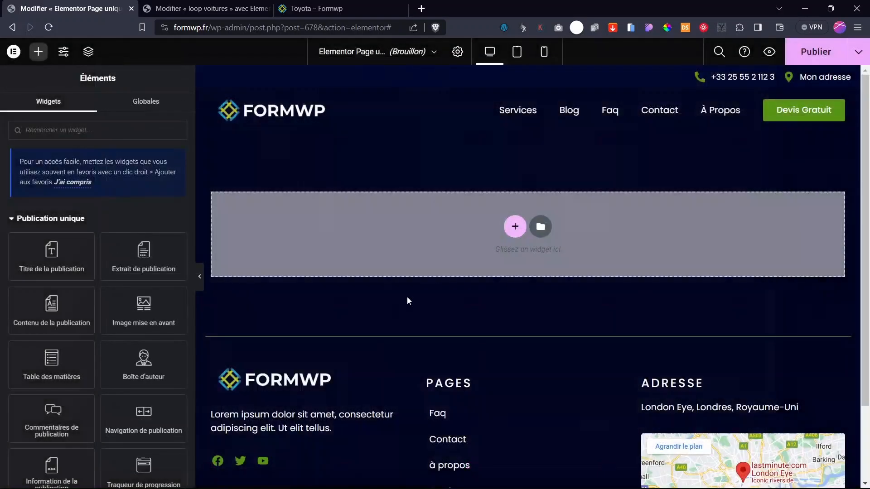
Step: Add a single-column container to the template and place a Titre de la publication widget in it
click(517, 232)
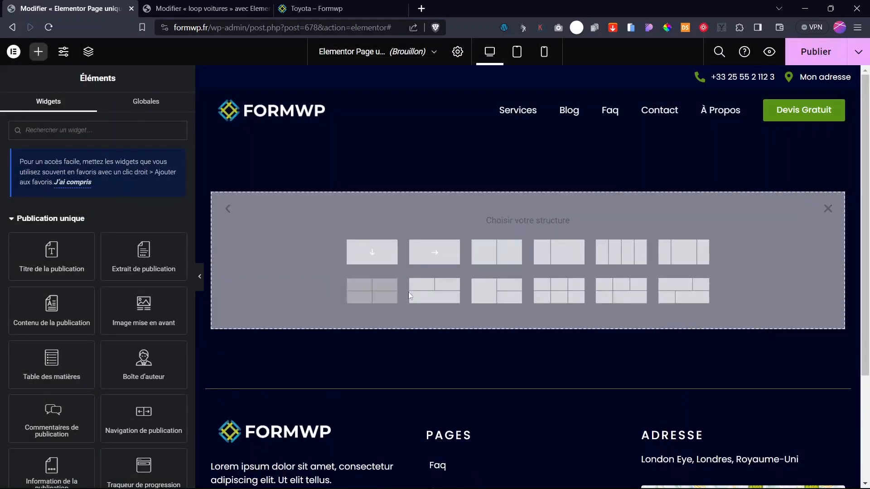
click(369, 252)
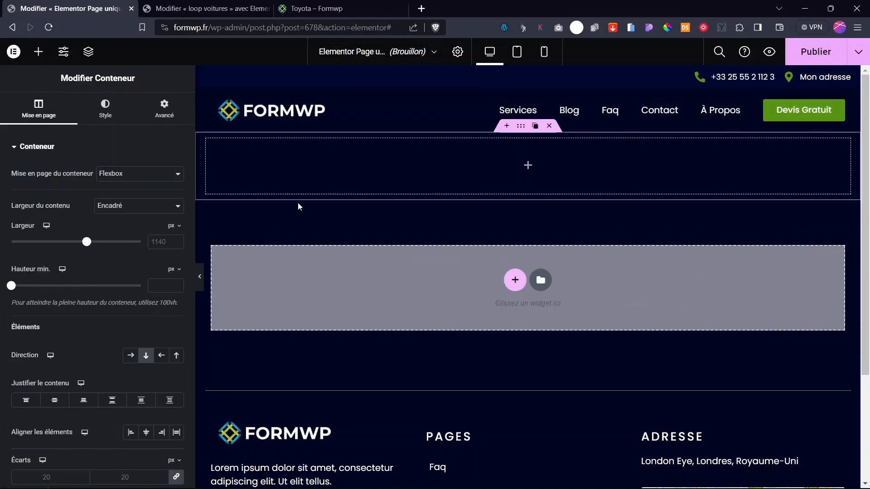
click(522, 168)
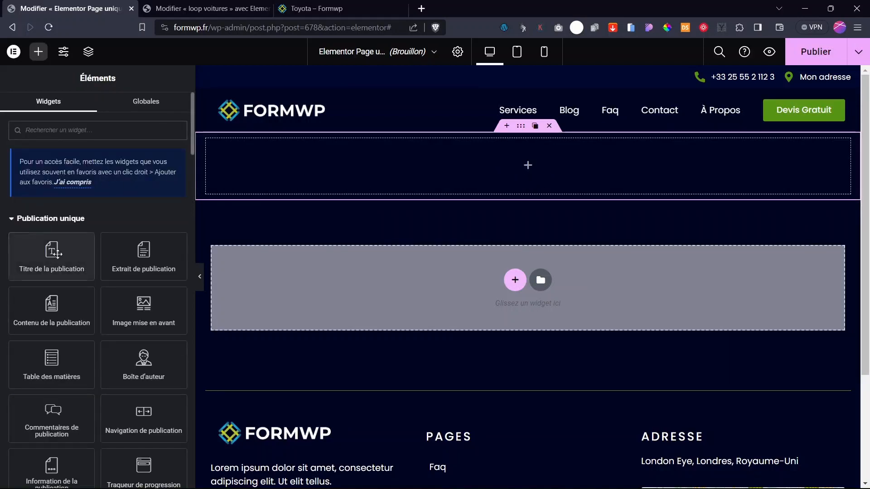
drag(51, 254, 306, 186)
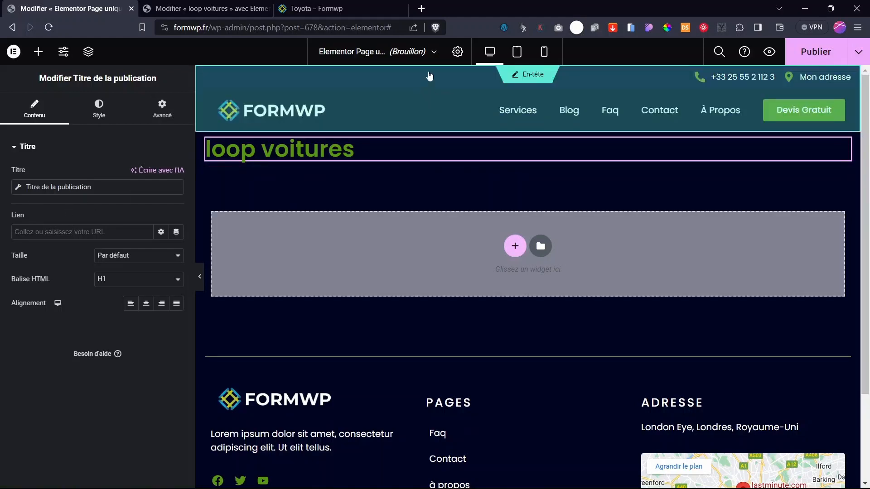
Step: Set the template's dynamic content preview to the Voiture post Mercedes and apply it
click(457, 51)
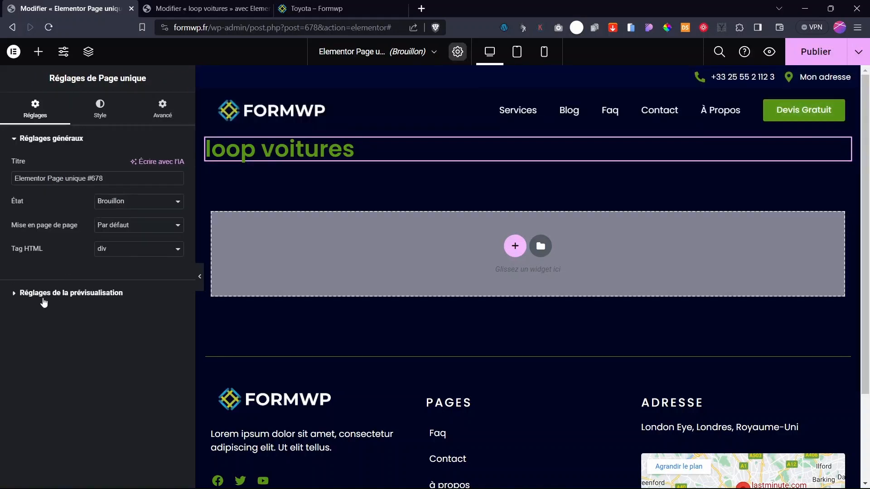
click(44, 298)
click(48, 206)
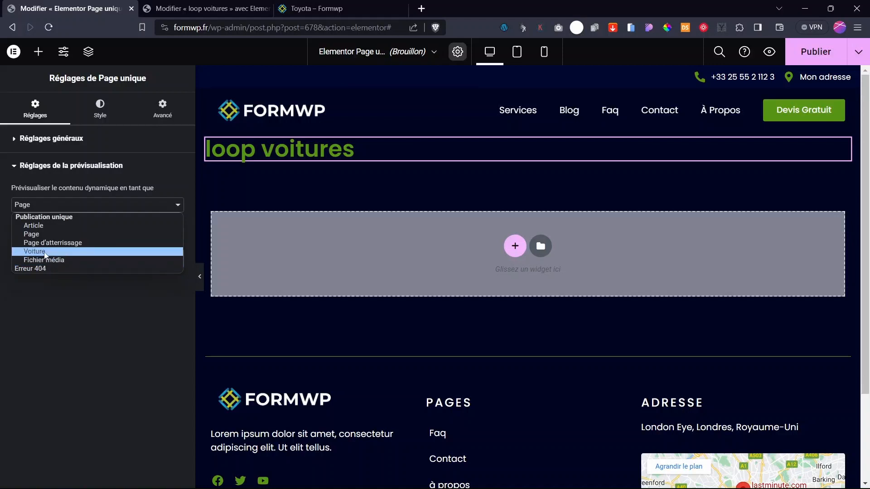
click(45, 252)
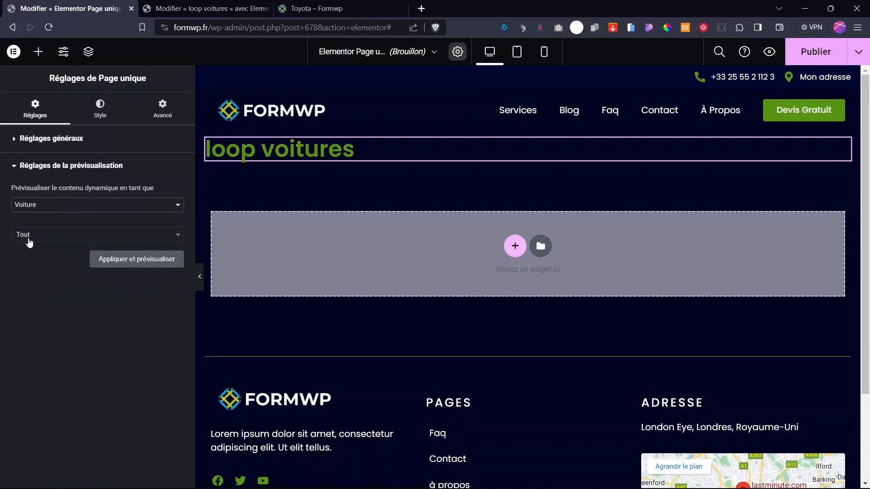
click(30, 241)
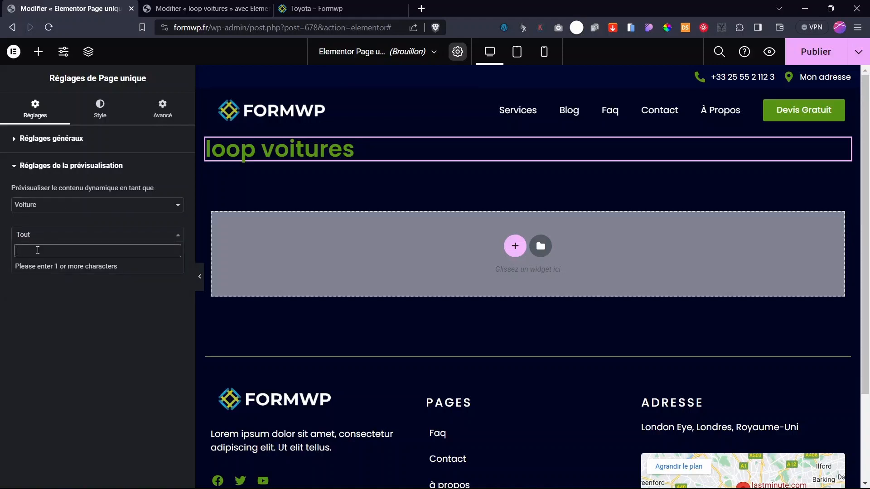
text(merc)
click(30, 267)
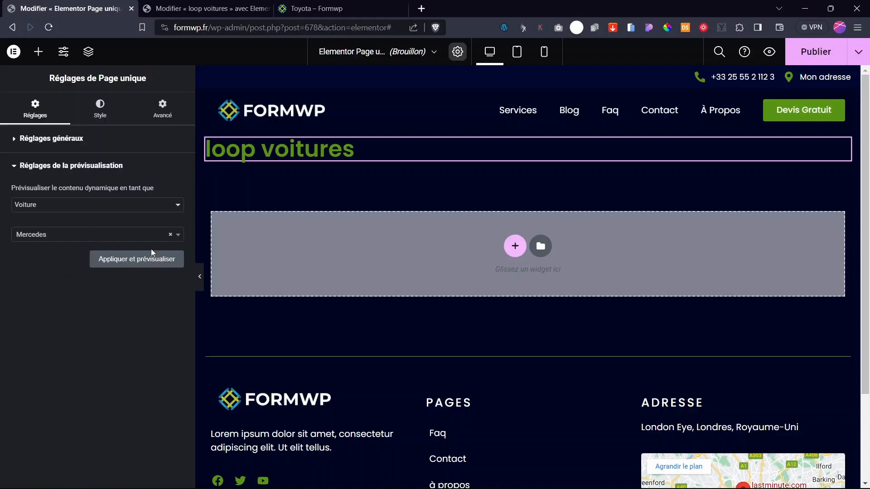
click(132, 263)
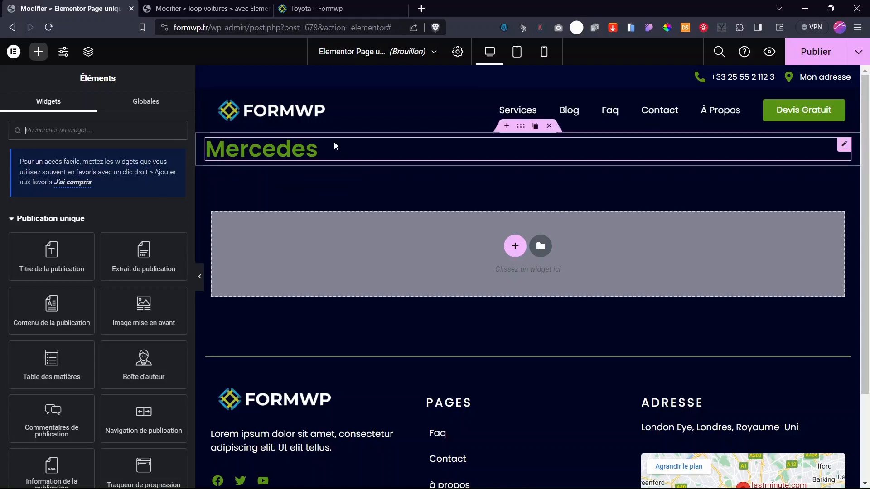
Step: Reduce the post title's font size in its typography settings
click(843, 145)
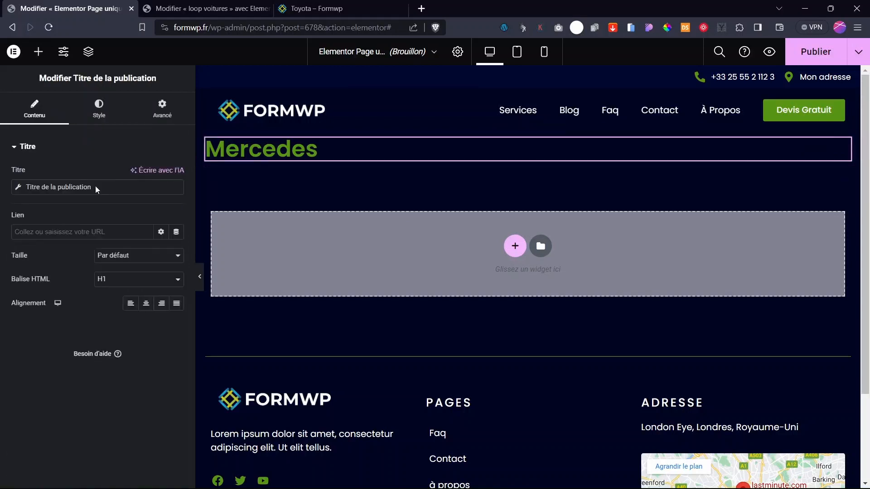
click(85, 119)
click(176, 198)
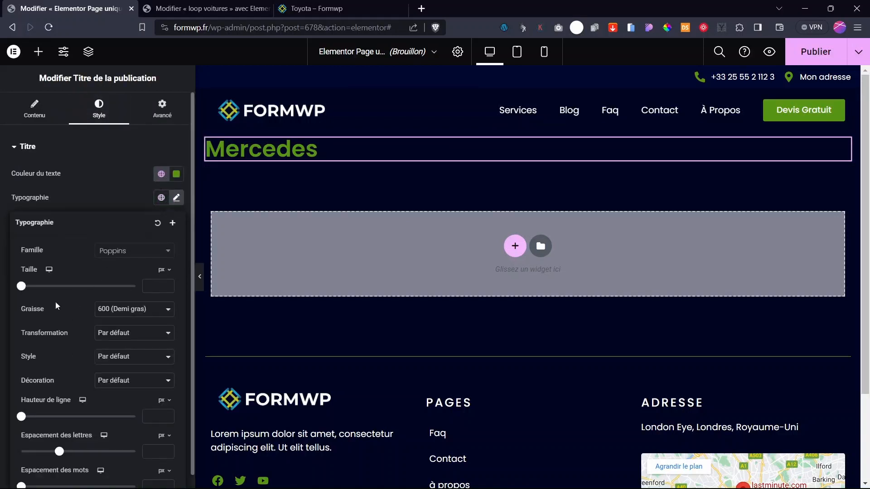
drag(22, 288, 34, 290)
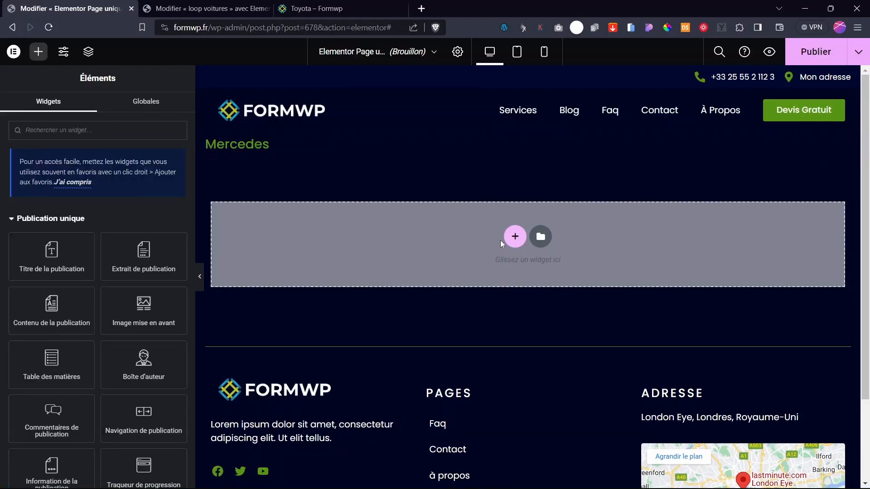
Step: Add a container with two equal columns below the title and place an Image mise en avant widget in its first column
click(514, 237)
click(486, 277)
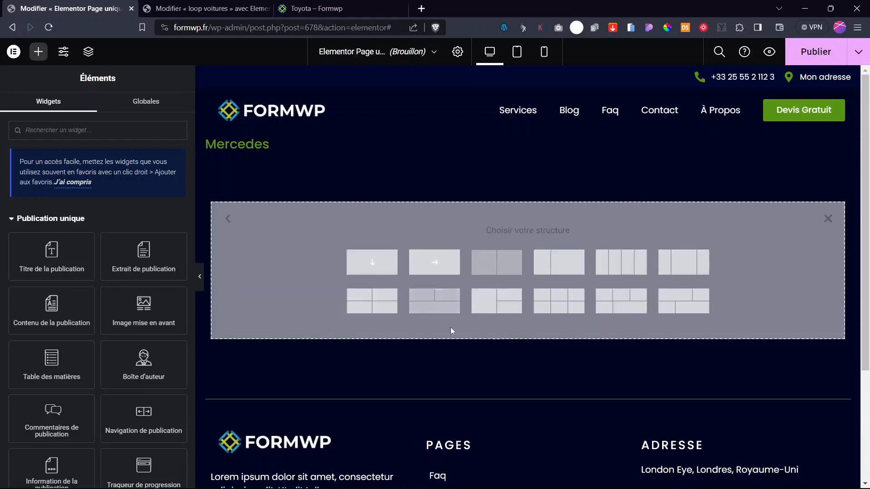
click(493, 265)
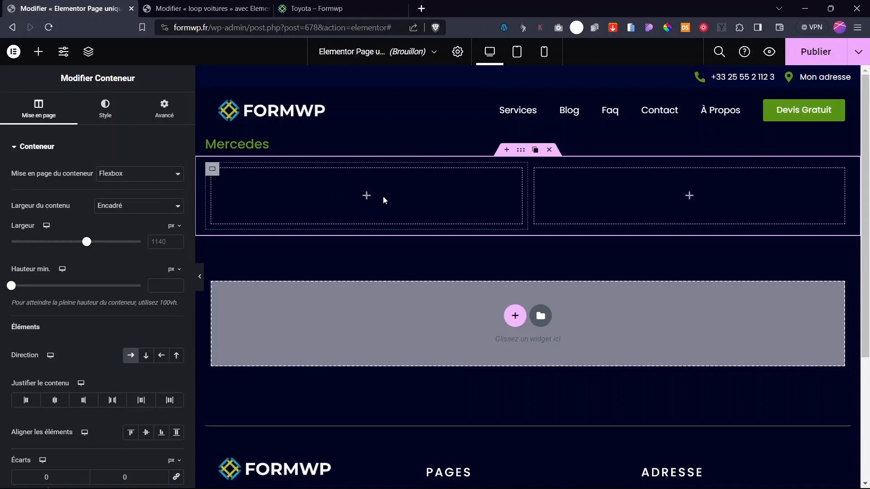
click(367, 195)
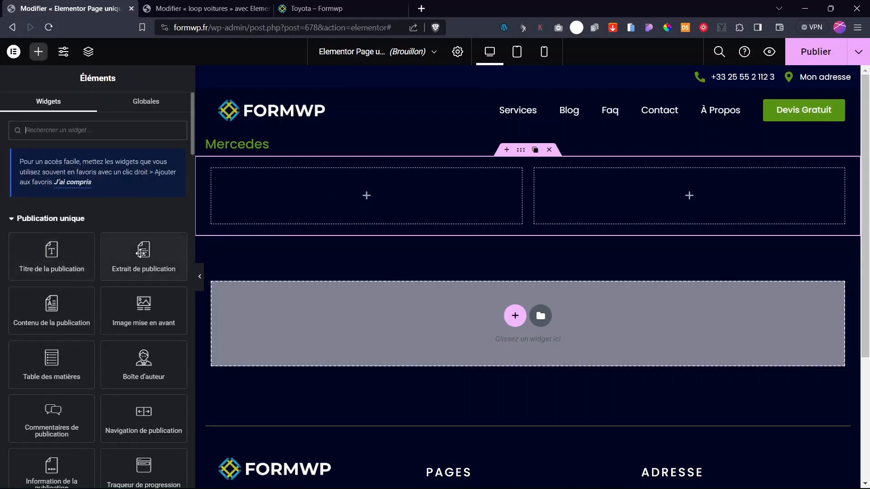
drag(138, 317, 372, 190)
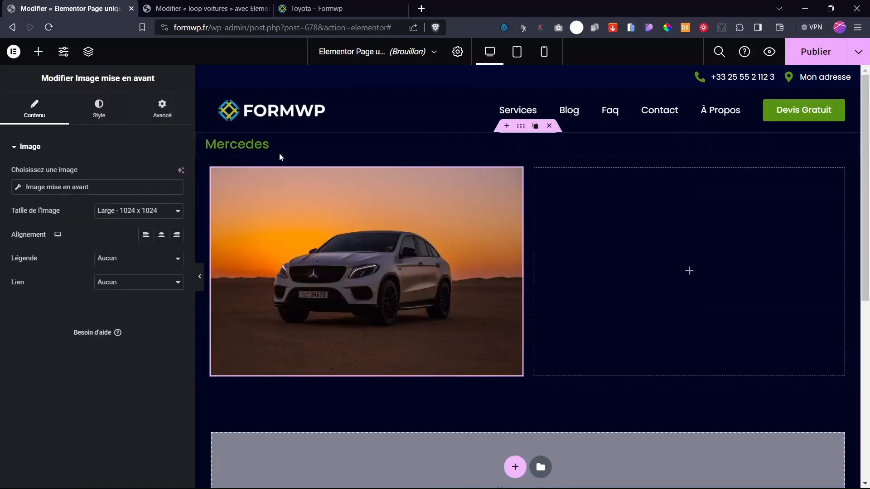
Step: Move the post title into the empty column beside the car image and add an Éditeur de texte widget below it
click(688, 271)
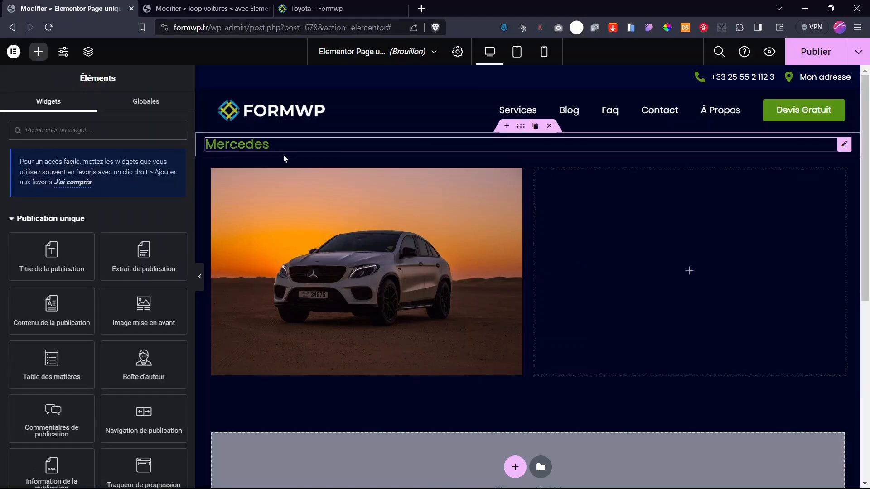
drag(284, 154, 618, 256)
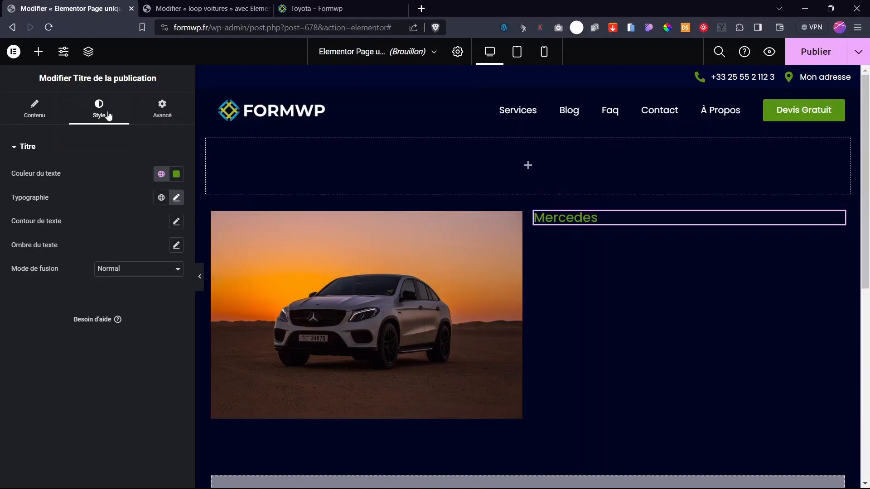
click(38, 52)
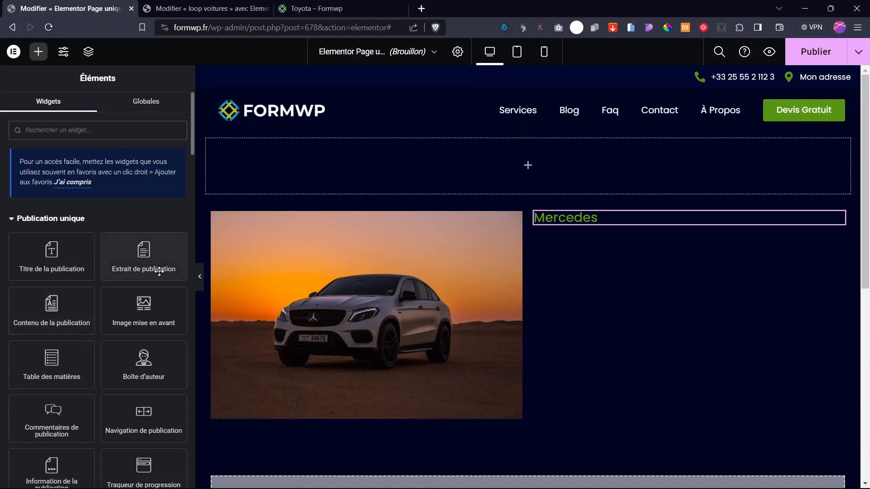
scroll(145, 319, down, 2)
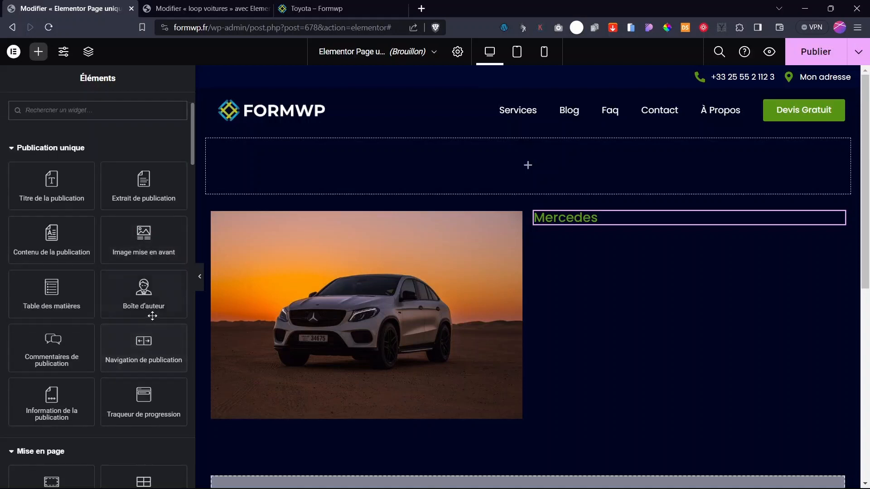
scroll(103, 379, down, 6)
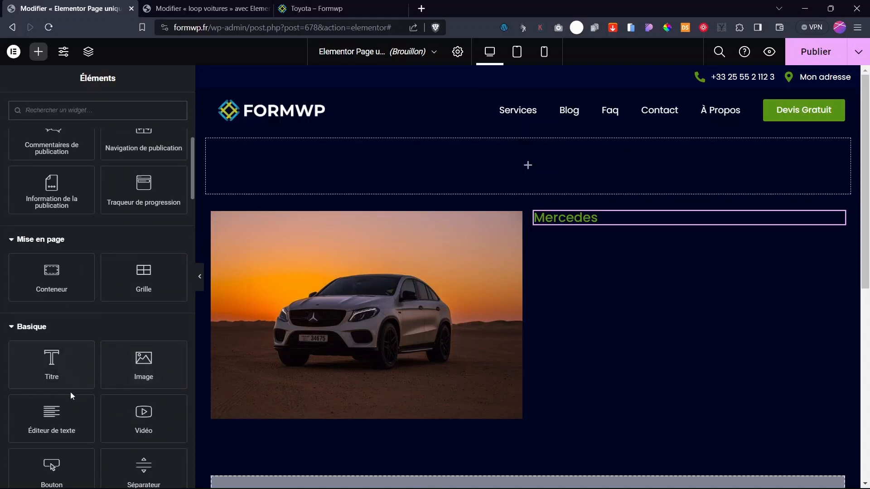
drag(76, 420, 586, 225)
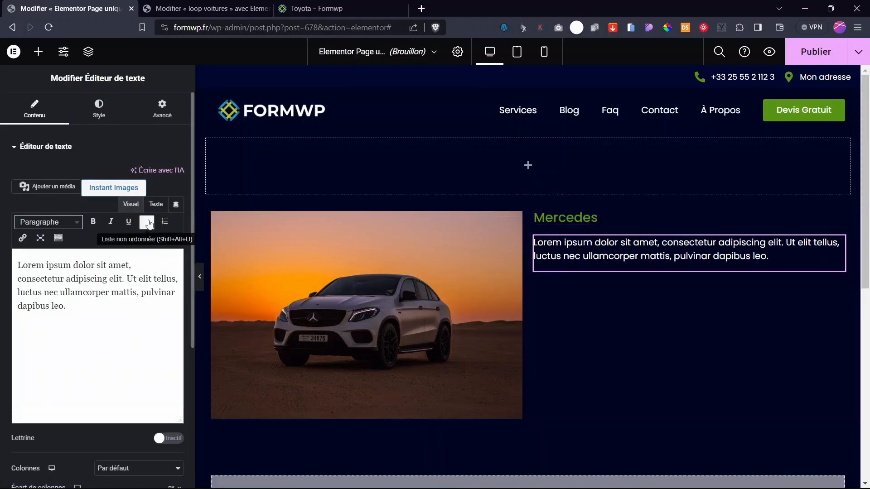
Step: Replace the placeholder text below the Mercedes title with the dynamic ACF Champ tag, using the key Prix
click(175, 204)
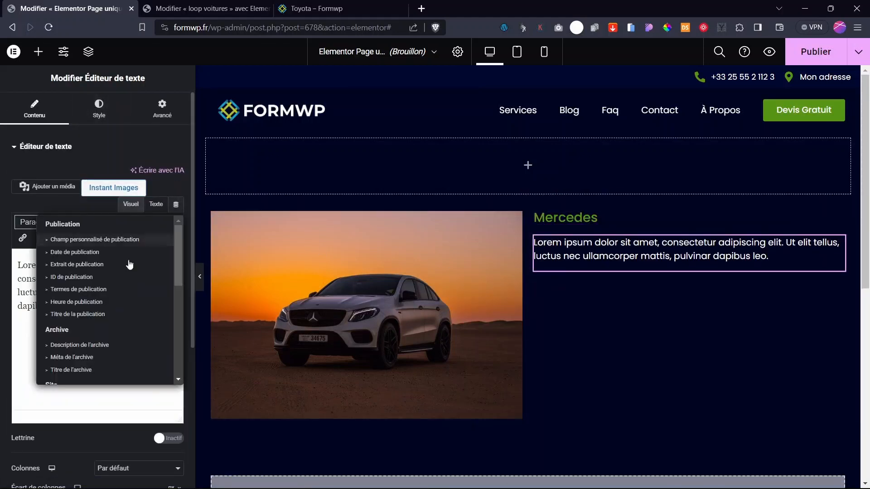
scroll(109, 317, down, 8)
scroll(66, 384, down, 1)
click(63, 376)
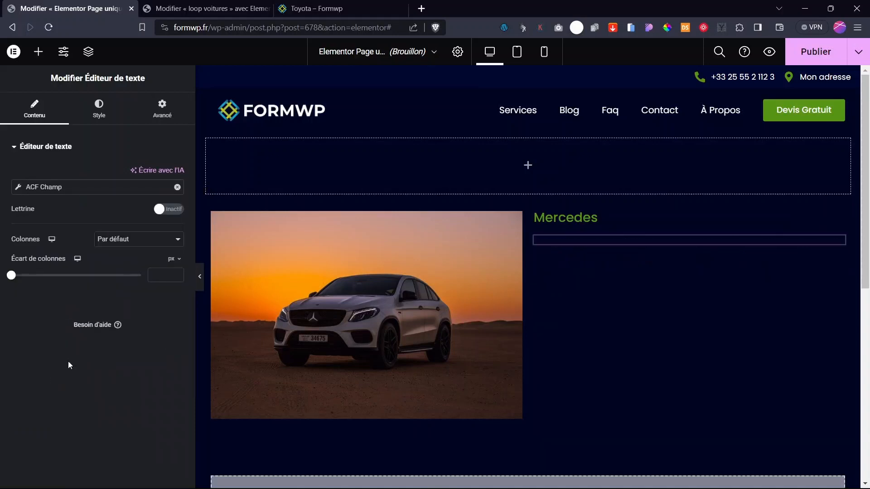
click(19, 189)
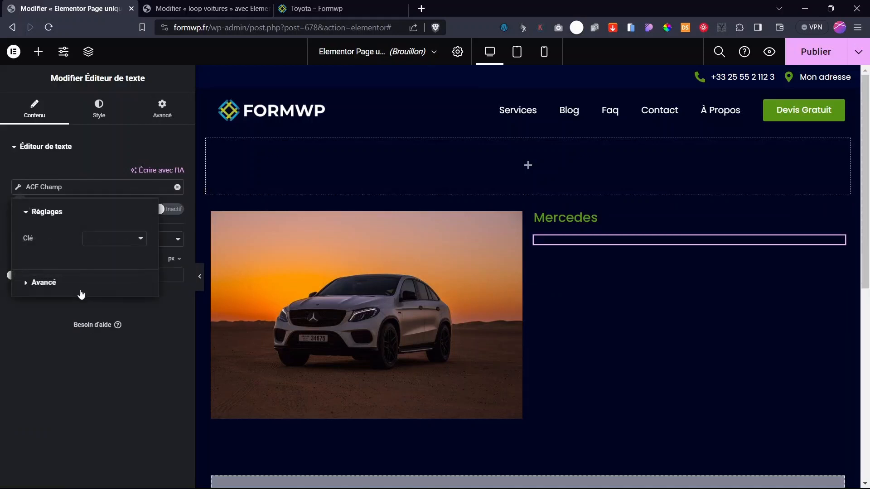
click(97, 239)
click(101, 283)
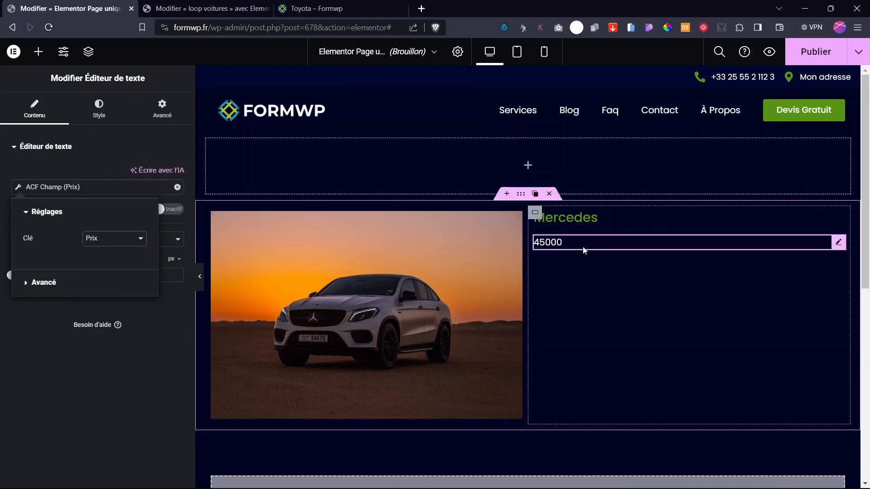
Step: Duplicate the price text and set the copy's ACF key to Etat de la voiture
click(832, 243)
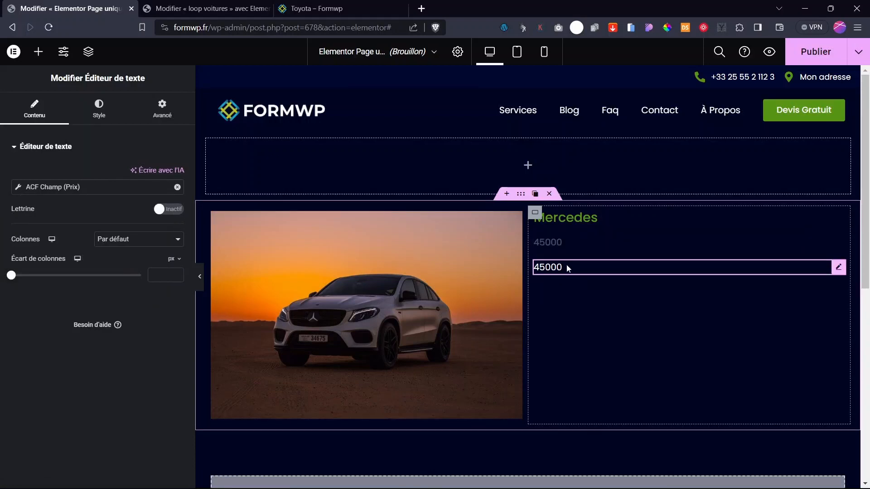
double_click(18, 188)
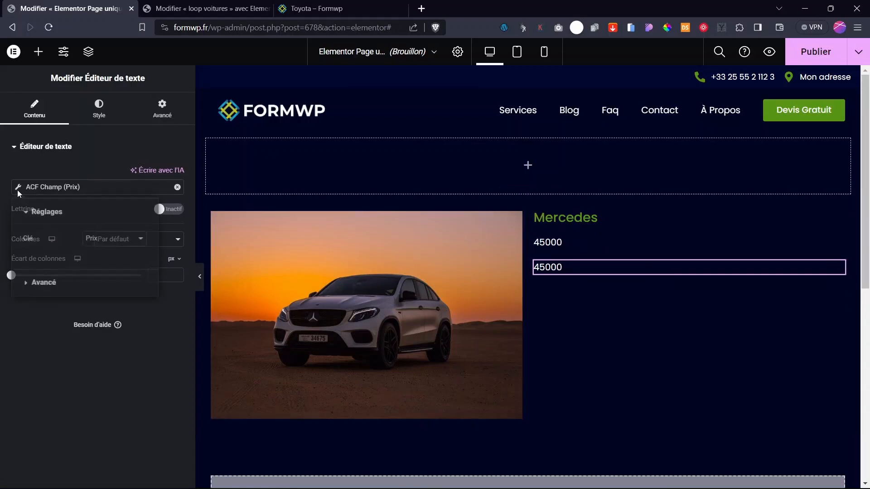
click(18, 188)
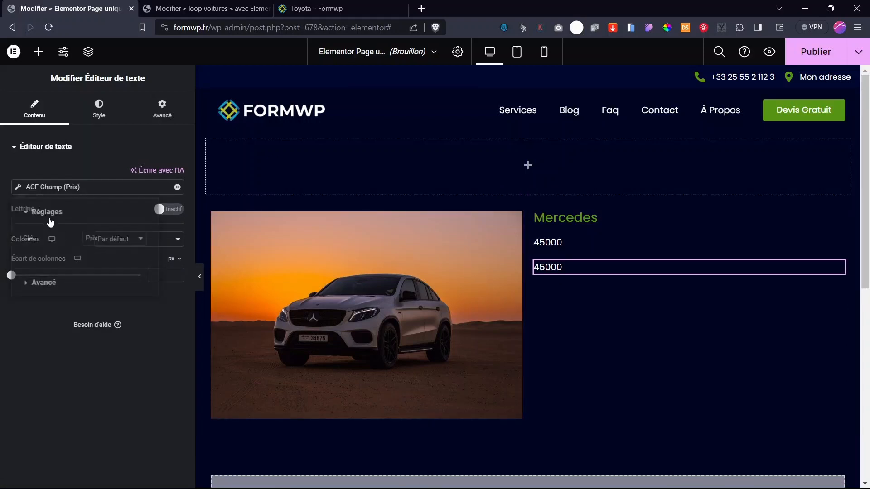
click(109, 238)
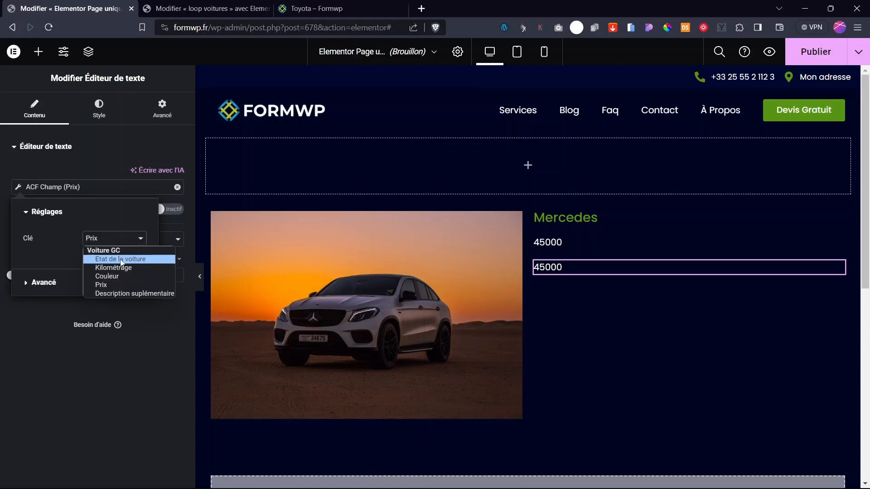
click(116, 261)
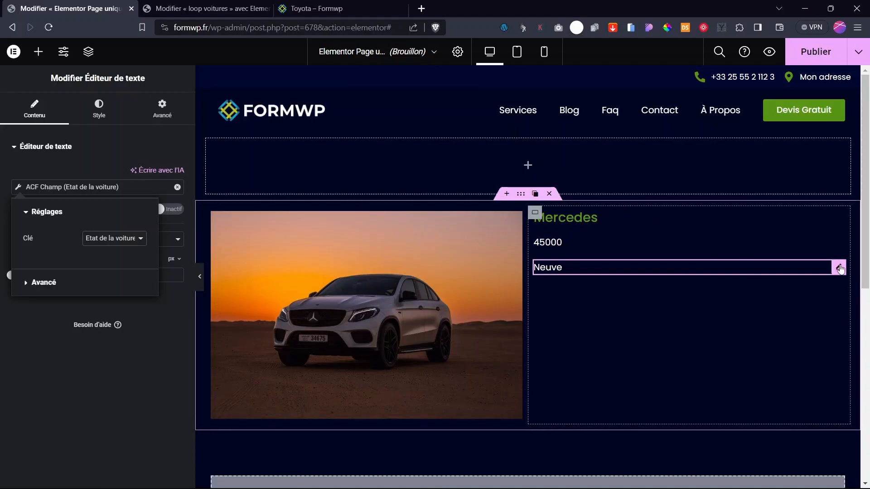
Step: Duplicate the car condition text and set the copy's ACF key to Kilométrage
click(824, 267)
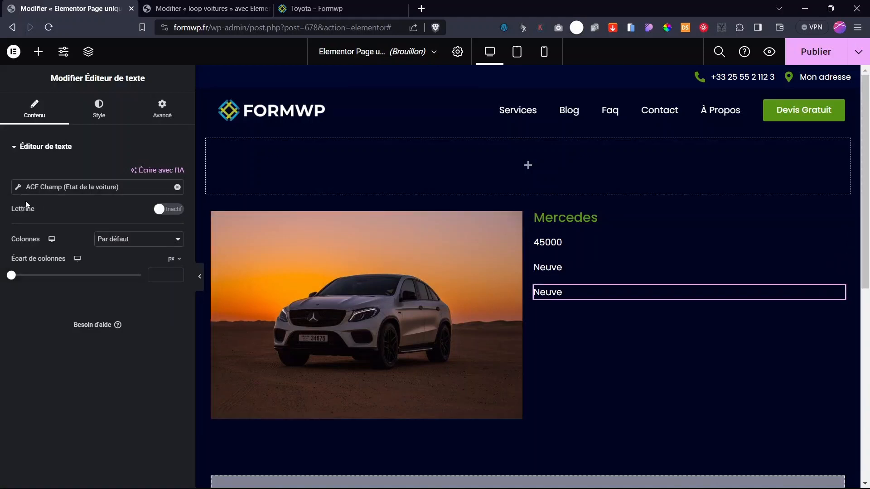
click(20, 190)
click(91, 240)
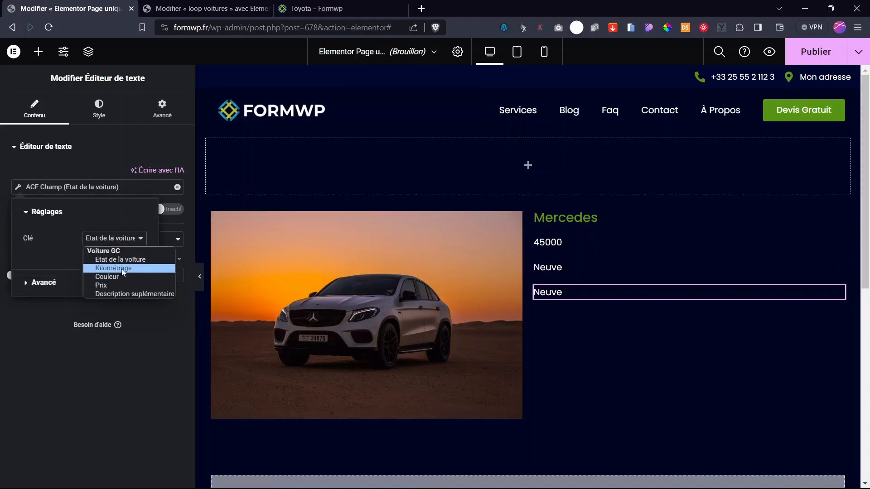
click(113, 269)
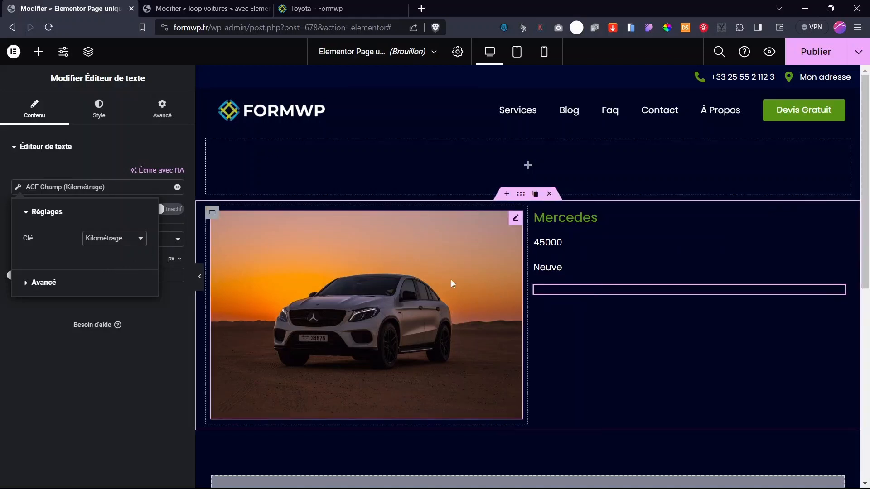
Step: Duplicate the mileage text and set the copy's ACF key to Couleur
click(836, 291)
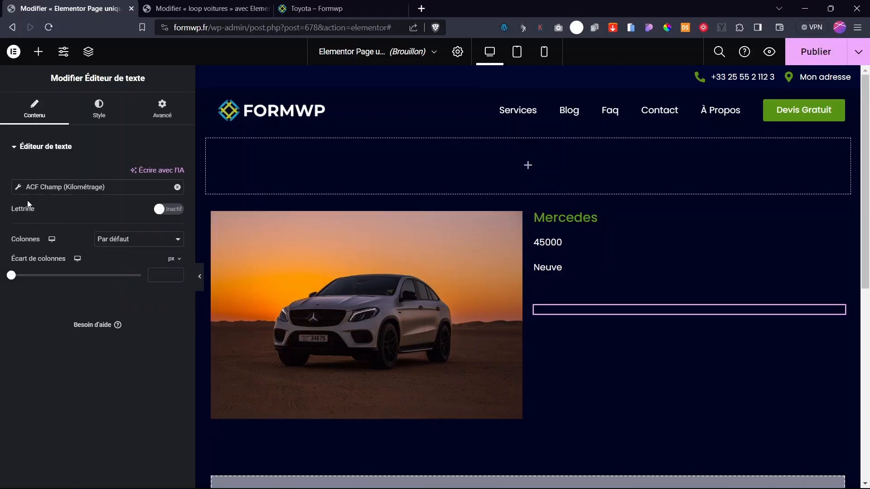
click(106, 238)
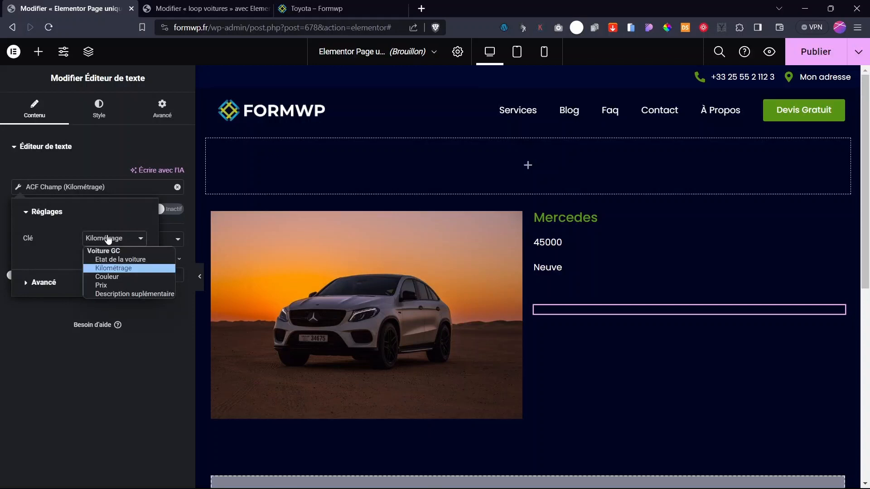
click(107, 276)
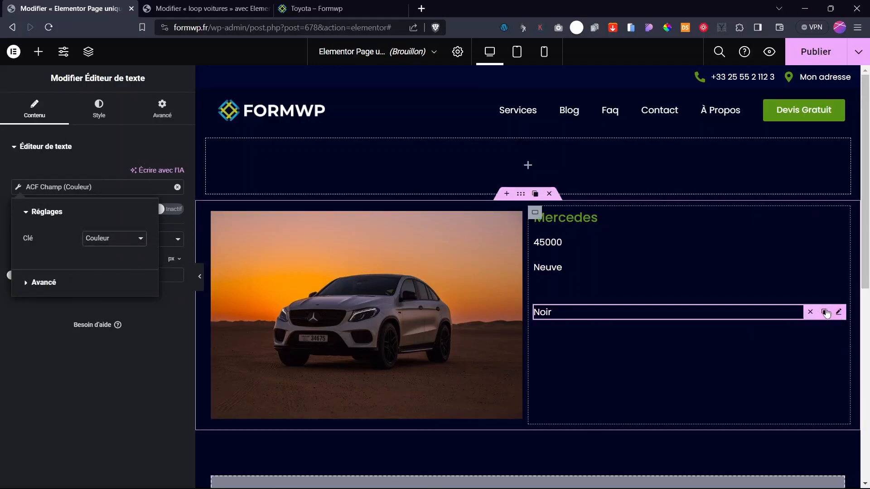
Step: Duplicate the colour text, set the copy's ACF key to Description suplémentaire and review the description in the column
click(824, 312)
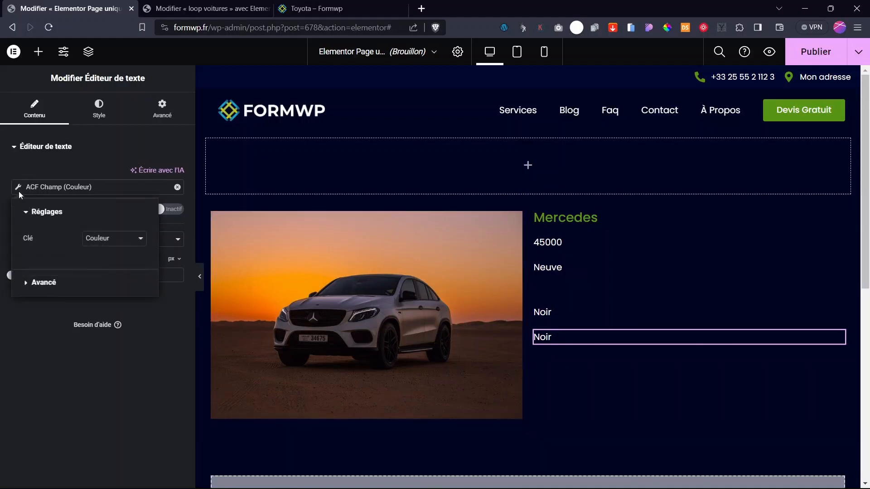
click(93, 242)
click(107, 290)
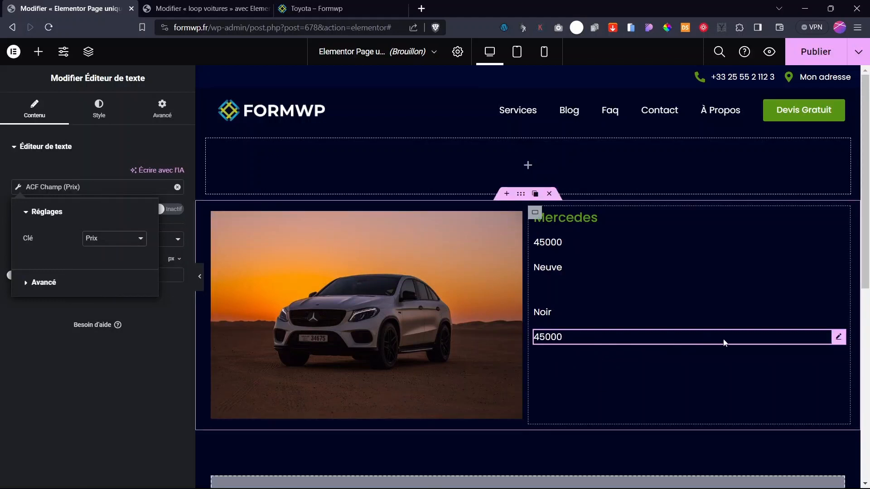
click(89, 245)
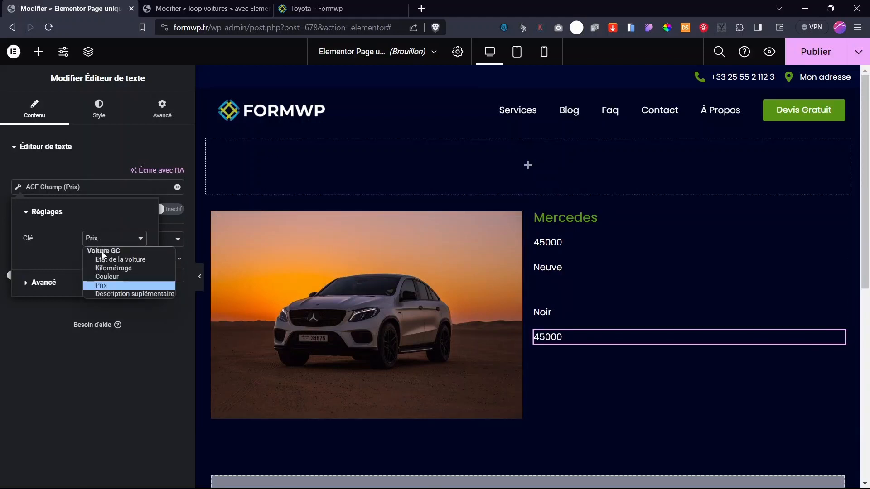
click(121, 294)
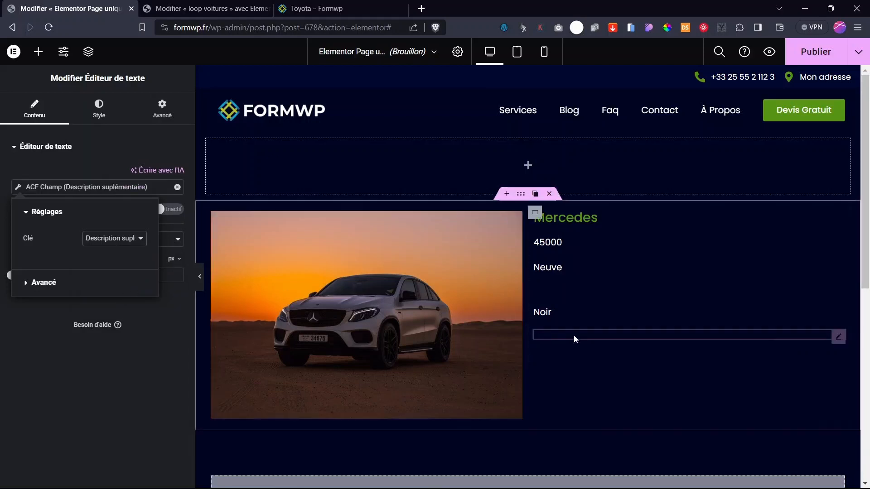
scroll(673, 357, down, 6)
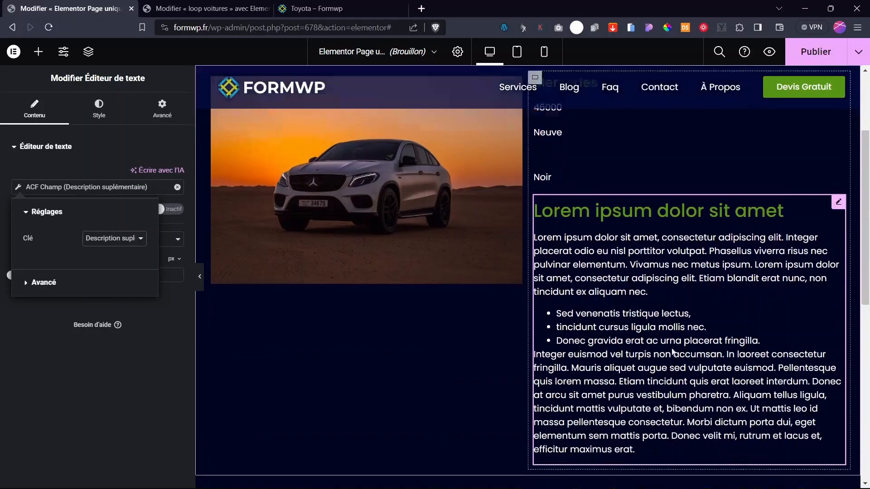
scroll(669, 330, up, 6)
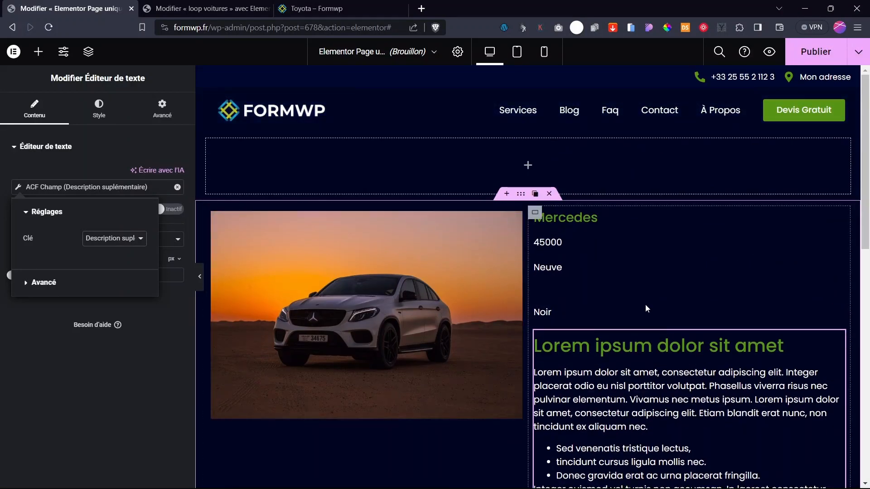
Step: Set the Mercedes post title's font size to 28 px in its typography settings
click(598, 219)
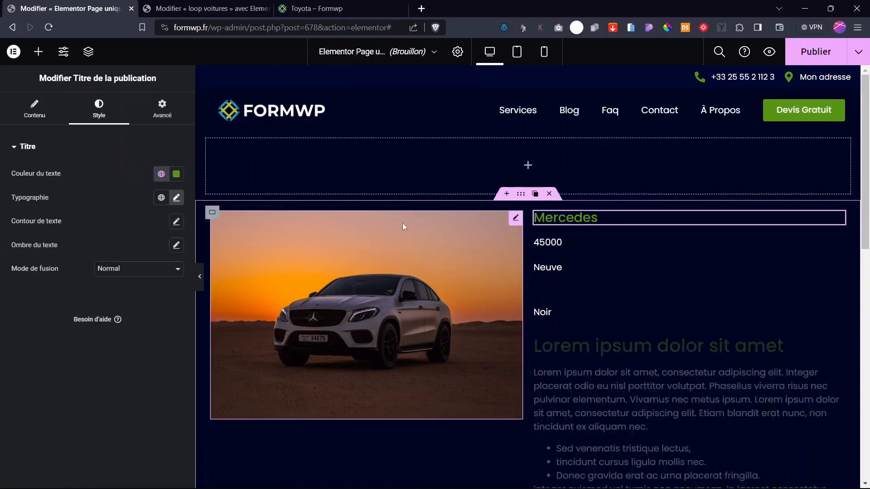
click(175, 197)
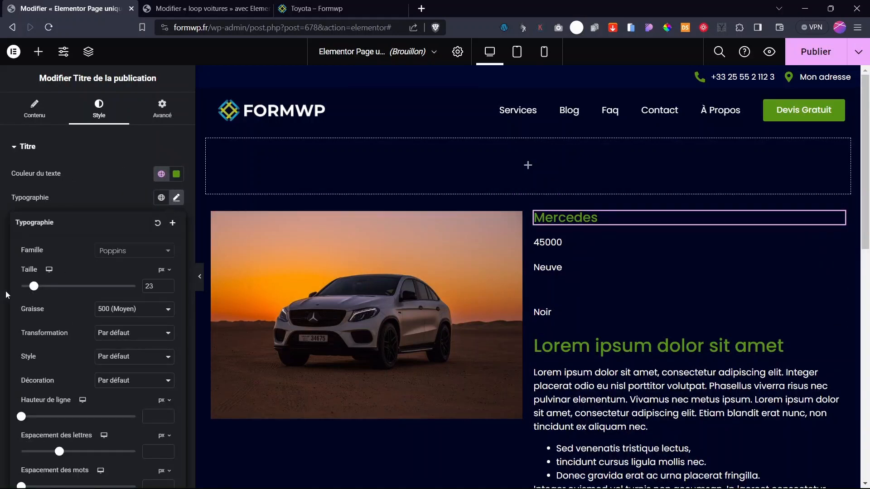
drag(34, 292, 39, 289)
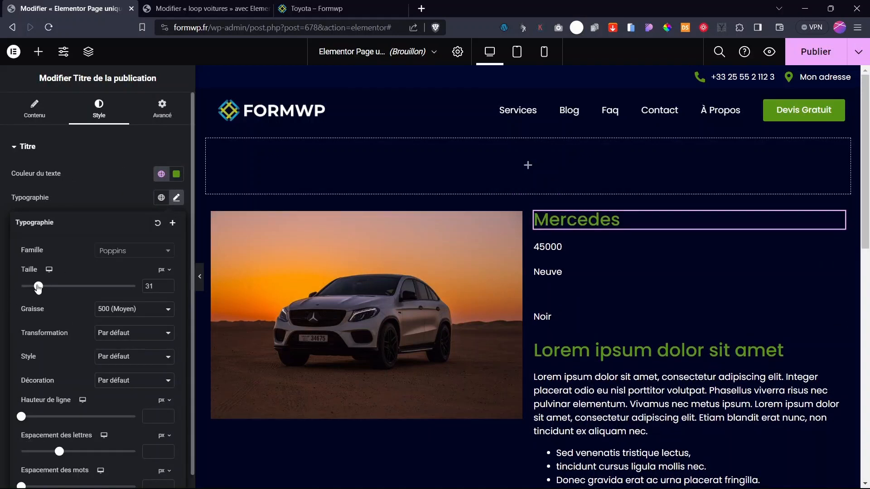
click(167, 289)
click(166, 289)
click(167, 289)
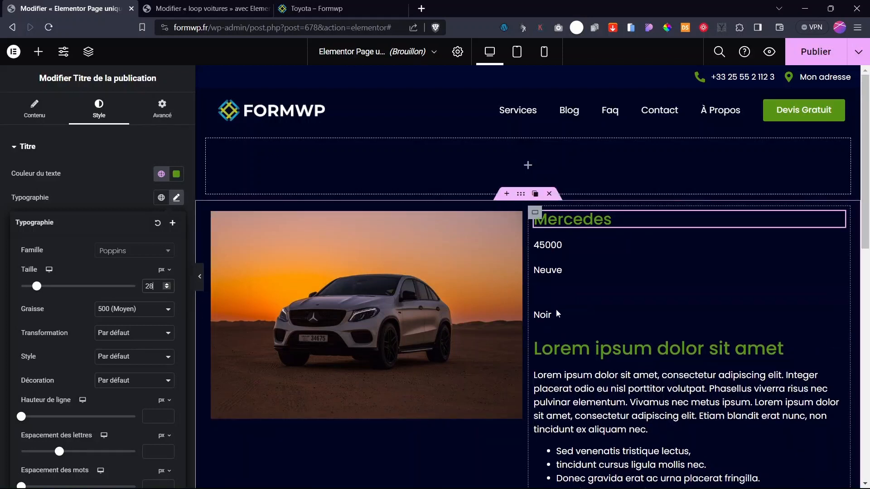
Step: Find the Galerie widget by searching for "ga" and place it below the featured car image
click(567, 312)
scroll(355, 230, down, 3)
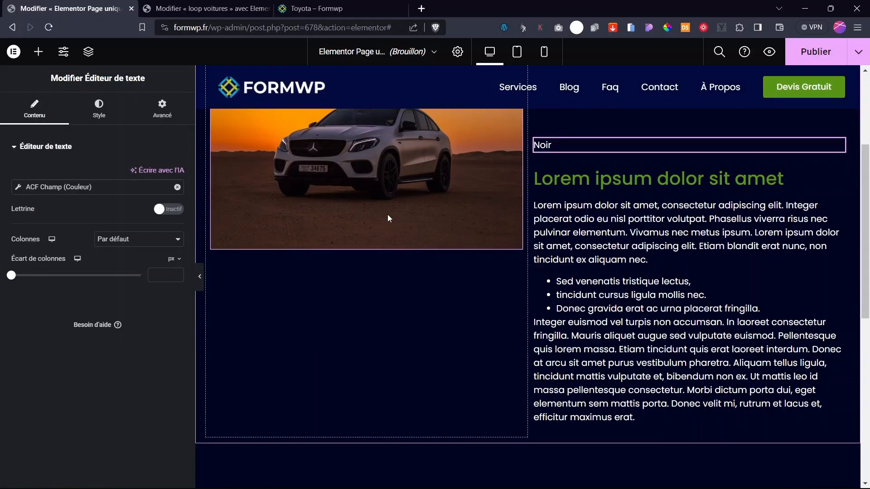
scroll(447, 213, up, 3)
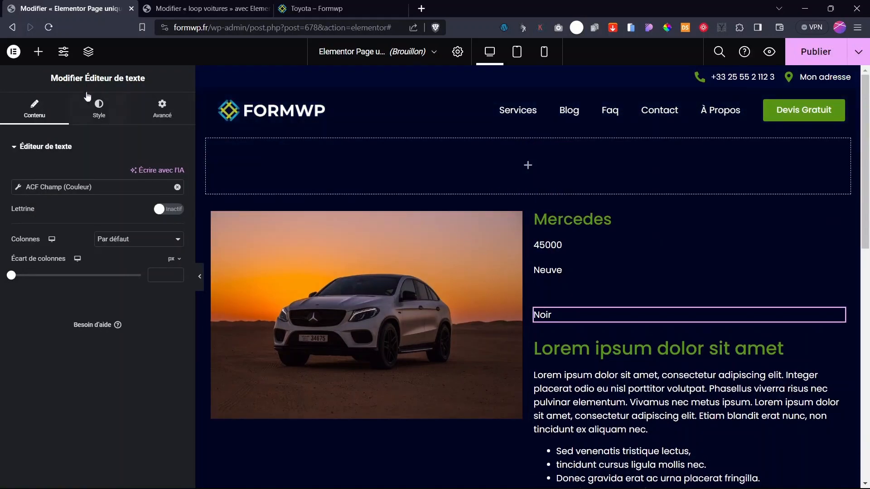
click(38, 51)
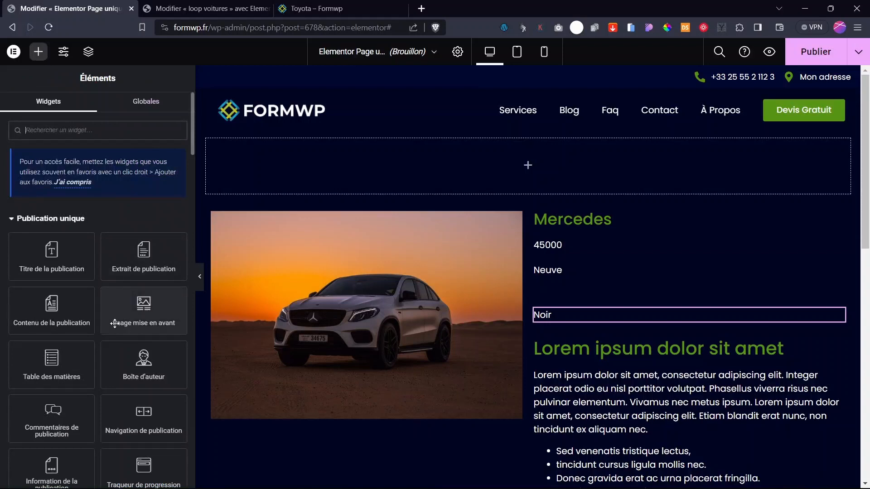
click(85, 132)
text(ga)
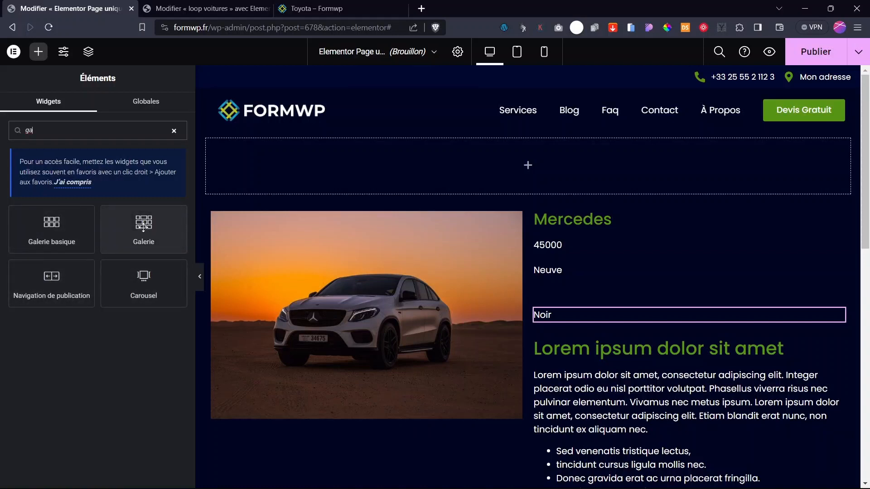
drag(143, 228, 357, 419)
Step: Link the gallery to the dynamic ACF Champ galerie tag with the key Galerie and preview the green car's photo enlarged
click(177, 204)
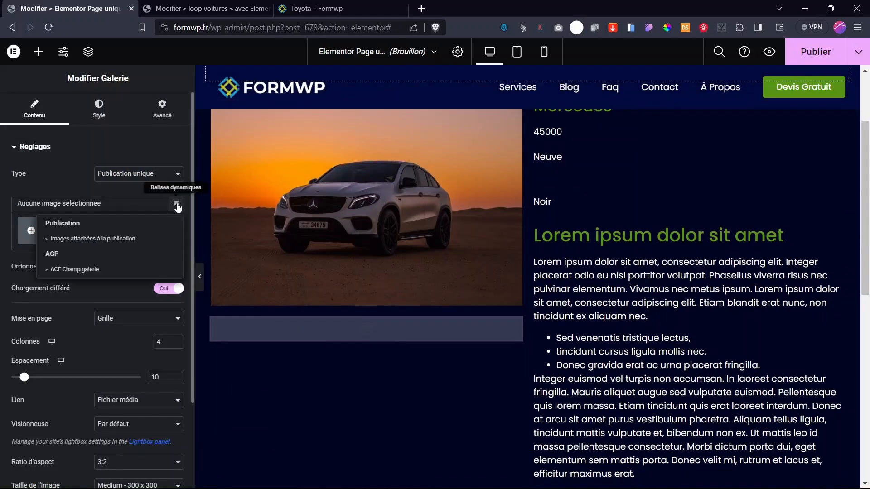
click(84, 270)
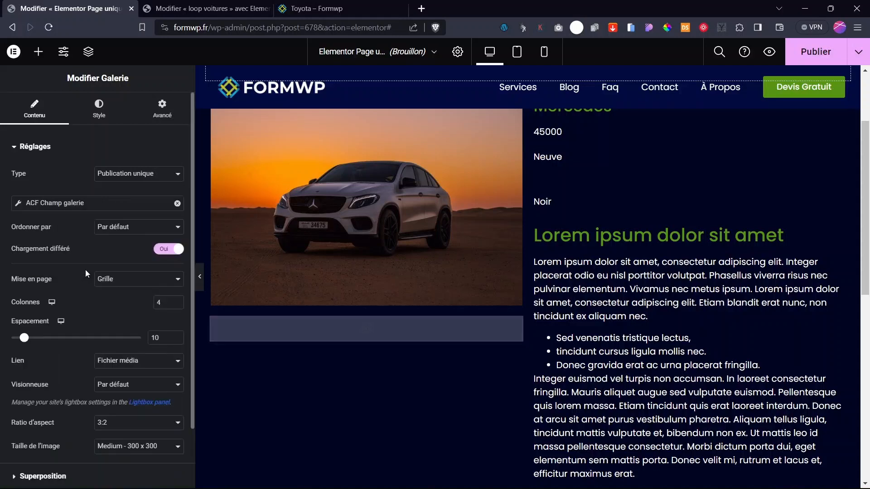
click(17, 202)
click(109, 254)
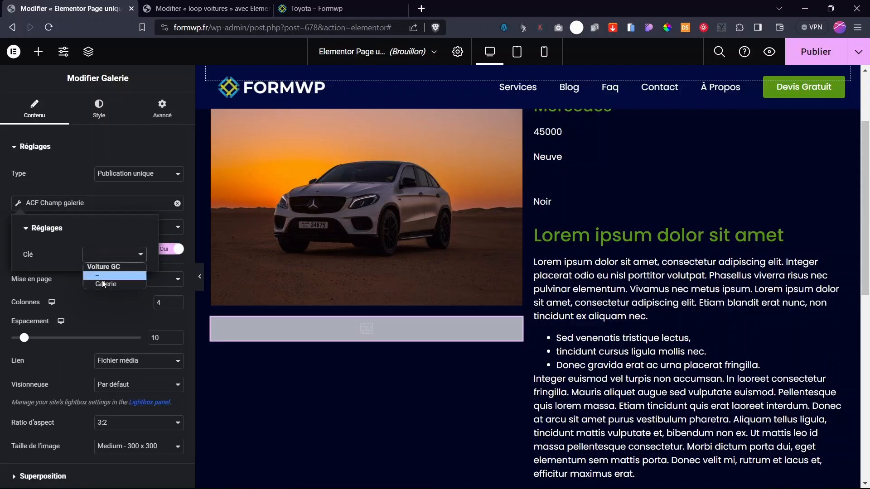
click(107, 284)
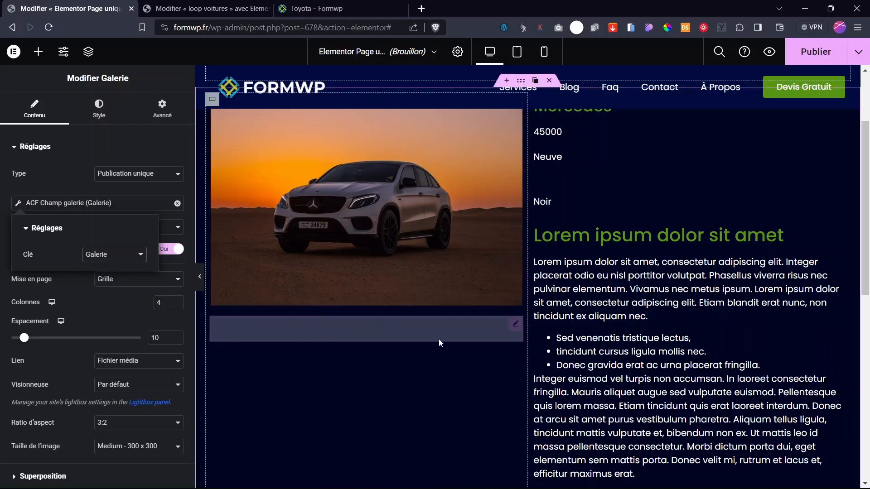
scroll(357, 296, down, 1)
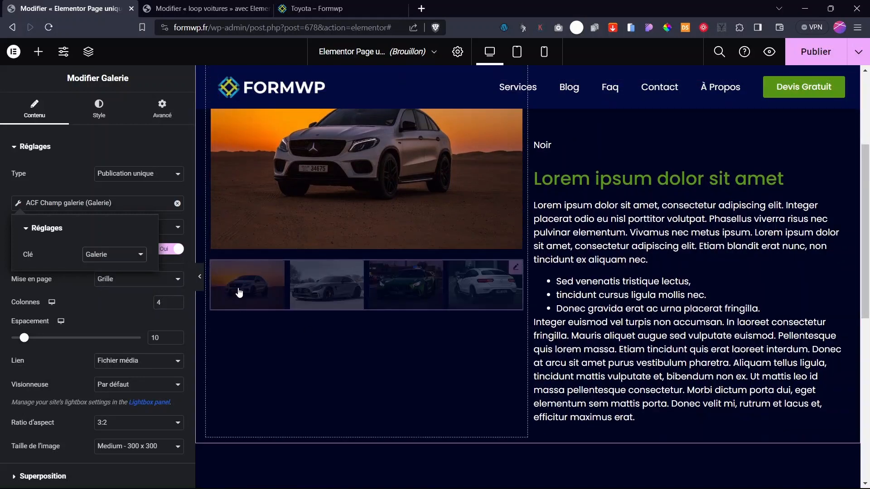
click(394, 285)
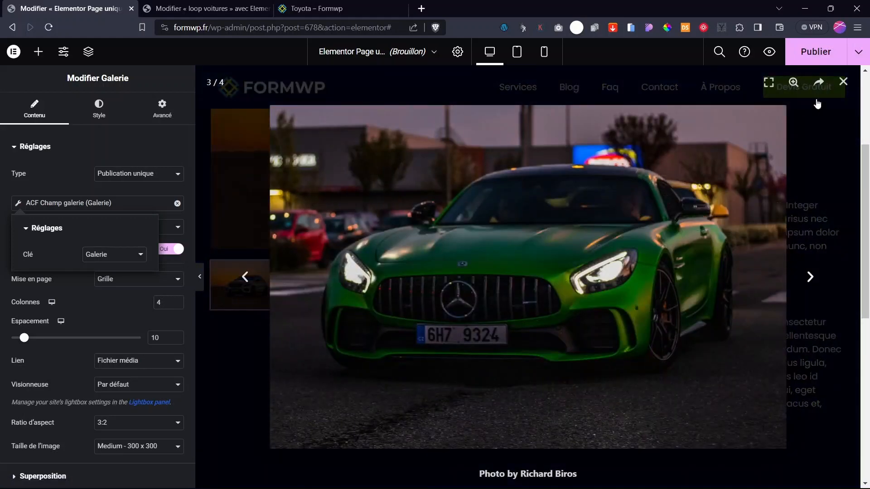
Step: Close the enlarged photo and add "Prix :" before and "€" after the price text's dynamic ACF value
click(844, 81)
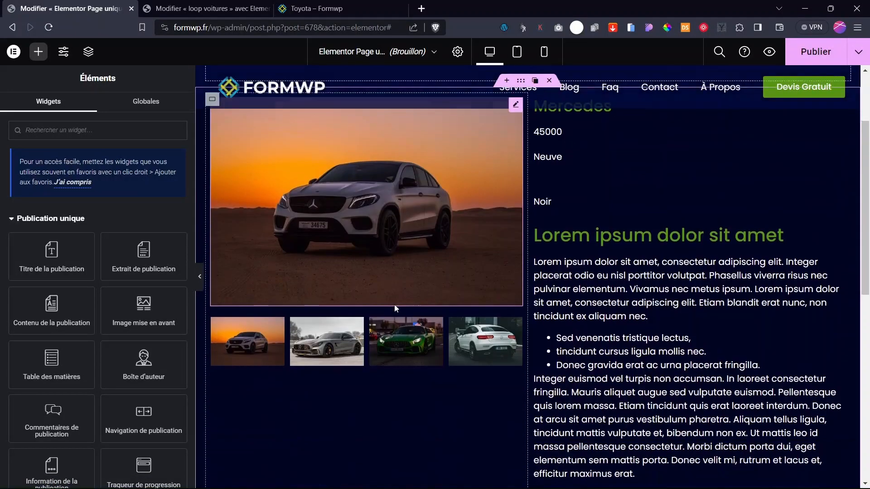
click(110, 217)
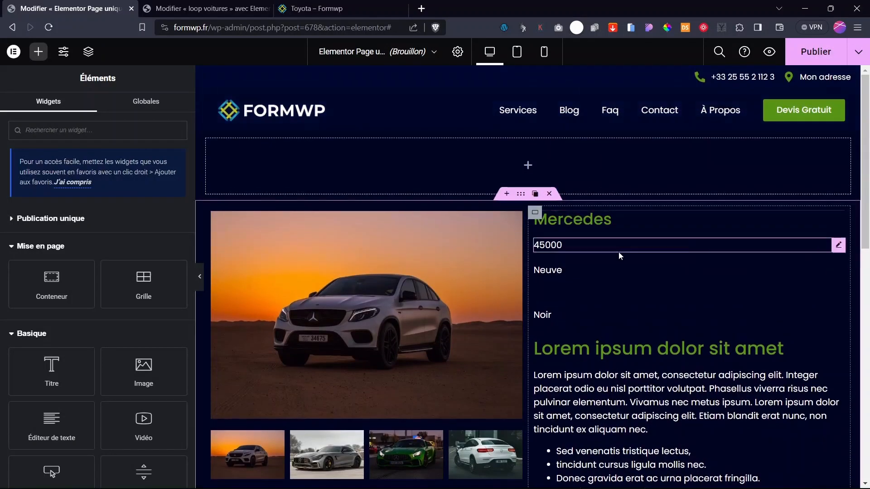
click(581, 240)
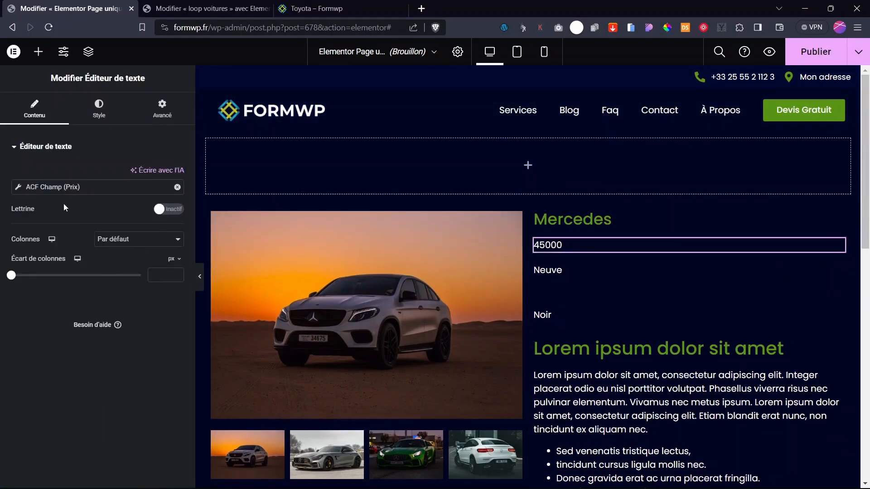
click(19, 187)
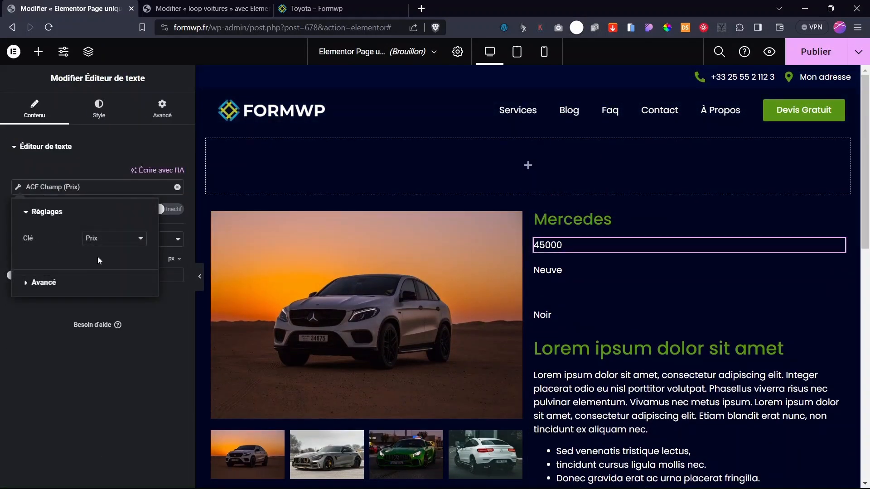
click(43, 281)
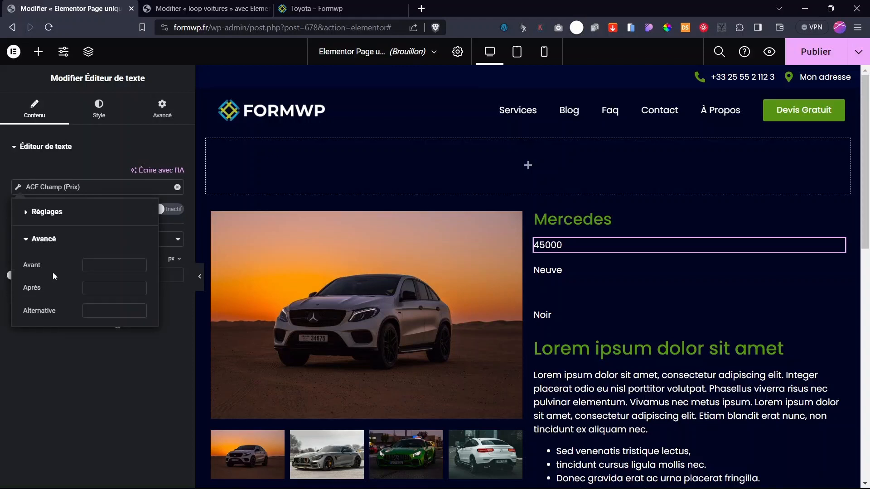
click(106, 266)
text(Prix :)
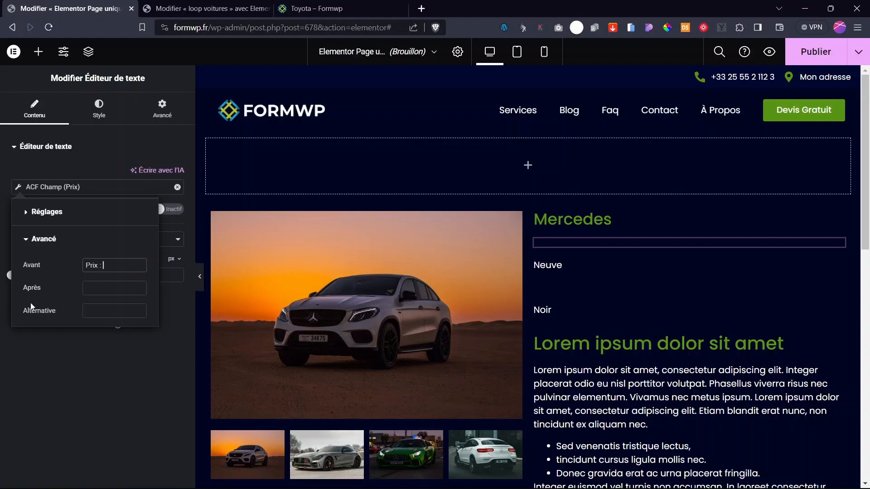
click(103, 290)
text(€)
Step: Add "Etat :" before the dynamic ACF value of the Etat de la voiture text
click(599, 271)
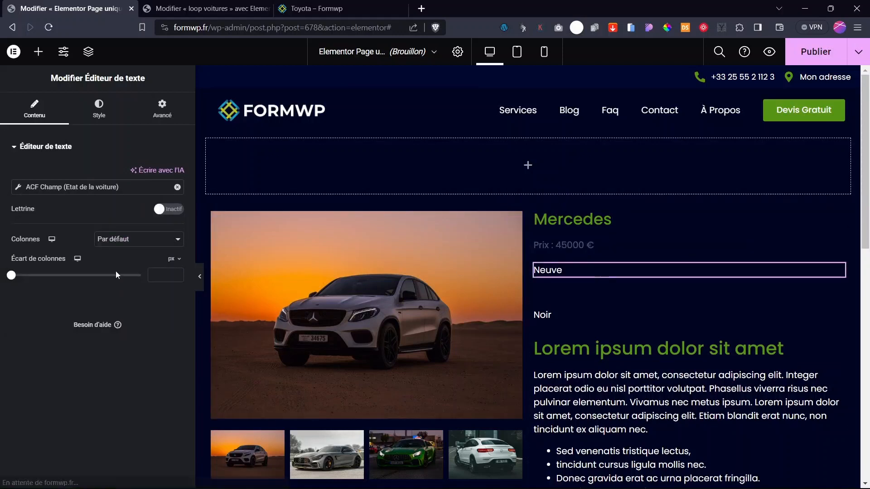
click(18, 188)
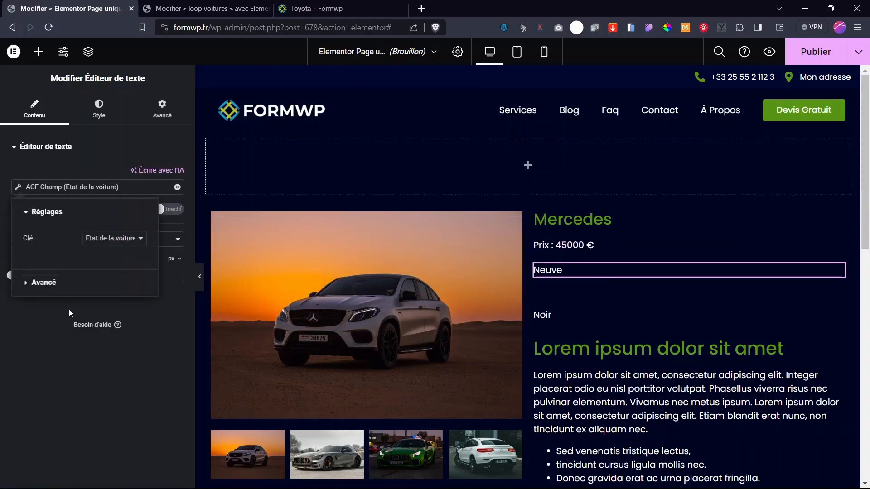
click(42, 282)
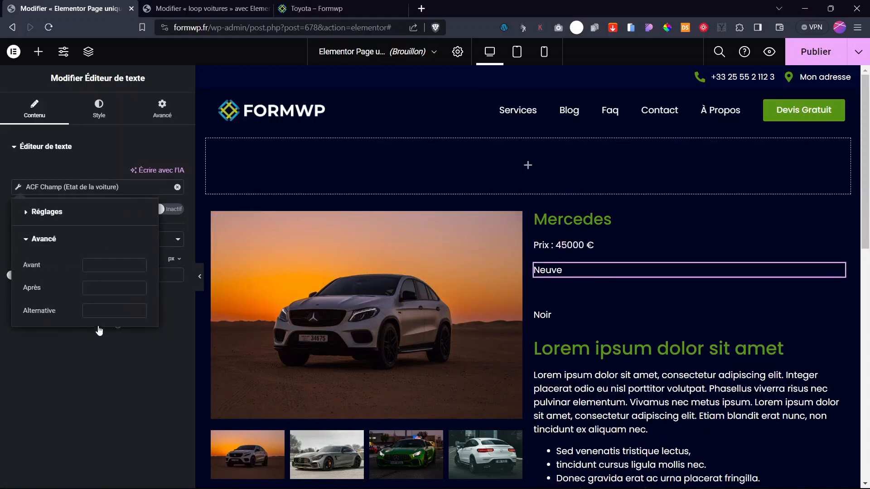
click(98, 267)
text(Etat :)
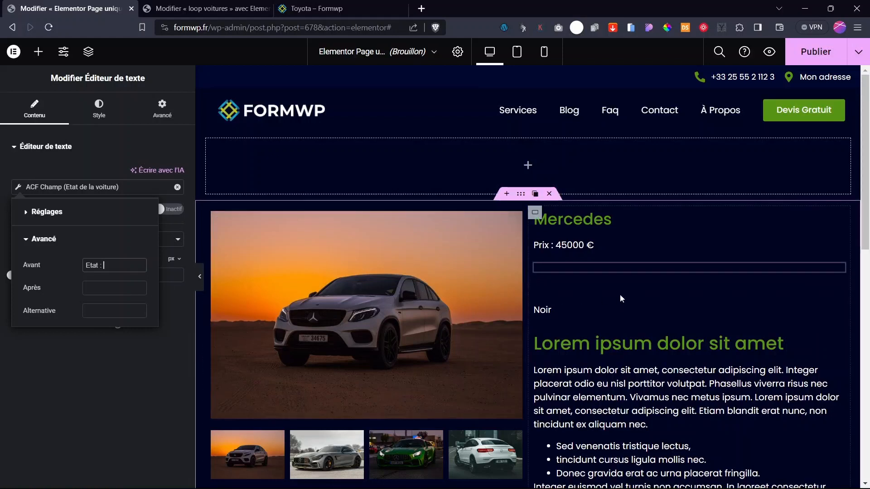
click(574, 293)
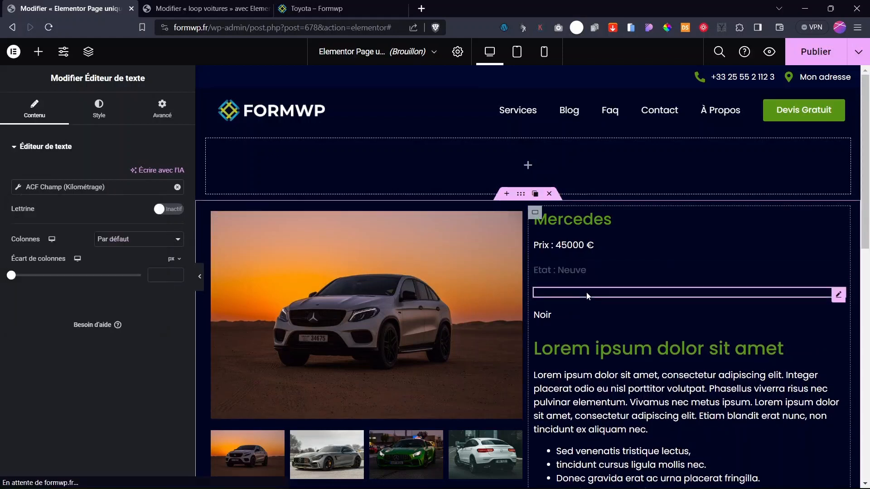
click(17, 189)
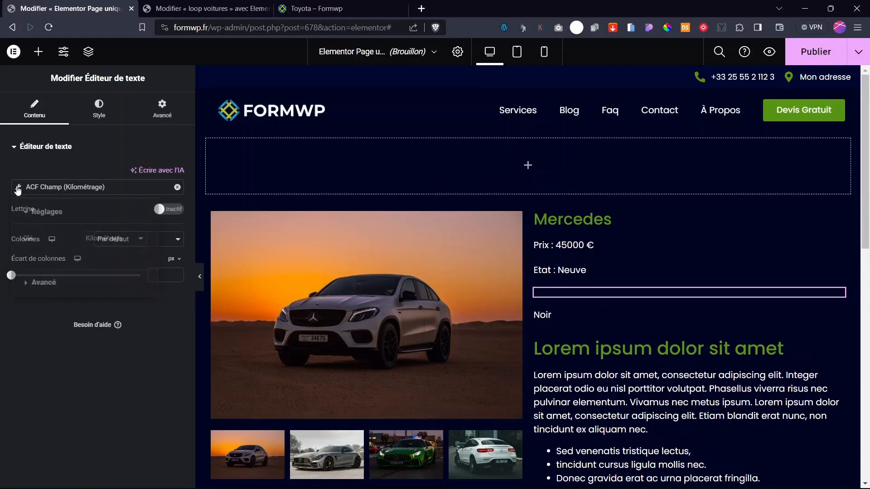
click(17, 188)
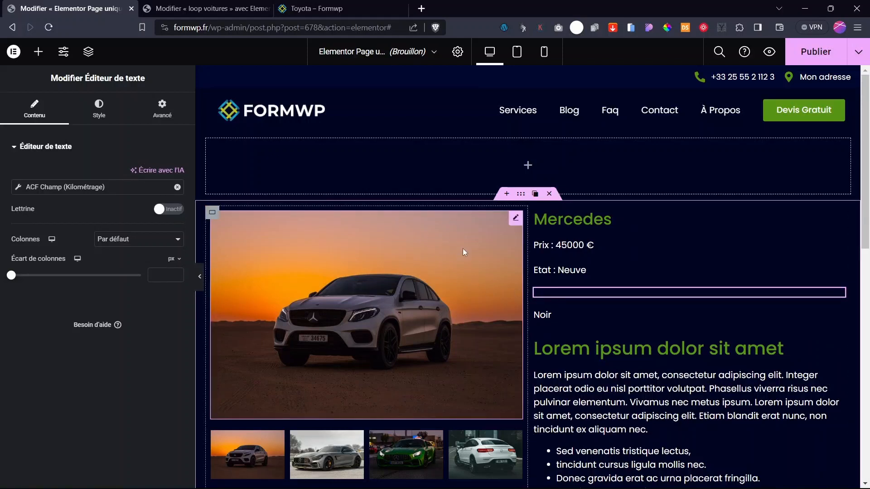
Step: Save the template as a draft and apply the Peugeot 405 car as its dynamic content preview
click(858, 52)
click(770, 85)
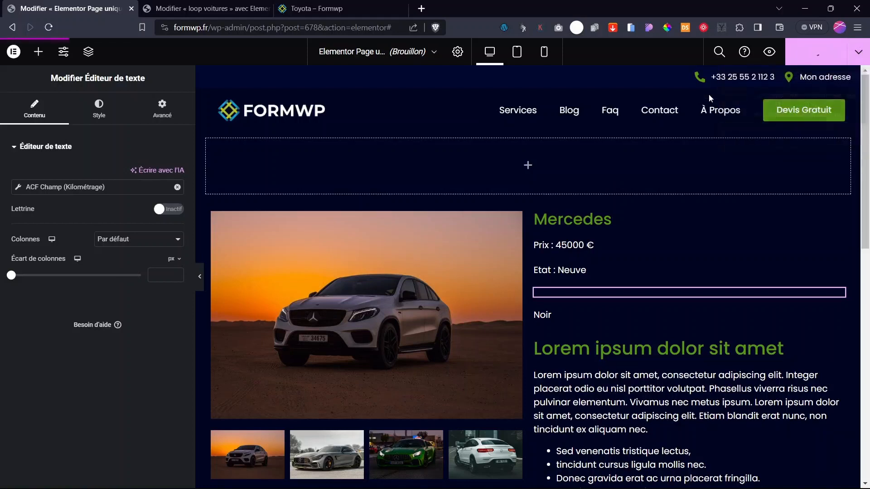
click(457, 51)
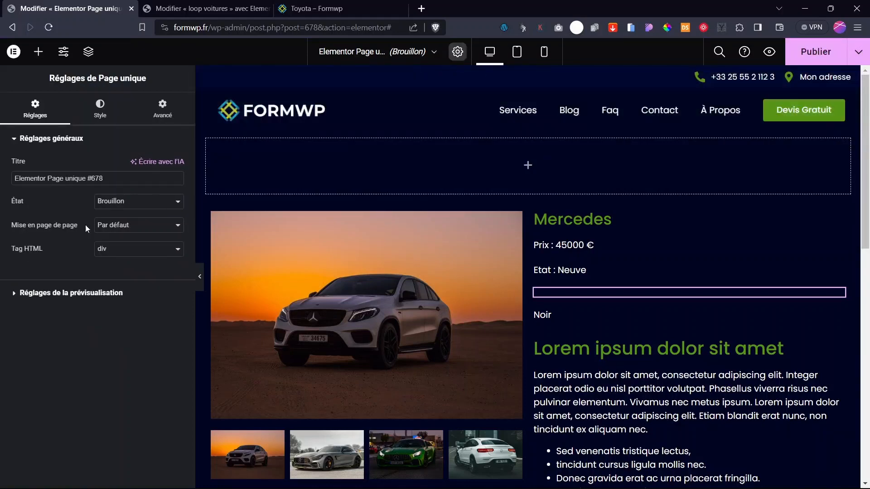
click(34, 295)
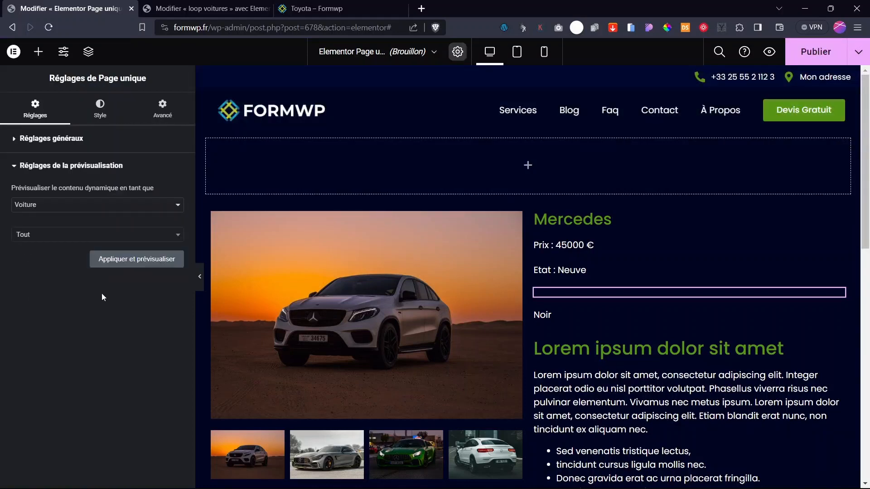
click(63, 237)
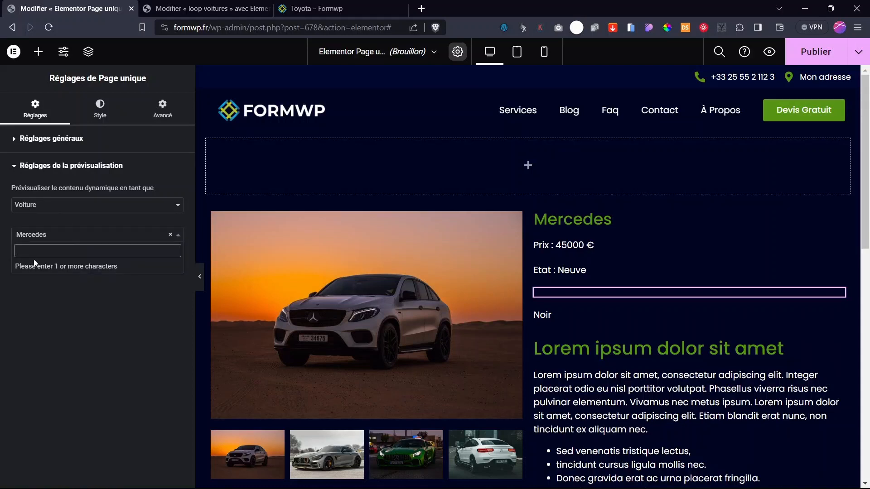
text(pe)
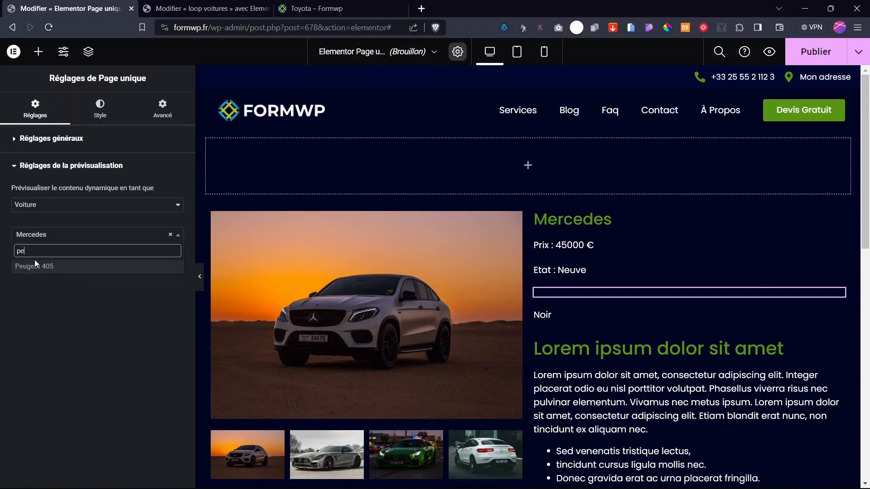
click(49, 269)
click(142, 259)
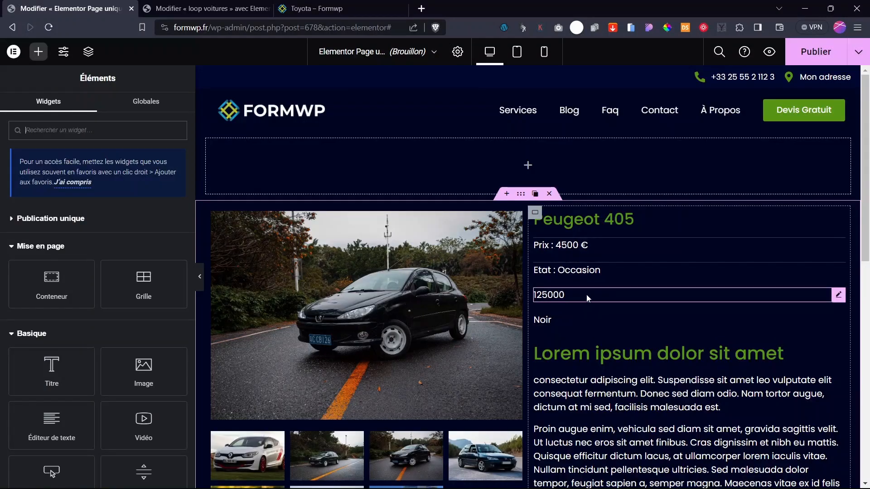
Step: Add "Kilométrage :" before and "Km" after the mileage text's dynamic ACF value, spaced apart from the number
click(584, 296)
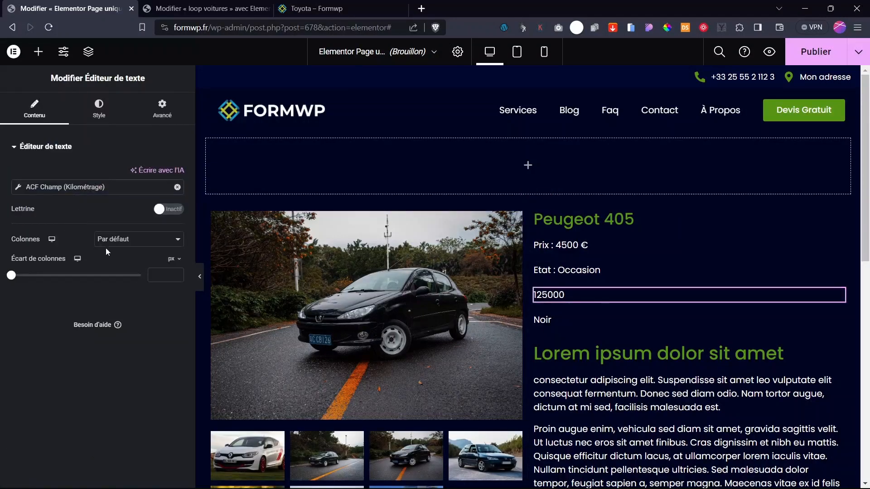
click(15, 189)
click(37, 282)
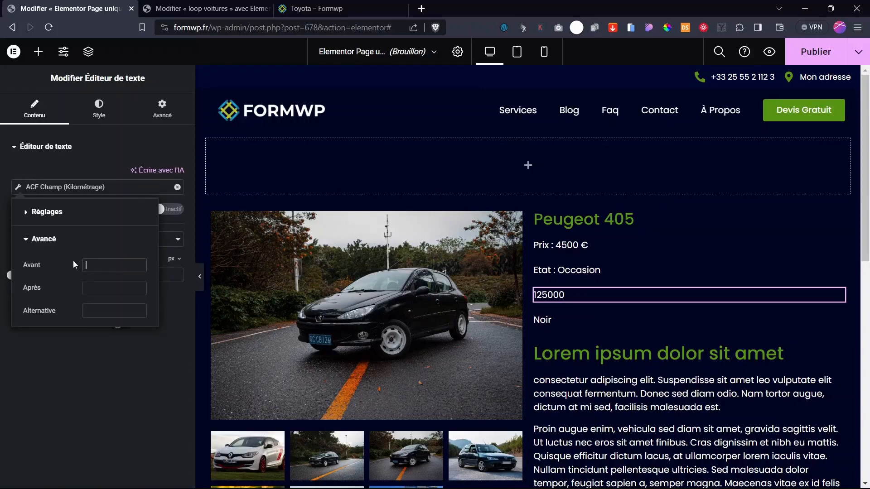
text(Kilom)
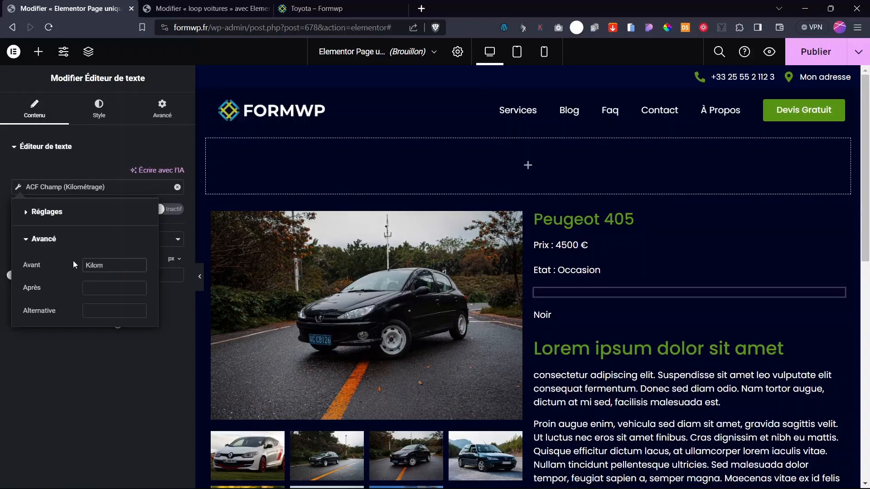
text(étrage)
click(96, 286)
text(Km)
click(83, 373)
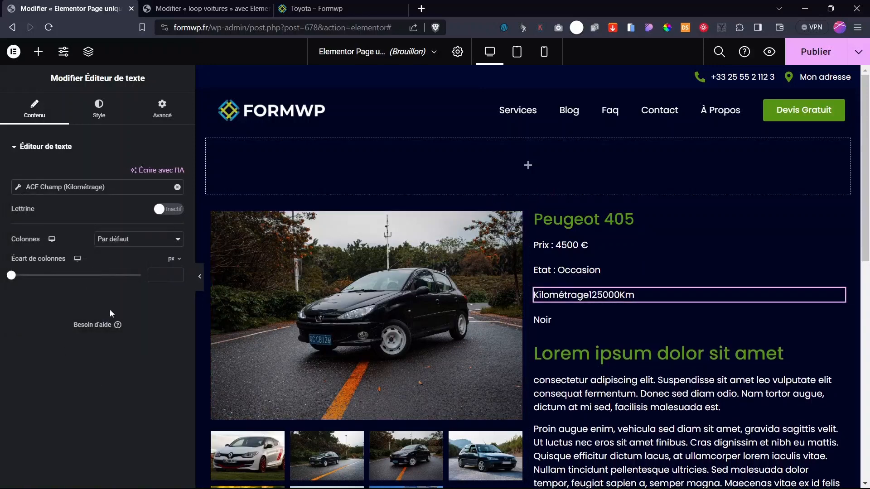
click(18, 187)
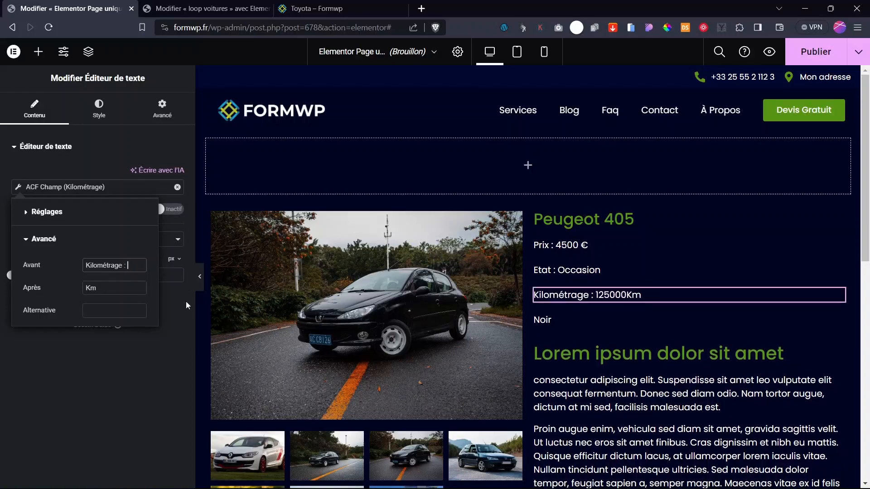
click(83, 288)
click(91, 374)
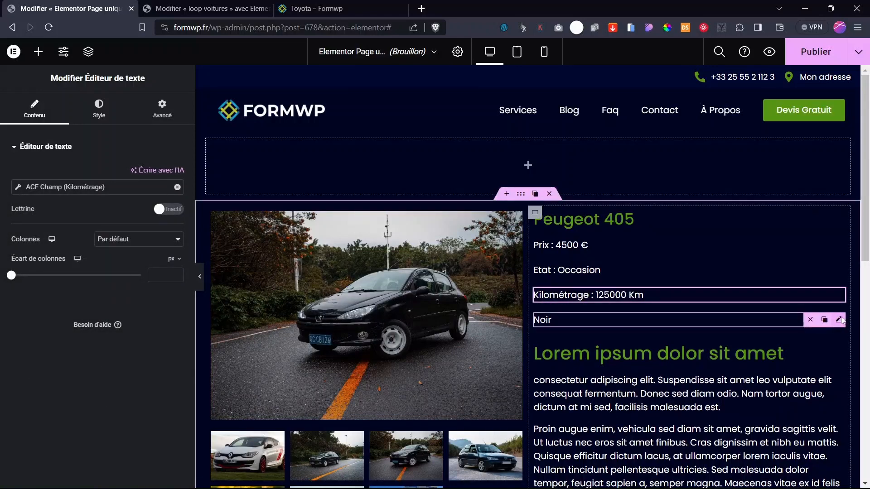
Step: Add "Couleur :" before the dynamic ACF value of the colour text
click(839, 319)
click(17, 187)
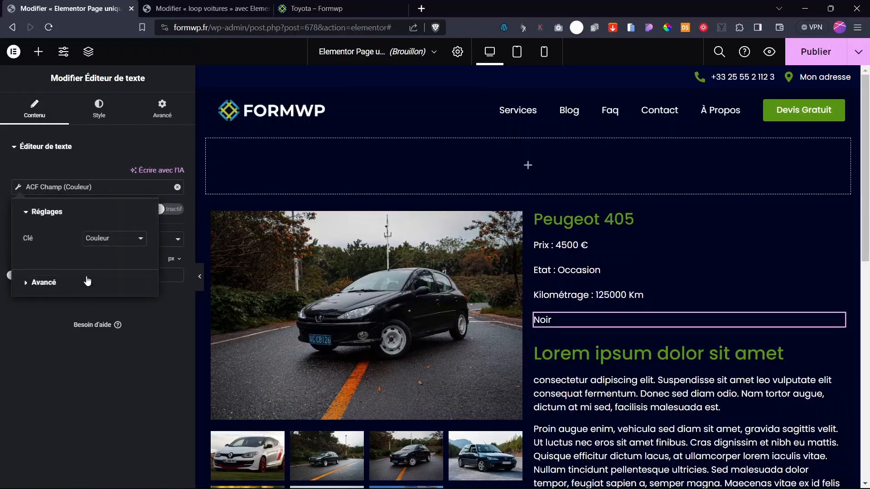
click(40, 285)
click(95, 266)
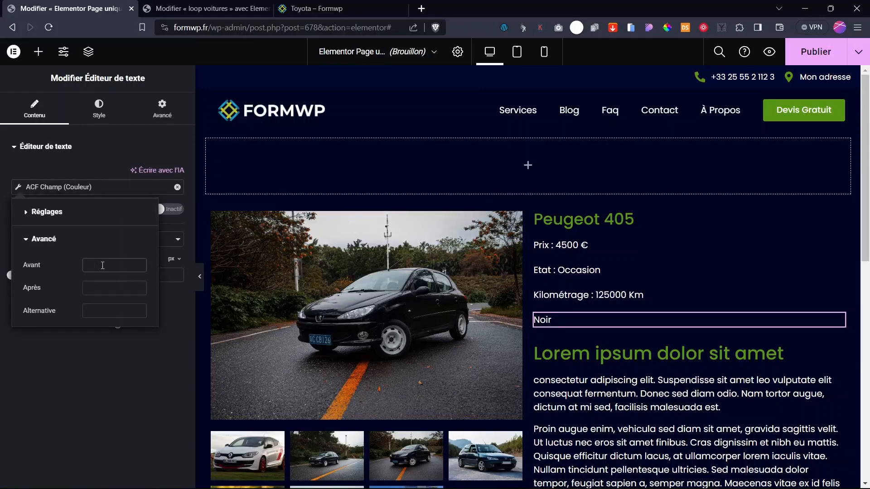
text(Coule)
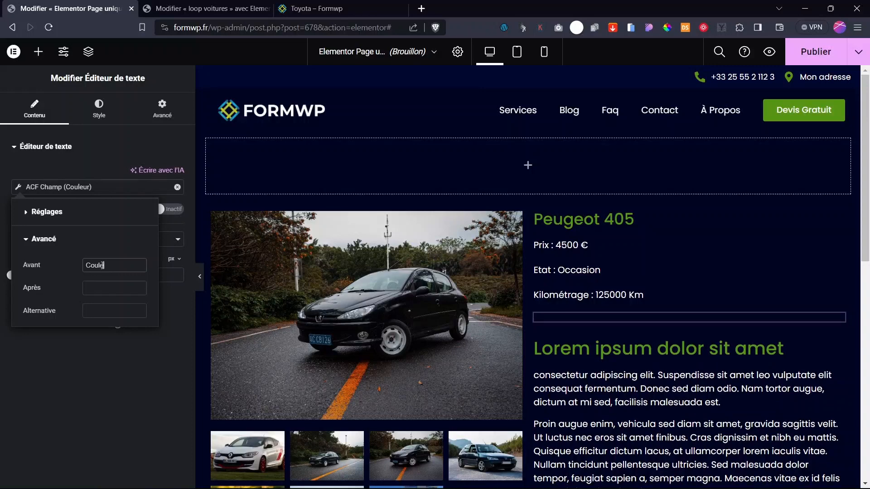
text(ur :)
click(112, 291)
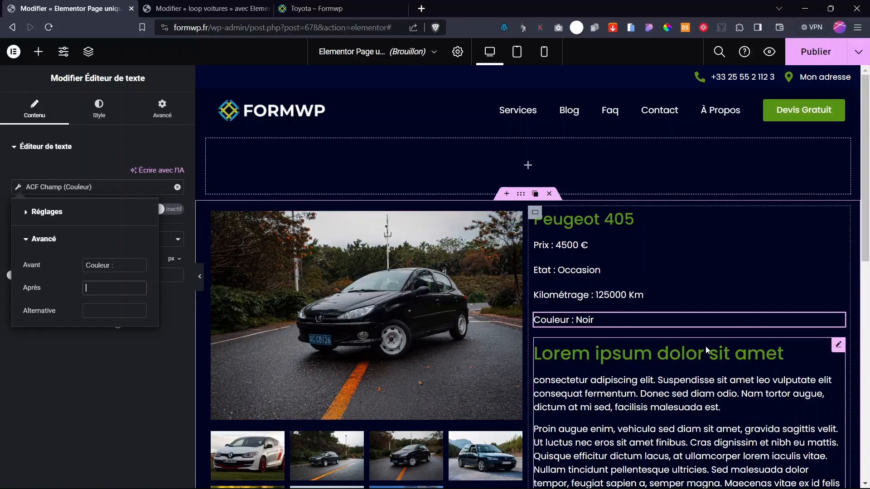
Step: Set the supplementary description text's font size to 17 px in its typography settings
click(838, 345)
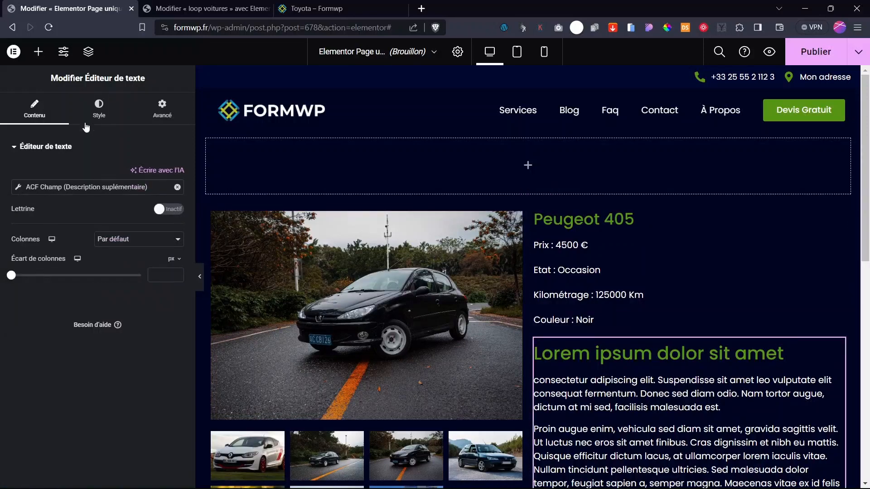
click(93, 111)
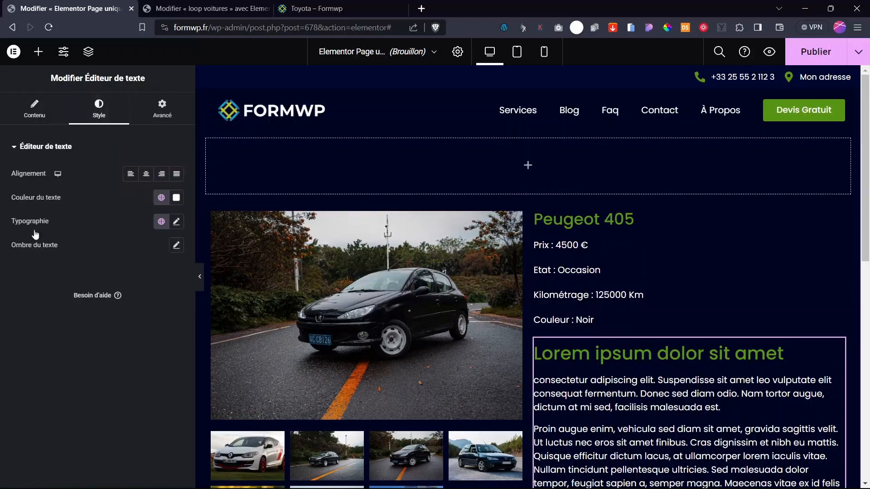
click(176, 222)
drag(23, 310, 31, 311)
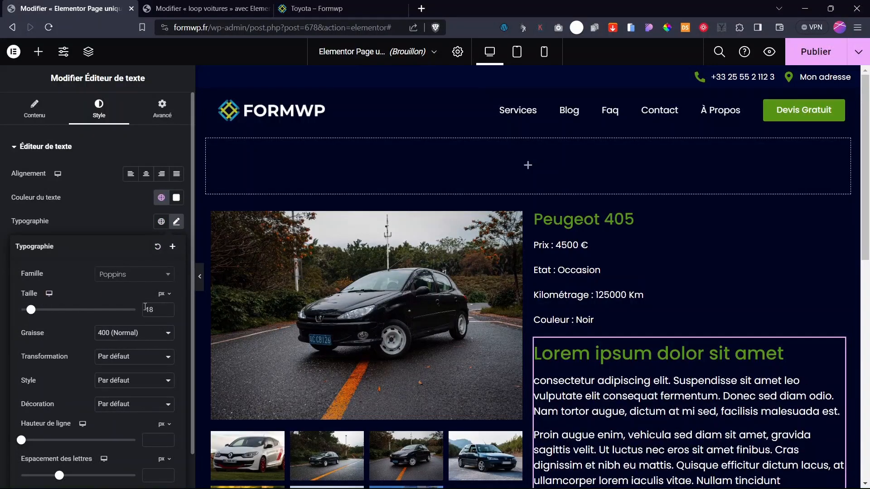
click(167, 312)
click(166, 312)
click(166, 312)
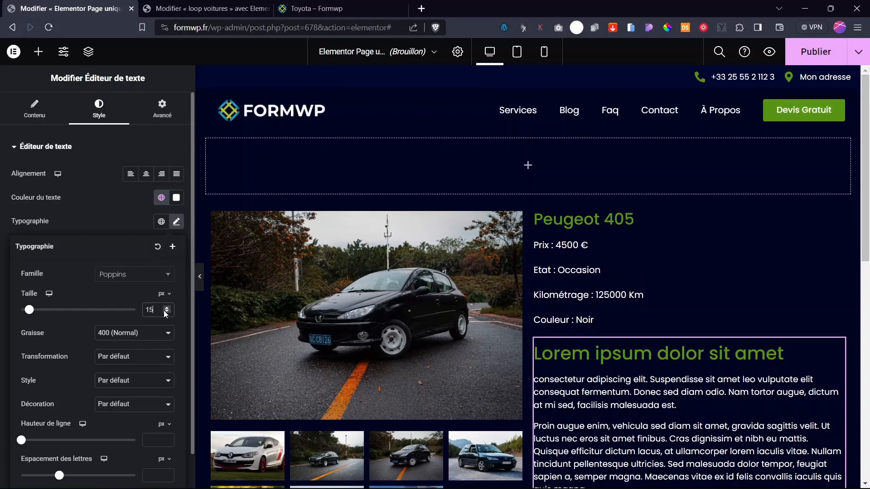
click(166, 312)
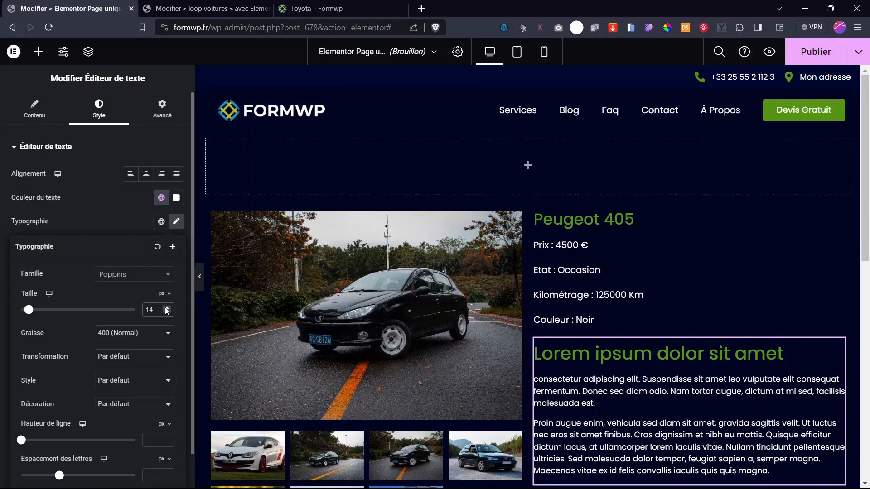
click(166, 308)
click(167, 308)
click(167, 308)
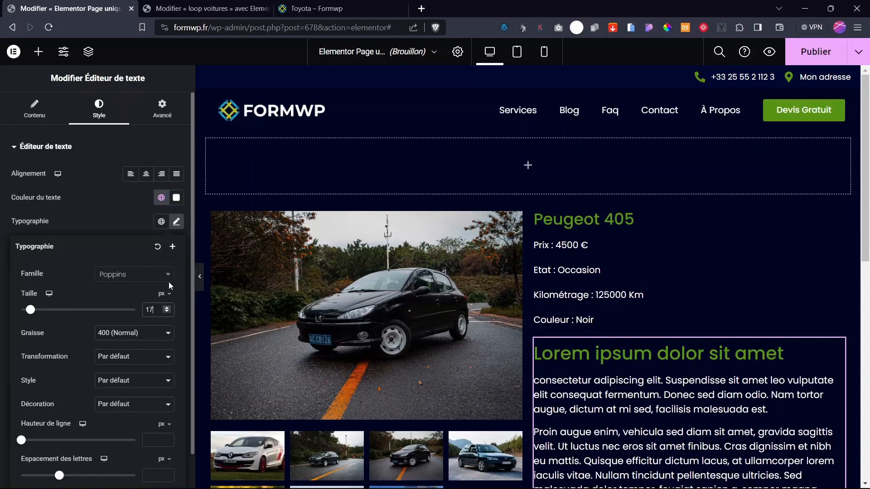
Step: Reduce the supplementary description text's font size to 16 px
scroll(681, 304, down, 5)
scroll(633, 240, up, 3)
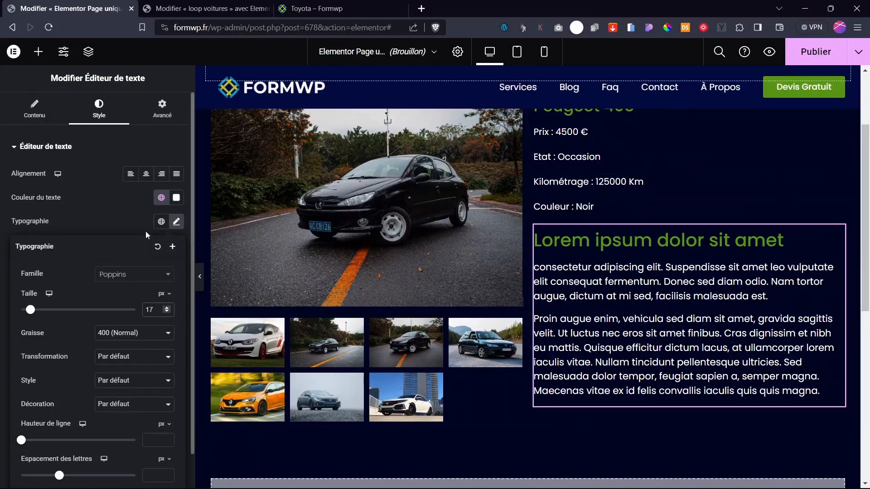
click(169, 312)
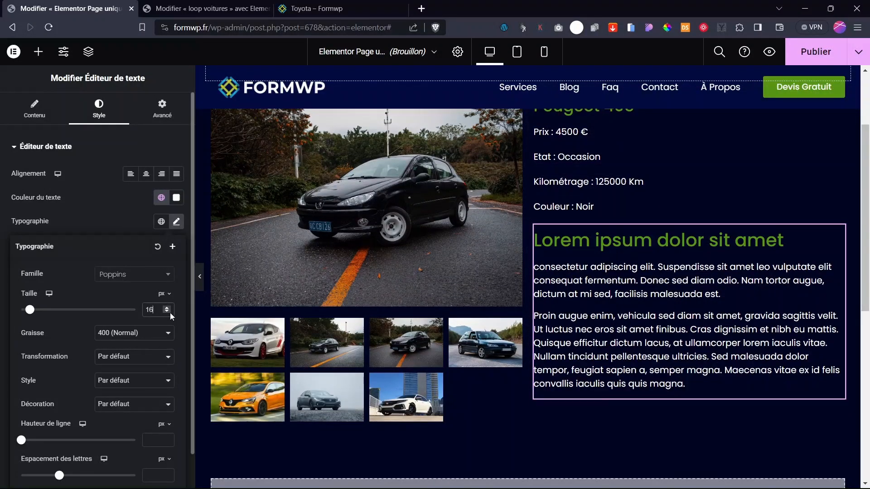
click(169, 312)
click(167, 308)
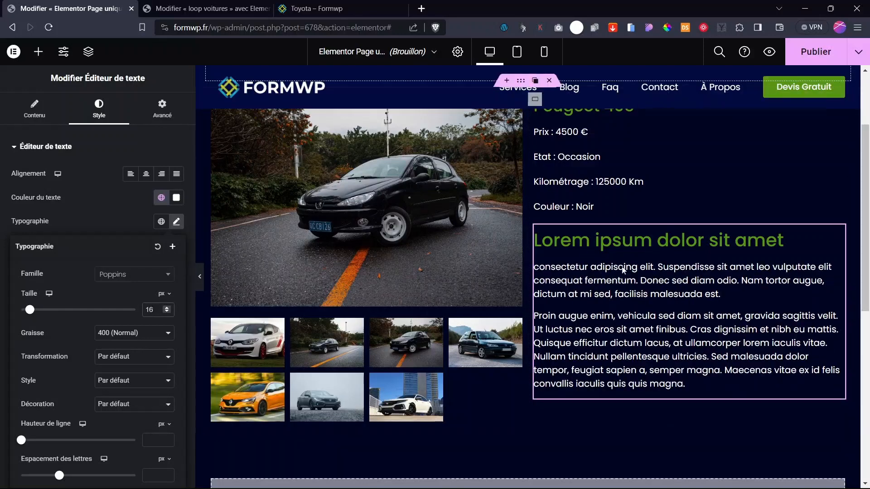
scroll(566, 285, up, 3)
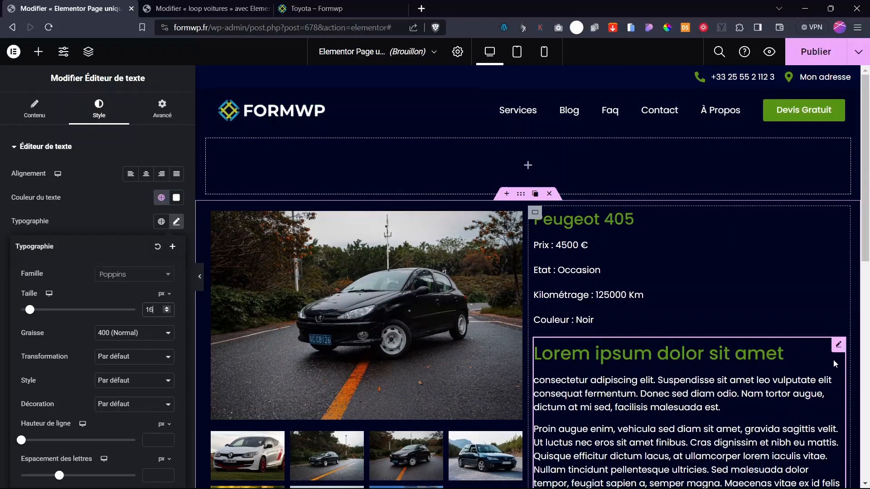
Step: Set the supplementary description text's inner padding to 10 px on all four sides
click(838, 346)
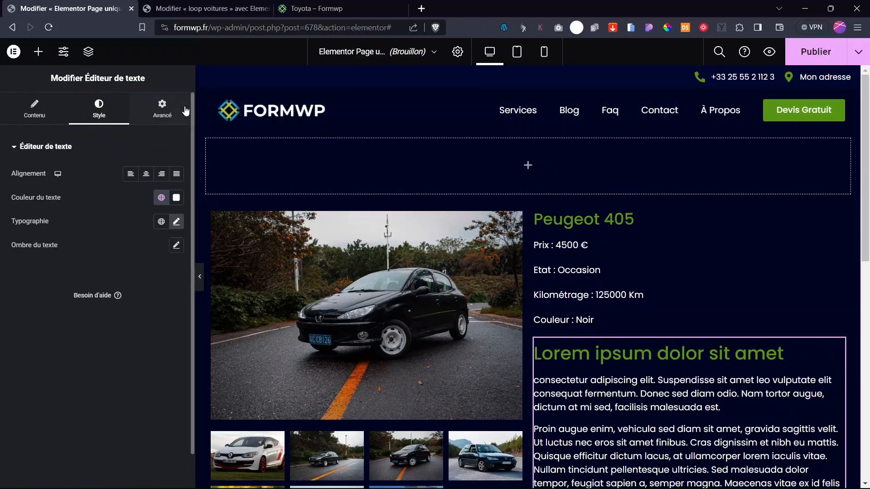
click(156, 117)
click(36, 231)
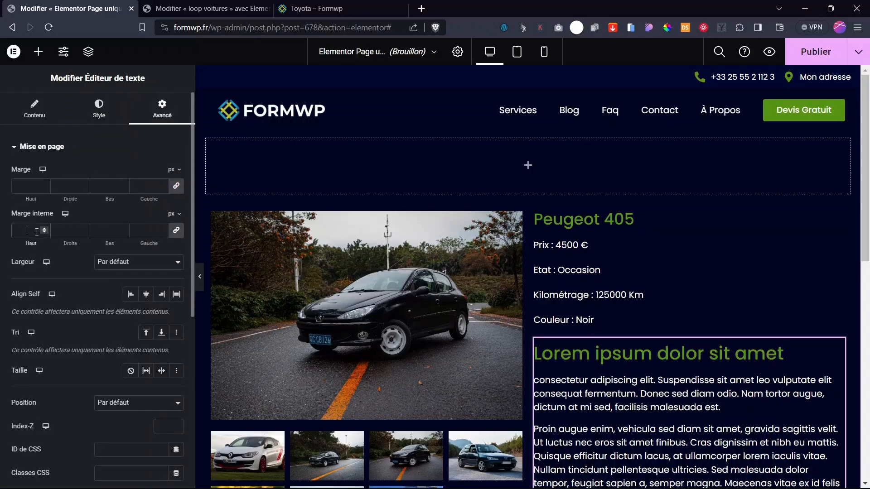
text(3)
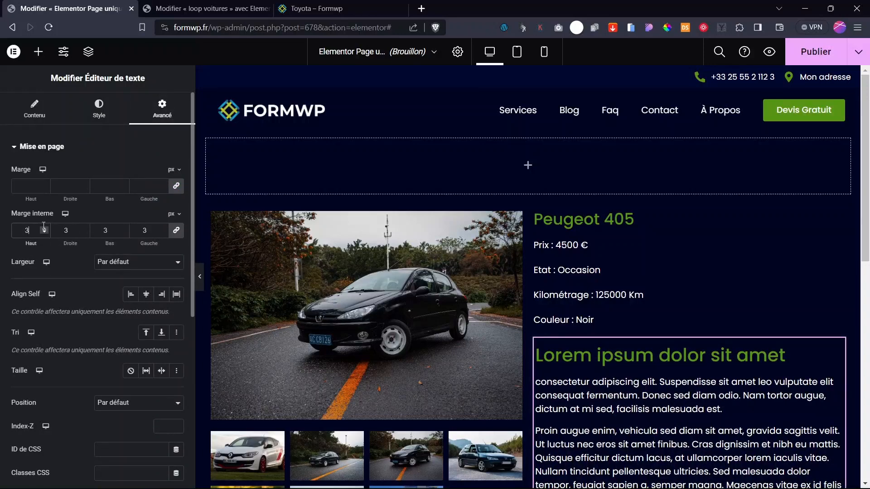
click(45, 227)
click(47, 227)
click(47, 228)
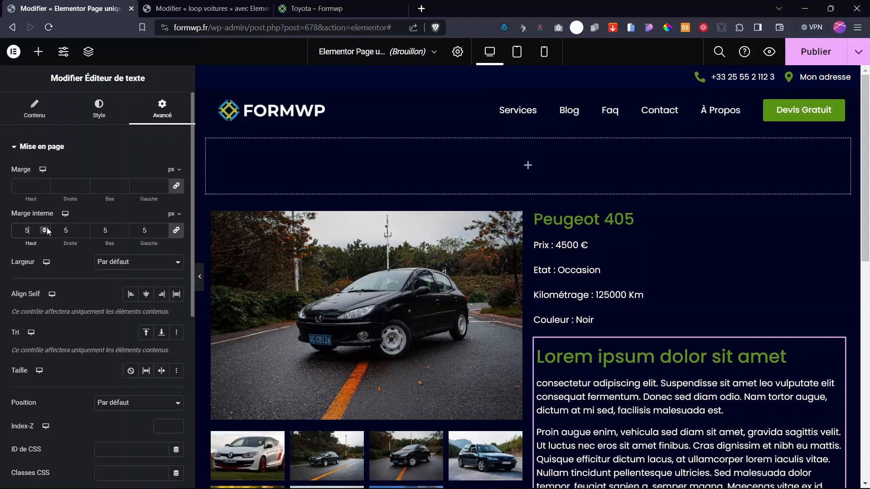
click(47, 227)
click(47, 227)
click(47, 228)
click(47, 227)
click(47, 228)
click(47, 227)
click(47, 228)
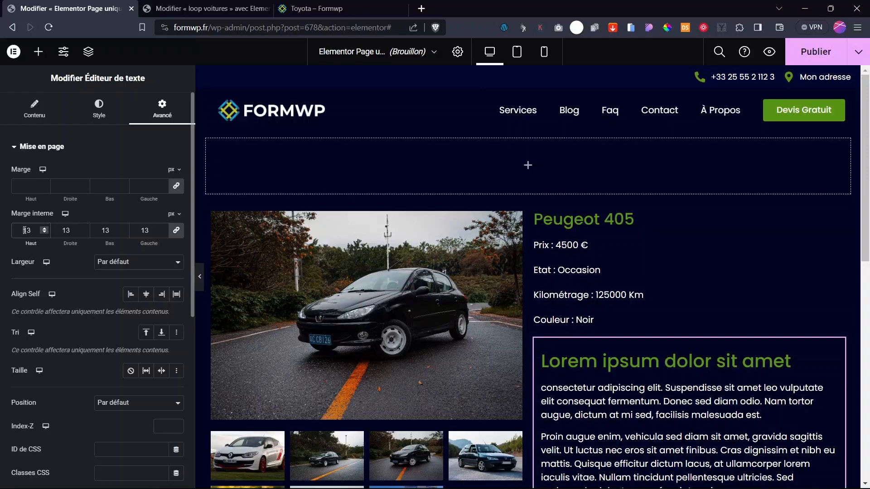
text(10)
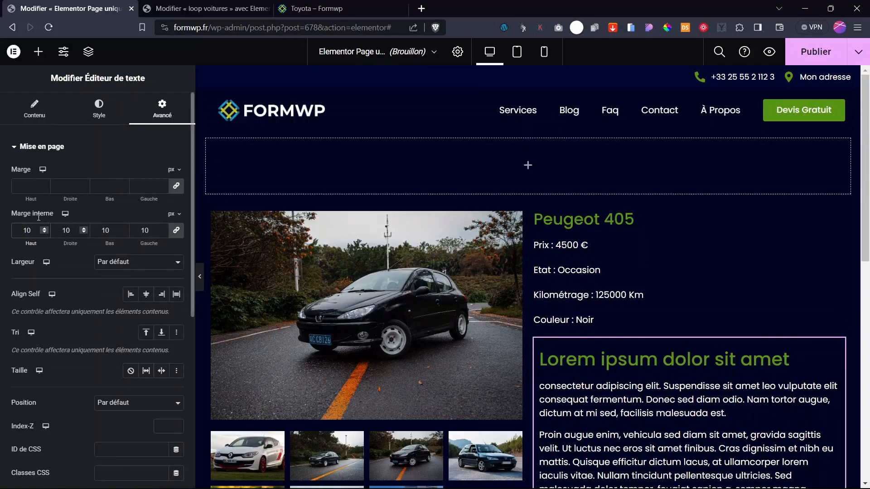
Step: Give the supplementary description text a solid dark blue background colour, #060C31
click(17, 145)
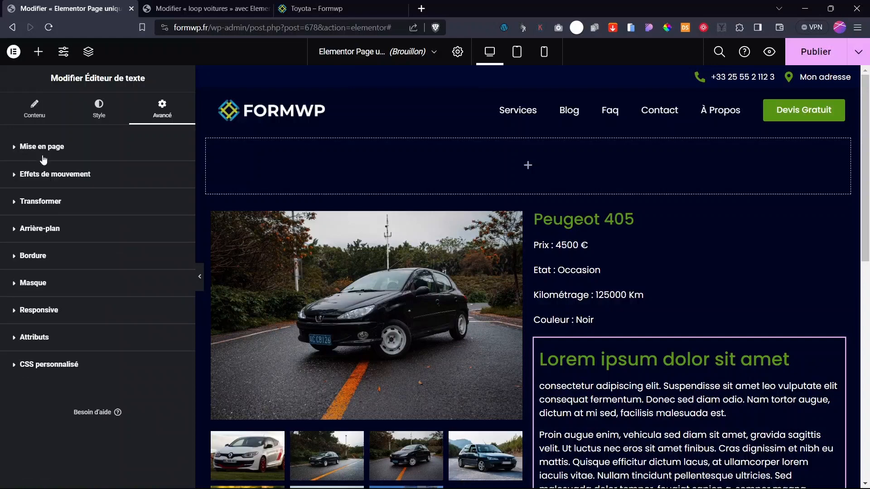
click(40, 228)
click(161, 279)
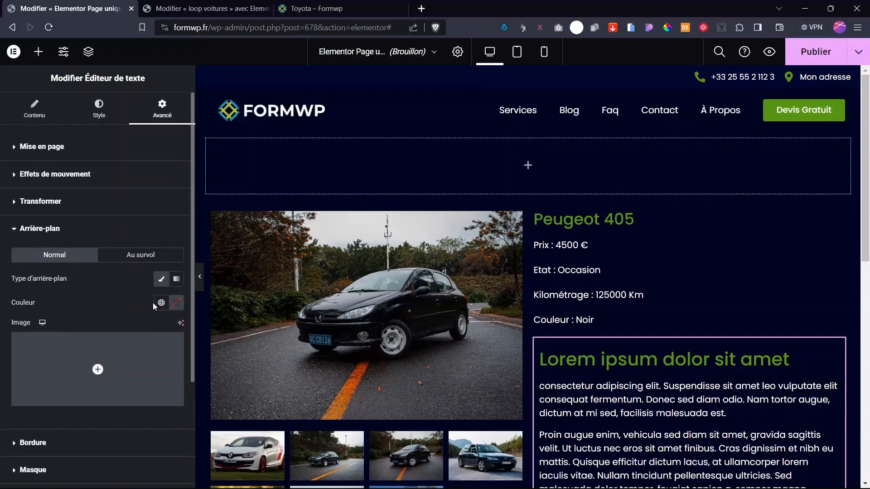
click(161, 303)
click(41, 445)
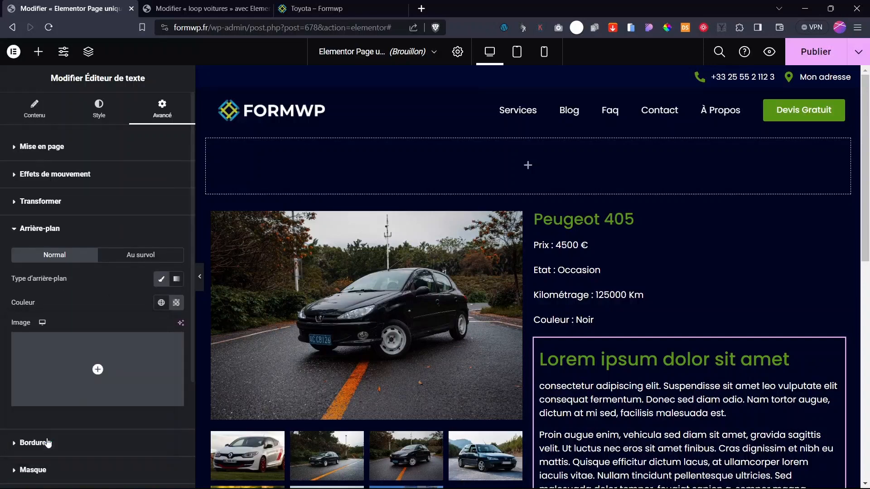
click(176, 303)
mouse_move(241, 422)
mouse_down()
mouse_move(237, 404)
mouse_move(225, 416)
mouse_up()
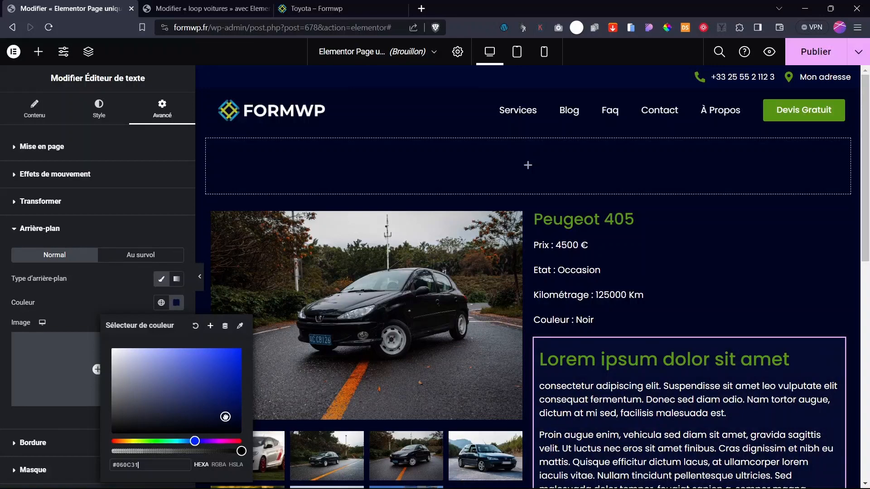
click(101, 302)
click(35, 228)
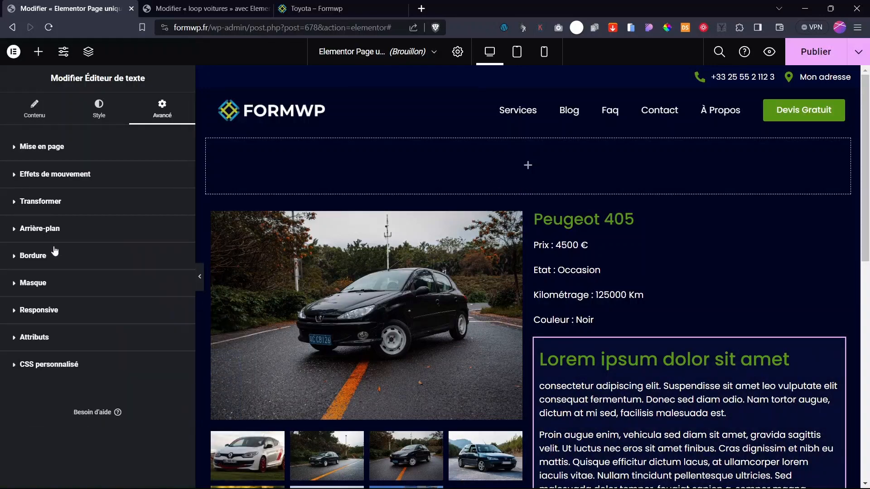
Step: Give the description text a solid (Continue) border of width 0 with a 6 px corner radius, and preview the page layout
click(30, 256)
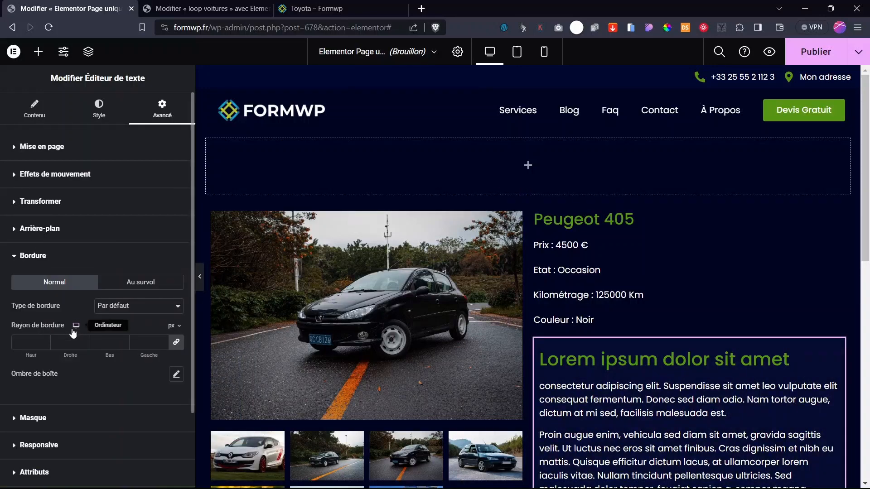
click(127, 306)
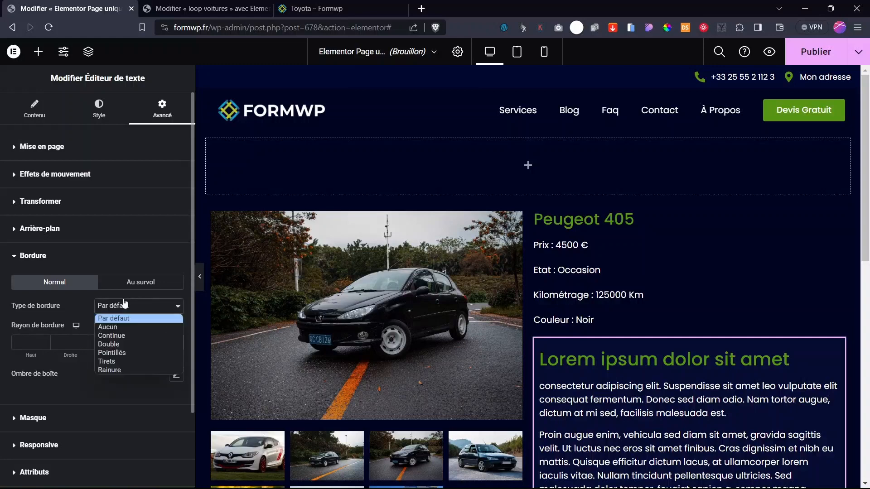
click(108, 335)
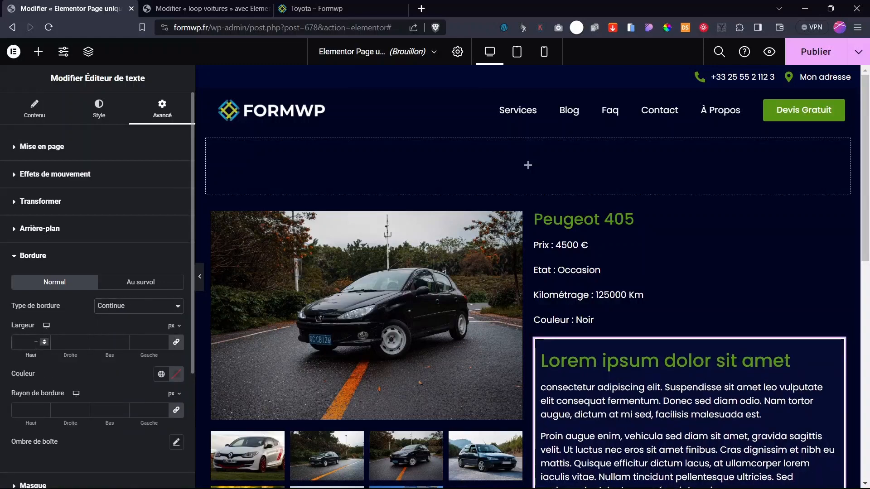
text(0)
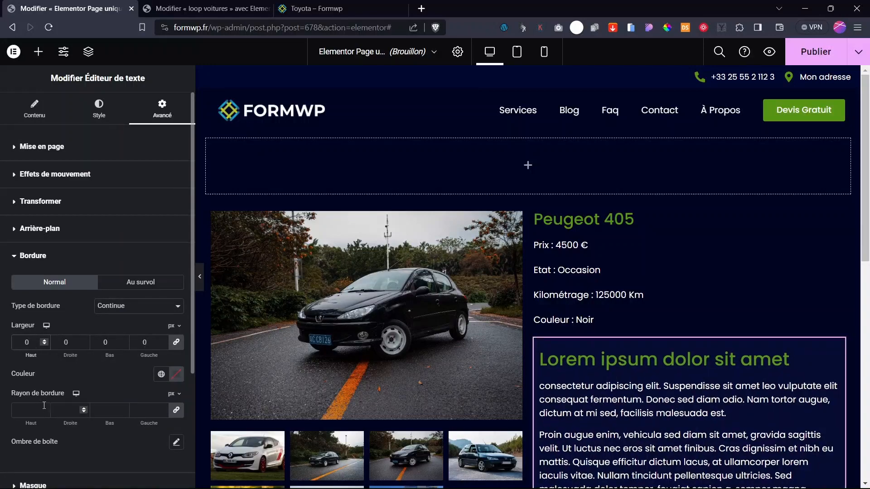
click(33, 427)
click(30, 414)
text(5)
key(BackSpace)
text(0)
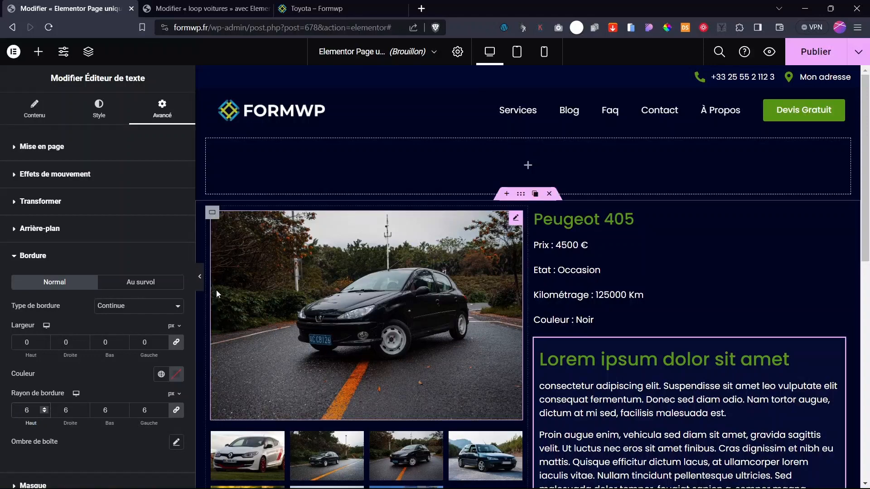
click(200, 277)
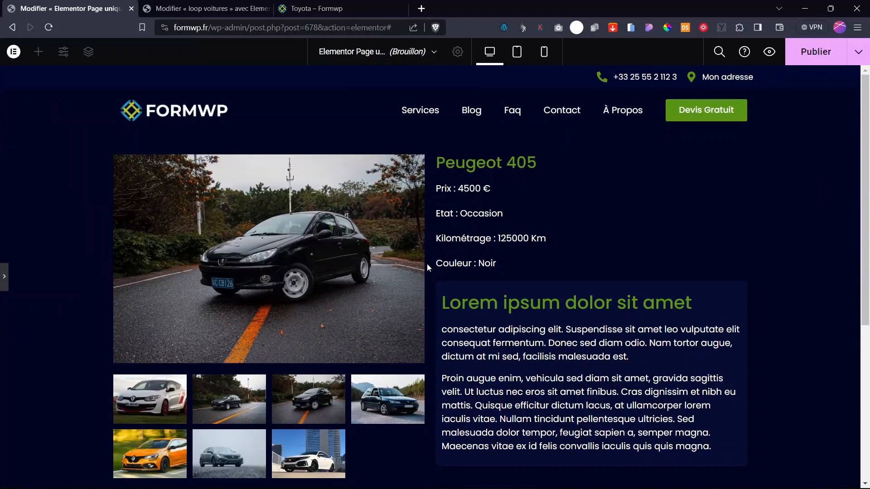
scroll(427, 263, down, 3)
scroll(426, 264, up, 3)
click(3, 287)
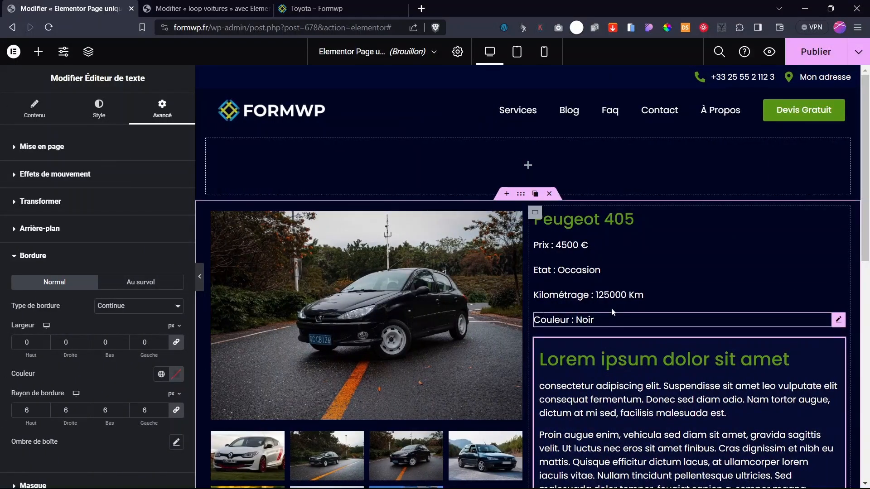
Step: Add a button labelled "Nous contacter" between the colour text and the supplementary description block
click(44, 58)
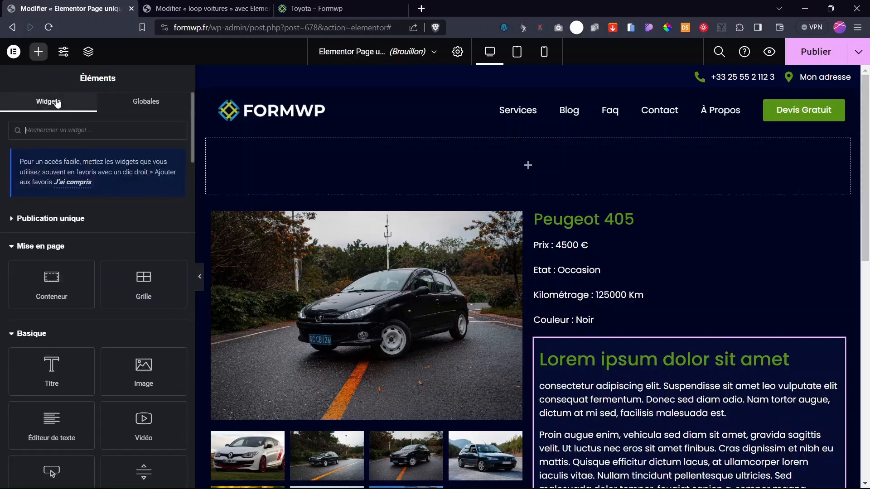
click(57, 130)
text(bout)
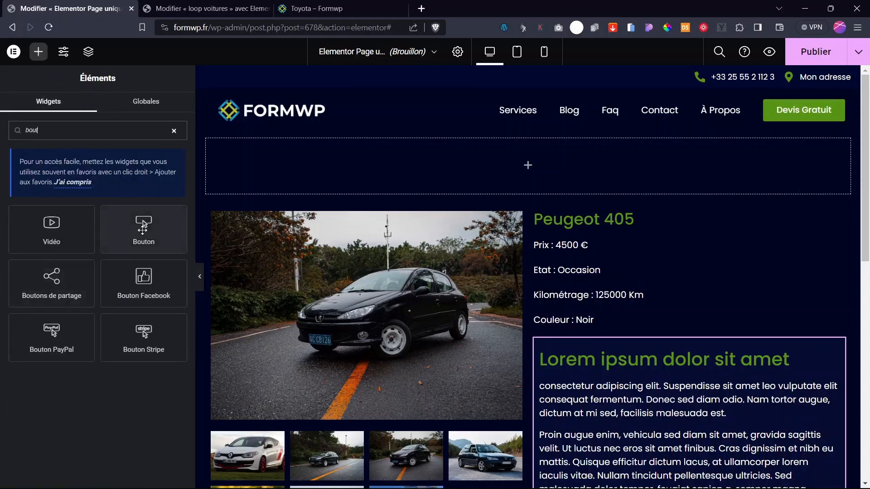
drag(143, 227, 616, 321)
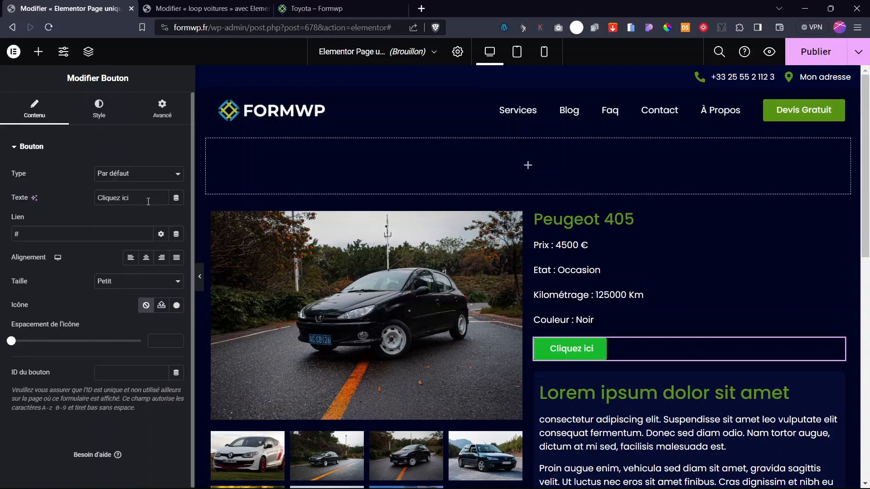
drag(148, 201, 65, 199)
text(N)
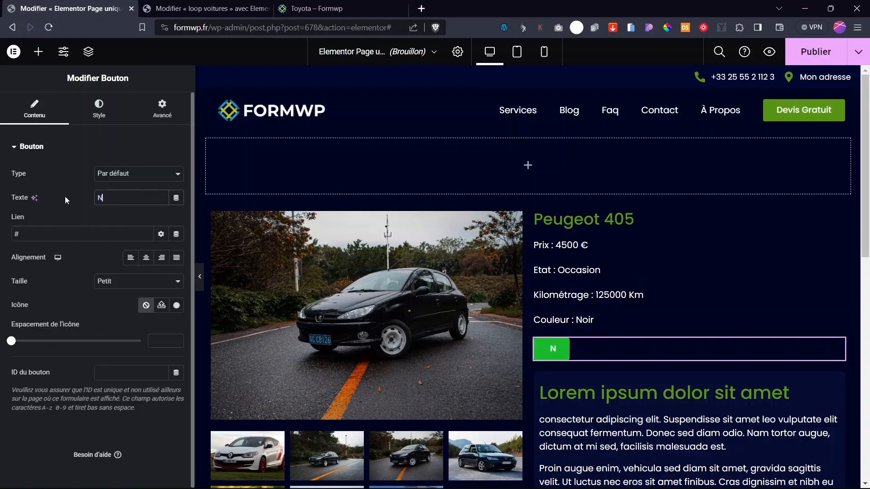
text(ous contacter)
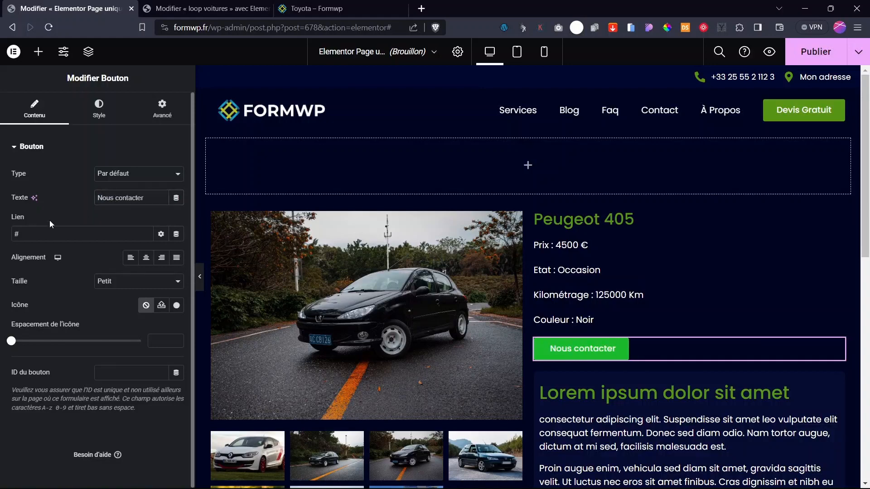
drag(46, 234, 1, 243)
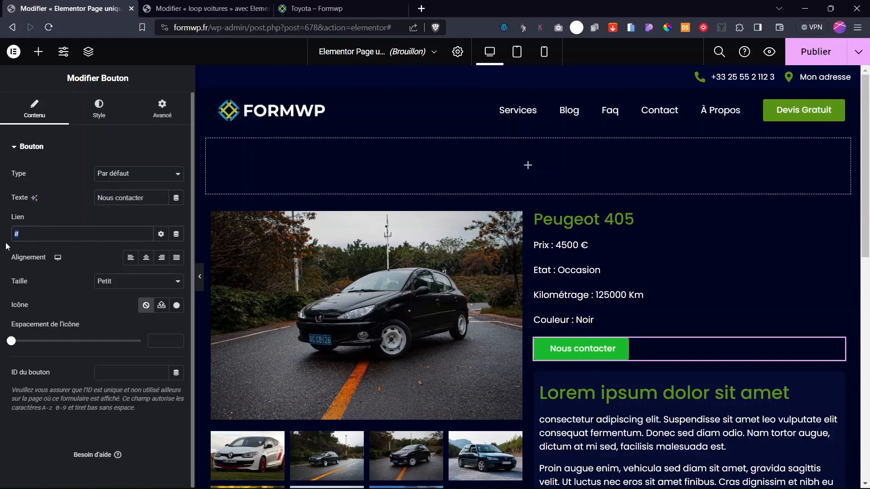
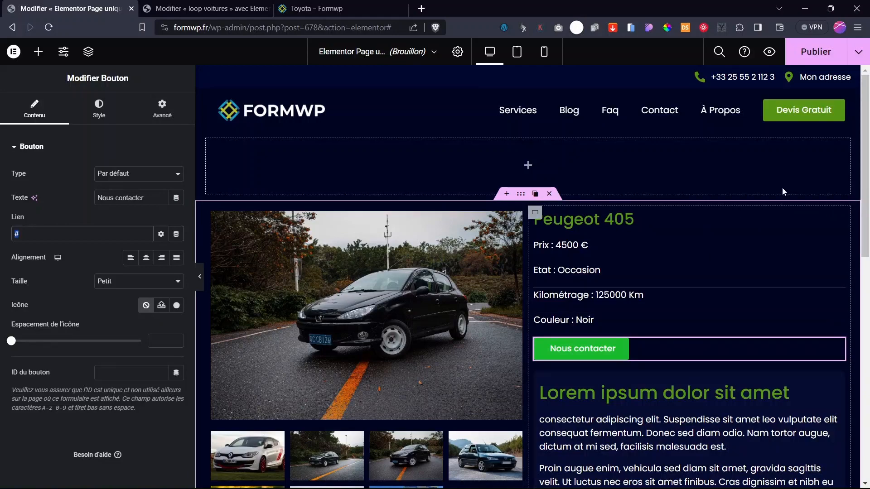
Step: Change the "Nous contacter" button's background to the darker green global colour used for the site's headings
scroll(783, 191, down, 3)
scroll(783, 191, up, 2)
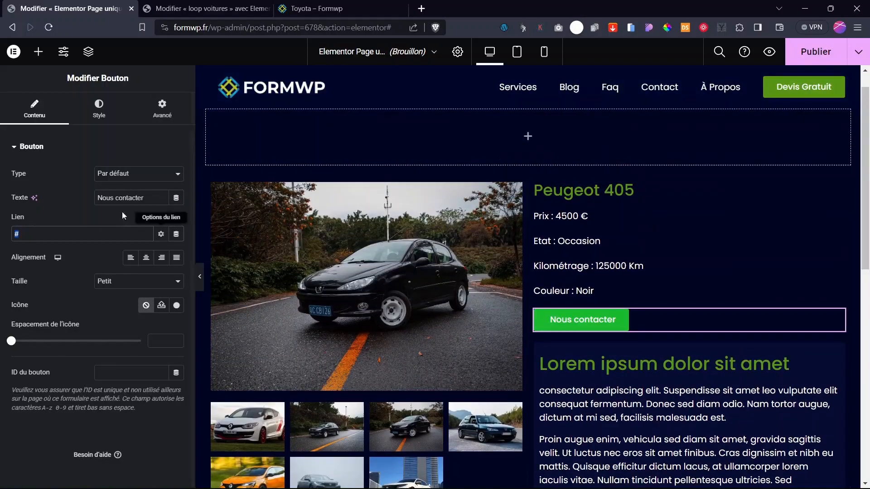
click(98, 108)
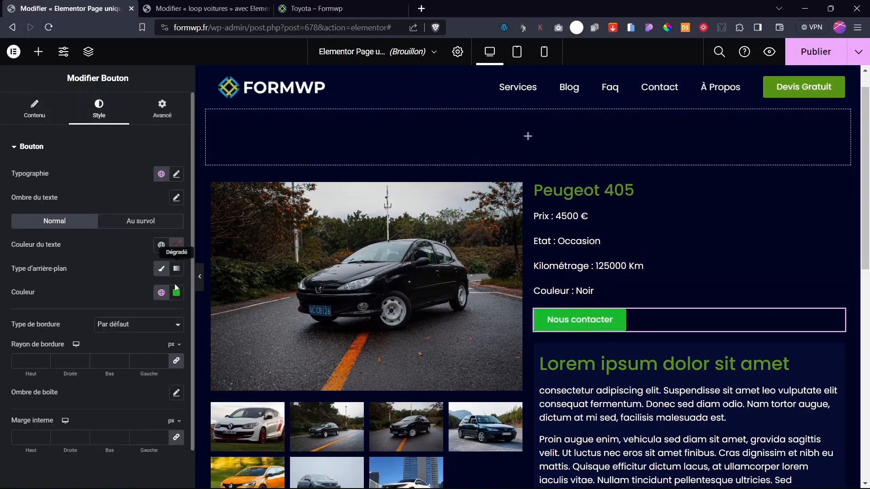
click(161, 292)
click(45, 342)
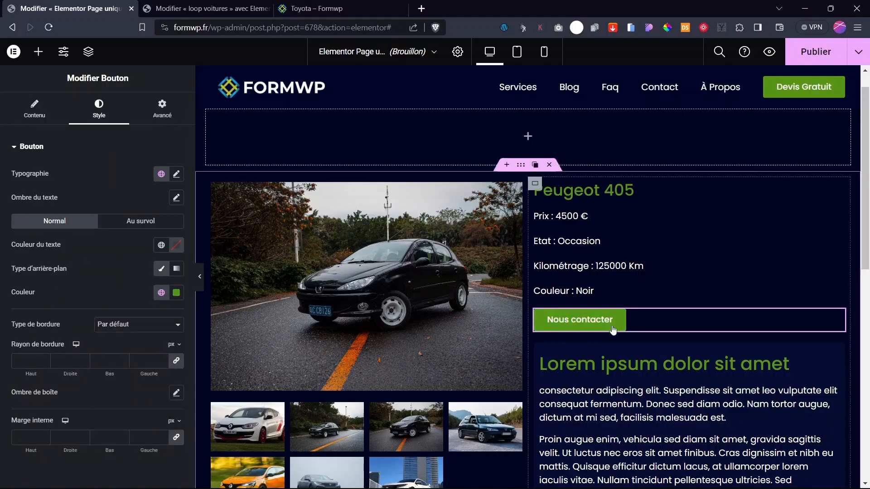
Step: Publish the single page template with a display condition that includes all Voitures (Tout), and save the condition
mouse_move(866, 138)
mouse_down()
mouse_move(868, 250)
mouse_move(866, 124)
mouse_up()
click(812, 55)
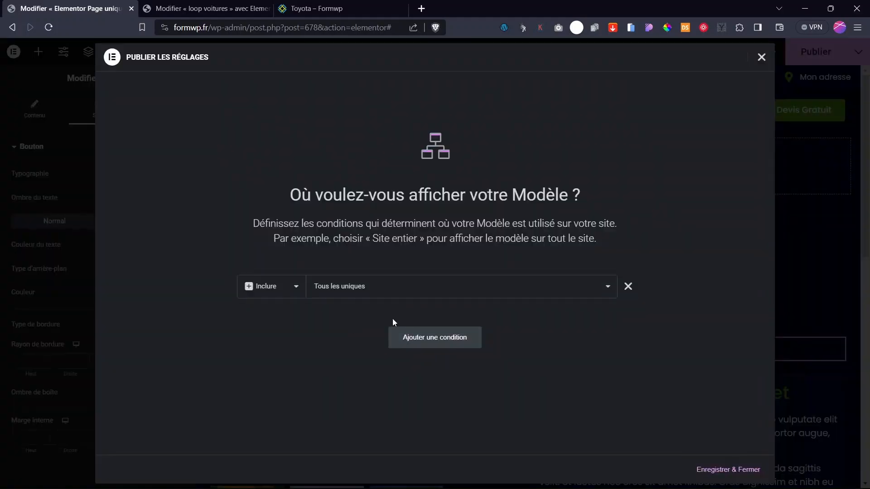
click(349, 288)
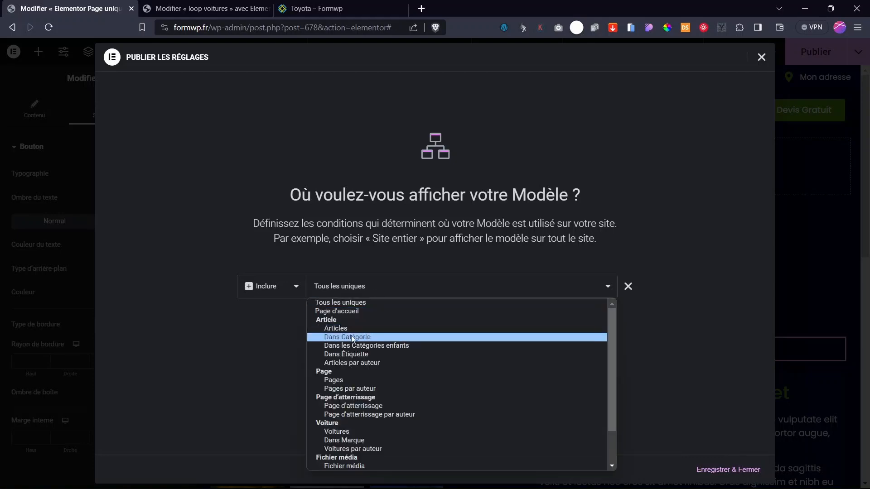
click(338, 433)
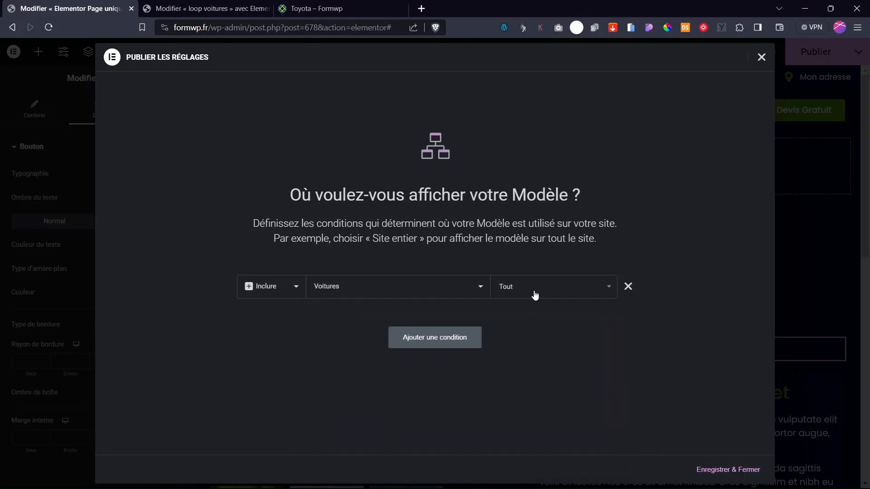
click(745, 475)
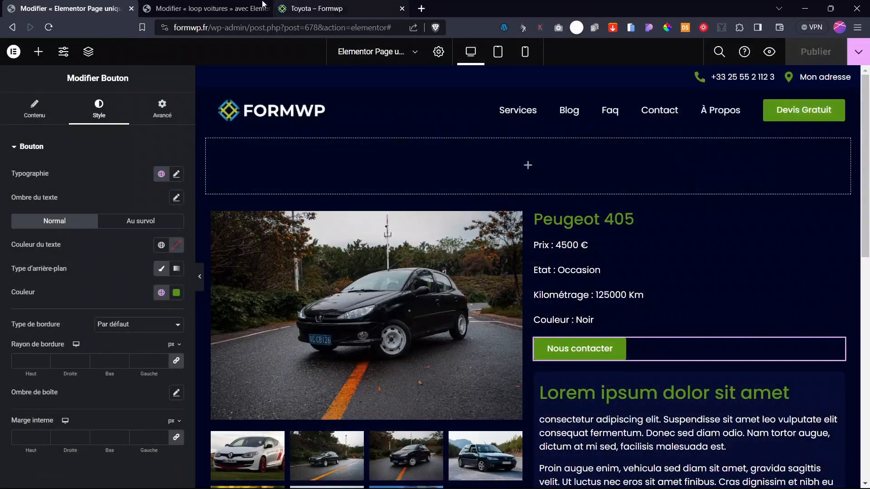
Step: Preview the "loop voitures" page, look through its car cards and open the Mercedes listing
key(ctrl+Tab)
key(ctrl+Tab)
key(ctrl+shift+Tab)
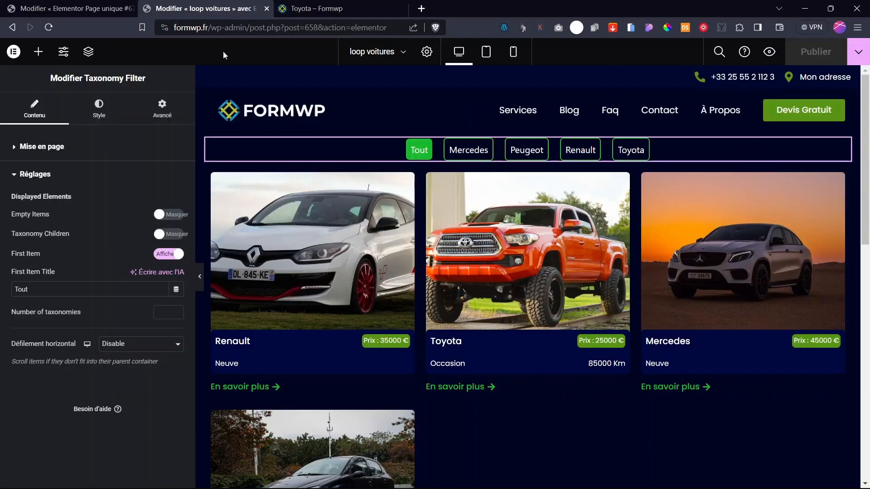
click(767, 56)
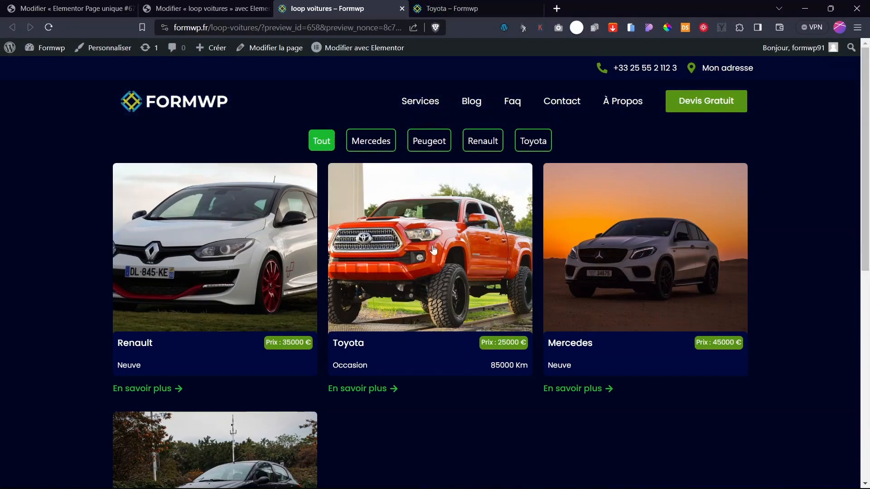
scroll(251, 308, down, 5)
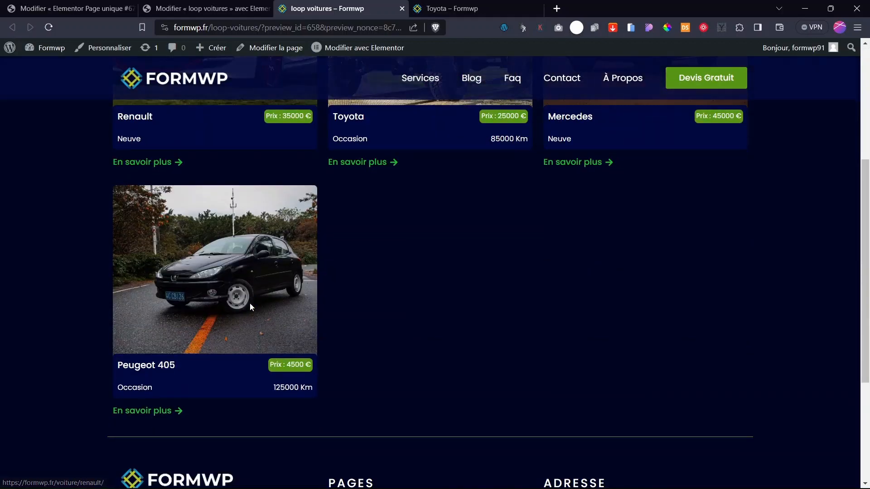
scroll(250, 307, up, 5)
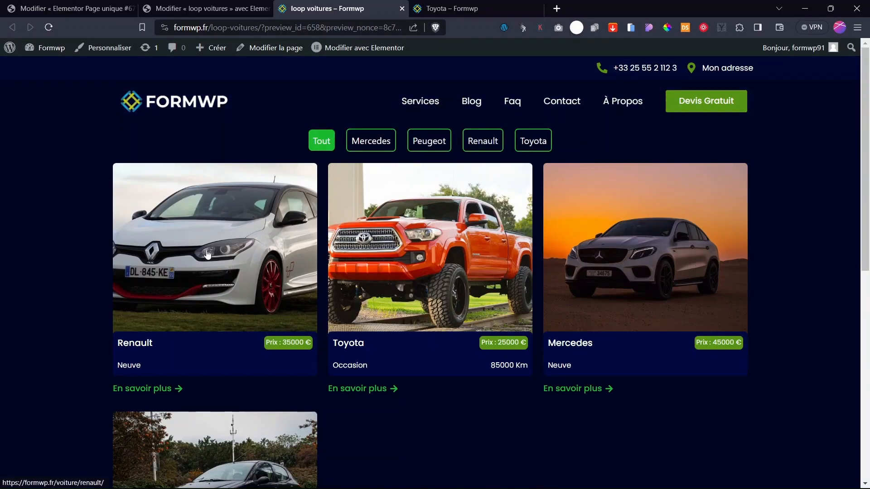
scroll(447, 326, down, 3)
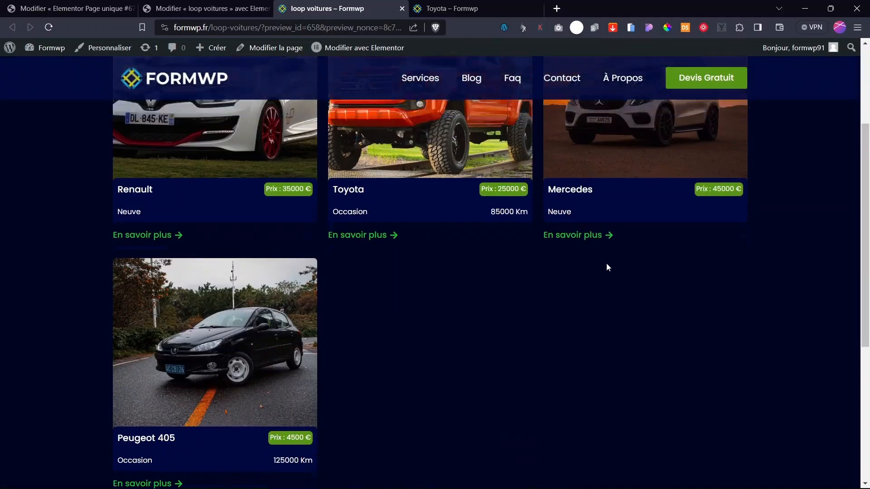
scroll(607, 267, up, 3)
click(607, 267)
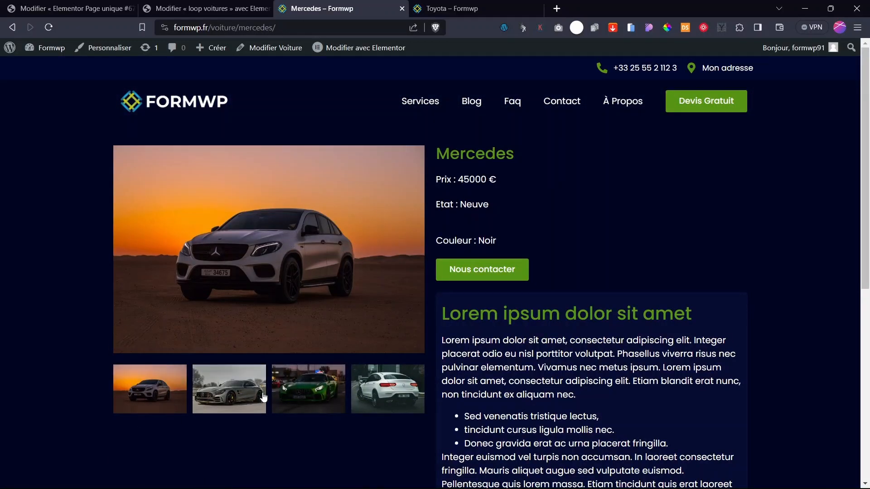
Step: Browse the Mercedes gallery images in the lightbox, close it and check the car details beside the main image
click(213, 398)
click(73, 278)
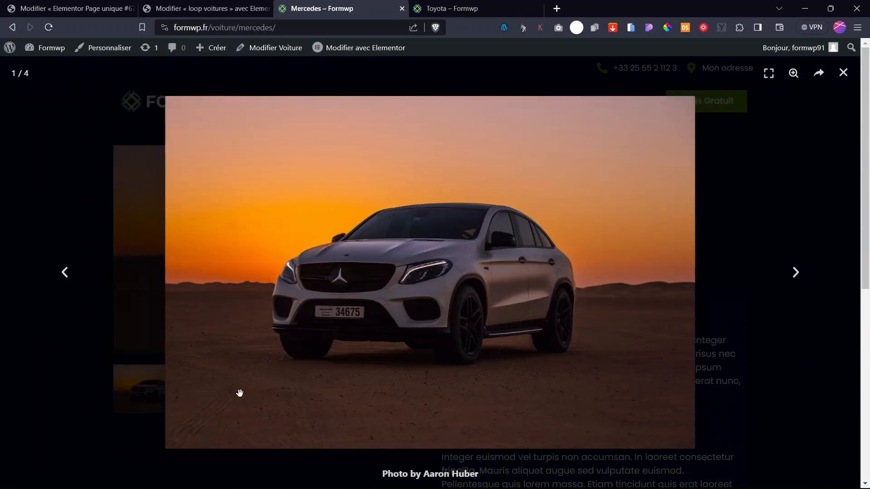
click(792, 274)
click(790, 275)
click(791, 274)
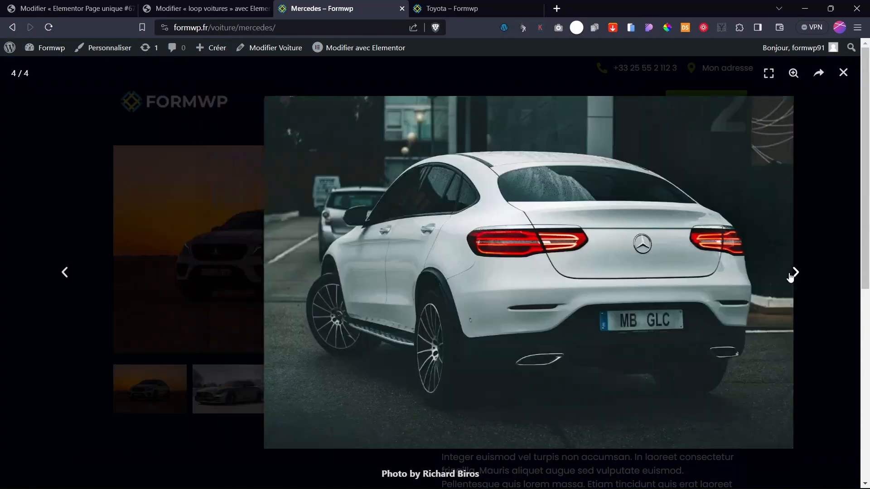
click(843, 72)
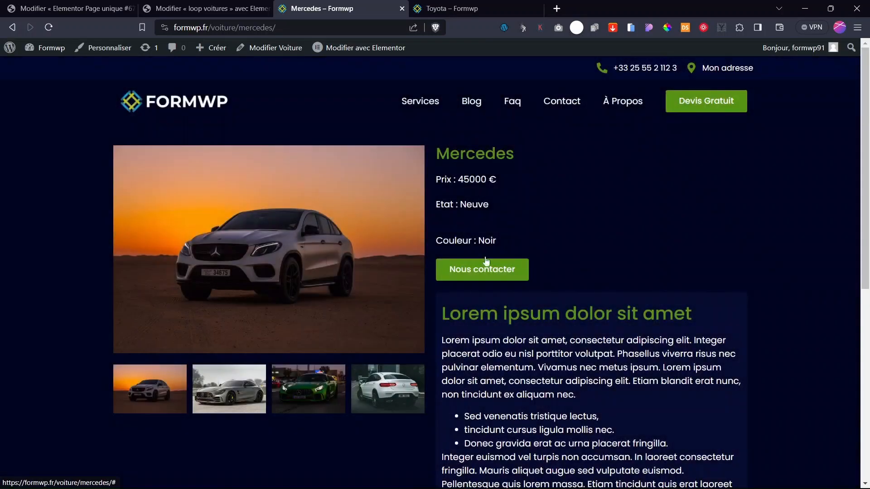
click(468, 214)
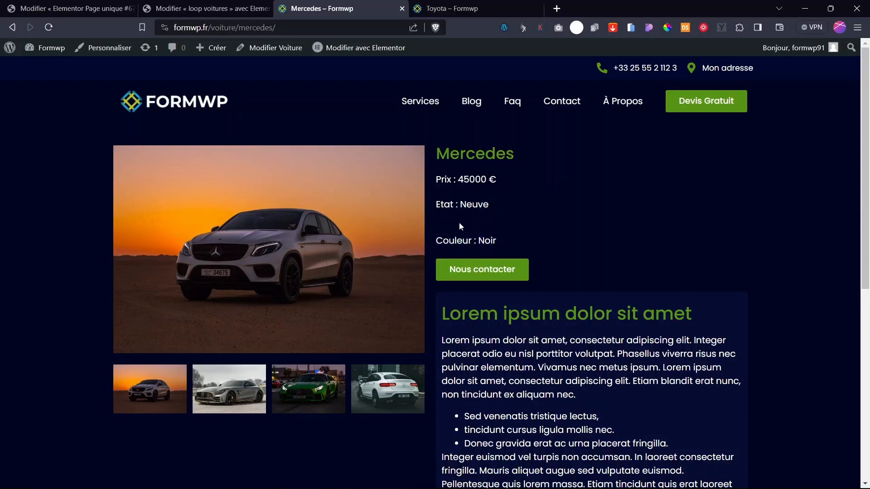
Step: Move the Couleur text above the Kilométrage text in the single page template and publish the update
click(206, 8)
click(92, 5)
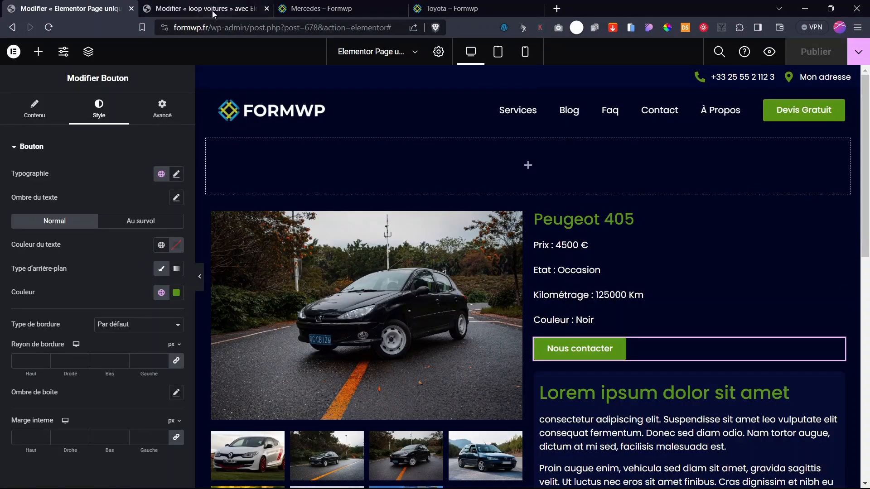
drag(575, 320, 571, 289)
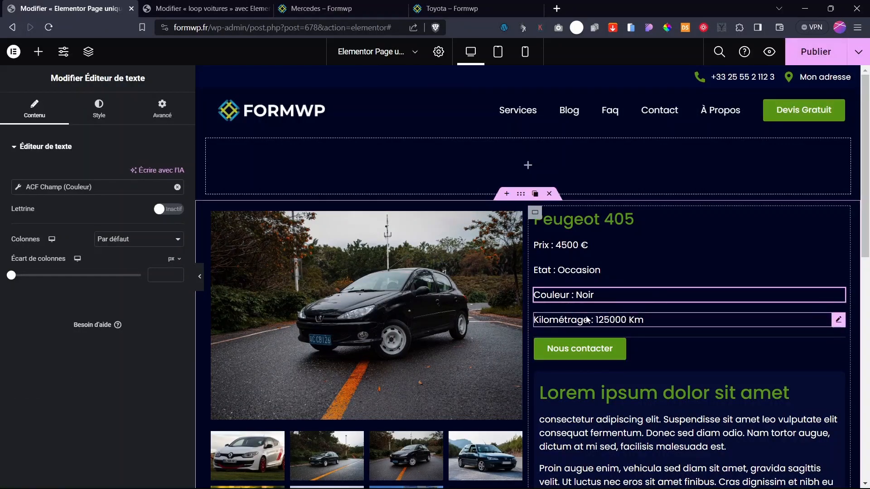
click(815, 63)
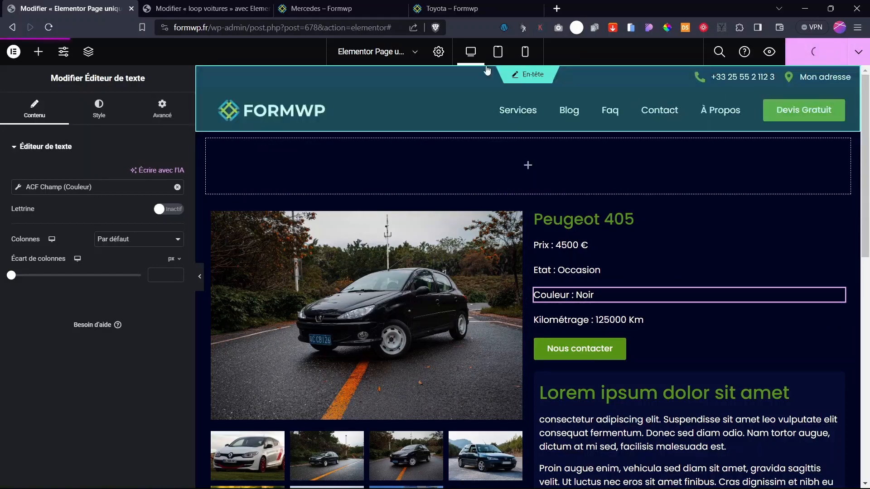
Step: Review the car grid and brand filter in the "loop voitures" editor, and return to the Mercedes page
click(368, 4)
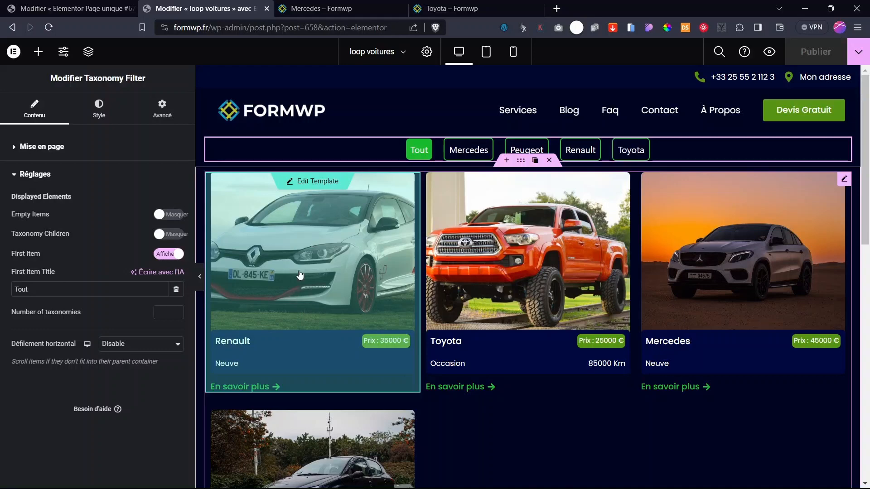
mouse_move(865, 149)
mouse_down()
mouse_move(869, 232)
mouse_move(867, 162)
mouse_up()
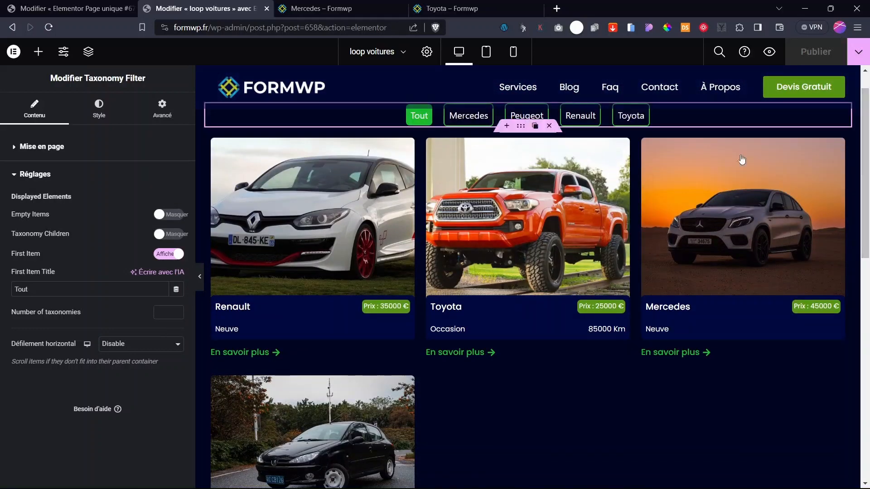
scroll(543, 218, down, 2)
scroll(528, 181, up, 3)
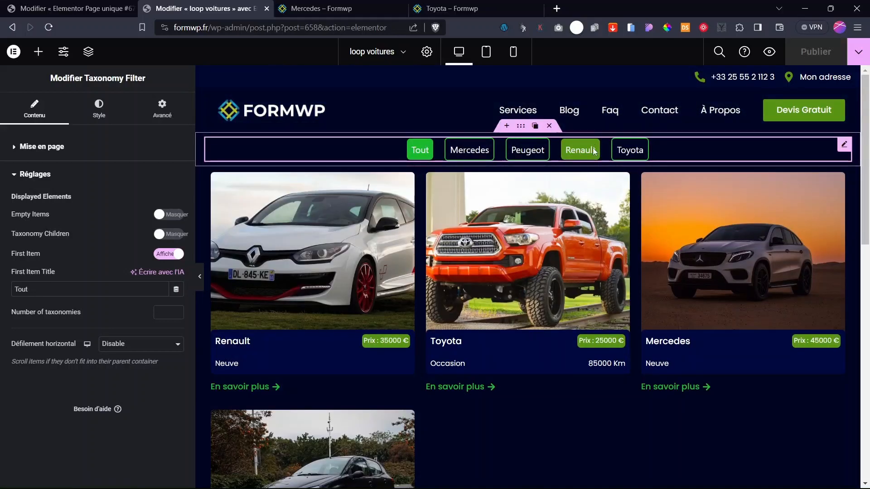
key(ctrl+Tab)
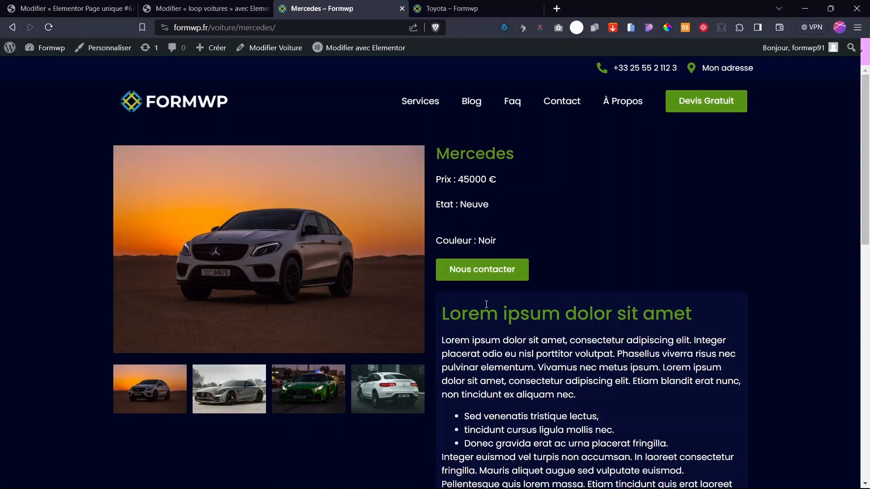